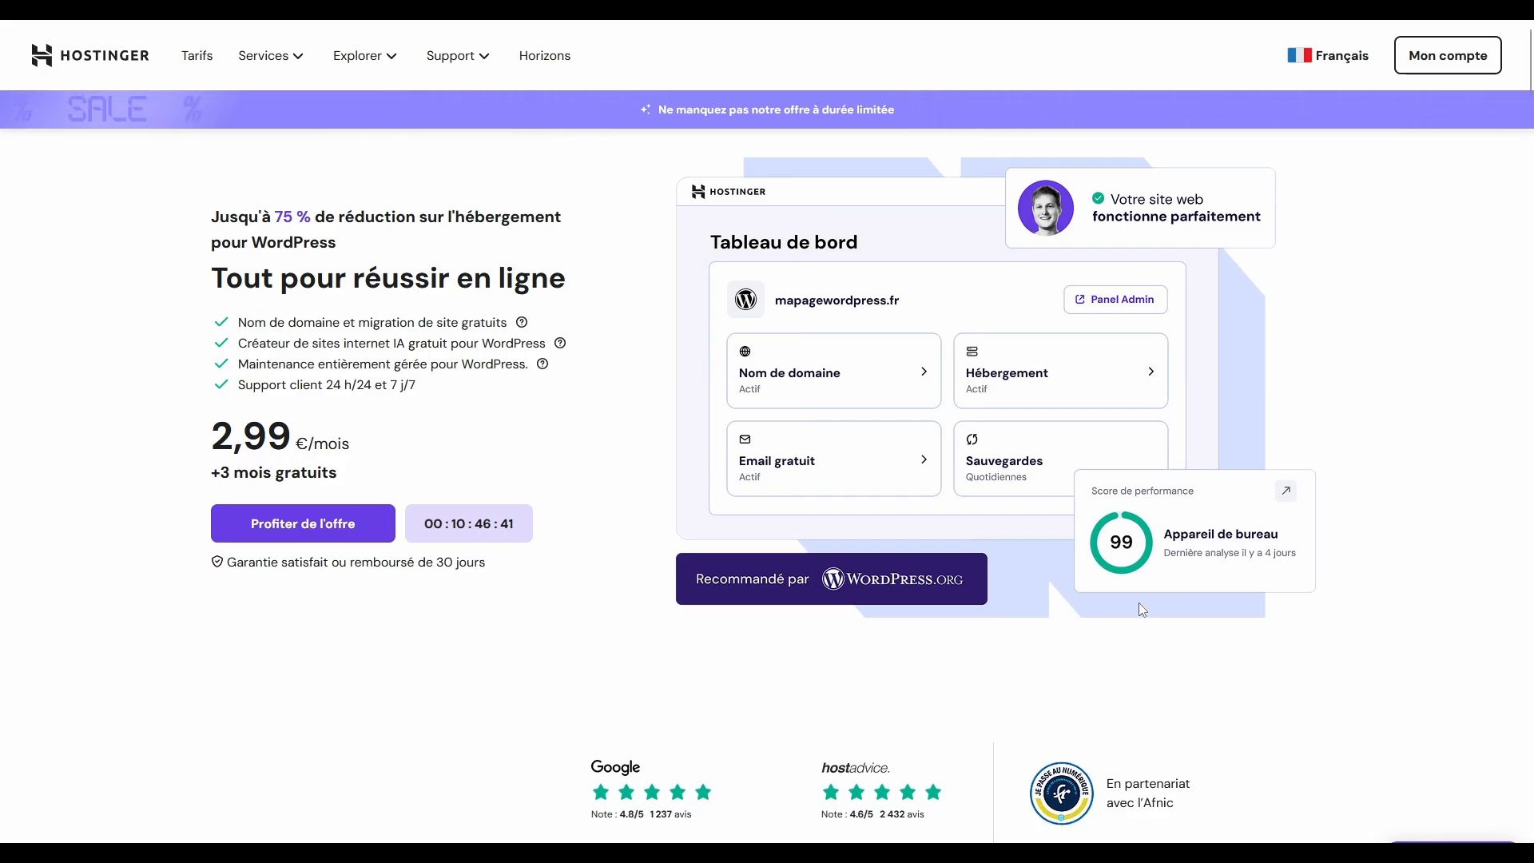
Step: Compare the prices and main features of the Premium, Business and Cloud Startup WordPress hosting plans
{"action": "scroll", "coordinate": [1139, 604], "scroll_direction": "down", "scroll_amount": 10}
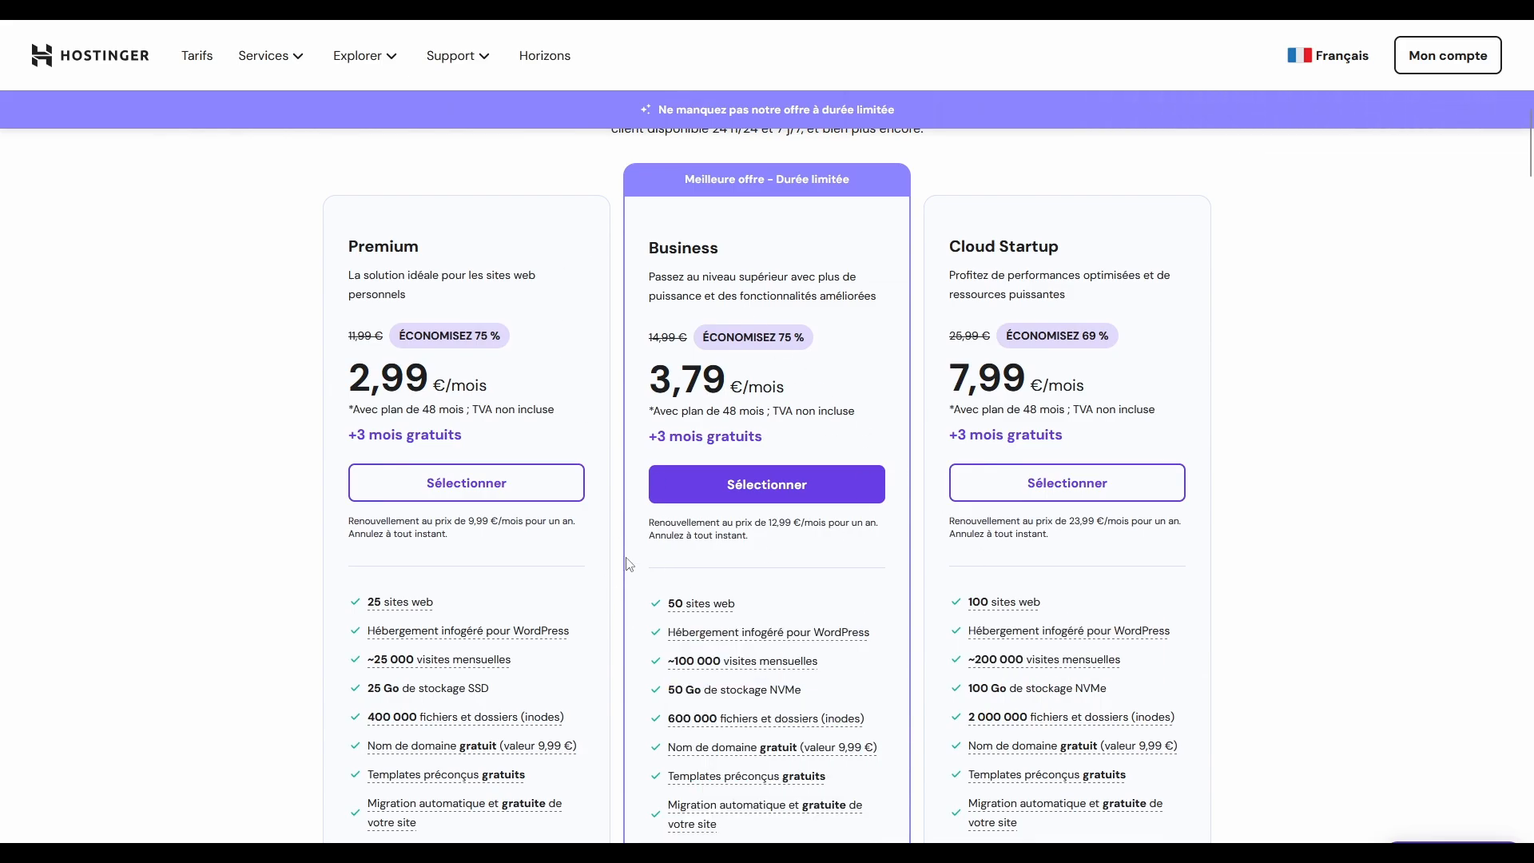
{"action": "scroll", "coordinate": [567, 495], "scroll_direction": "down", "scroll_amount": 5}
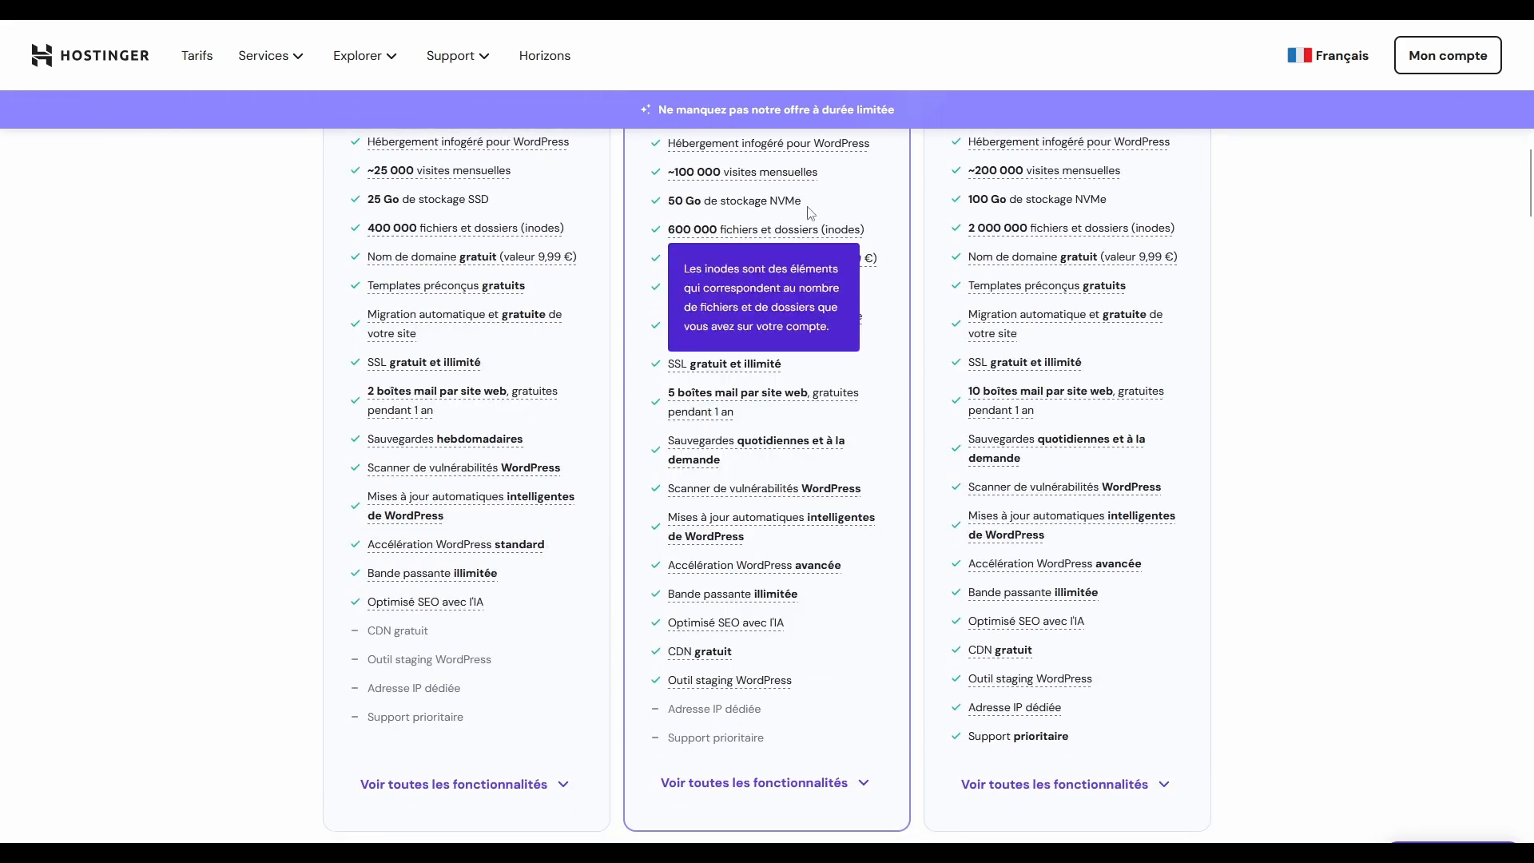
{"action": "scroll", "coordinate": [773, 436], "scroll_direction": "up", "scroll_amount": 2}
{"action": "scroll", "coordinate": [773, 436], "scroll_direction": "up", "scroll_amount": 2}
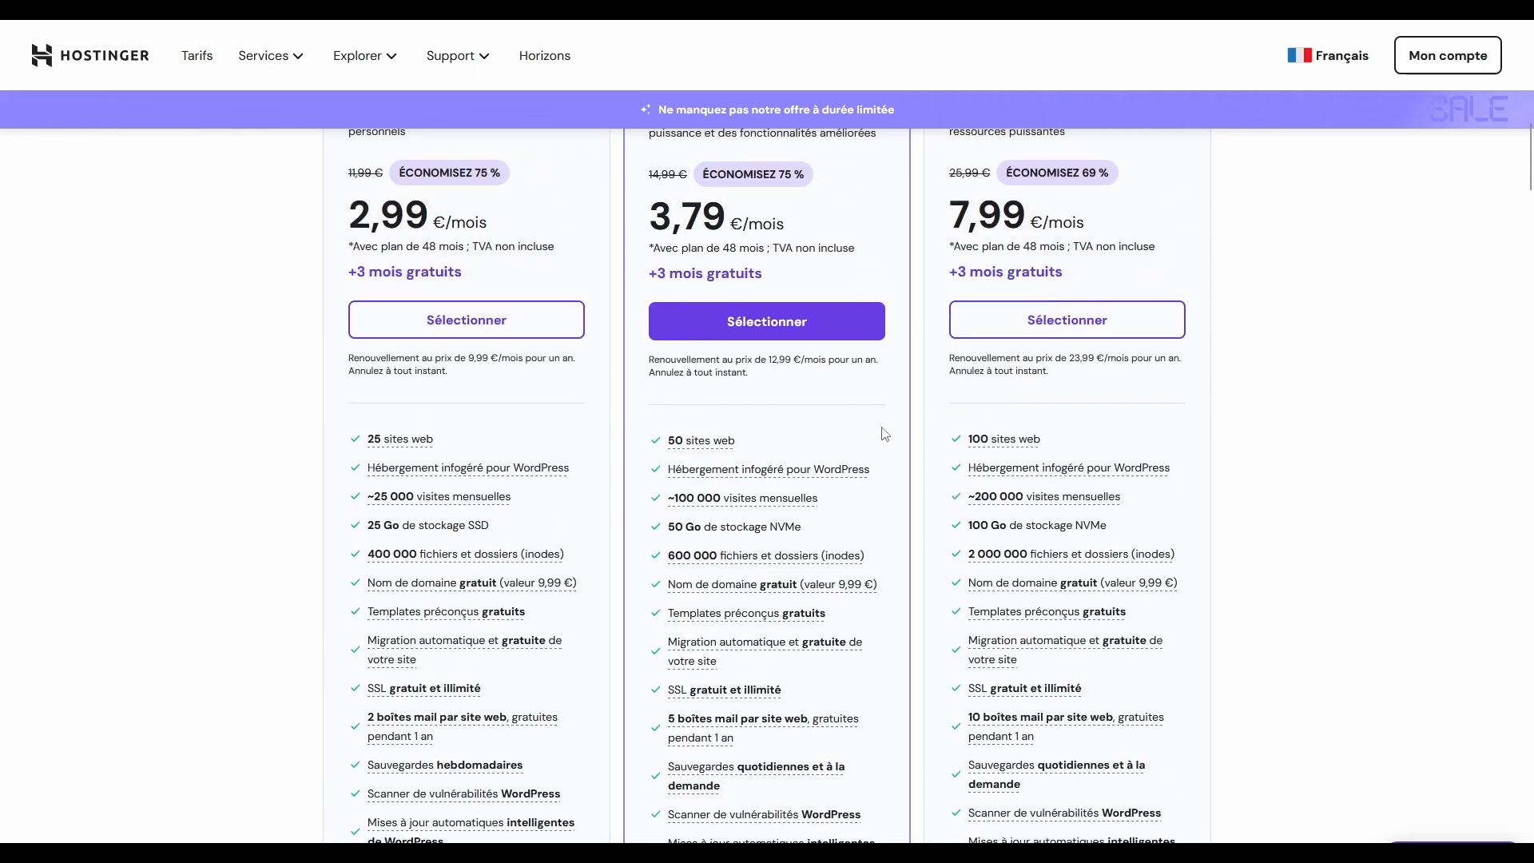
{"action": "mouse_move", "coordinate": [816, 476]}
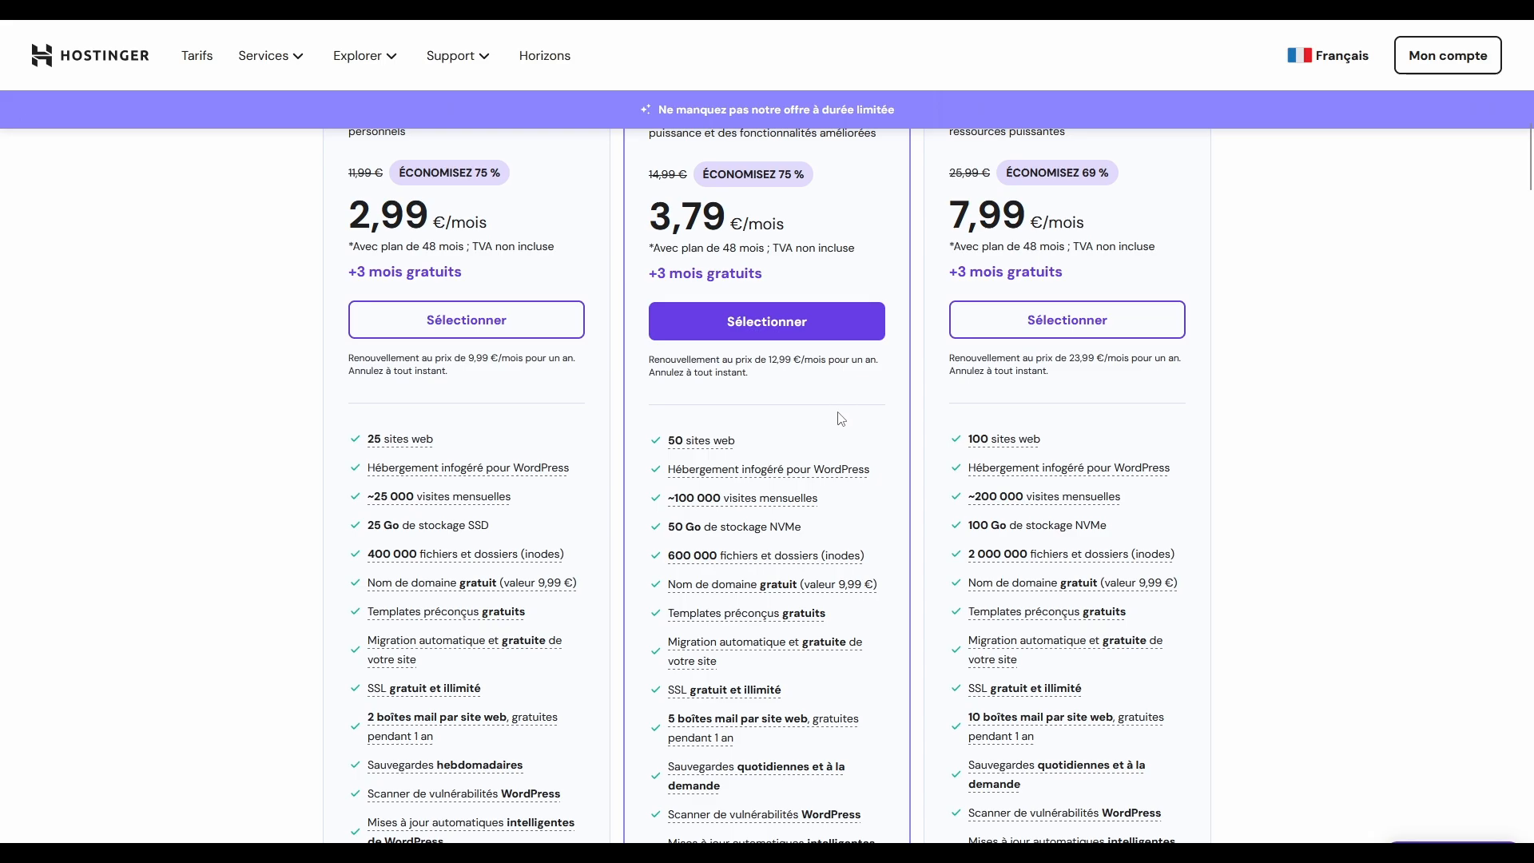
{"action": "scroll", "coordinate": [849, 457], "scroll_direction": "down", "scroll_amount": 4}
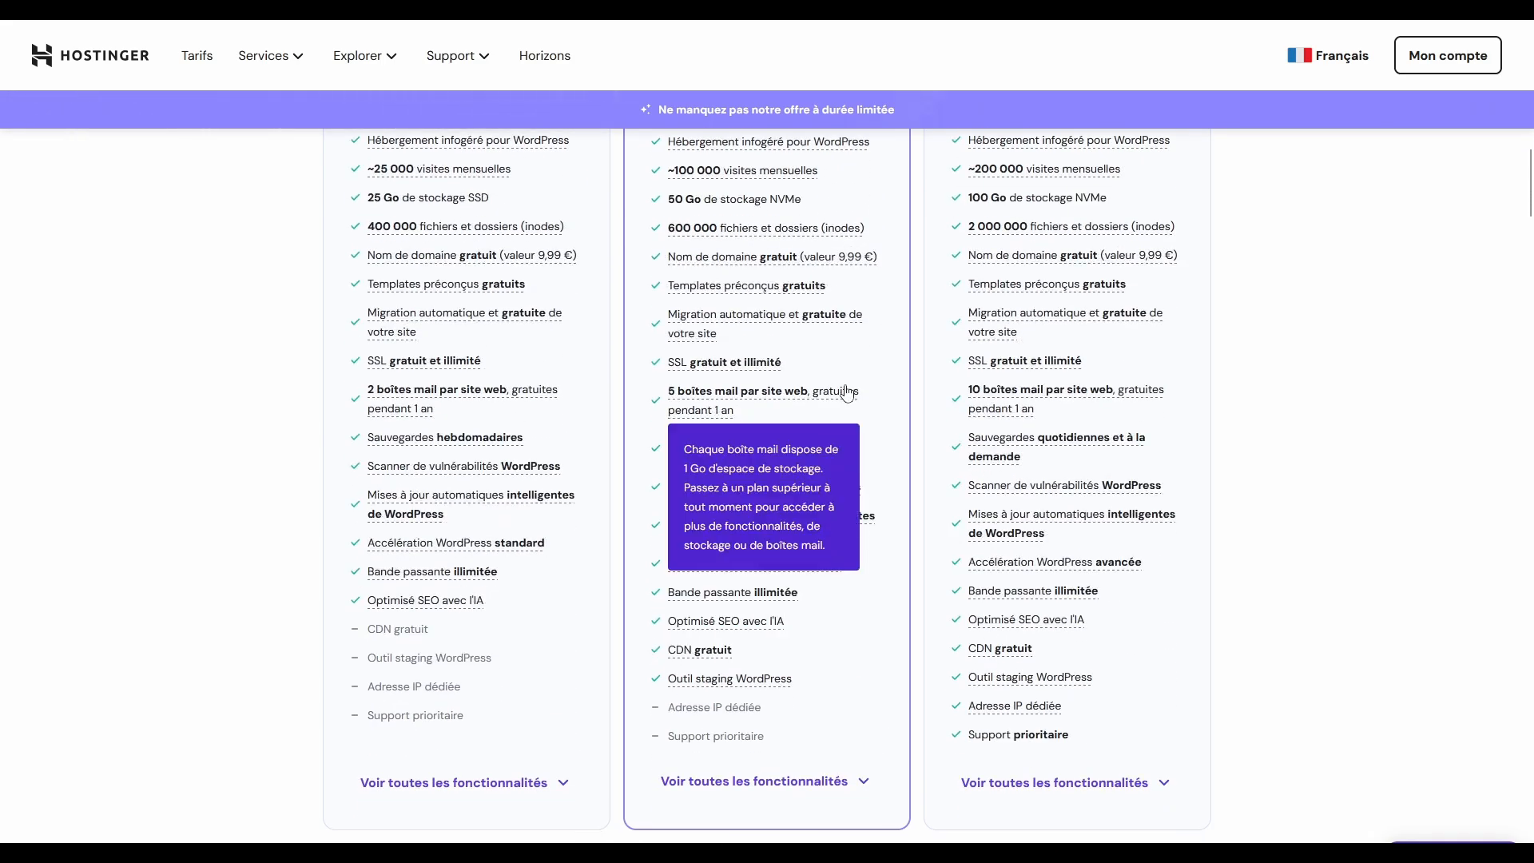
Step: Expand the plans' full feature lists and examine the managed WordPress, AI, security and support features
{"action": "scroll", "coordinate": [882, 475], "scroll_direction": "down", "scroll_amount": 4}
{"action": "left_click", "coordinate": [863, 457]}
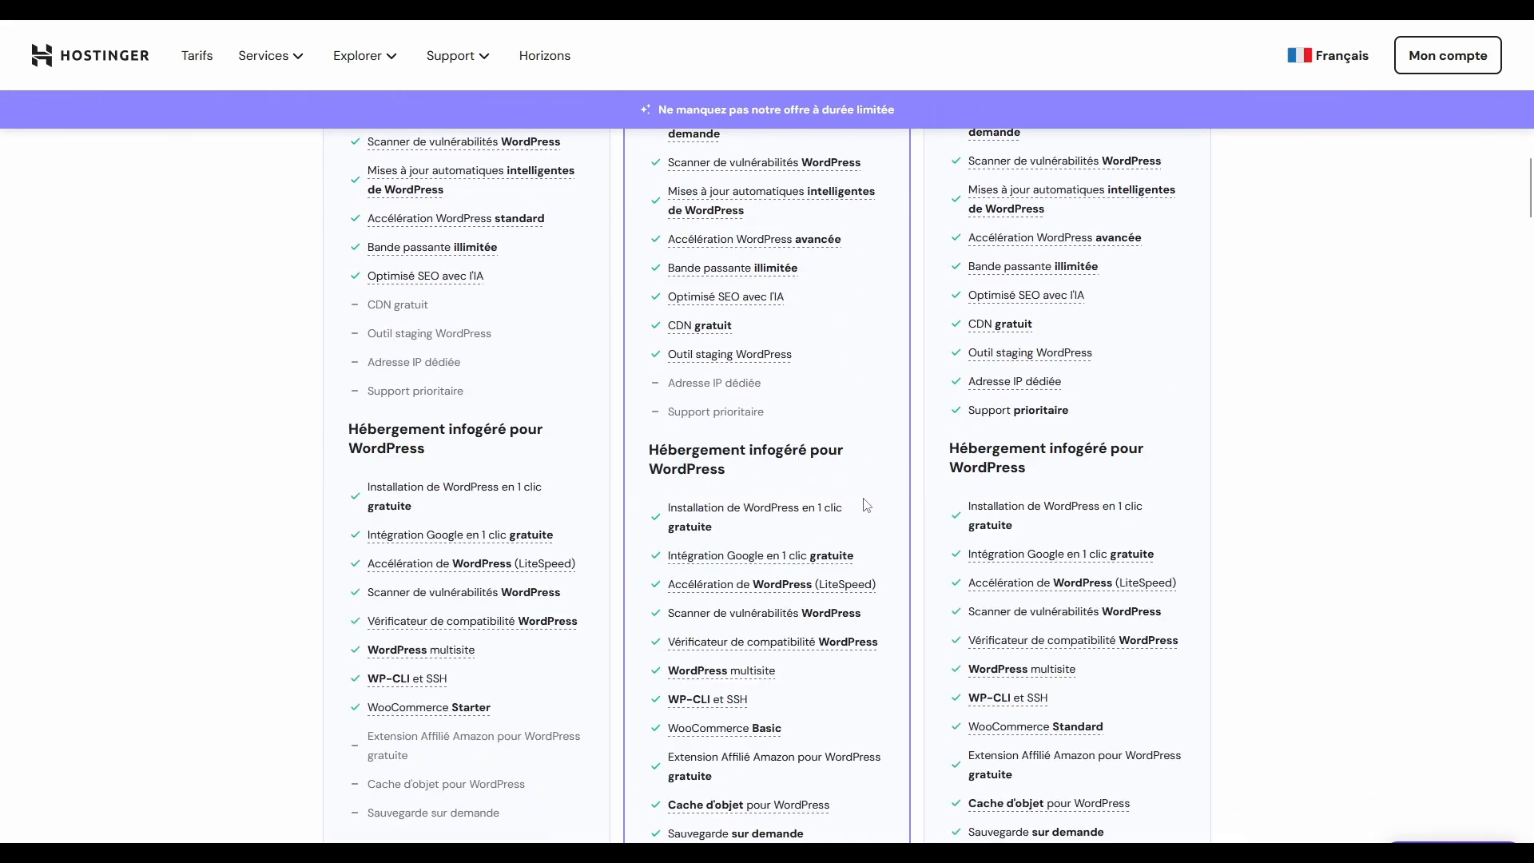
{"action": "scroll", "coordinate": [866, 504], "scroll_direction": "down", "scroll_amount": 4}
{"action": "scroll", "coordinate": [863, 495], "scroll_direction": "up", "scroll_amount": 2}
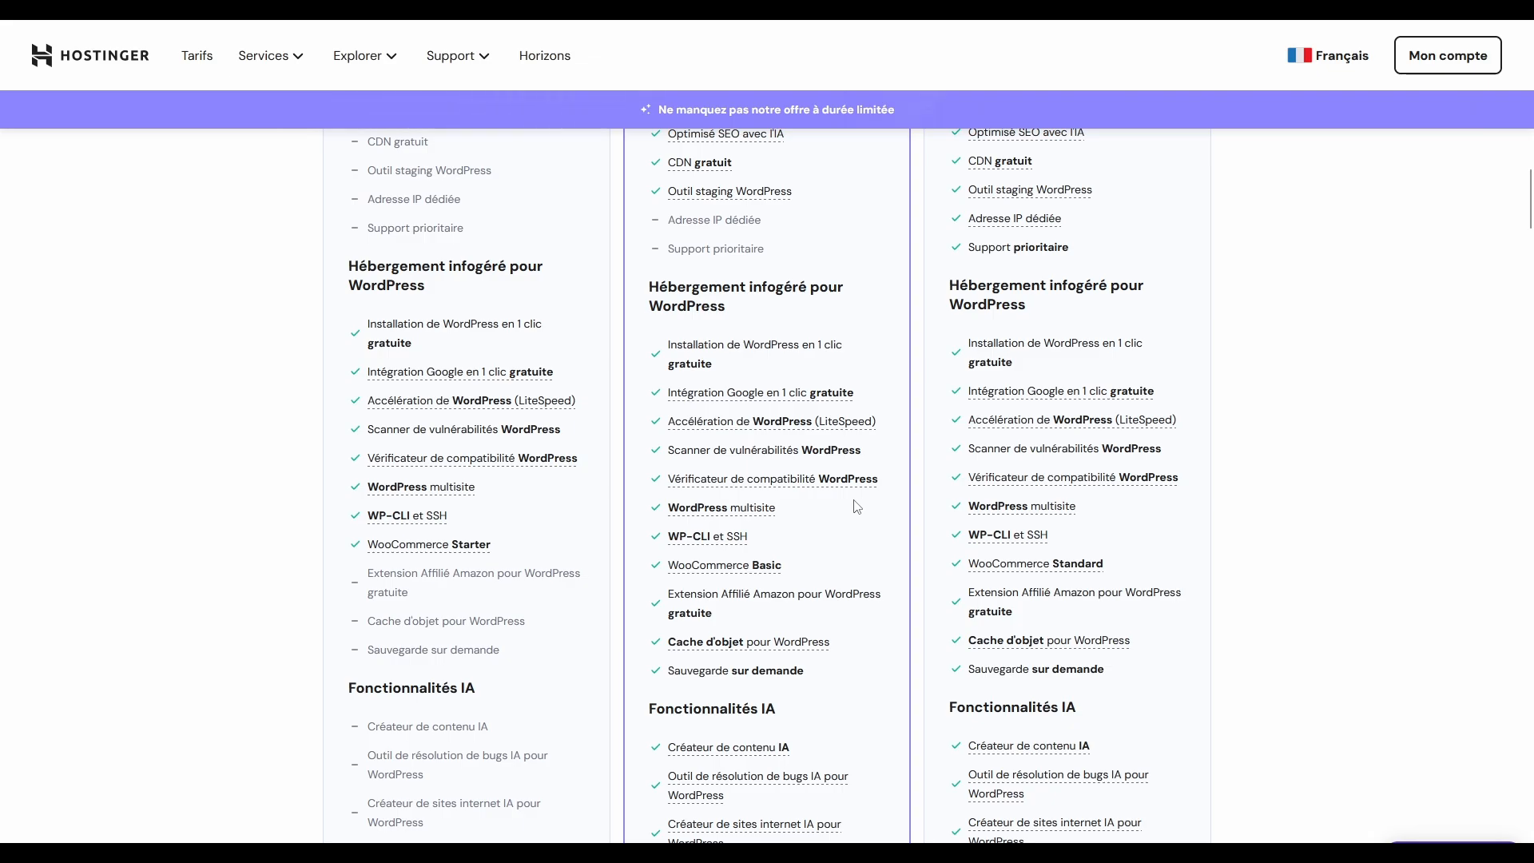
{"action": "mouse_move", "coordinate": [726, 573]}
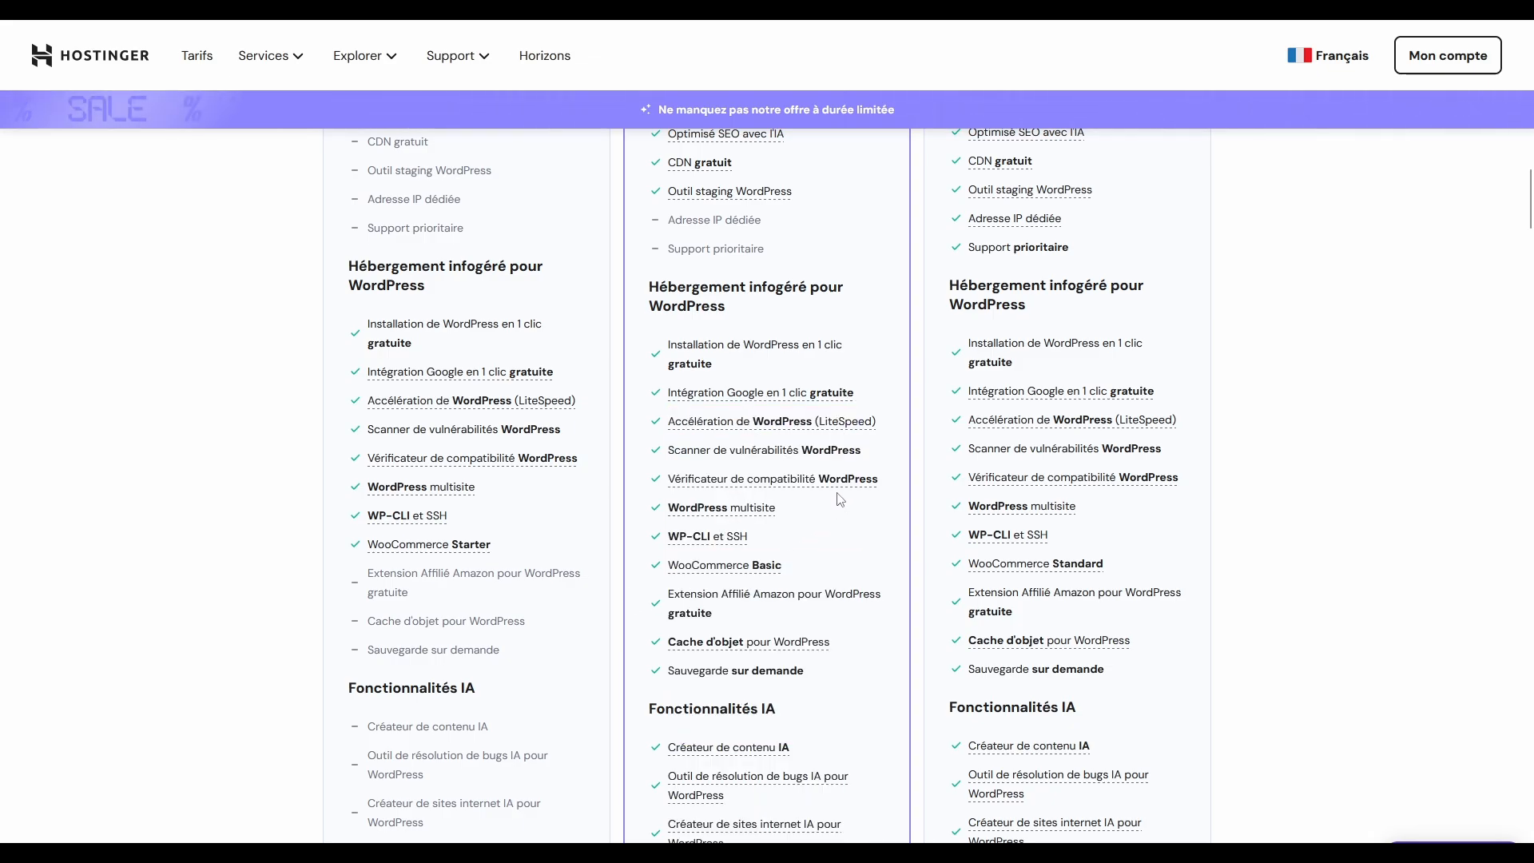
{"action": "mouse_move", "coordinate": [842, 480]}
{"action": "scroll", "coordinate": [842, 480], "scroll_direction": "down", "scroll_amount": 6}
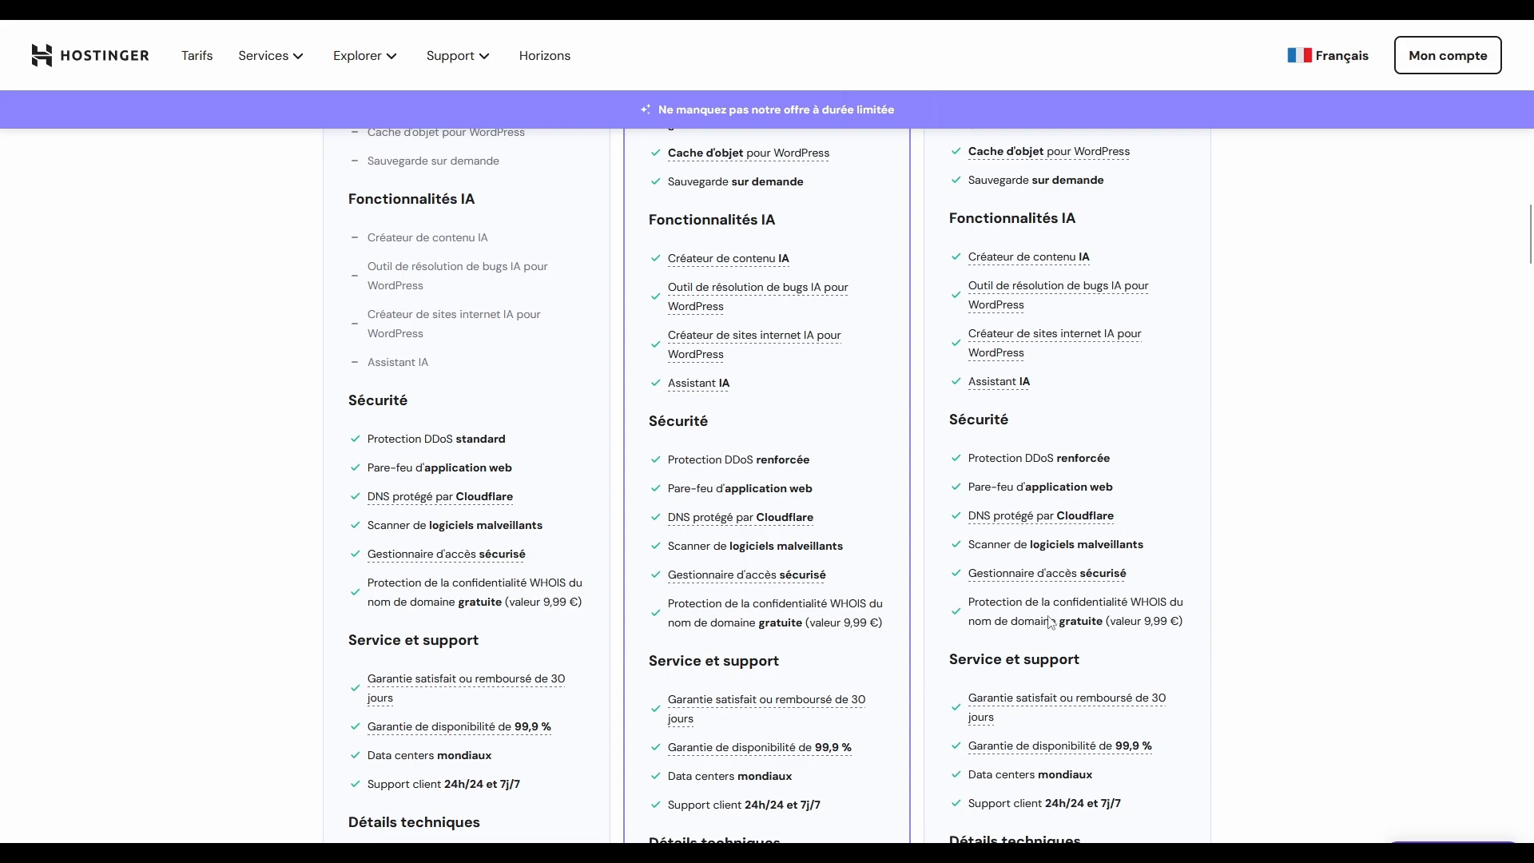
{"action": "scroll", "coordinate": [871, 616], "scroll_direction": "down", "scroll_amount": 4}
{"action": "scroll", "coordinate": [871, 617], "scroll_direction": "up", "scroll_amount": 20}
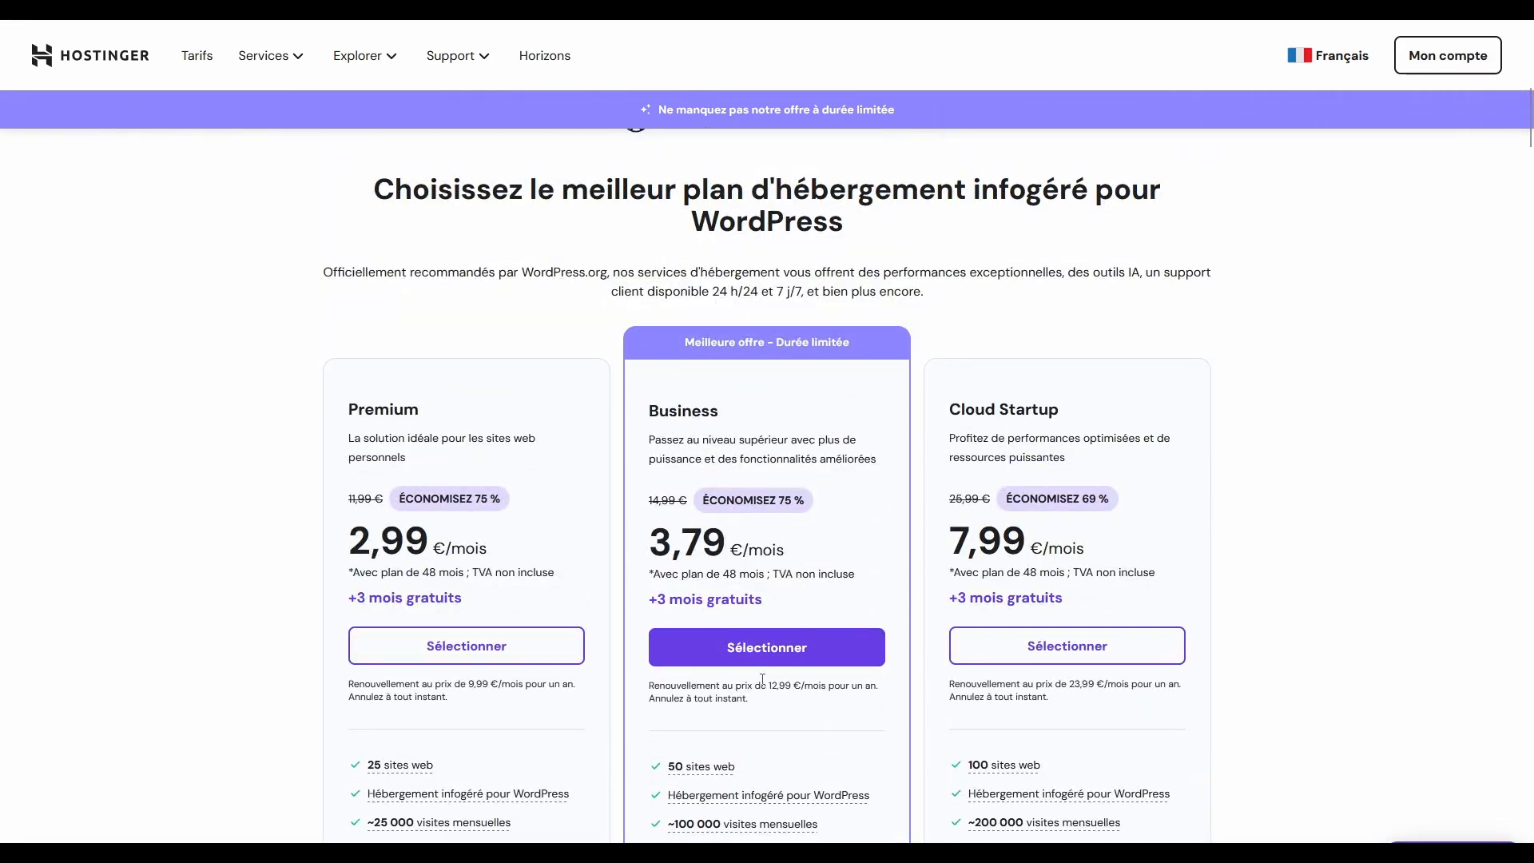
Step: Select the Business hosting plan, review the available durations, keep 48 months and continue to the billing details
{"action": "left_click", "coordinate": [674, 646]}
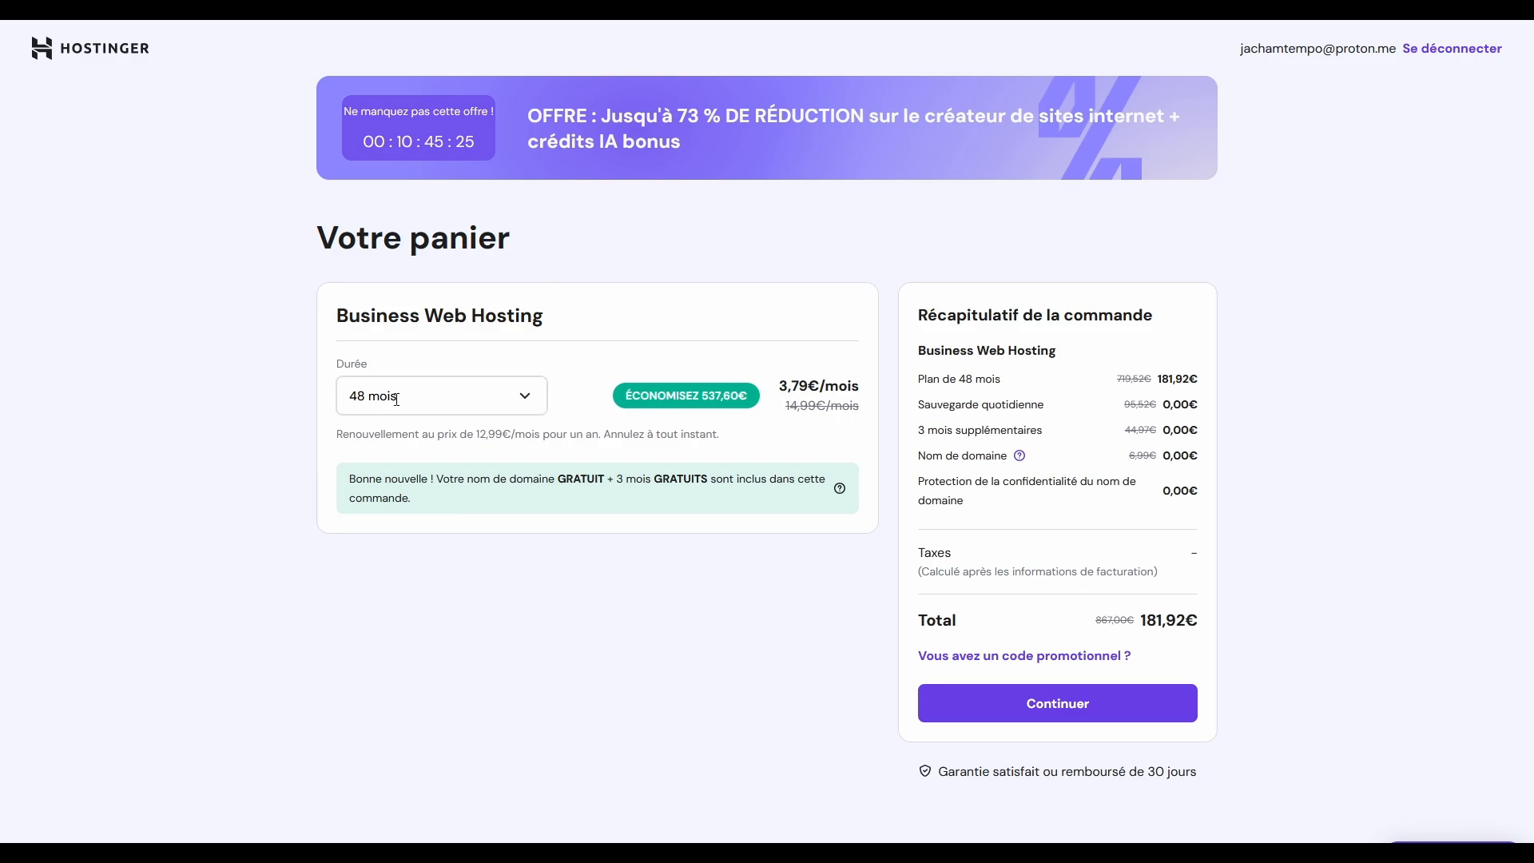
{"action": "left_click", "coordinate": [522, 398]}
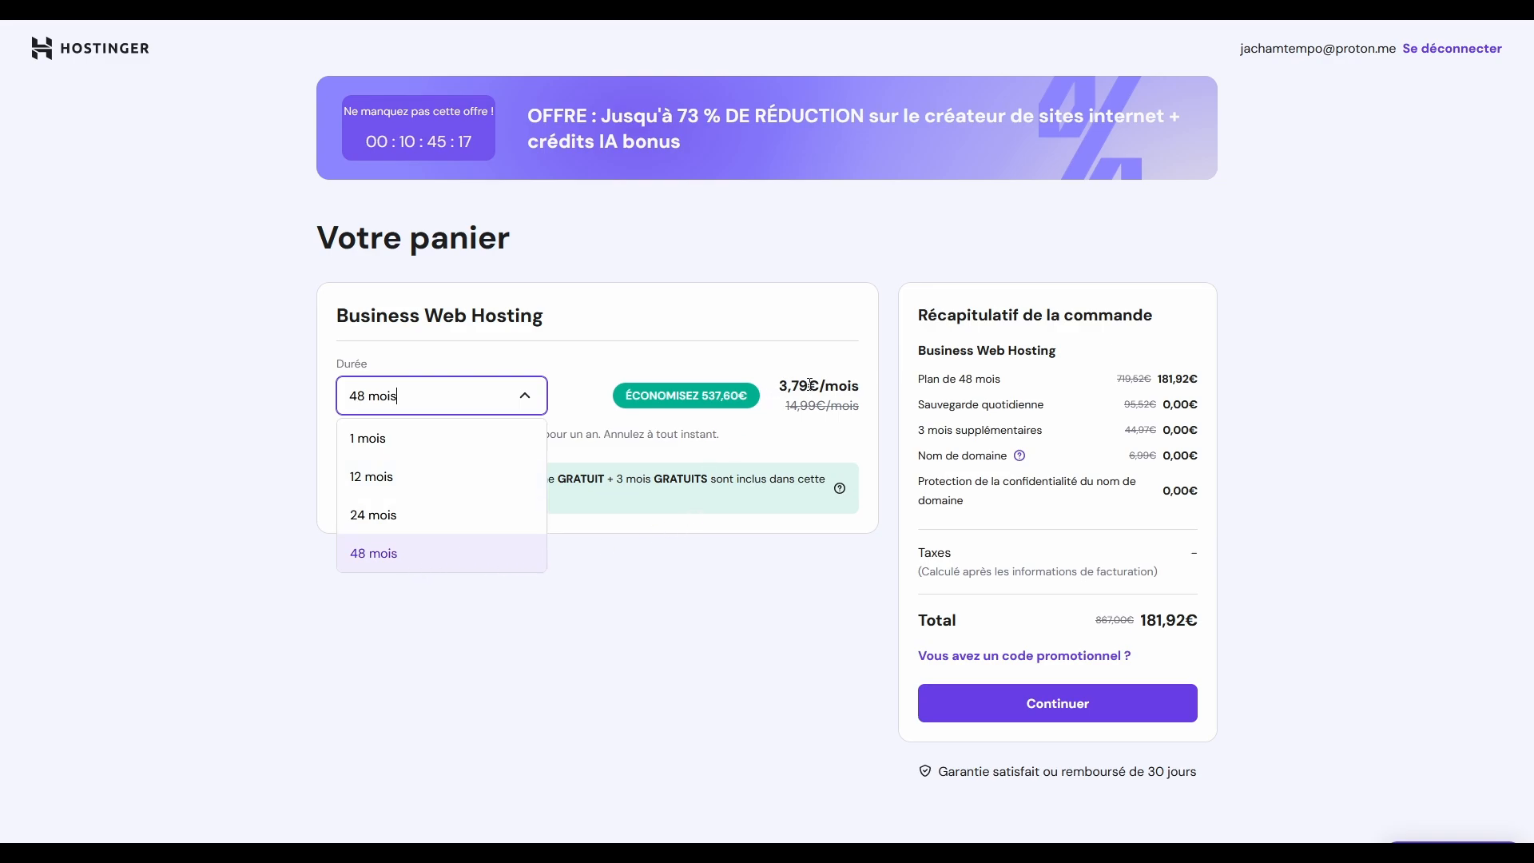
{"action": "left_click", "coordinate": [1275, 522]}
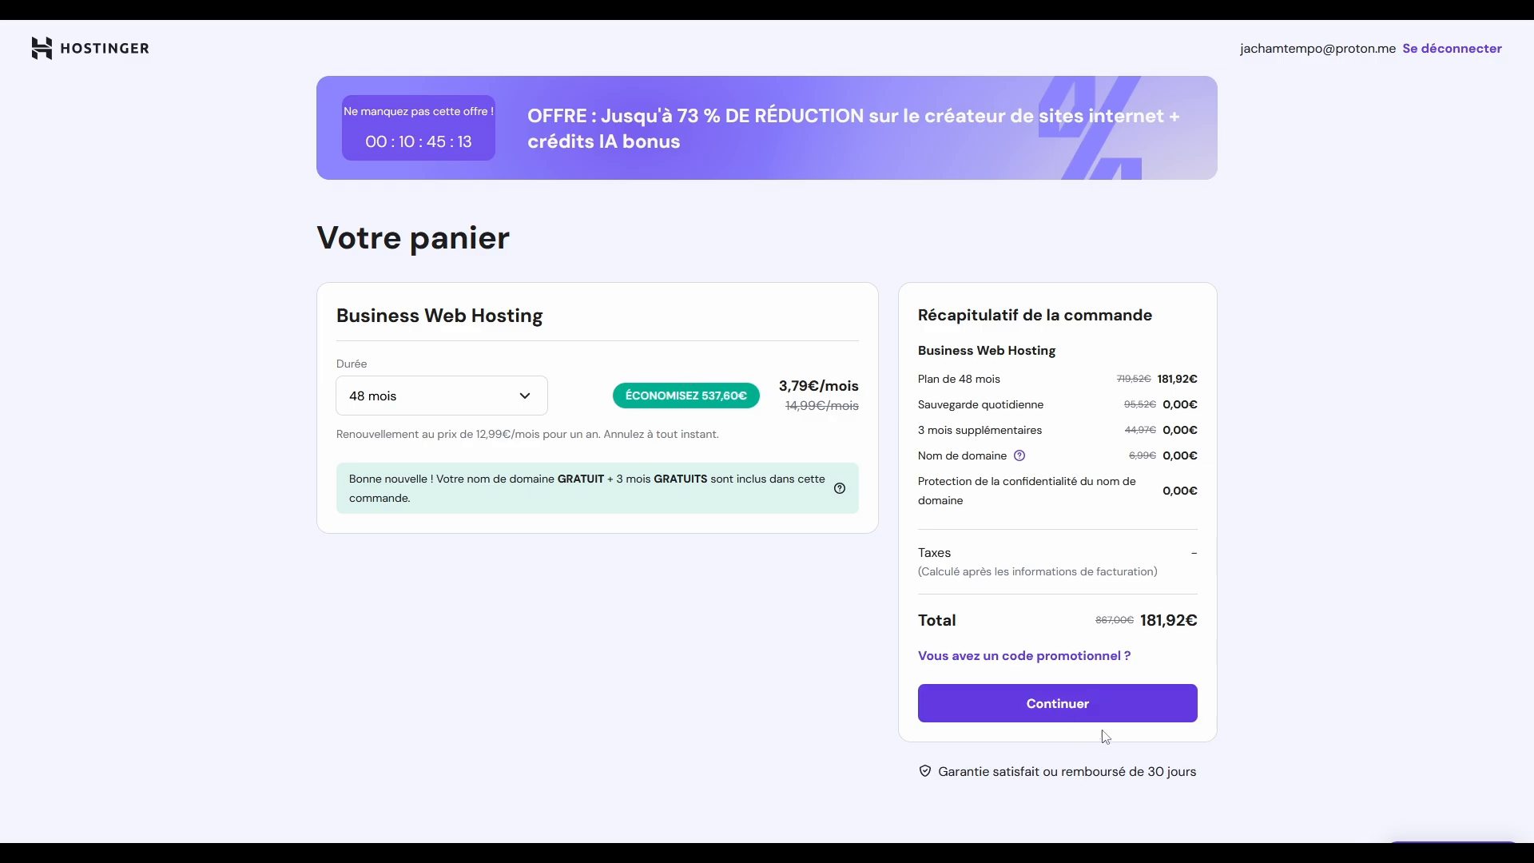
{"action": "left_click", "coordinate": [1073, 719]}
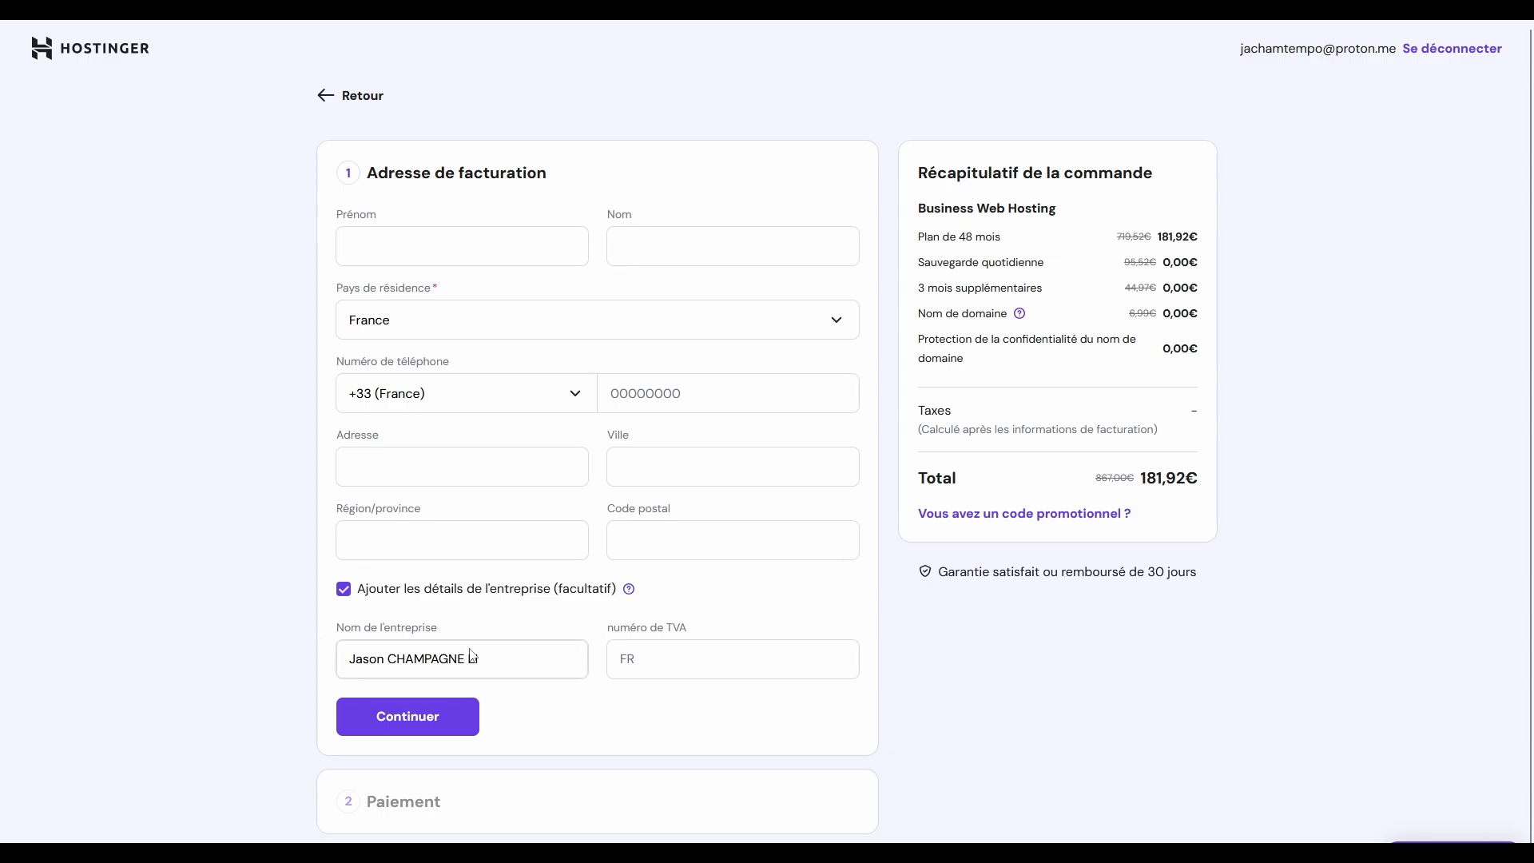
Step: Apply the promo code FORMATION to the hosting order
{"action": "type", "text": "I"}
{"action": "scroll", "coordinate": [402, 745], "scroll_direction": "down", "scroll_amount": 1}
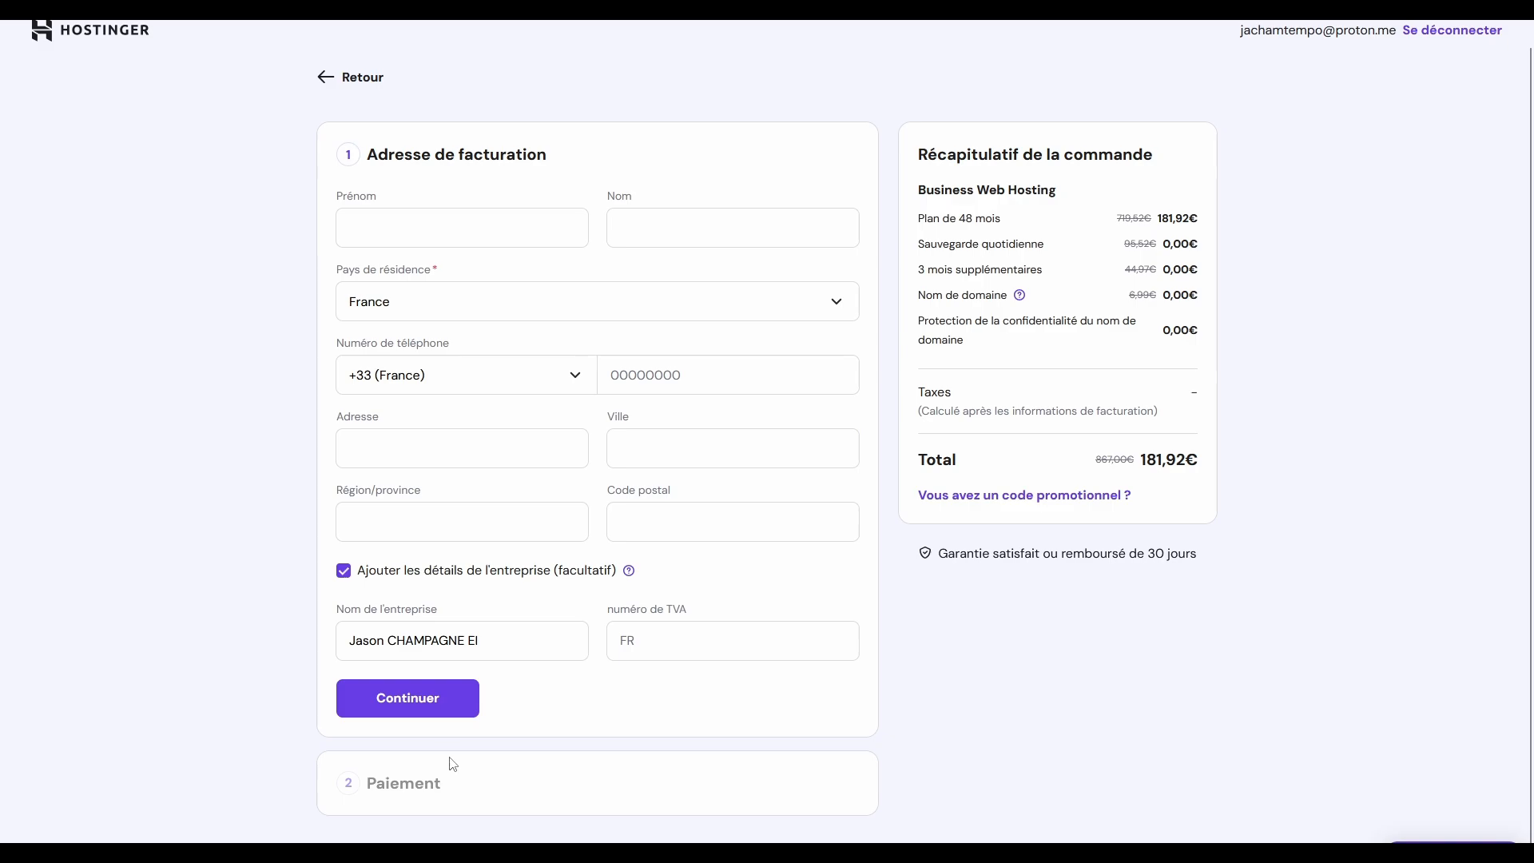
{"action": "left_click", "coordinate": [1013, 496]}
{"action": "left_click", "coordinate": [1003, 563]}
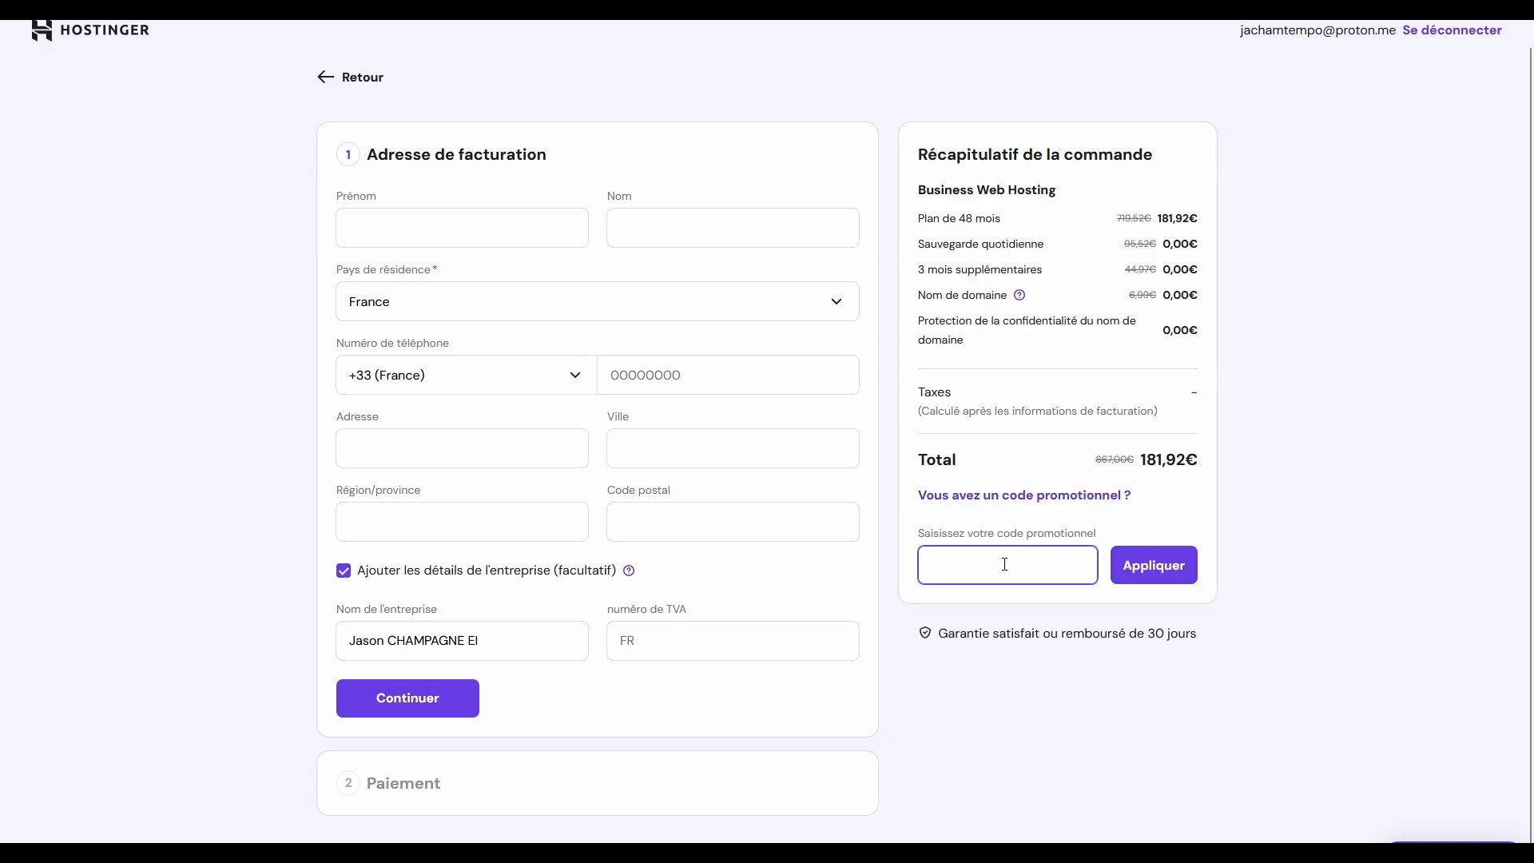
{"action": "type", "text": "FORMATIONVIDEO"}
{"action": "left_click", "coordinate": [1149, 565]}
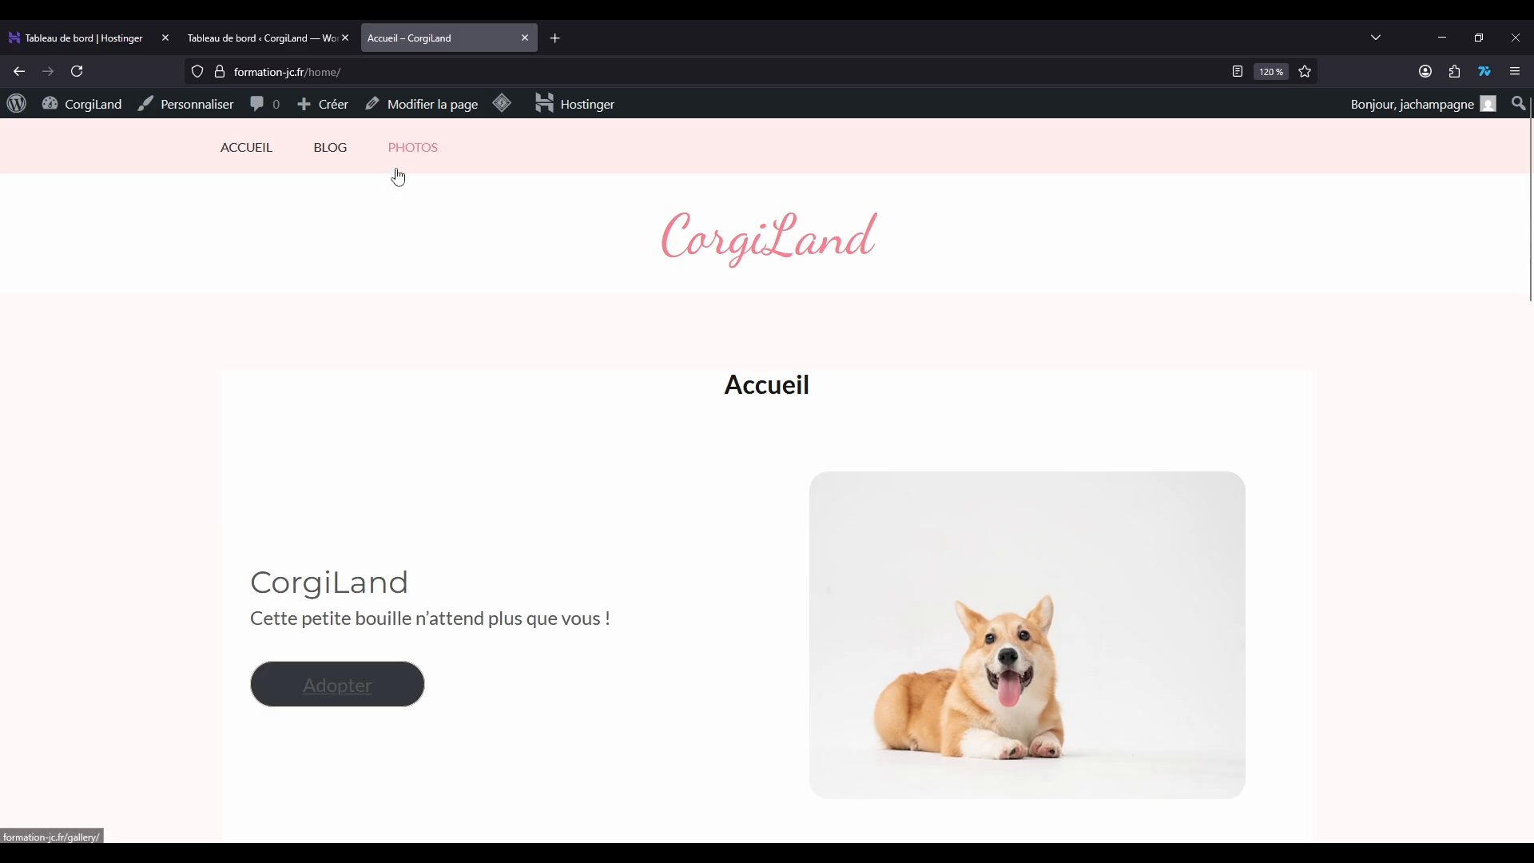
Step: Examine the user accounts in the CorgiLand WordPress admin and compare with the site's public home page
{"action": "left_click", "coordinate": [260, 27]}
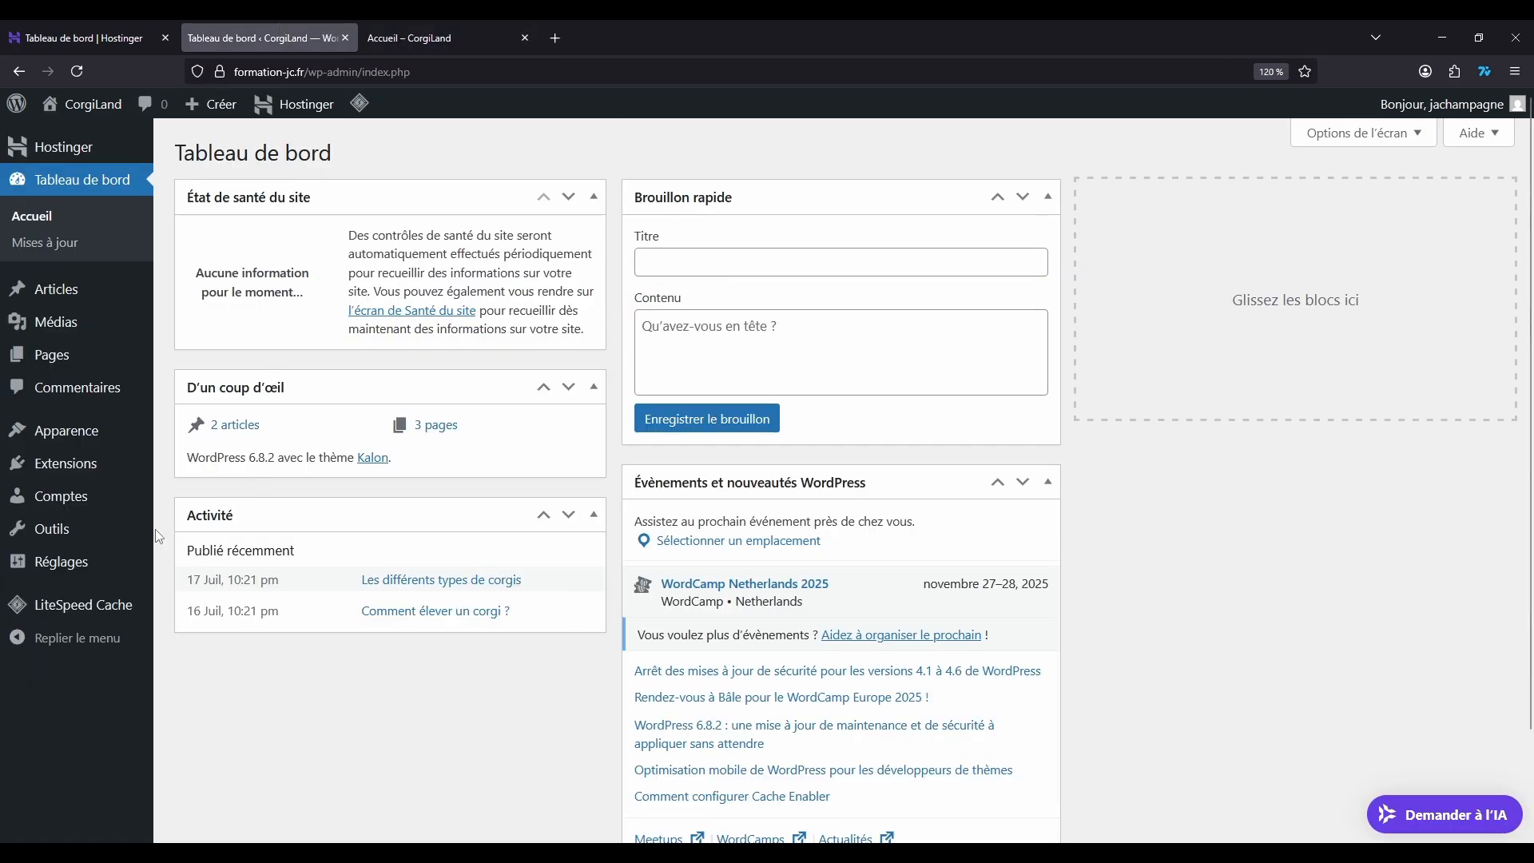
{"action": "mouse_move", "coordinate": [64, 496]}
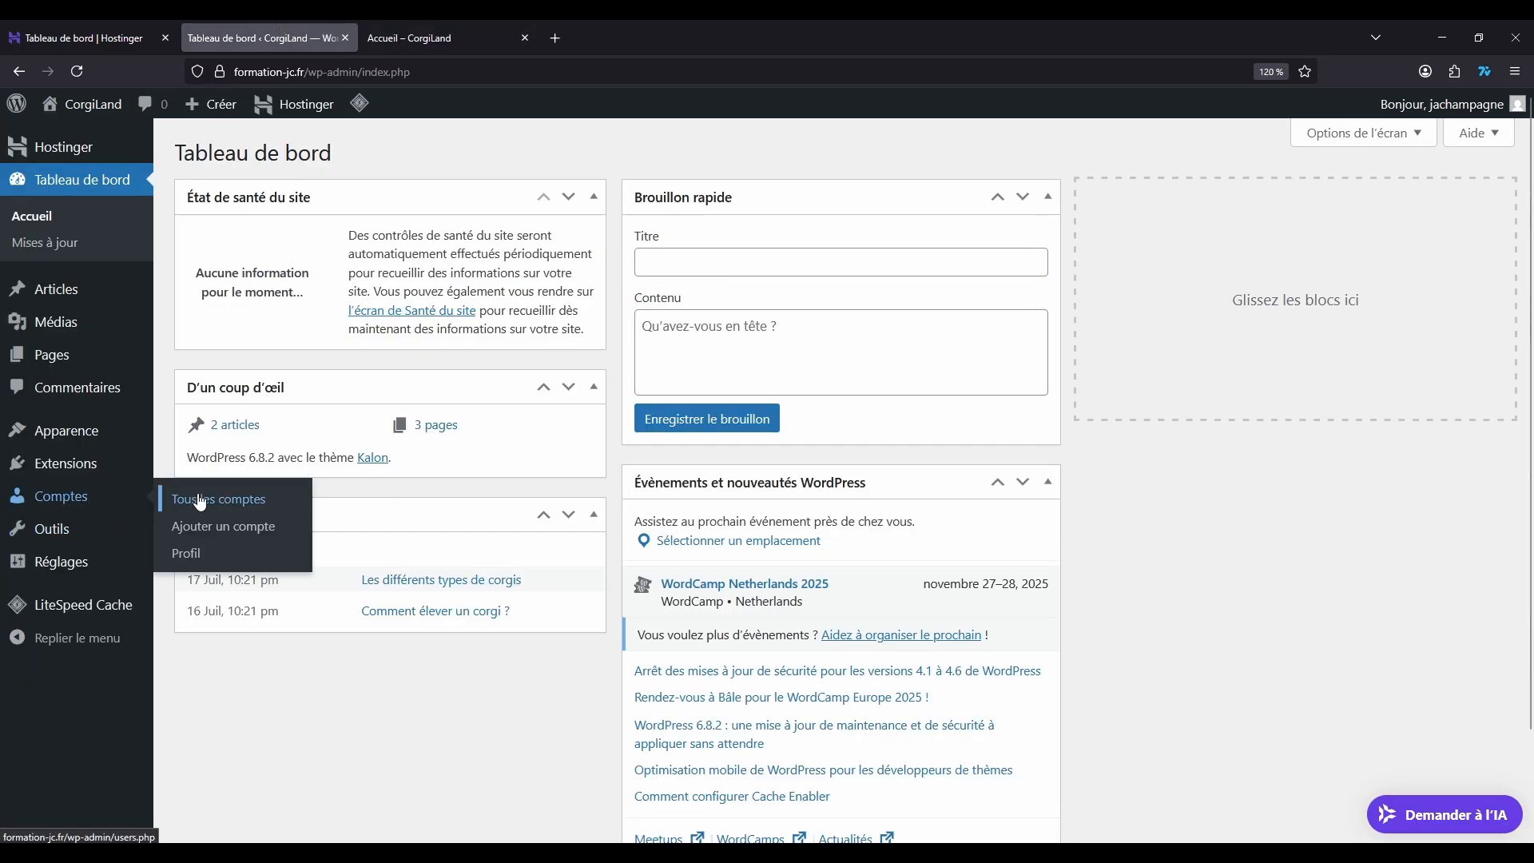
{"action": "left_click", "coordinate": [68, 497]}
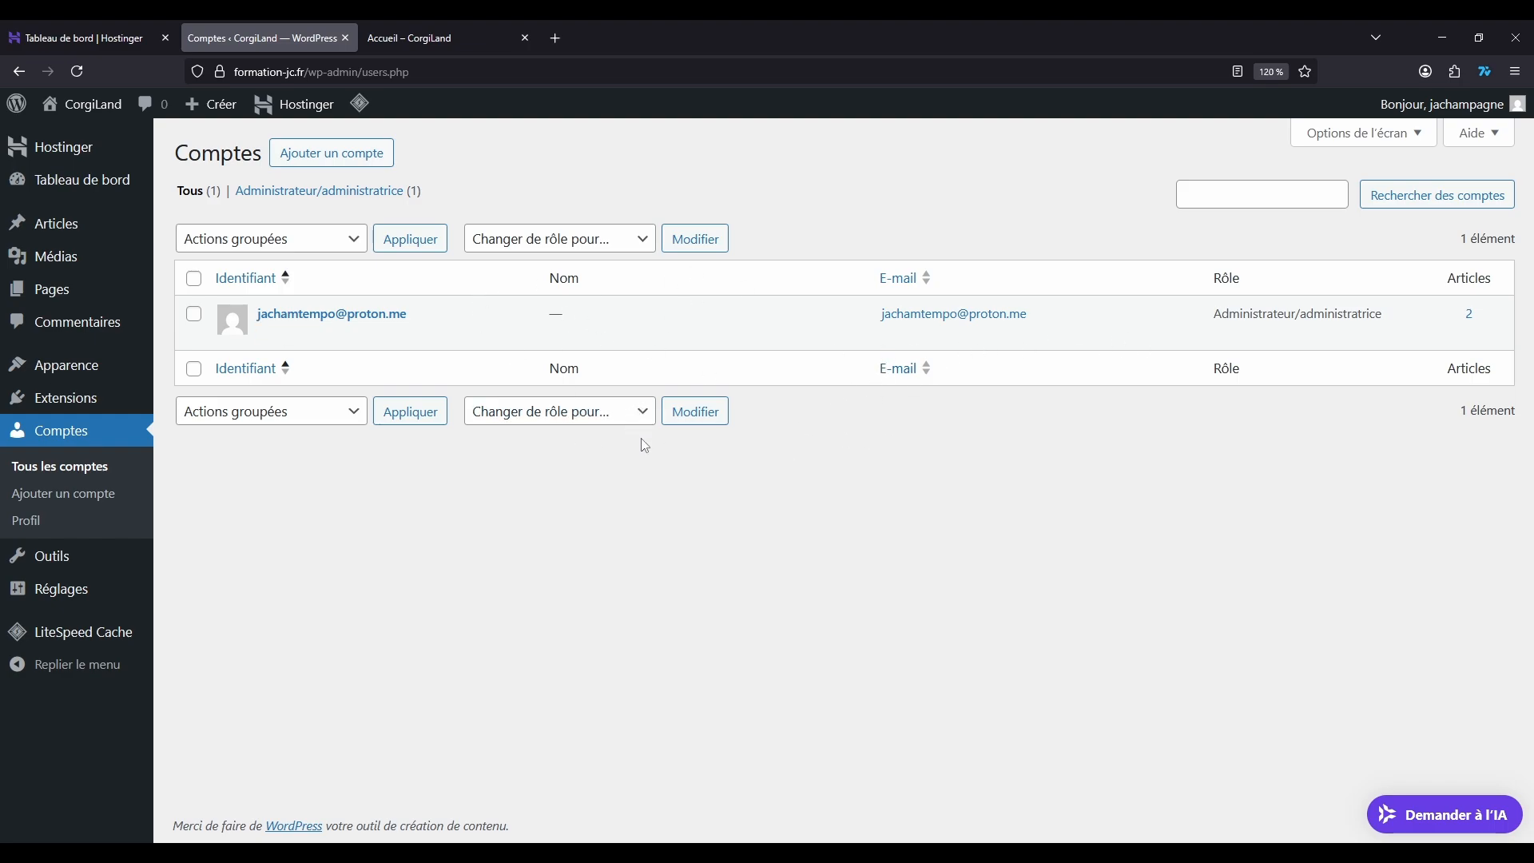
{"action": "left_click", "coordinate": [457, 32]}
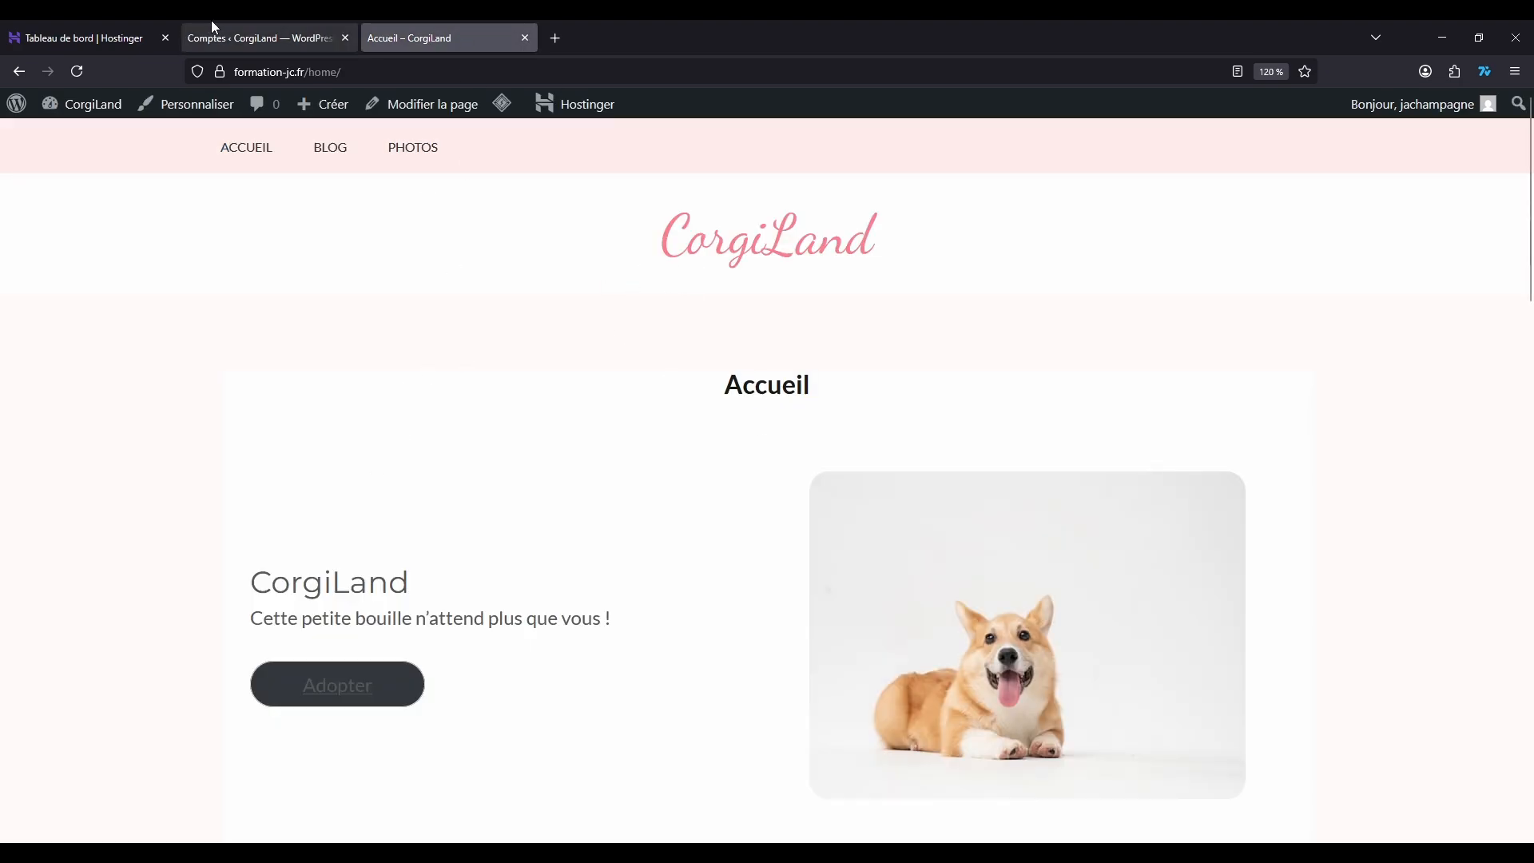
{"action": "left_click", "coordinate": [276, 24]}
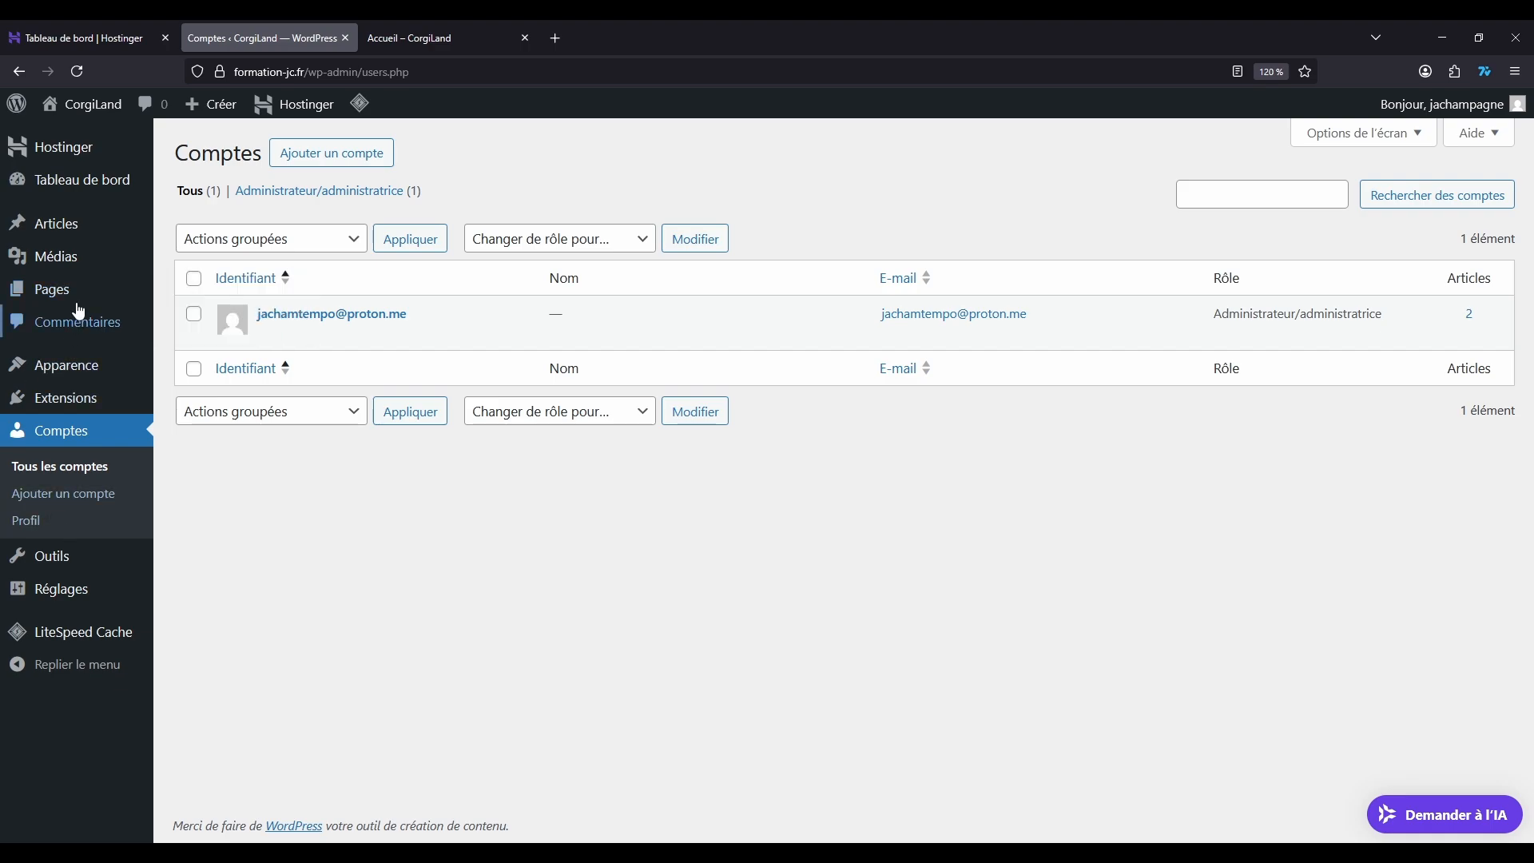
Step: Search the WordPress extension directory for userswp
{"action": "left_click", "coordinate": [76, 424]}
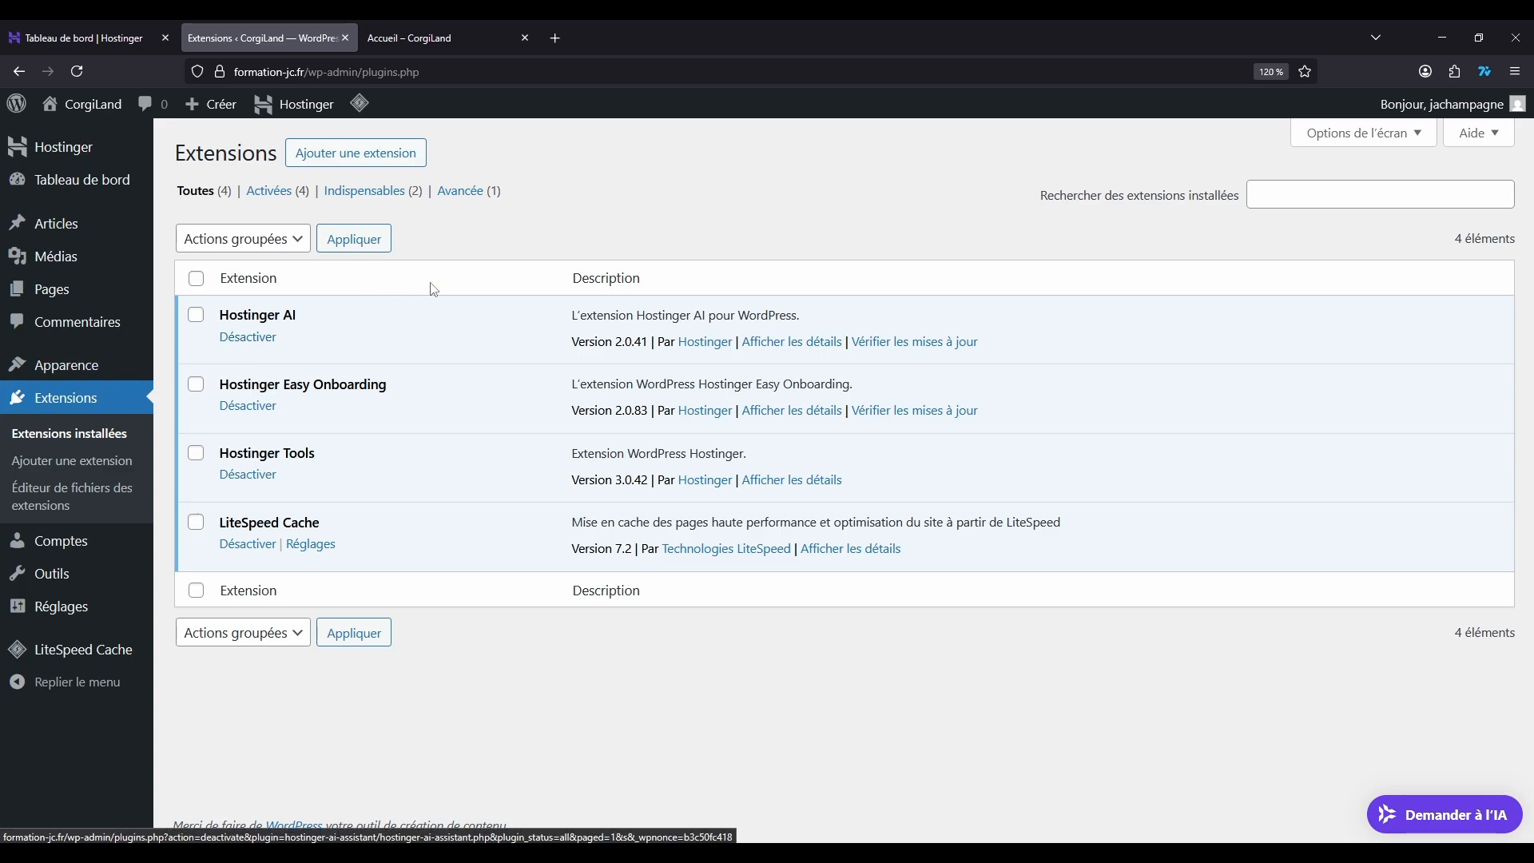
{"action": "left_click", "coordinate": [348, 156]}
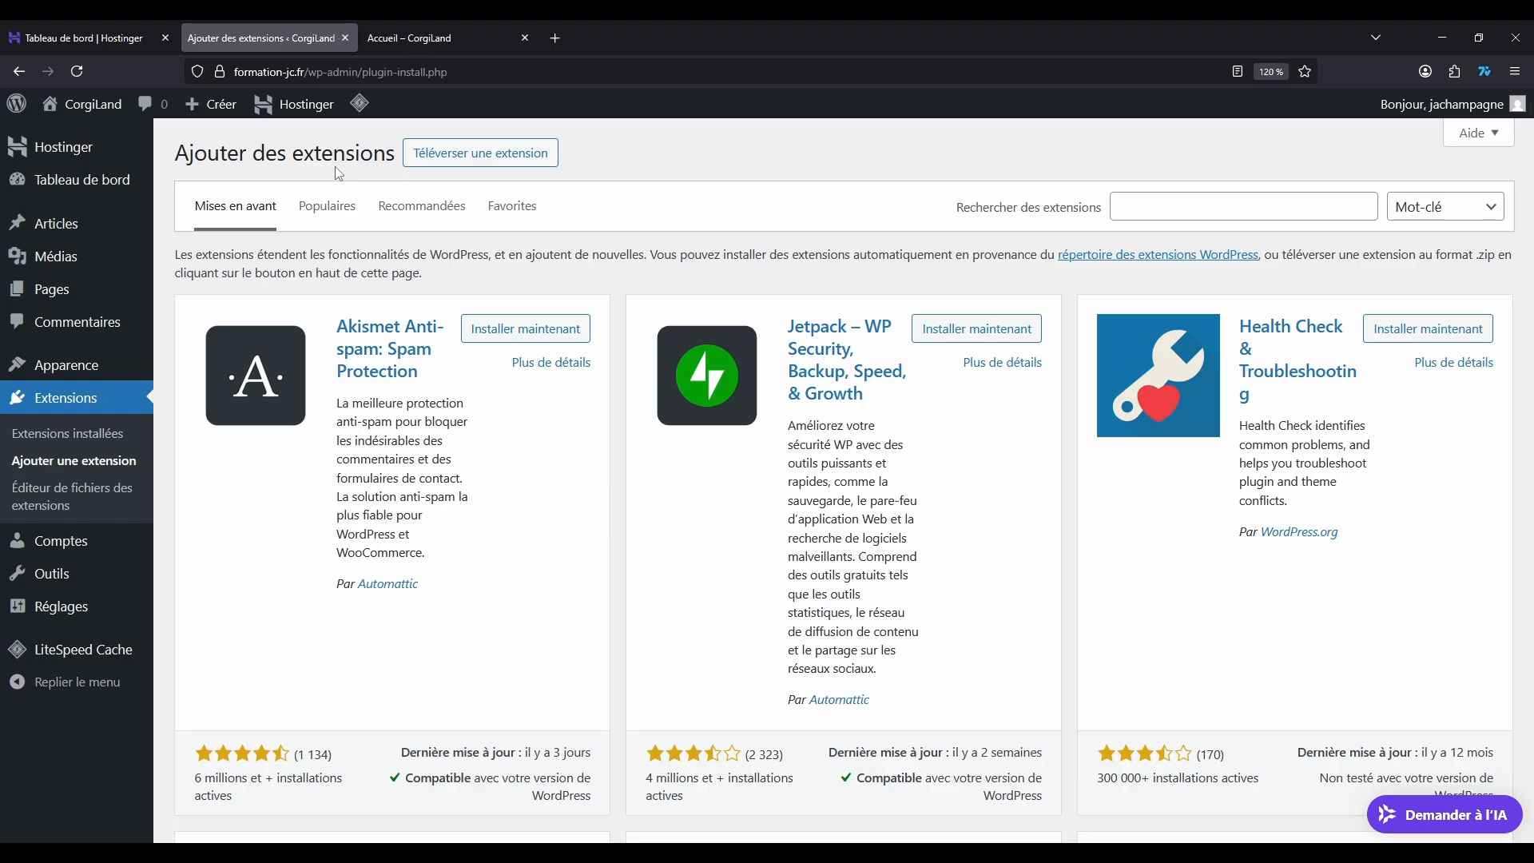
{"action": "left_click", "coordinate": [1185, 196]}
{"action": "type", "text": "u"}
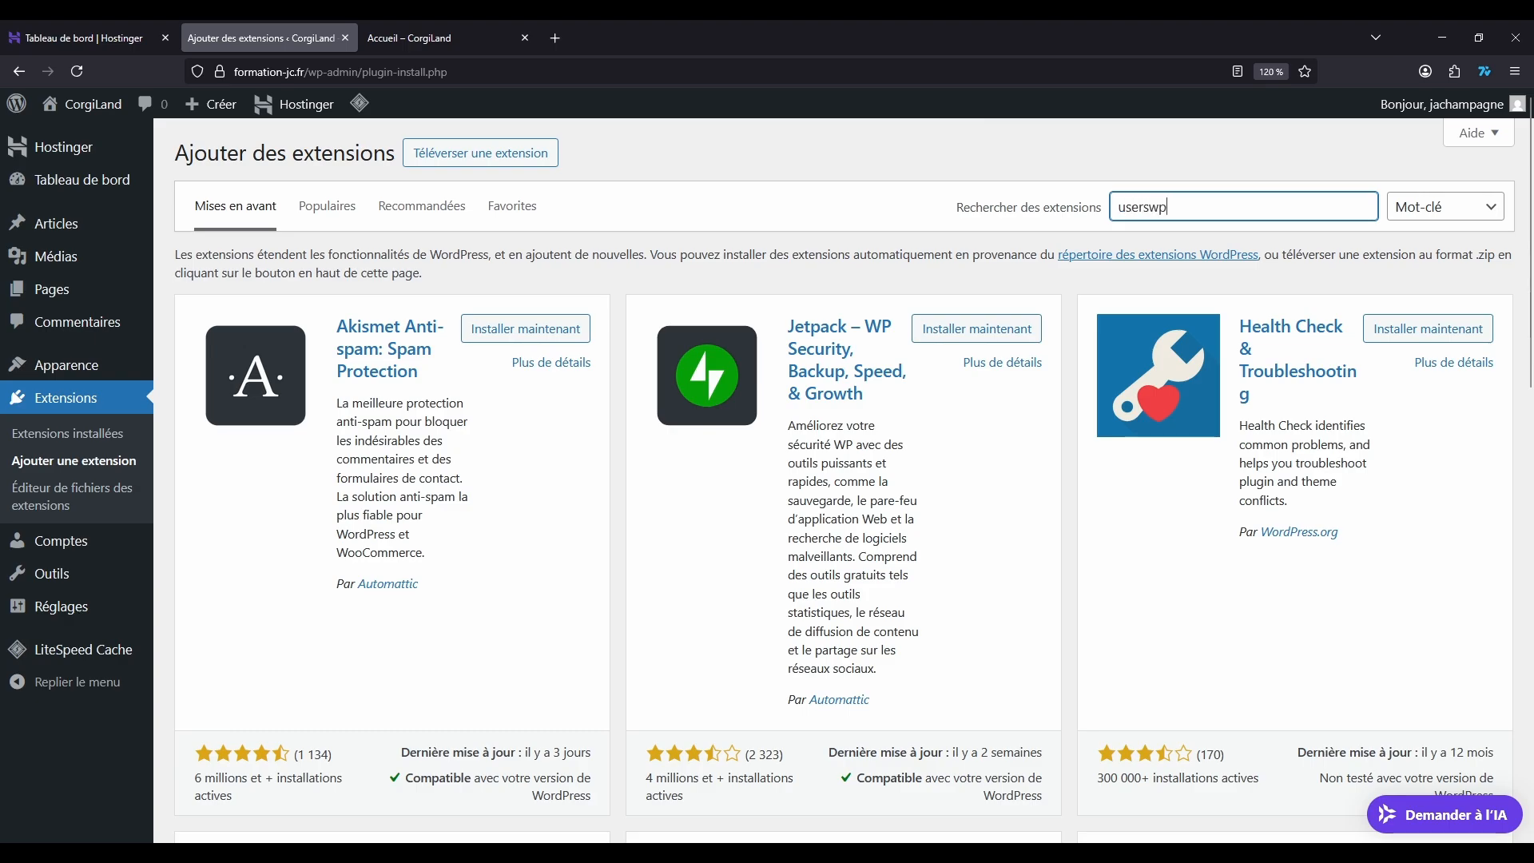
{"action": "type", "text": "serswp"}
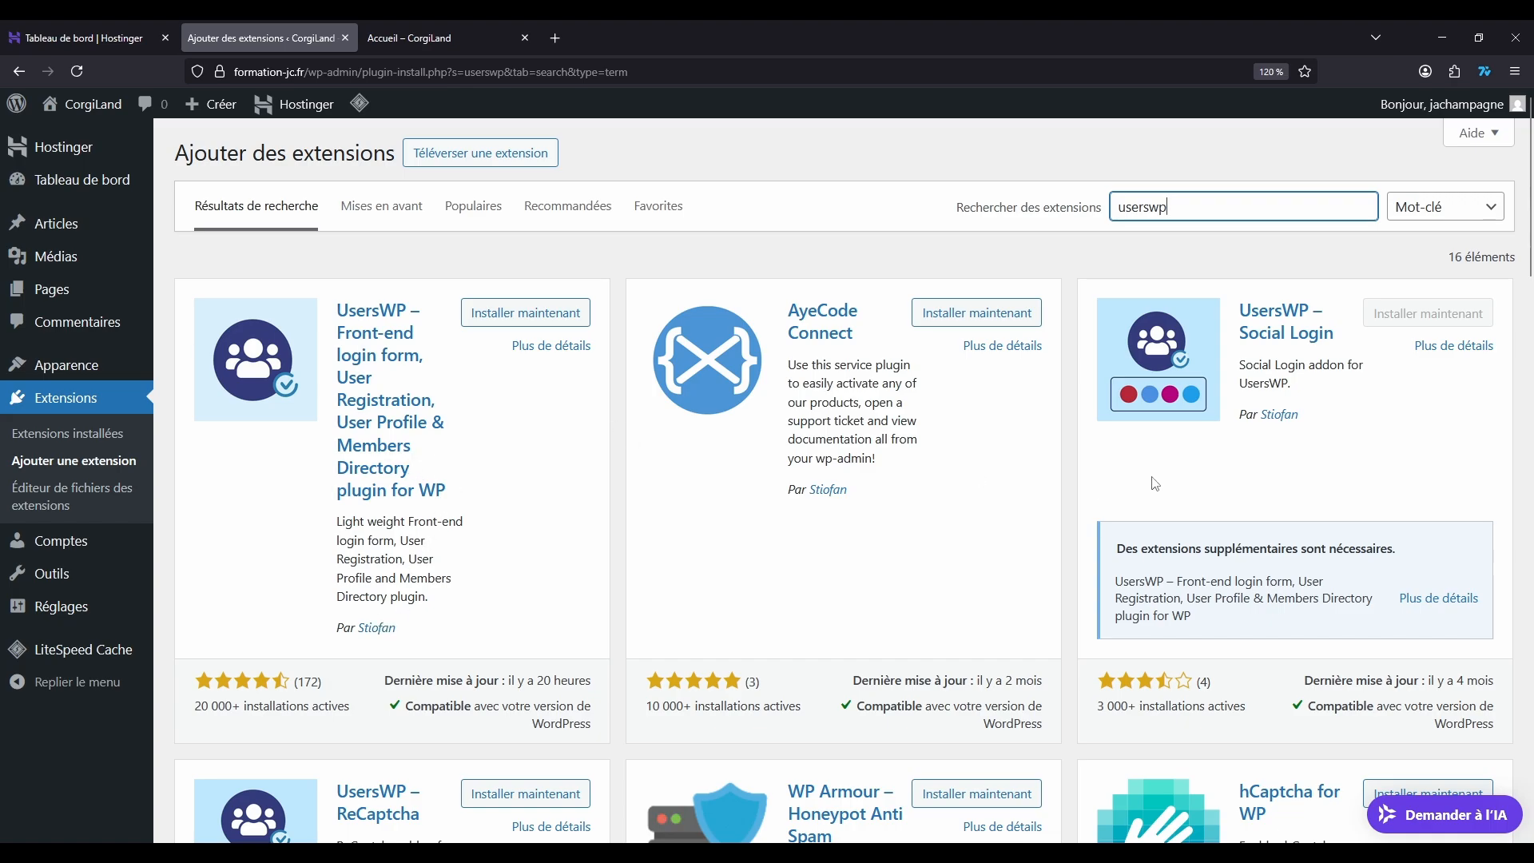
Step: Install and activate the UsersWP front-end login and registration extension, and open the list of installed extensions
{"action": "scroll", "coordinate": [746, 431], "scroll_direction": "down", "scroll_amount": 5}
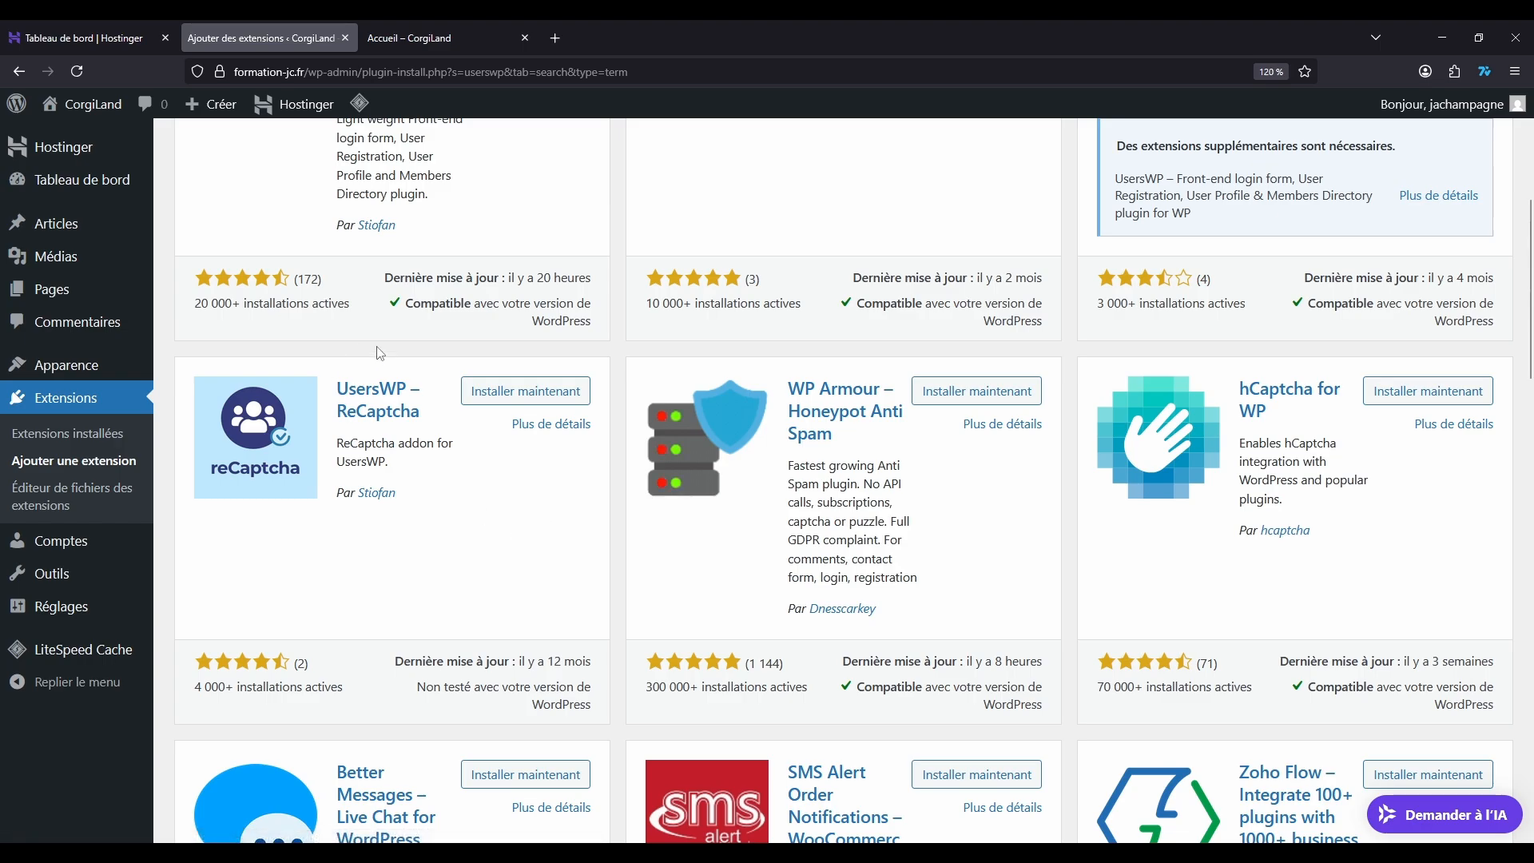
{"action": "scroll", "coordinate": [586, 444], "scroll_direction": "up", "scroll_amount": 5}
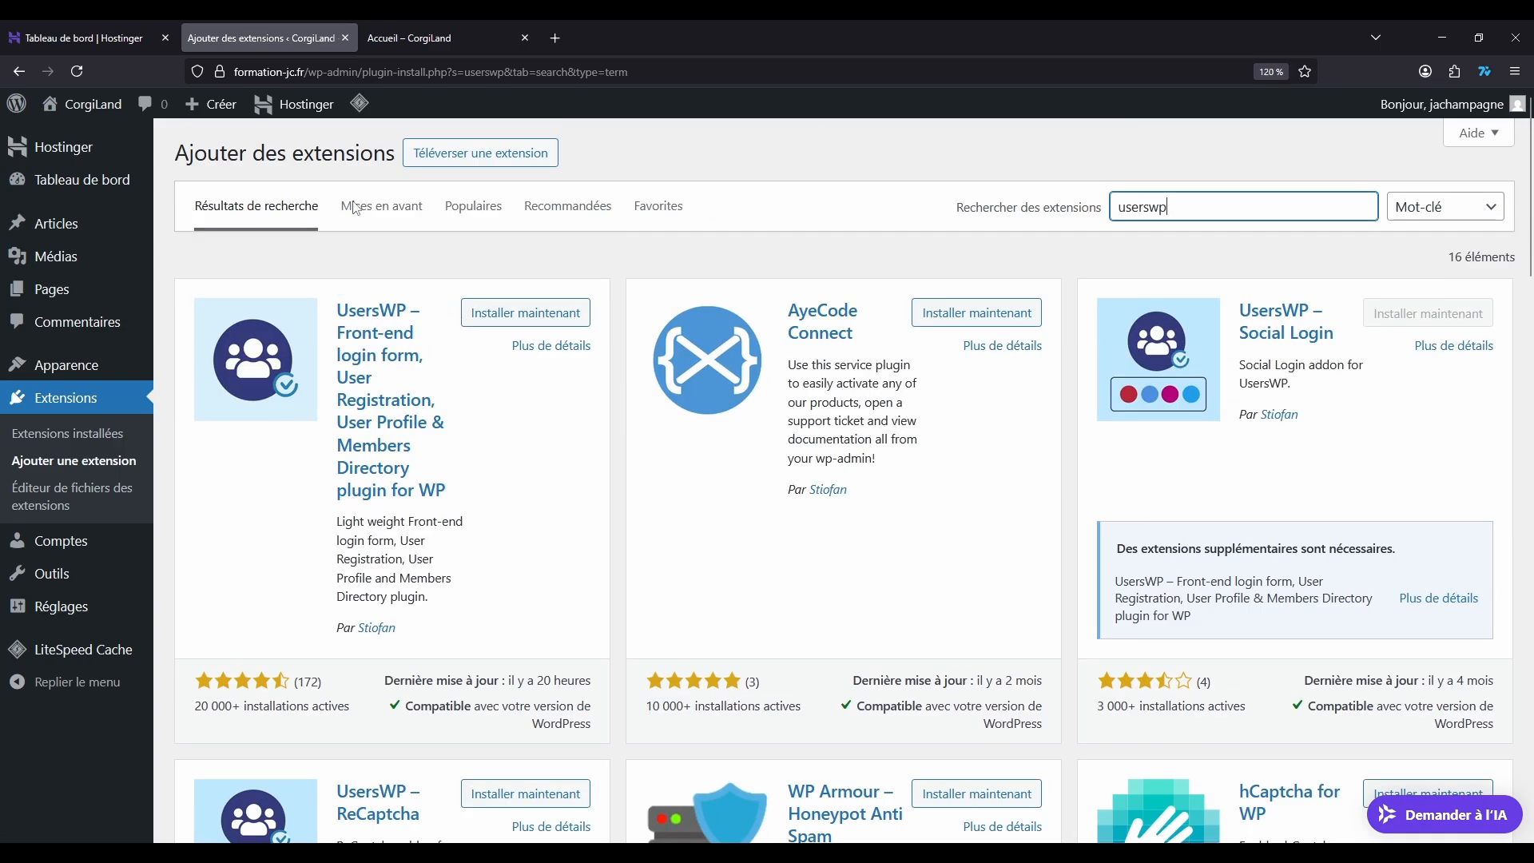
{"action": "left_click", "coordinate": [510, 313]}
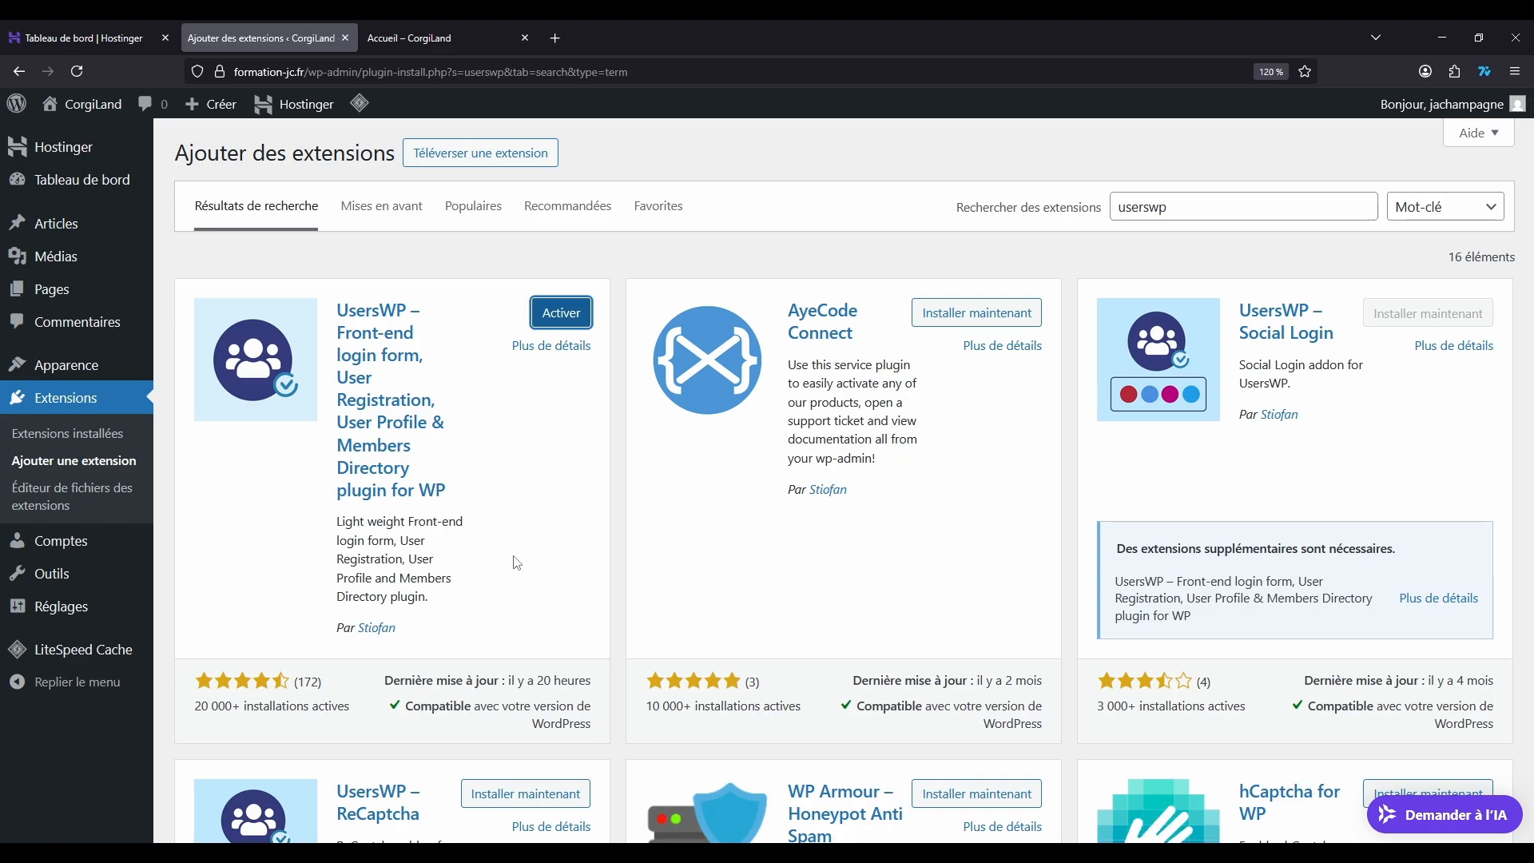
{"action": "left_click", "coordinate": [55, 410]}
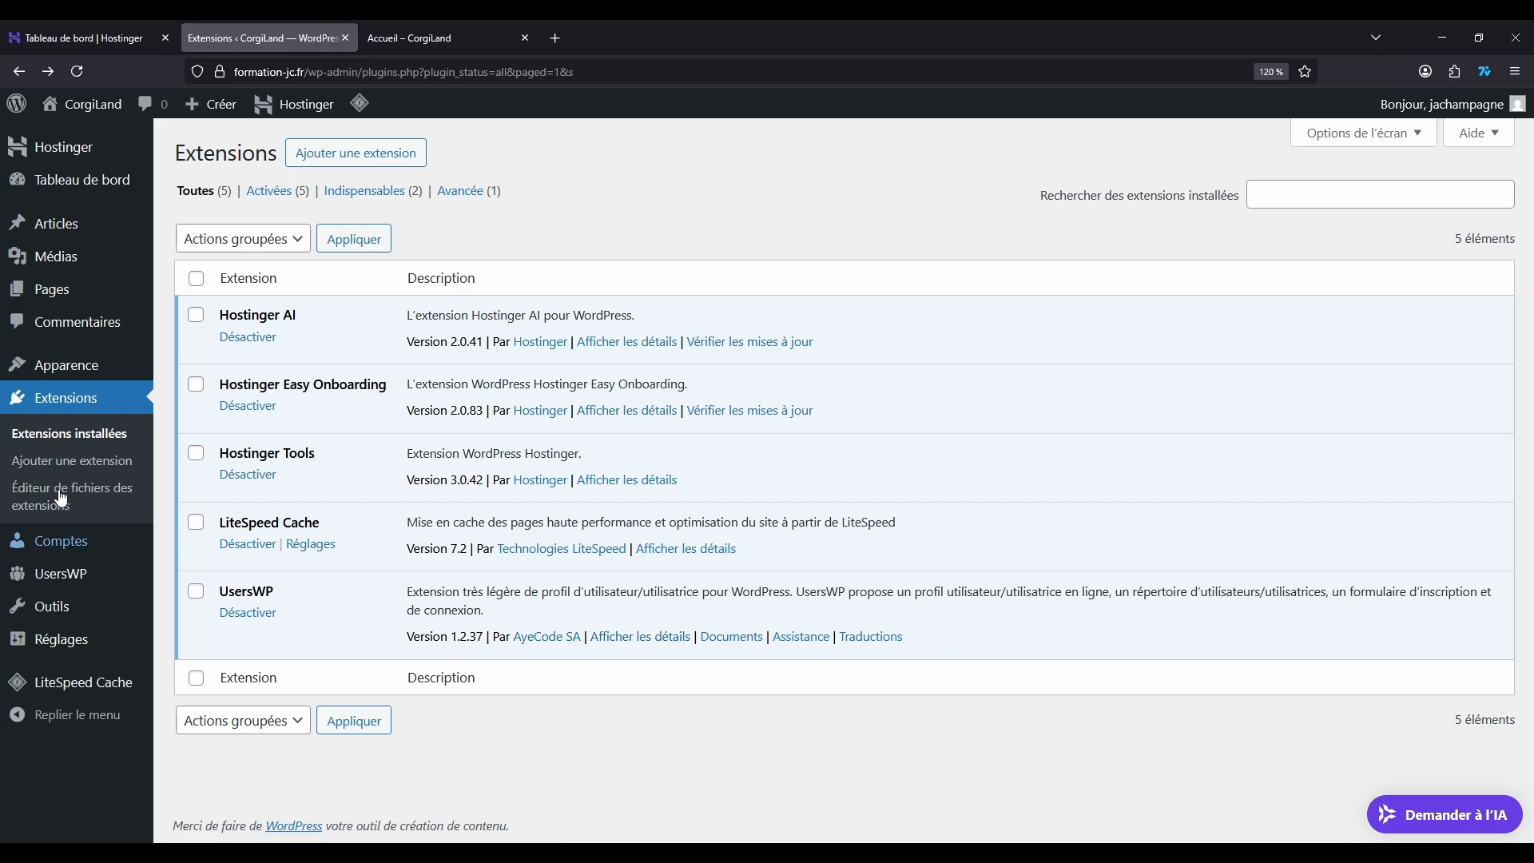
{"action": "left_click", "coordinate": [46, 446]}
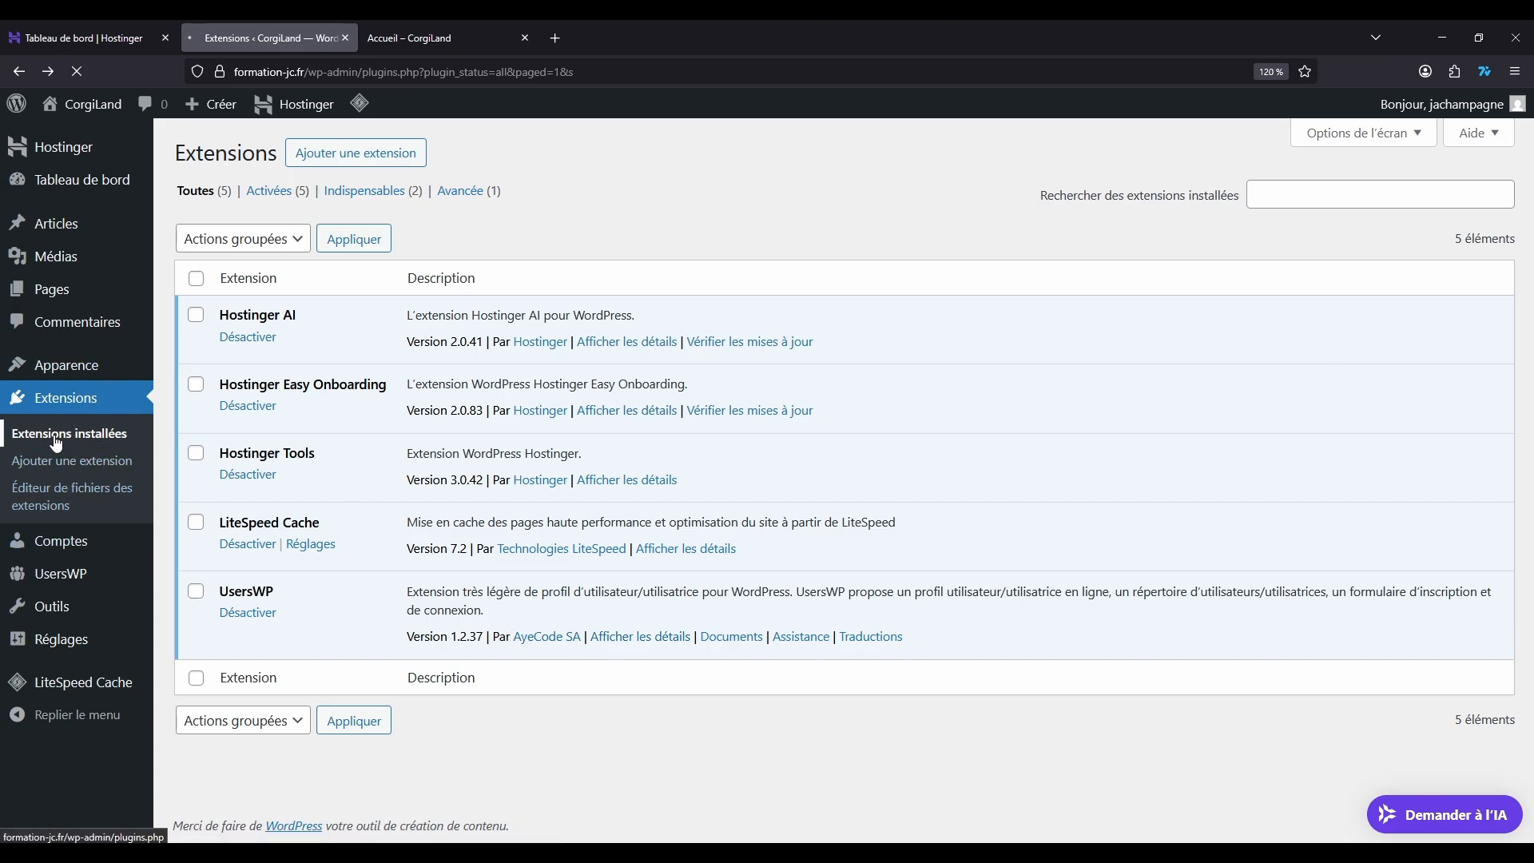
Step: Open the UsersWP settings and launch the extension's configuration wizard from its help section
{"action": "mouse_move", "coordinate": [62, 575]}
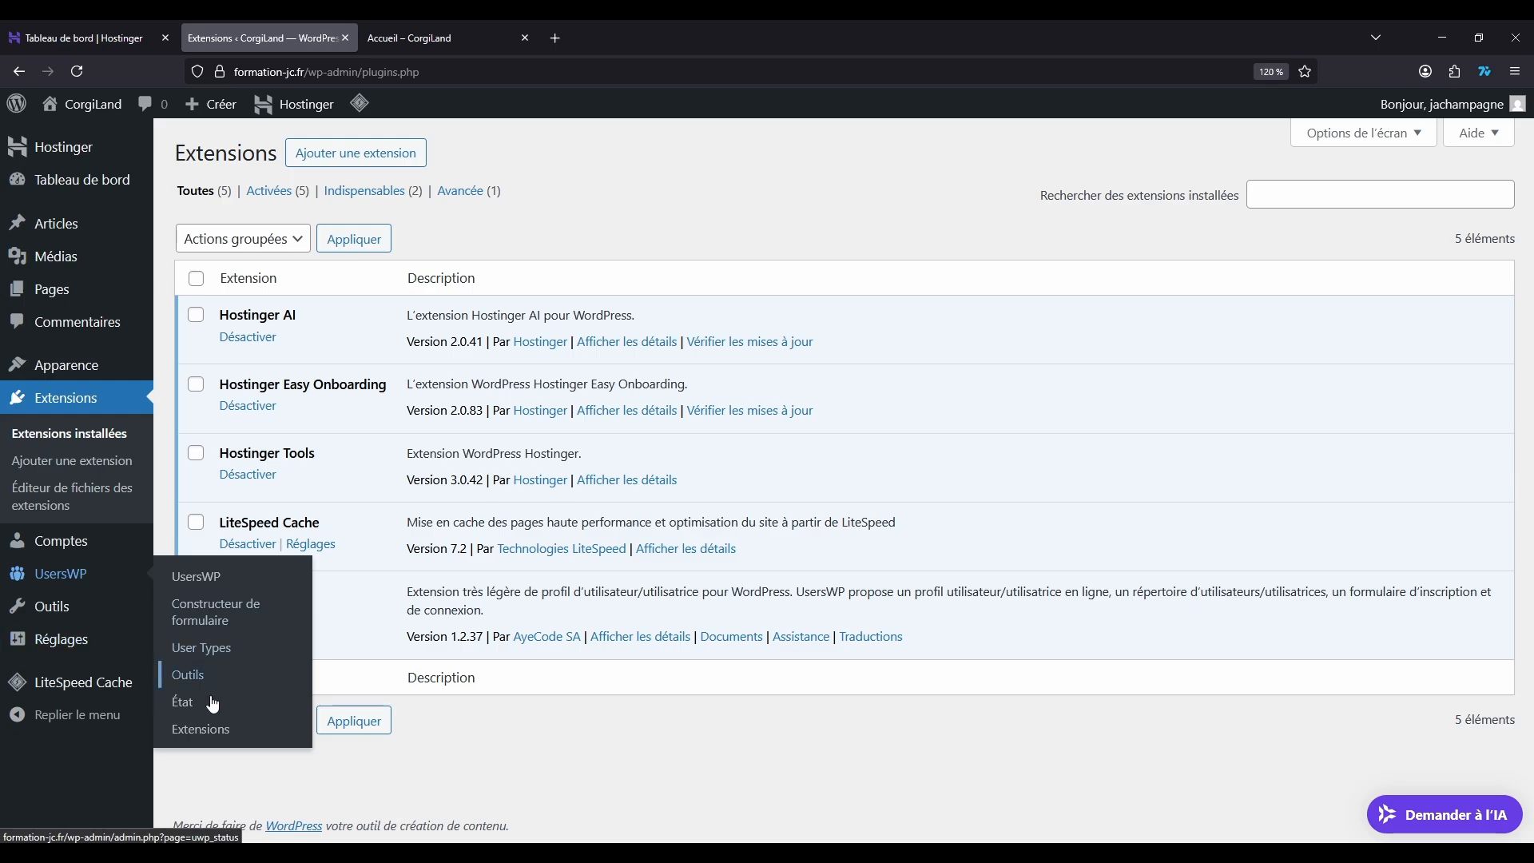
{"action": "left_click", "coordinate": [200, 577]}
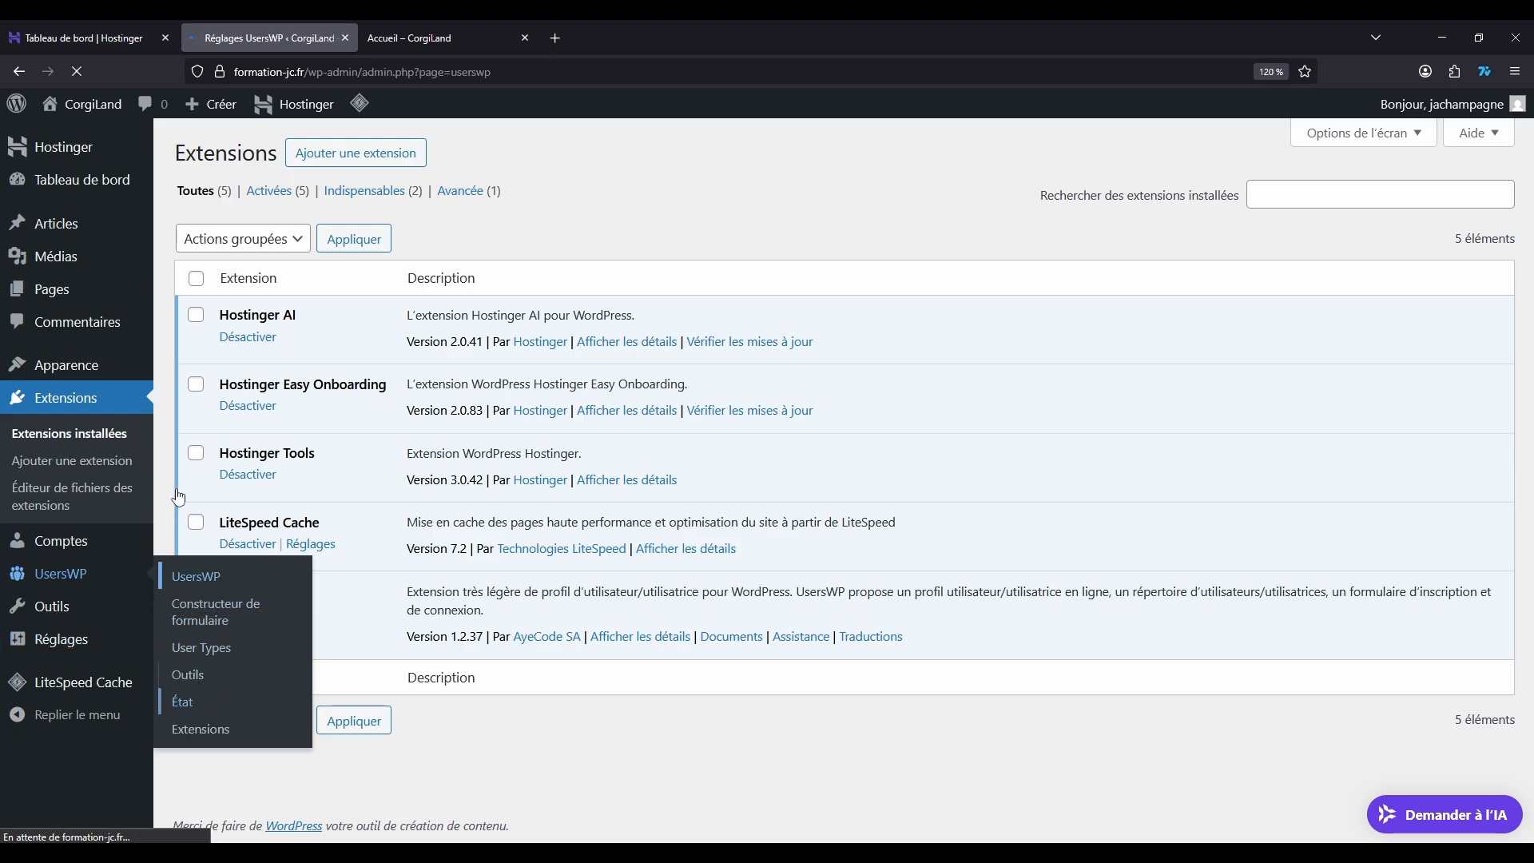
{"action": "left_click", "coordinate": [1478, 132]}
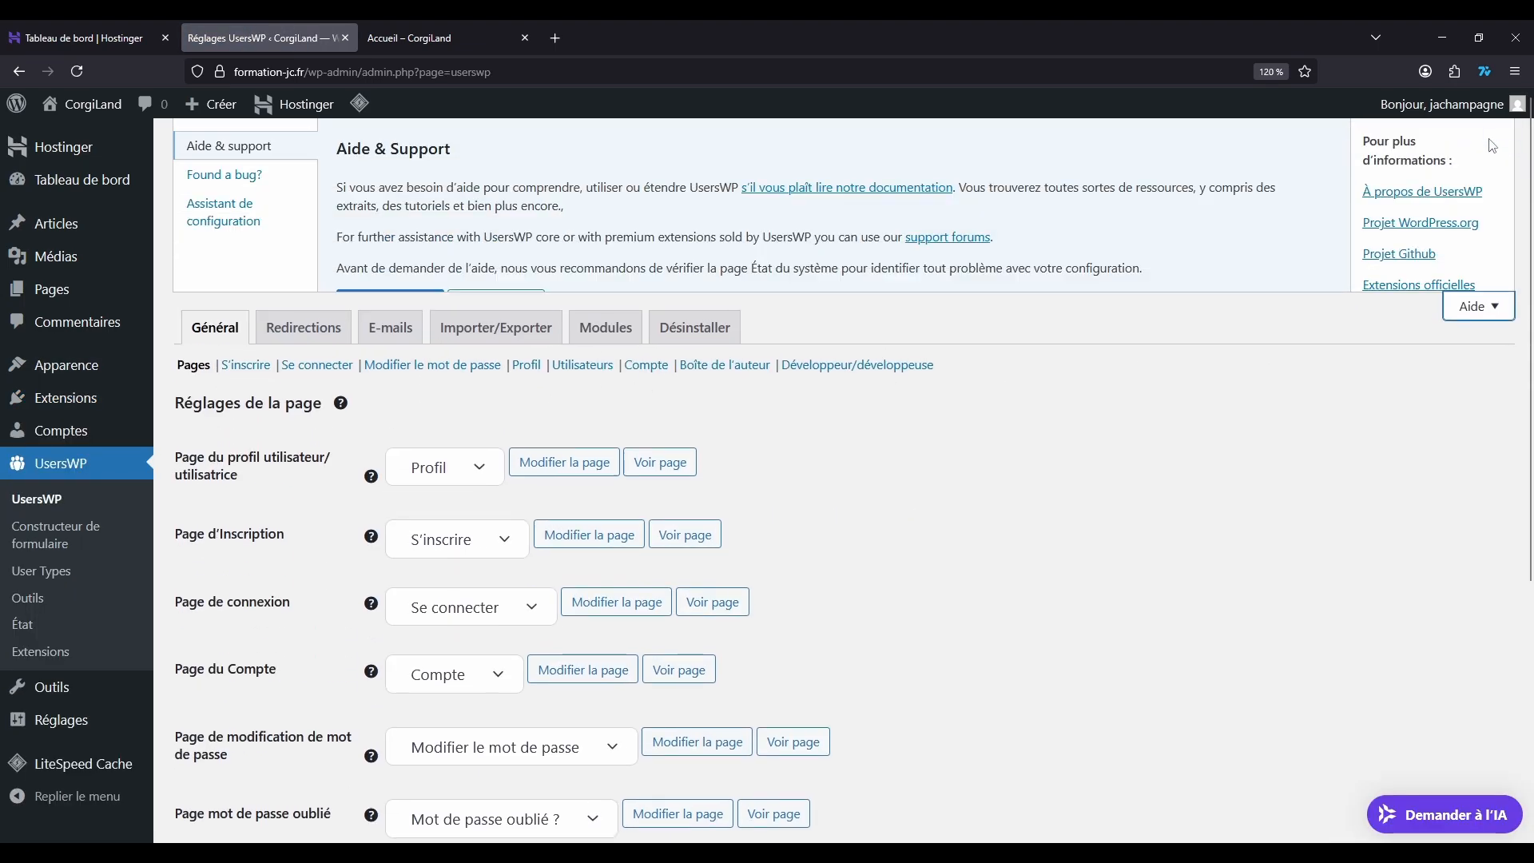
{"action": "left_click", "coordinate": [220, 212]}
{"action": "left_click", "coordinate": [418, 254]}
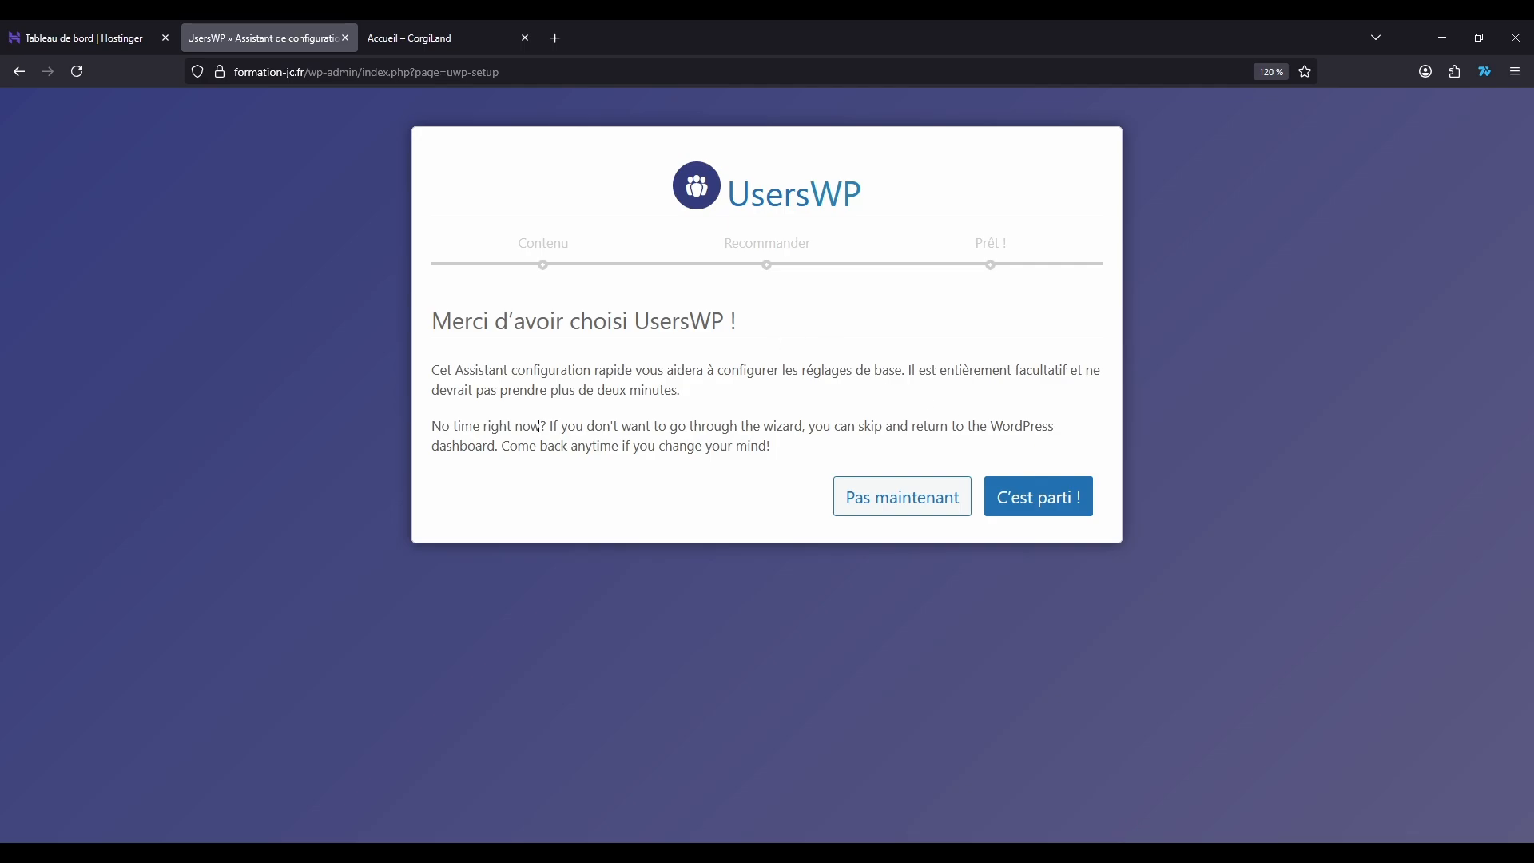
Step: Read the UsersWP wizard introduction, start the wizard, and disable the Répertoire des membres option
{"action": "left_click_drag", "start_coordinate": [437, 363], "coordinate": [884, 459]}
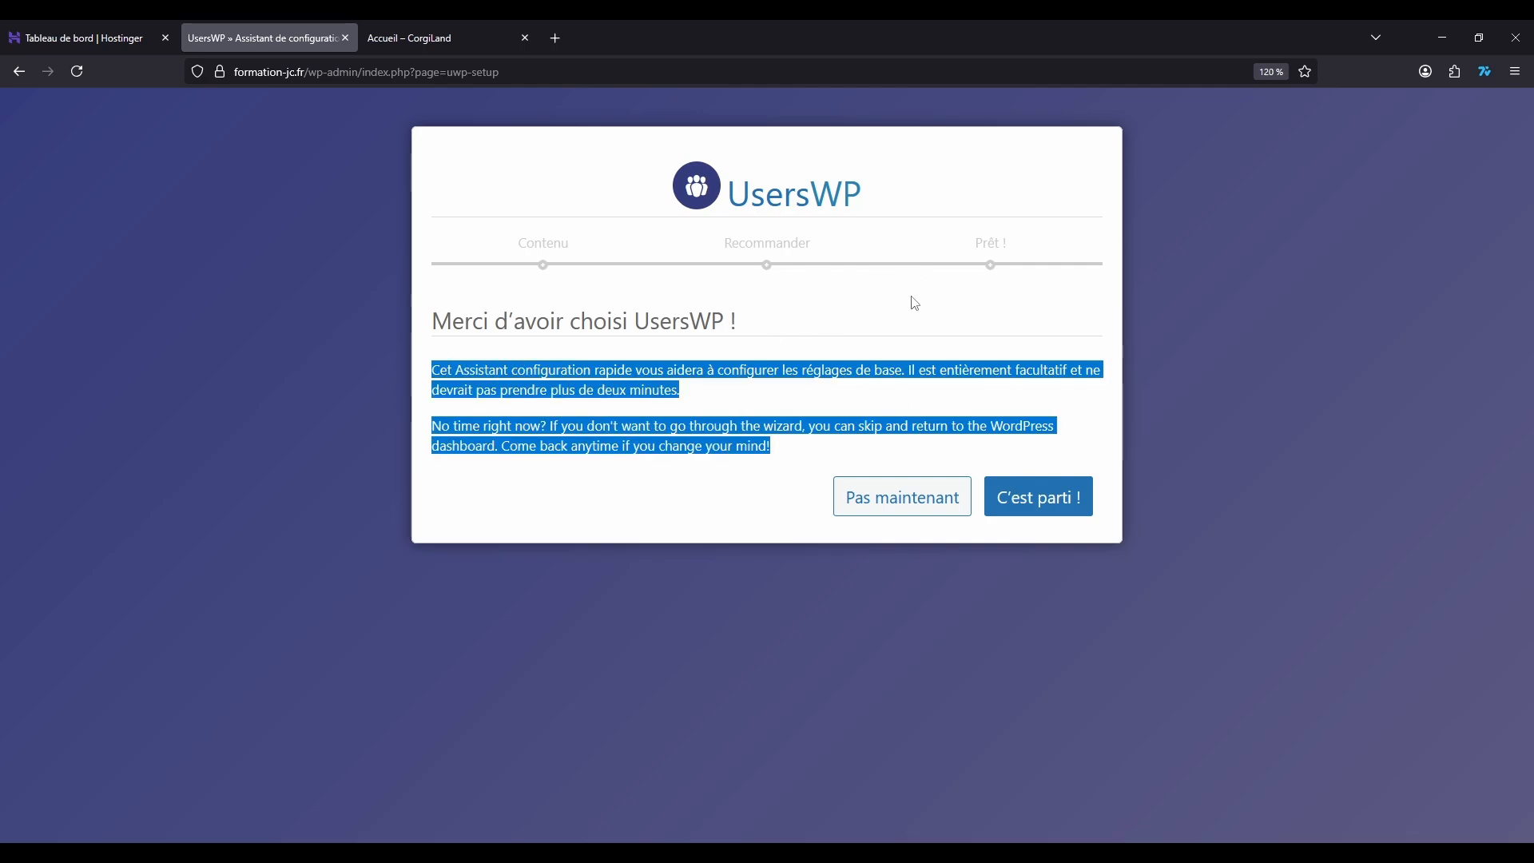
{"action": "left_click", "coordinate": [869, 345]}
{"action": "left_click_drag", "start_coordinate": [509, 425], "coordinate": [757, 474]}
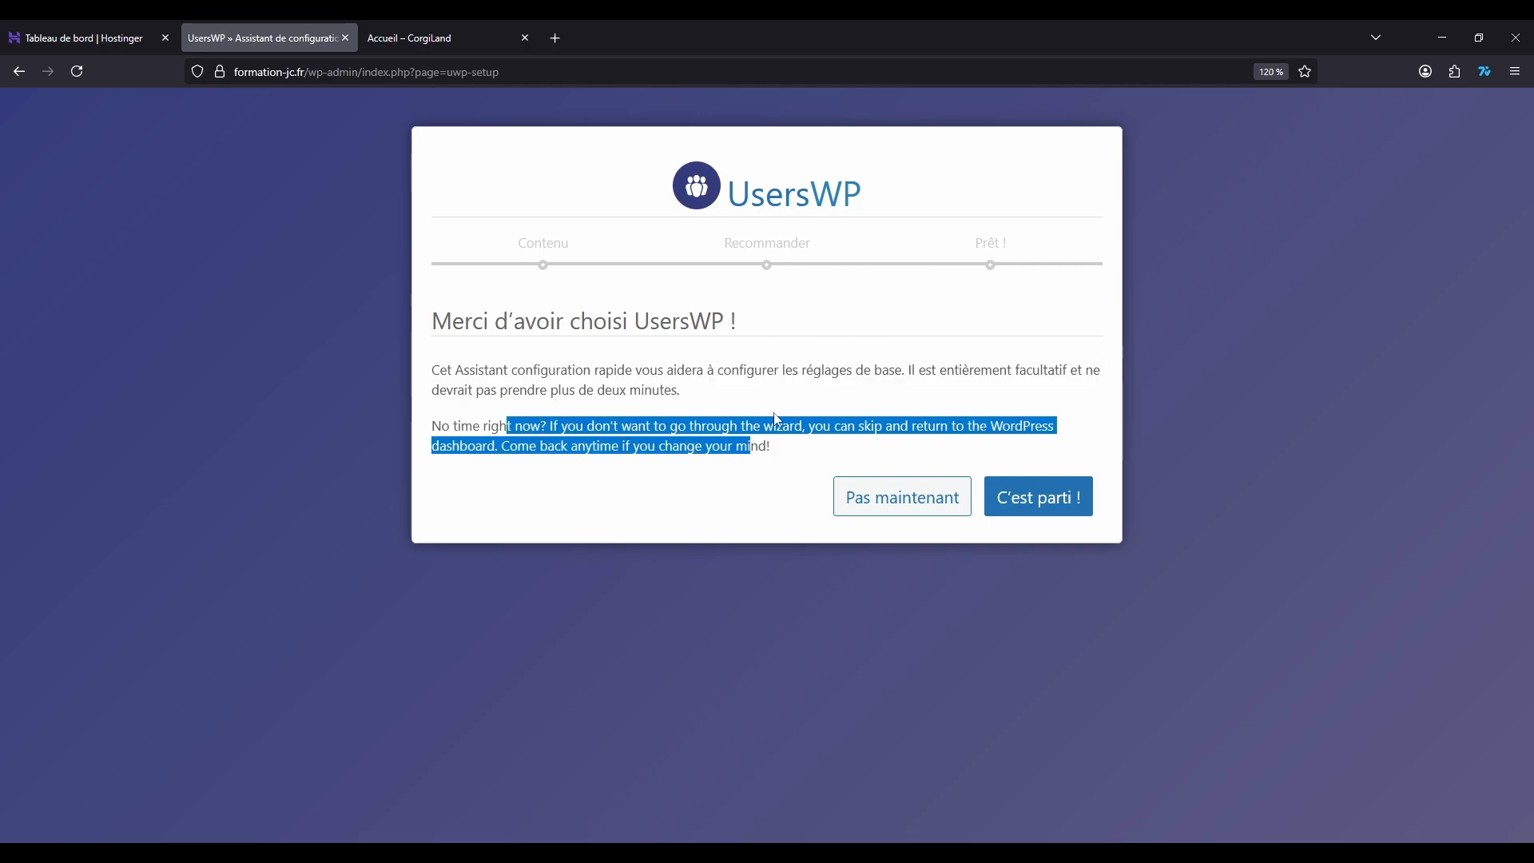
{"action": "left_click", "coordinate": [607, 394]}
{"action": "left_click", "coordinate": [1039, 498]}
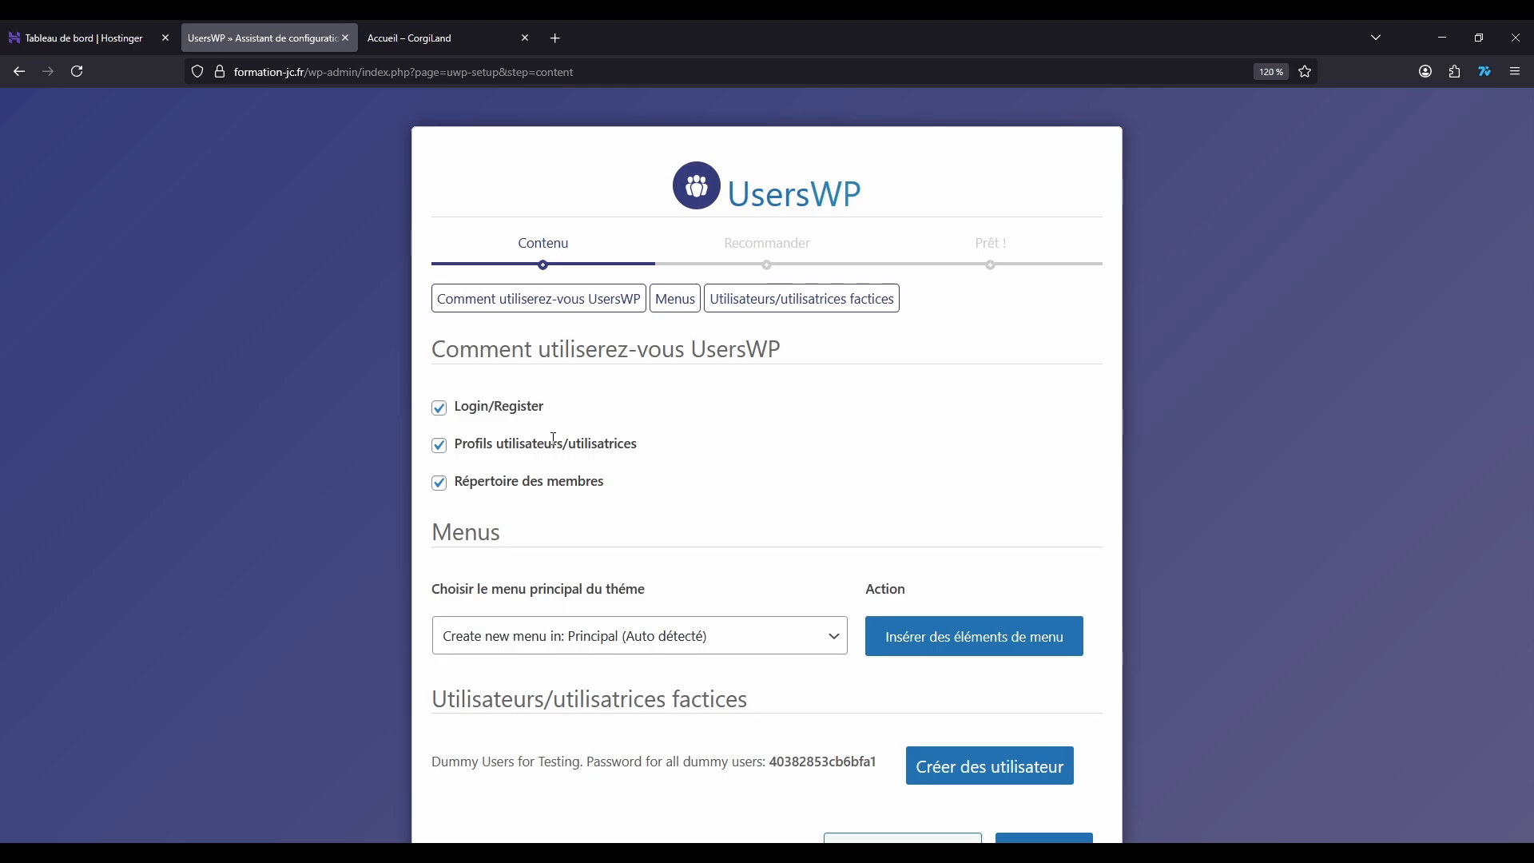
{"action": "left_click", "coordinate": [439, 484]}
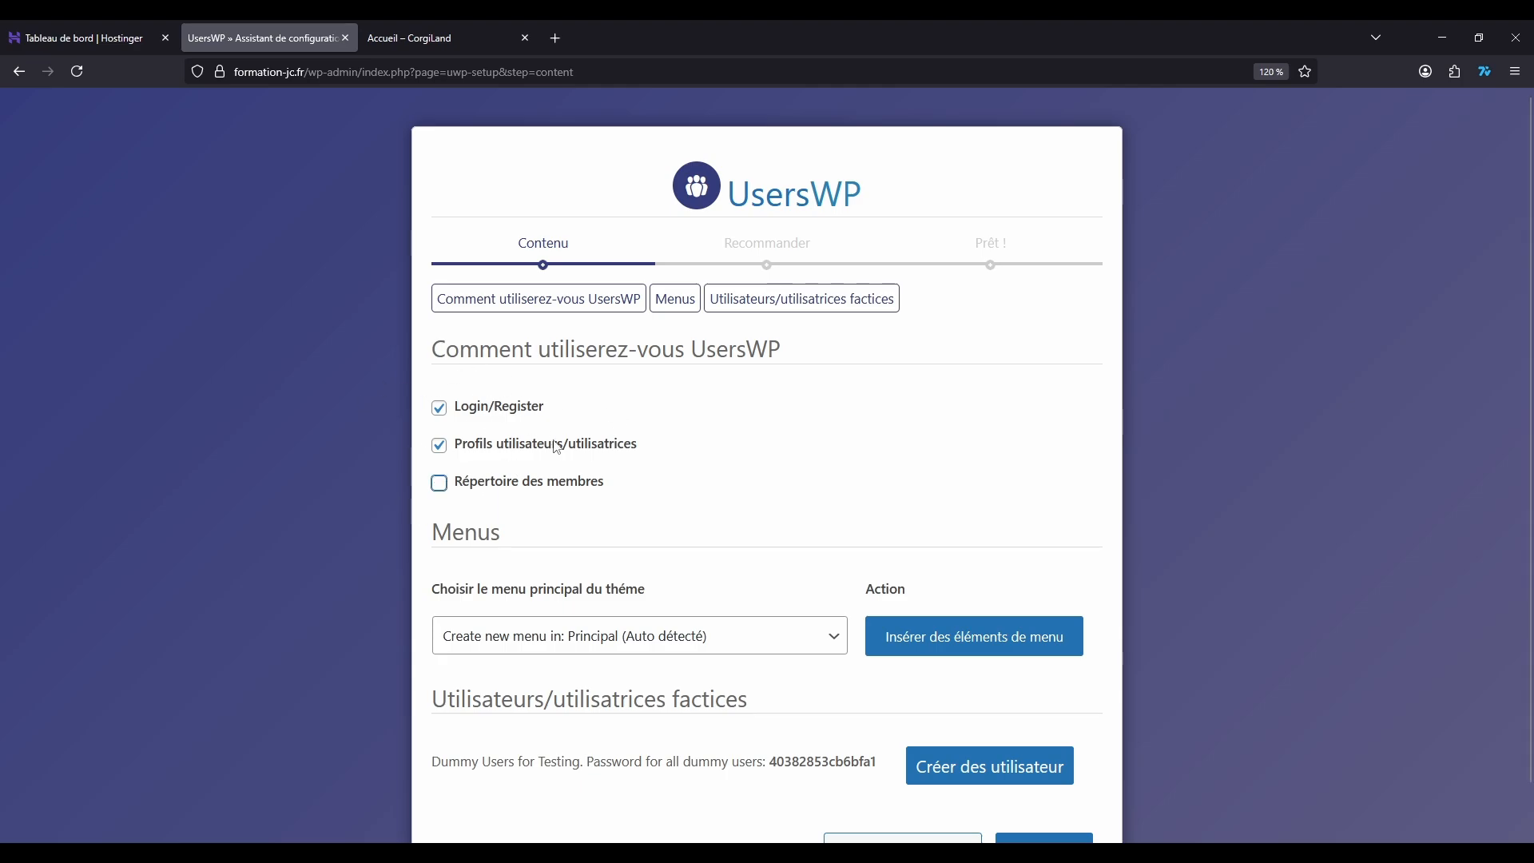
Step: Insert the UsersWP menu items into a new menu created in the theme's Principal location
{"action": "scroll", "coordinate": [622, 340], "scroll_direction": "down", "scroll_amount": 1}
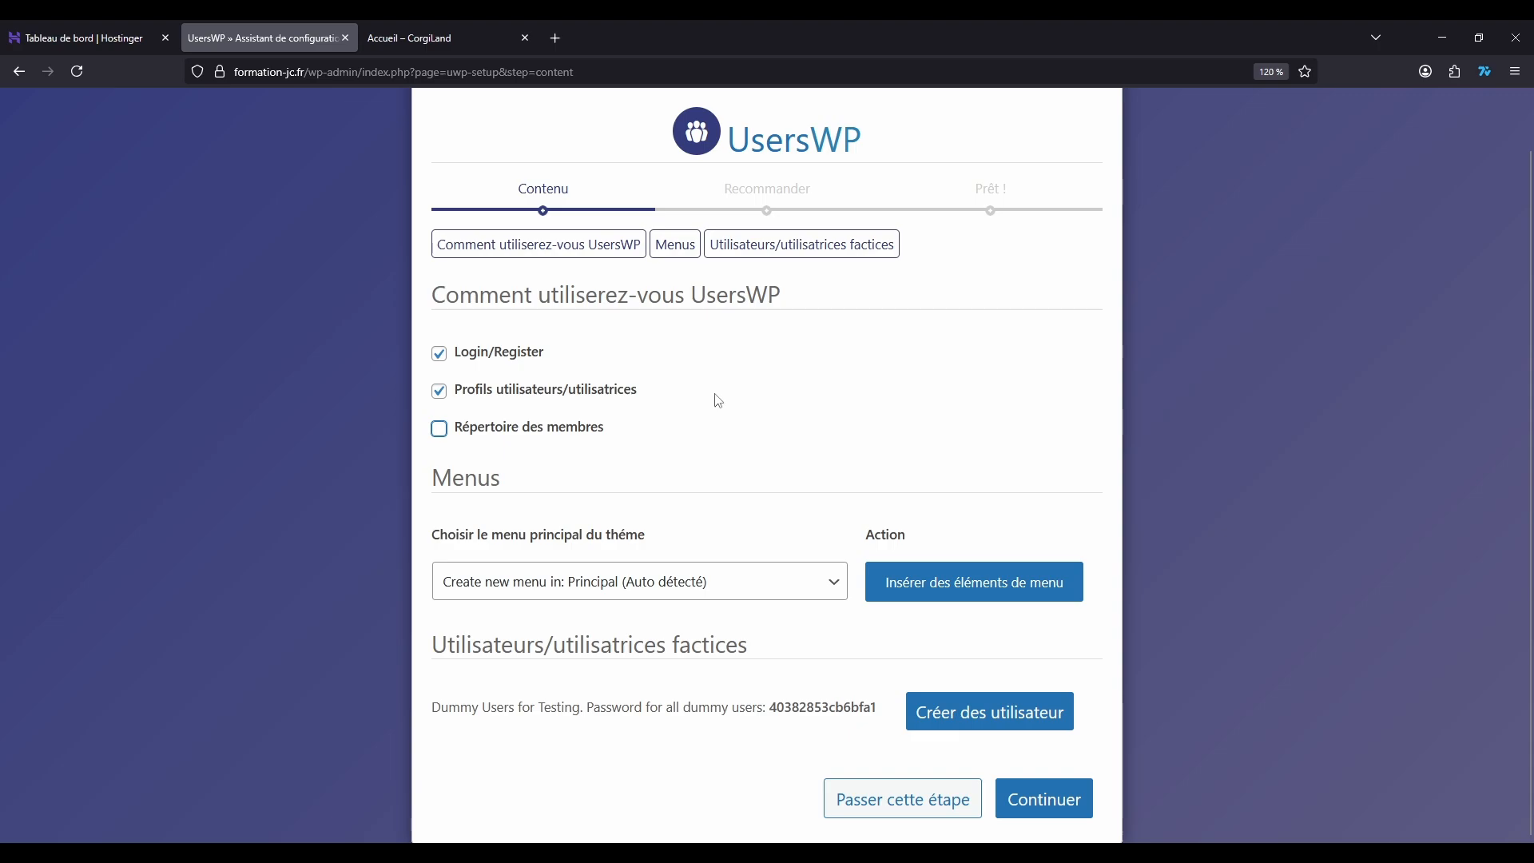
{"action": "left_click", "coordinate": [728, 578]}
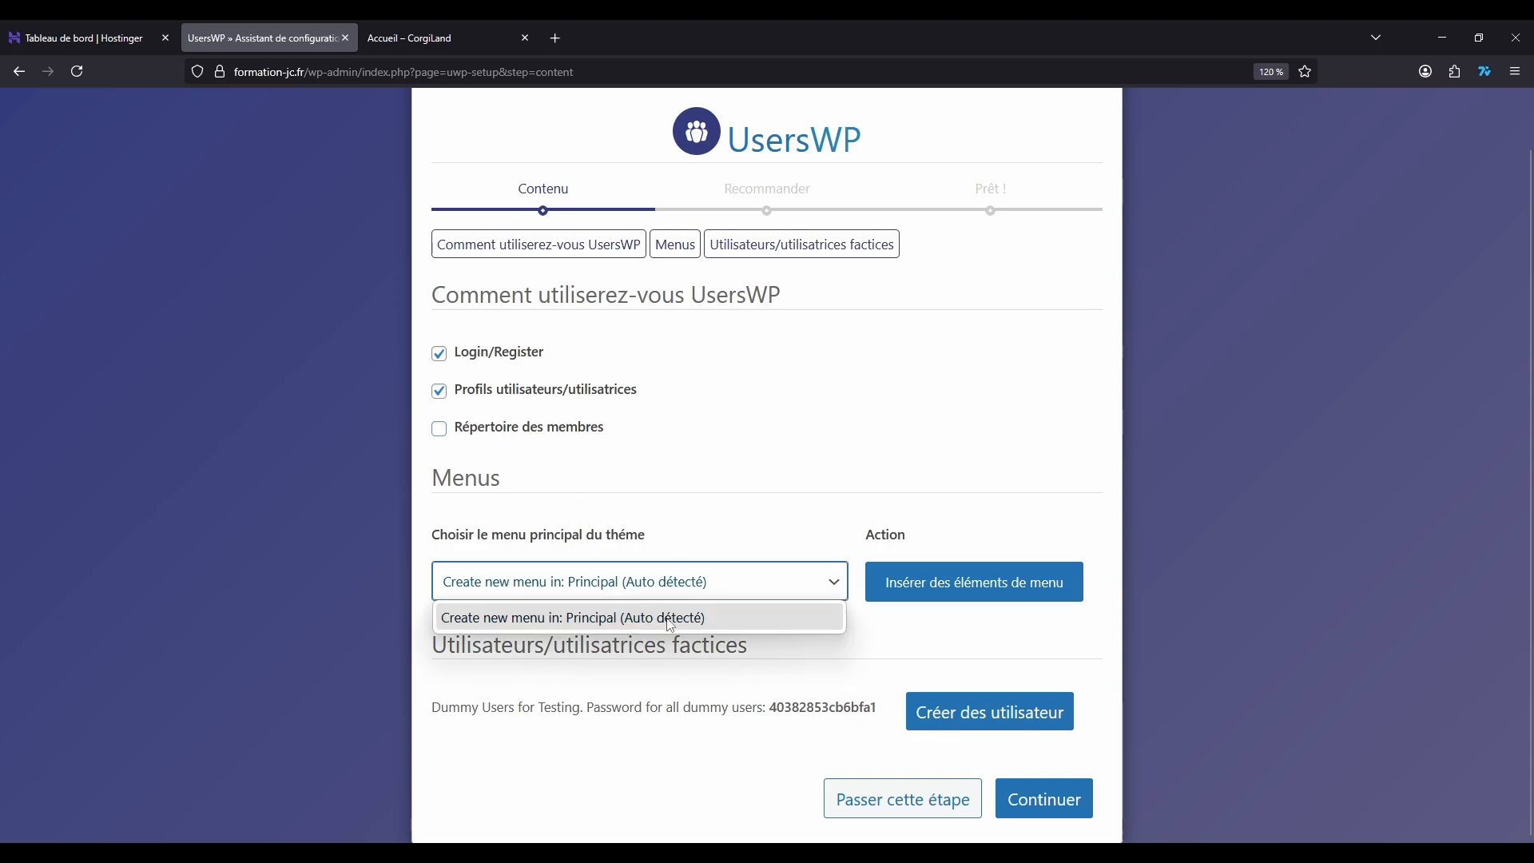
{"action": "left_click", "coordinate": [744, 435]}
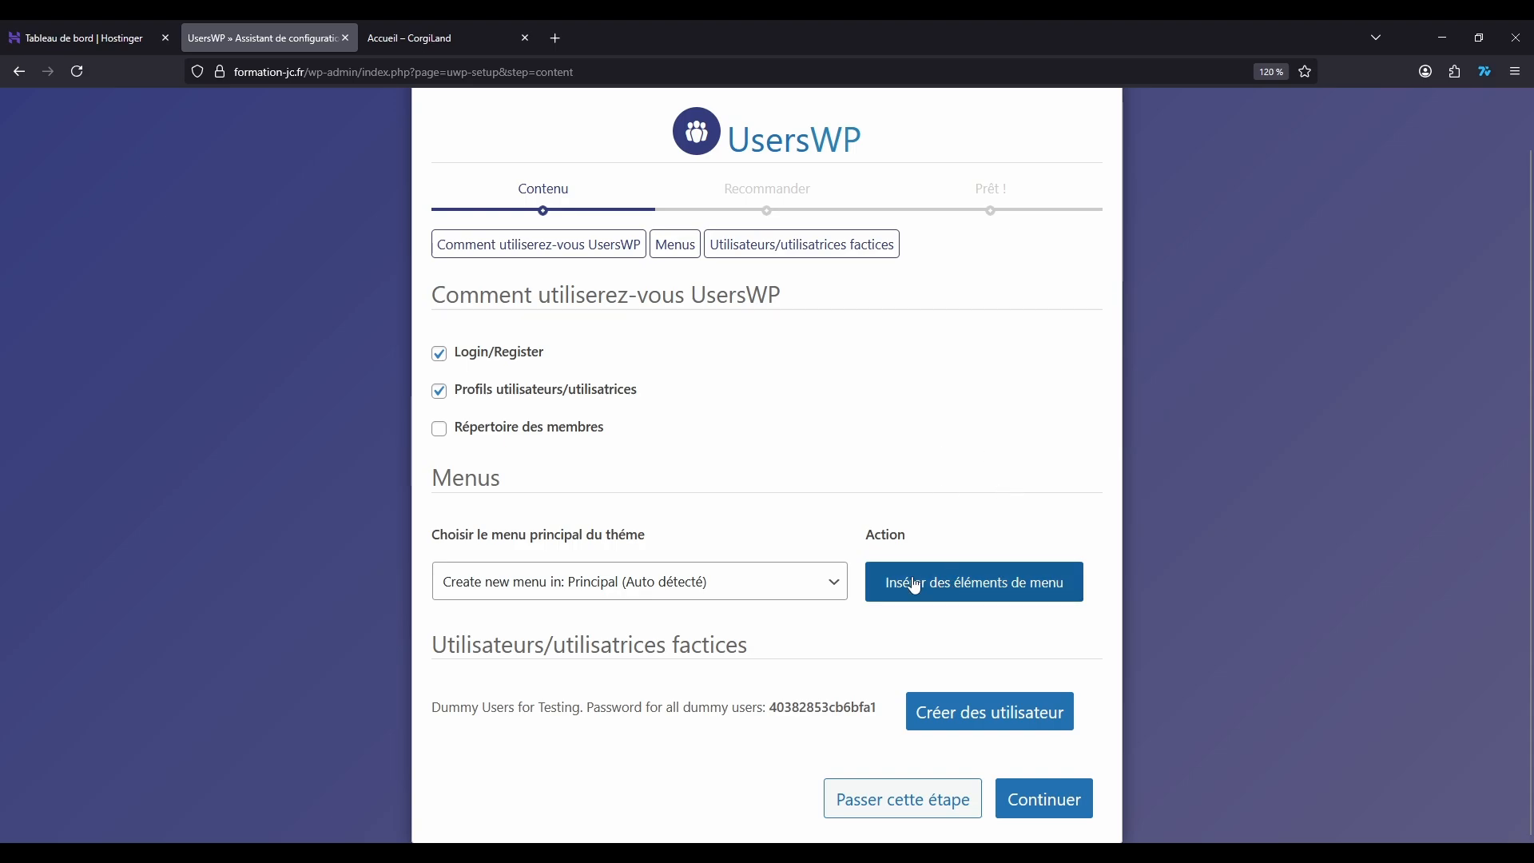
{"action": "left_click", "coordinate": [940, 588]}
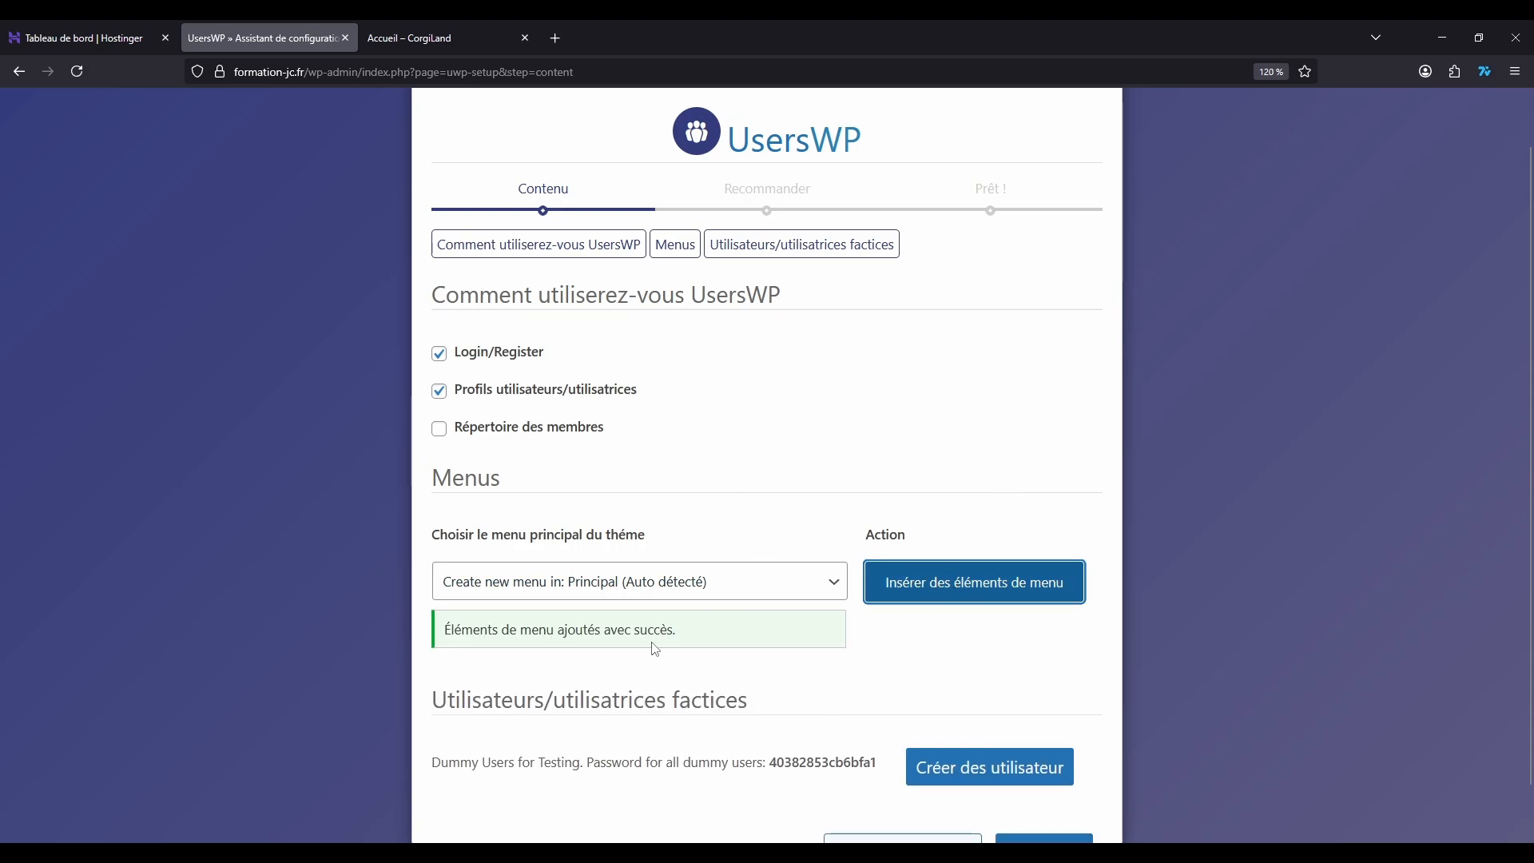
{"action": "scroll", "coordinate": [799, 399], "scroll_direction": "down", "scroll_amount": 1}
{"action": "left_click", "coordinate": [875, 392]}
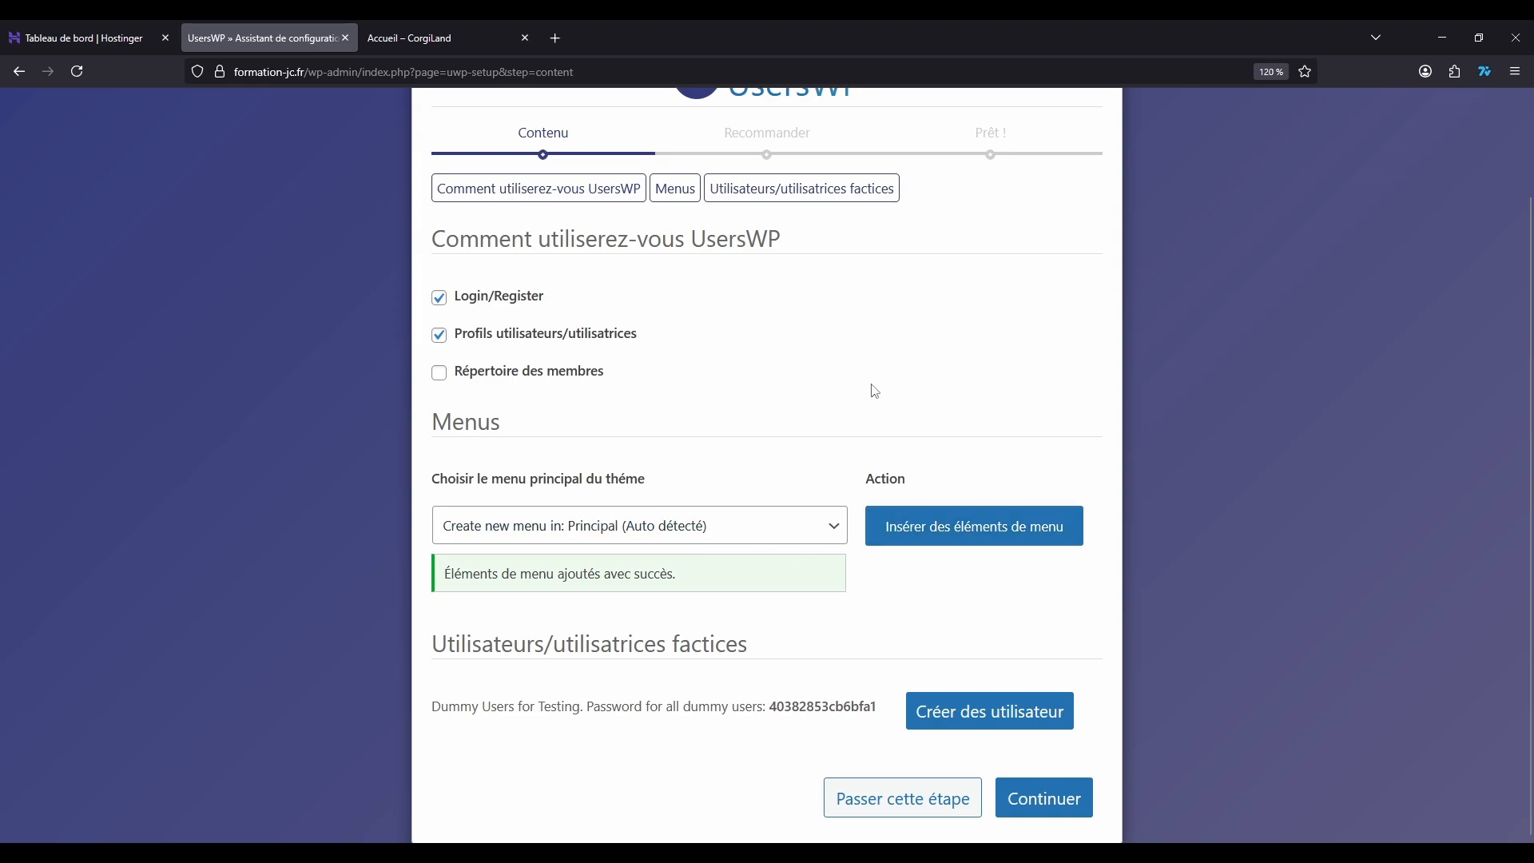
Step: Create the dummy test users and paste their shared password into the address field of a new browser tab for safekeeping
{"action": "left_click", "coordinate": [962, 721]}
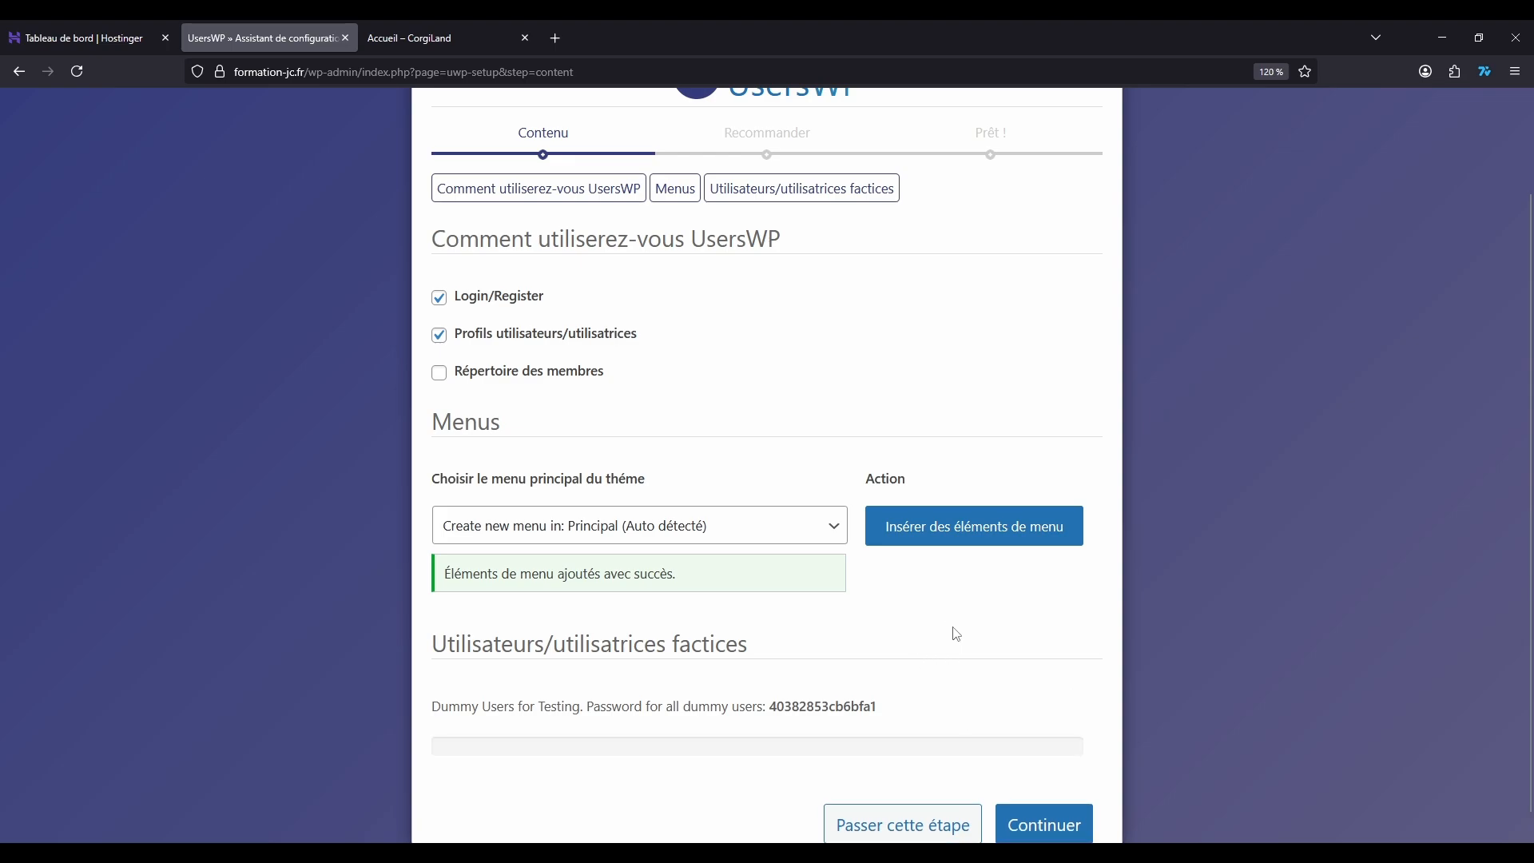
{"action": "scroll", "coordinate": [875, 560], "scroll_direction": "down", "scroll_amount": 1}
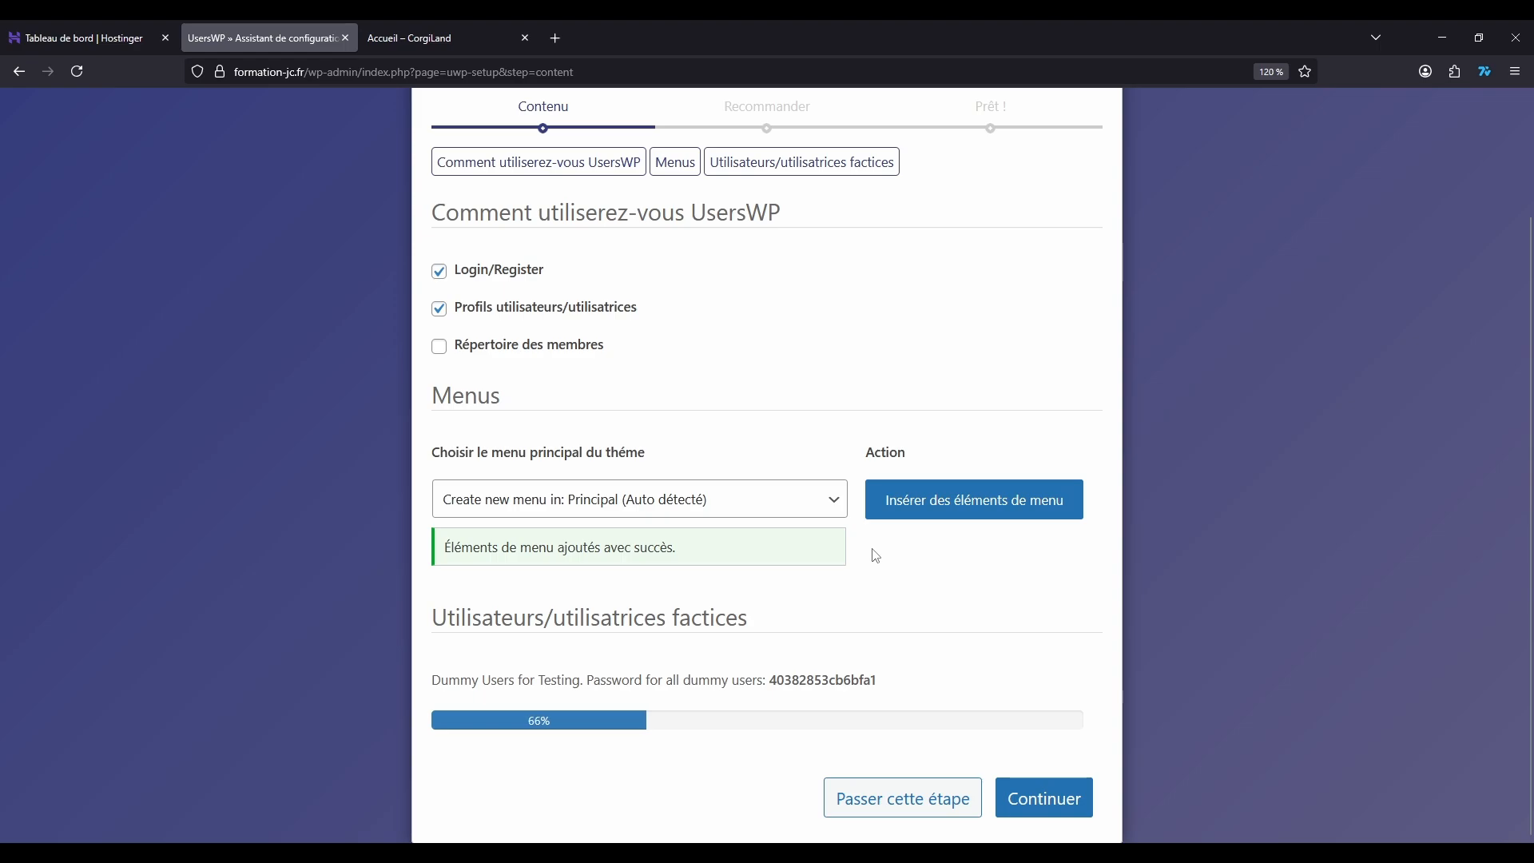
{"action": "double_click", "coordinate": [809, 680]}
{"action": "key", "text": "ctrl+c"}
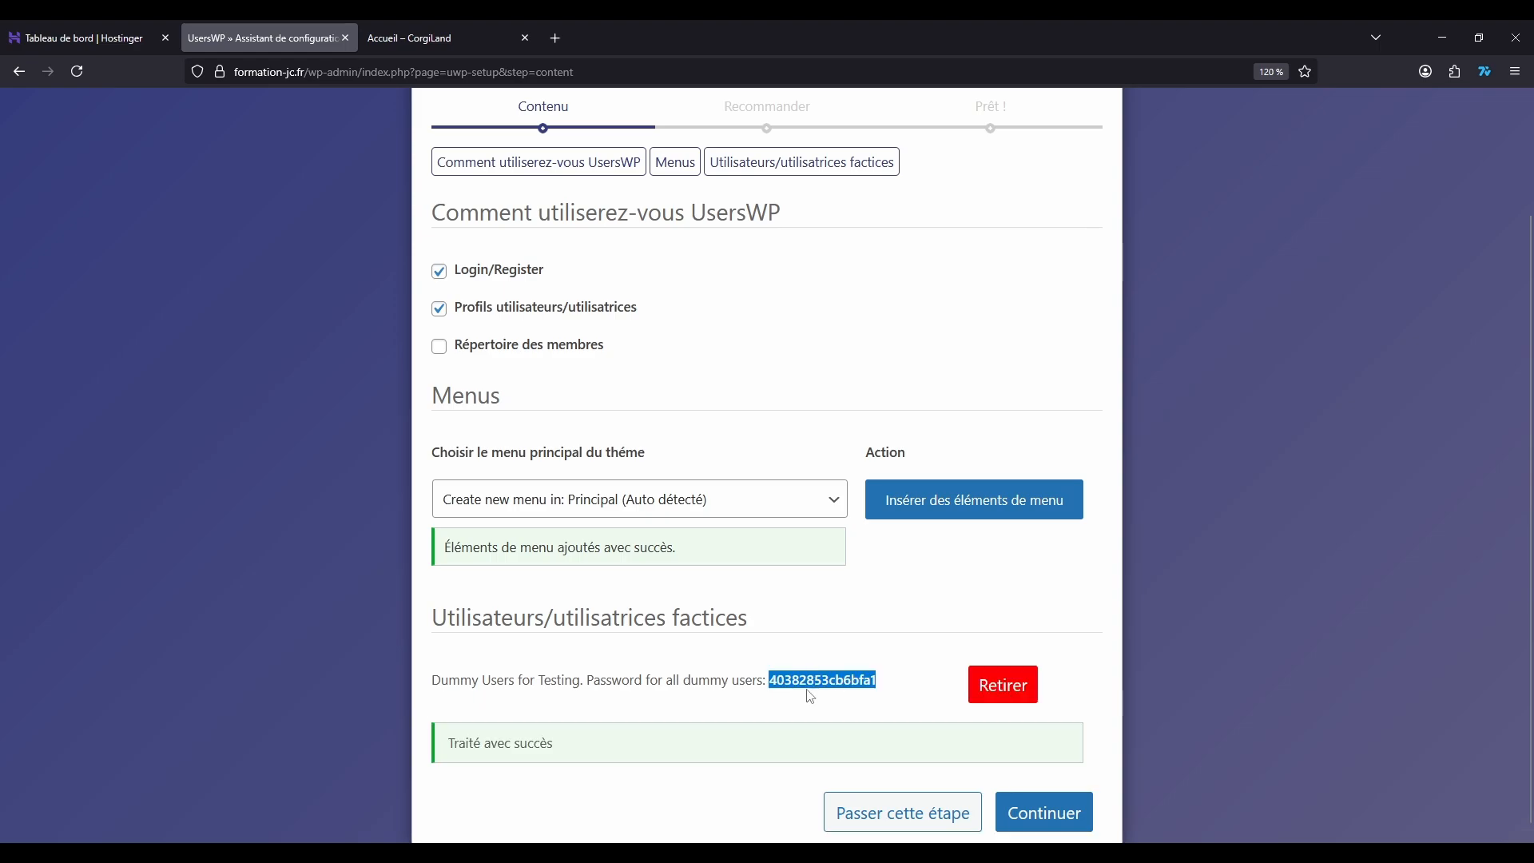
{"action": "left_click", "coordinate": [558, 38]}
{"action": "key", "text": "ctrl+v"}
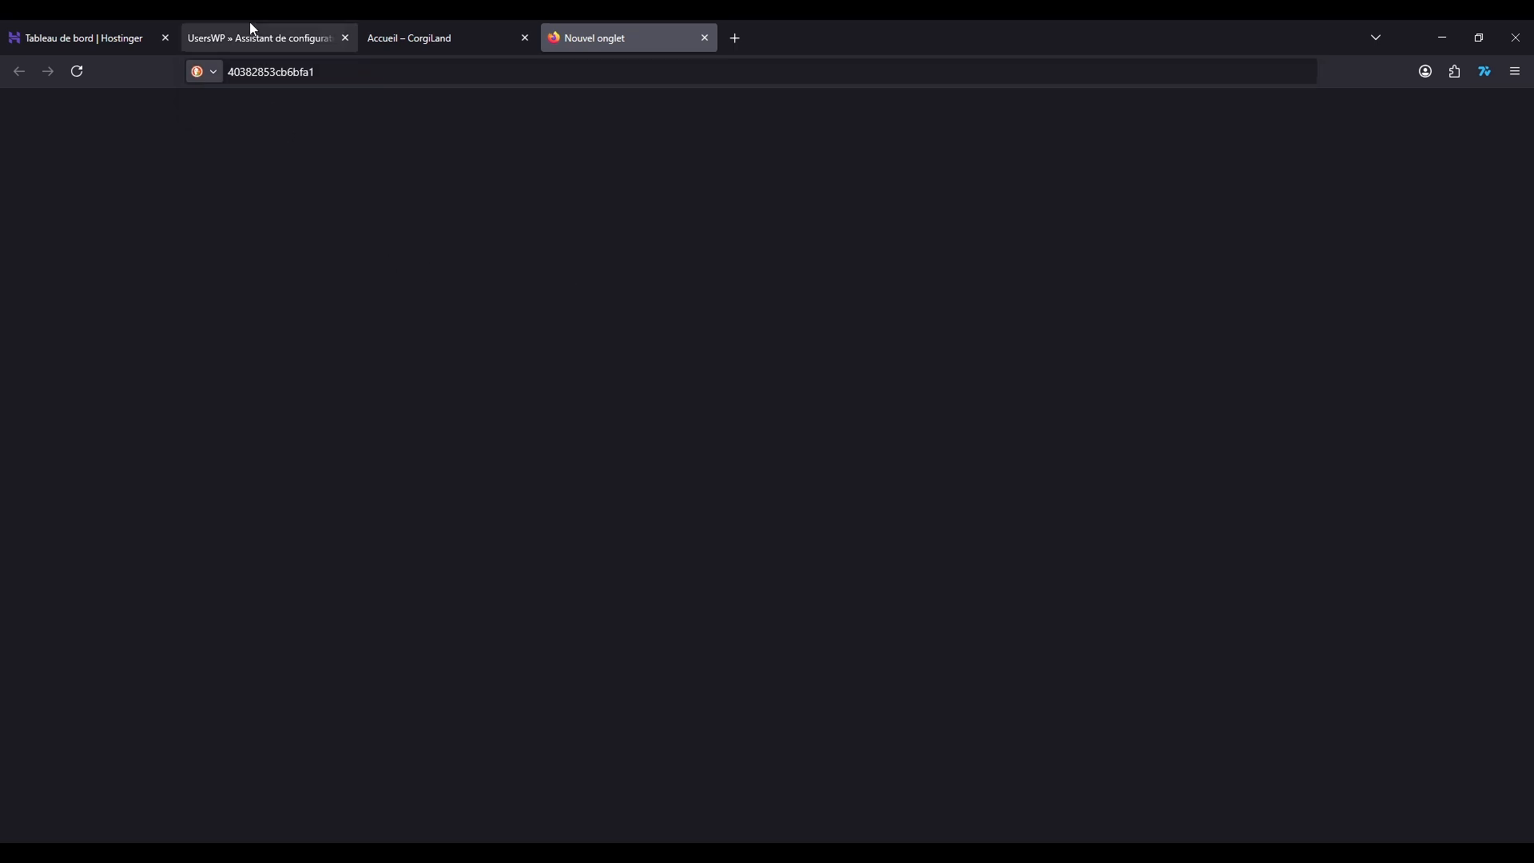
Step: Continue the UsersWP wizard past the content stage and skip installing the recommended plugins
{"action": "left_click", "coordinate": [252, 29]}
{"action": "scroll", "coordinate": [811, 435], "scroll_direction": "down", "scroll_amount": 1}
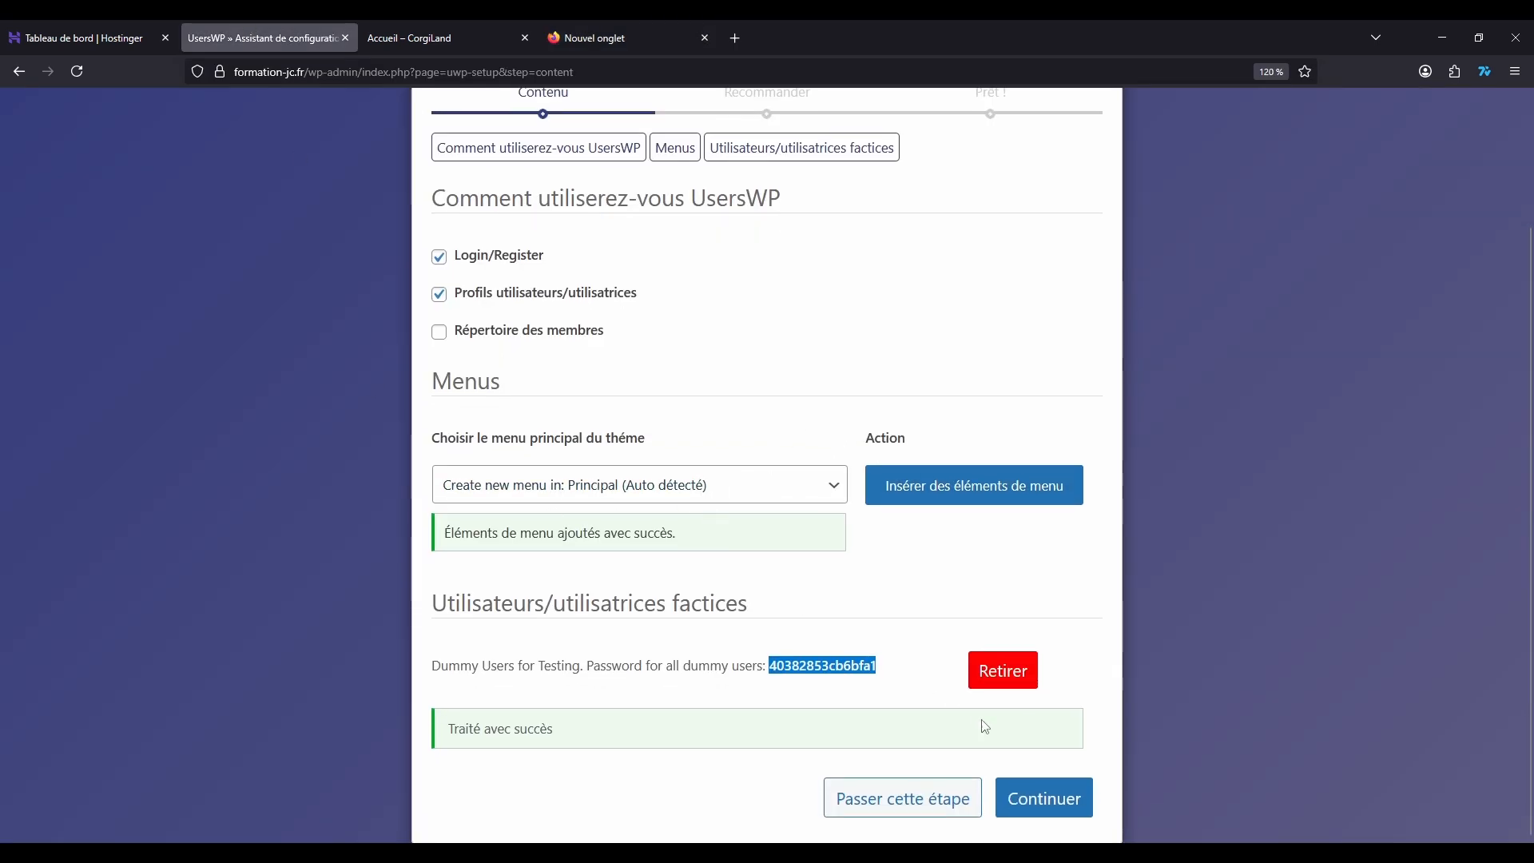
{"action": "left_click", "coordinate": [1047, 798]}
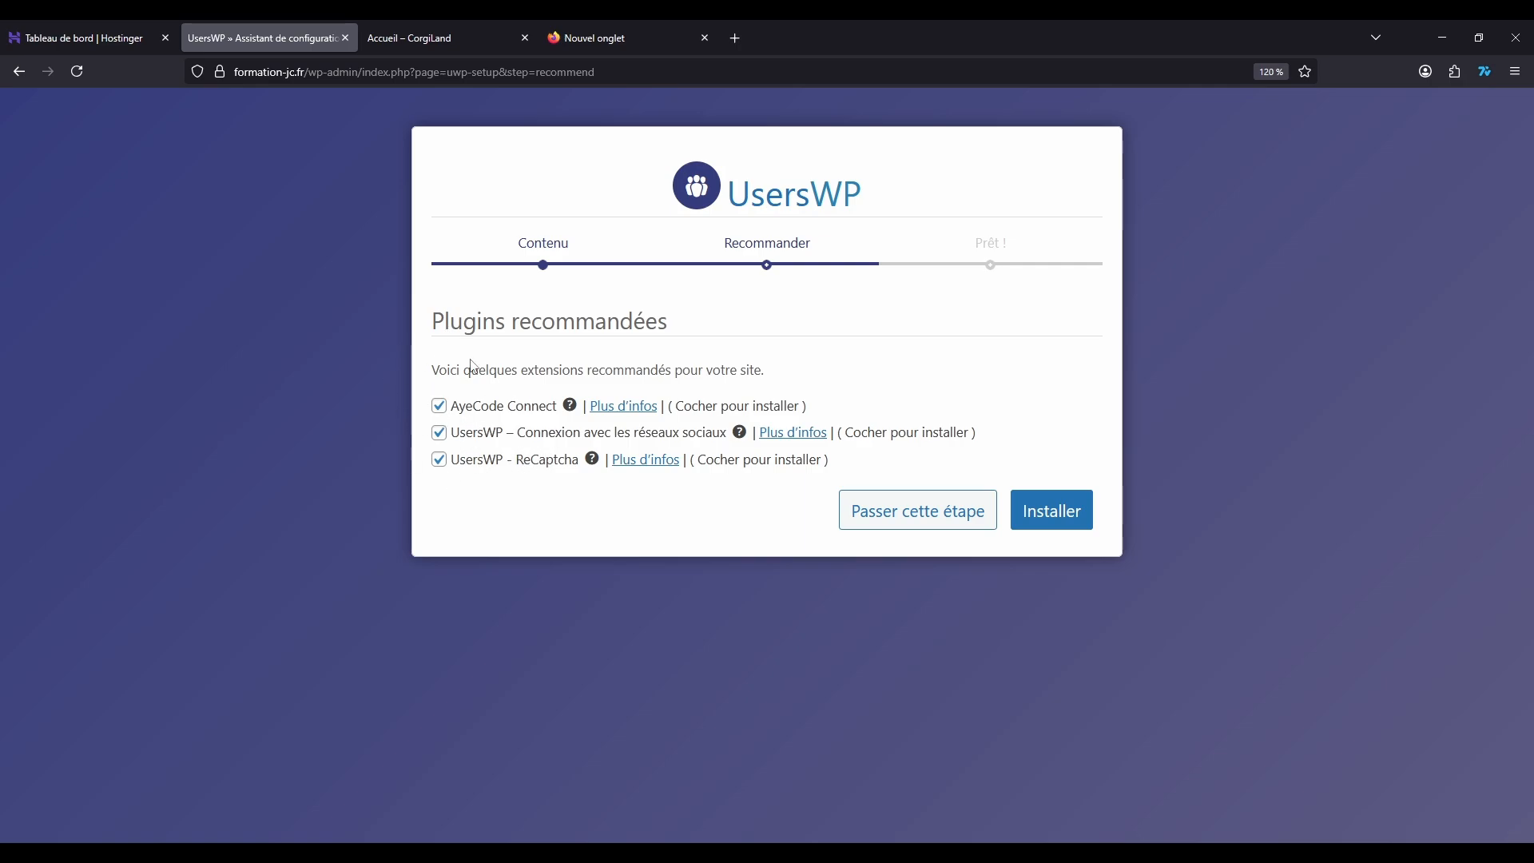
{"action": "left_click", "coordinate": [918, 517]}
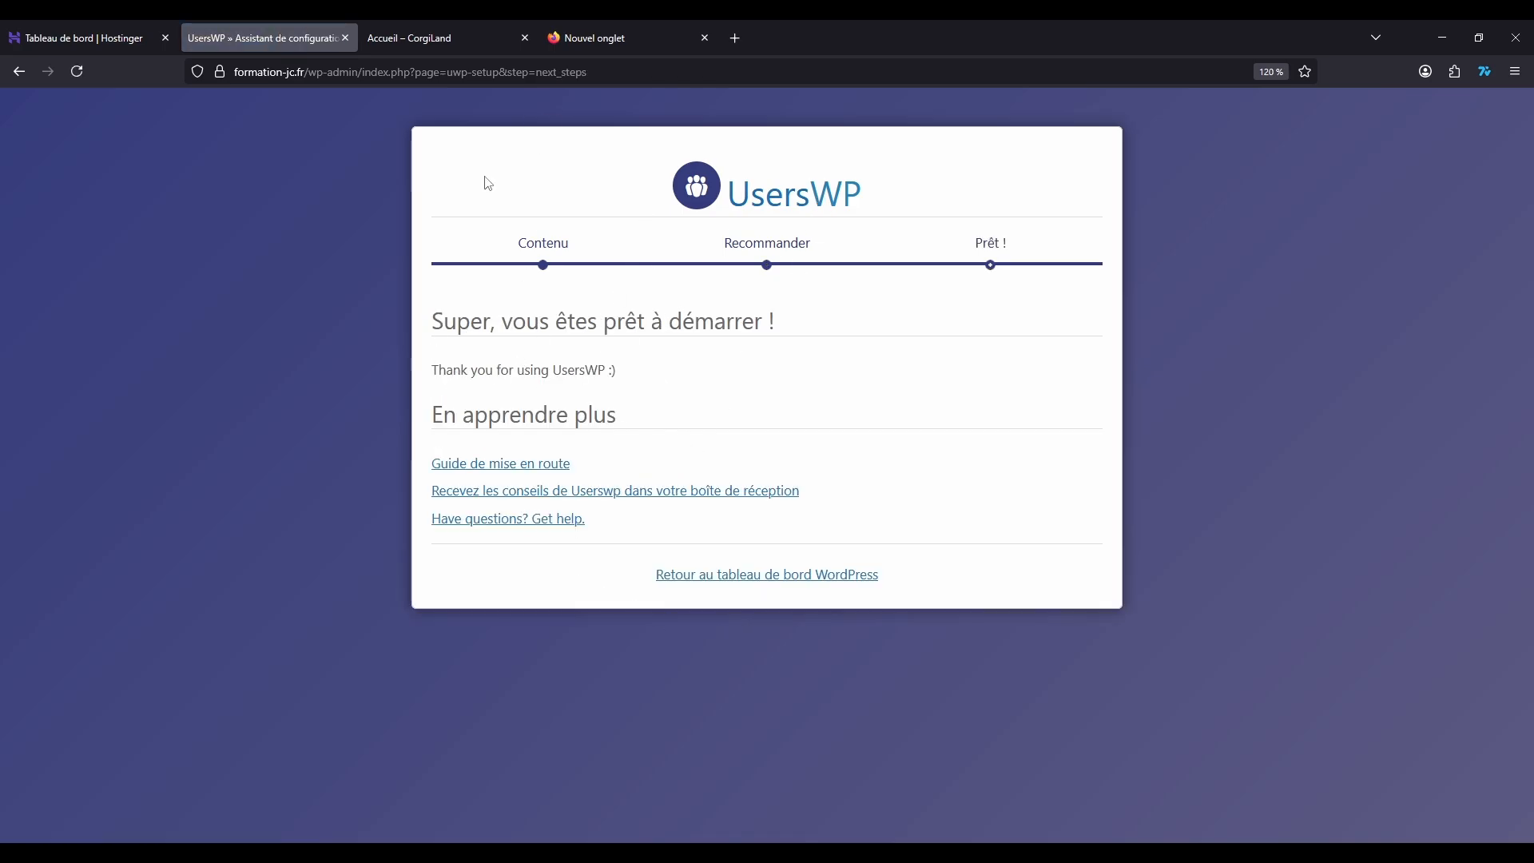
Step: Reload the public CorgiLand home page and examine its navigation menu
{"action": "key", "text": "ctrl+Tab"}
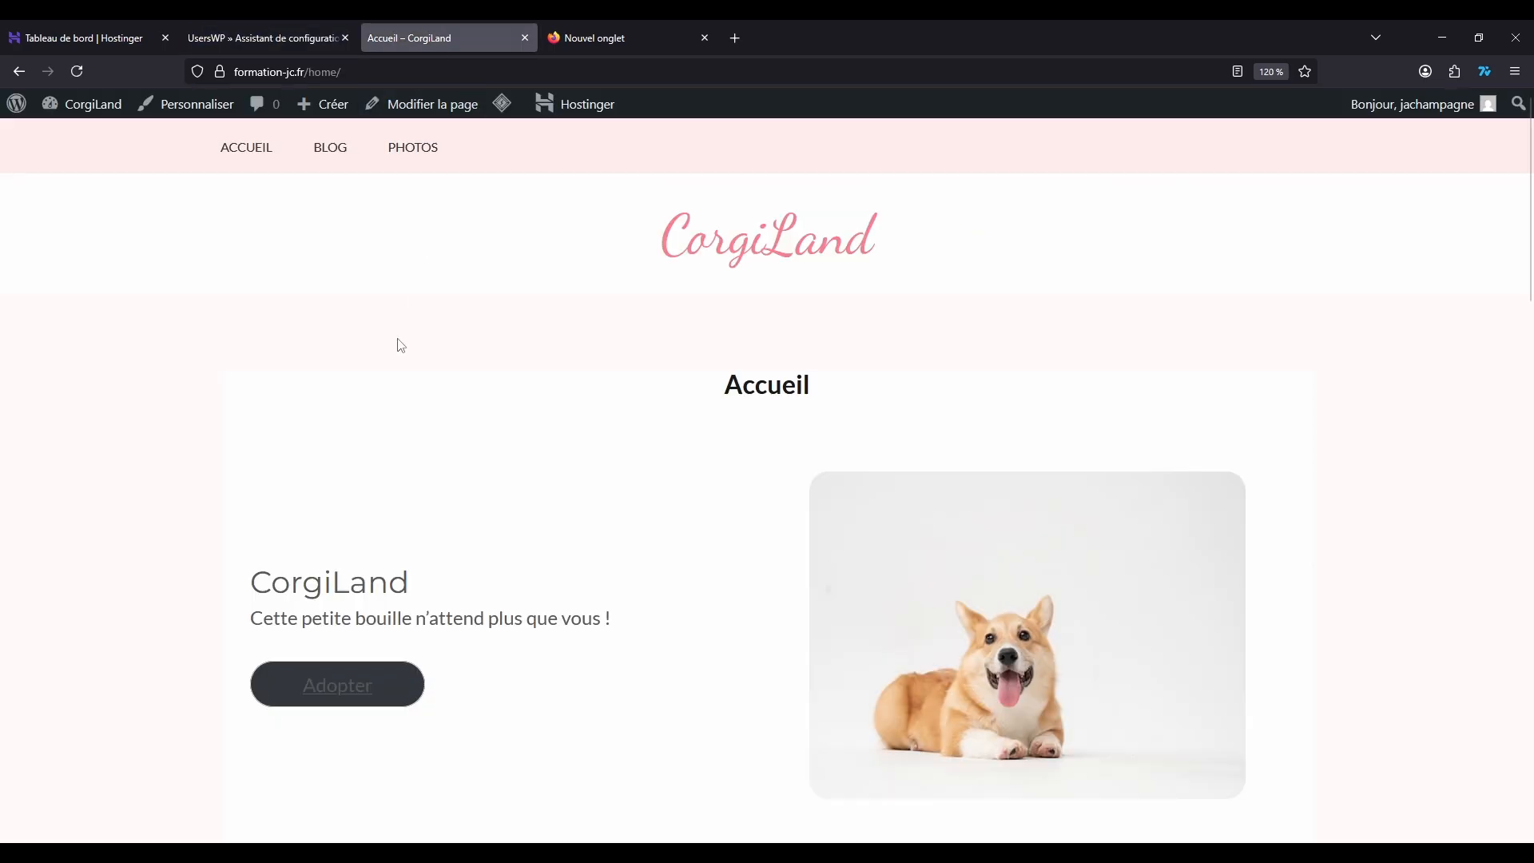
{"action": "left_click", "coordinate": [78, 71]}
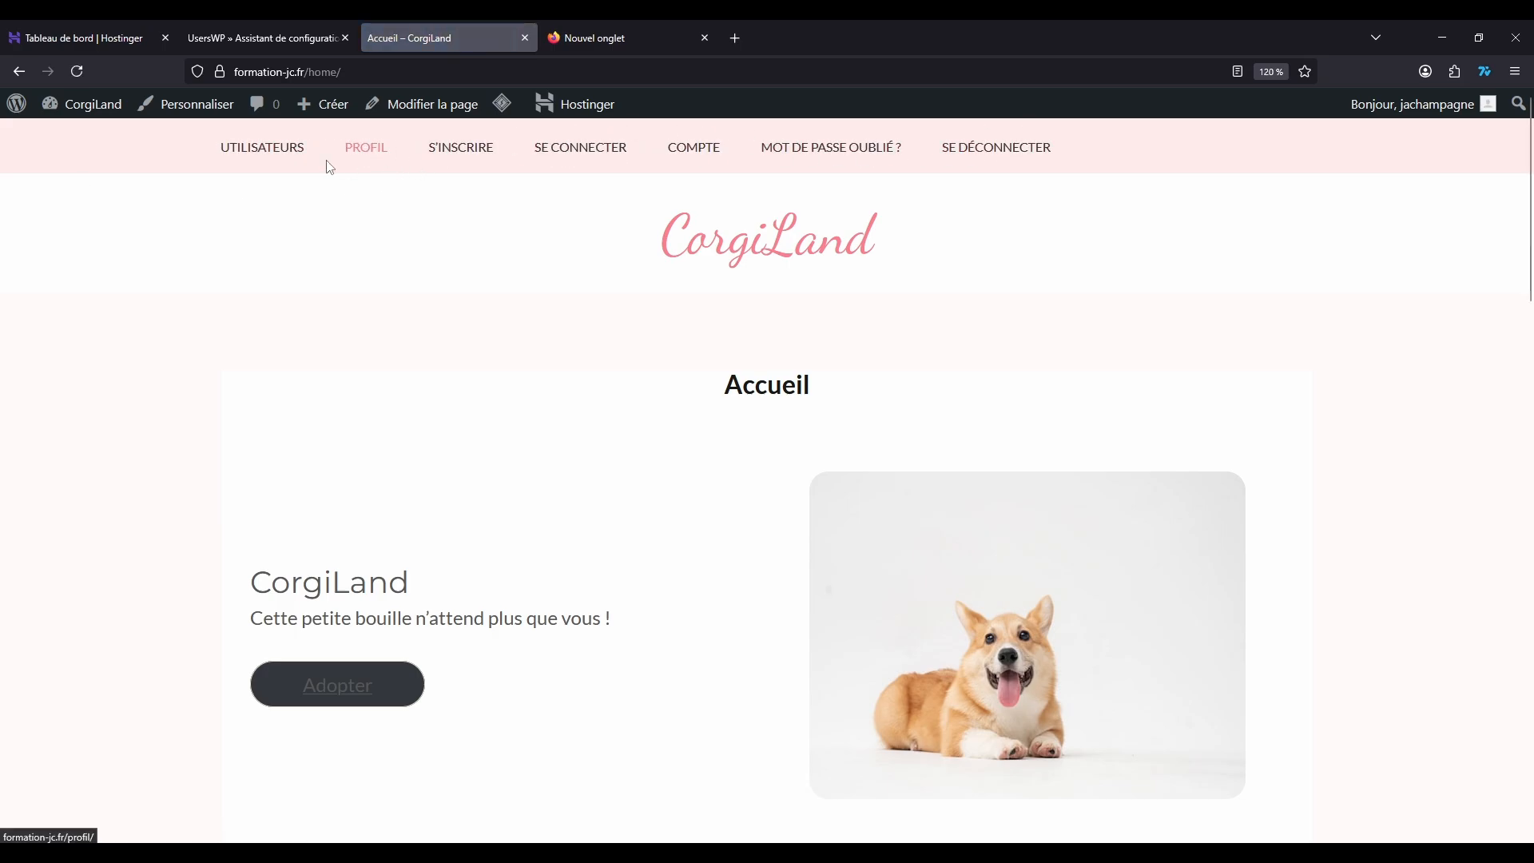
{"action": "left_click", "coordinate": [262, 24]}
{"action": "left_click", "coordinate": [427, 21]}
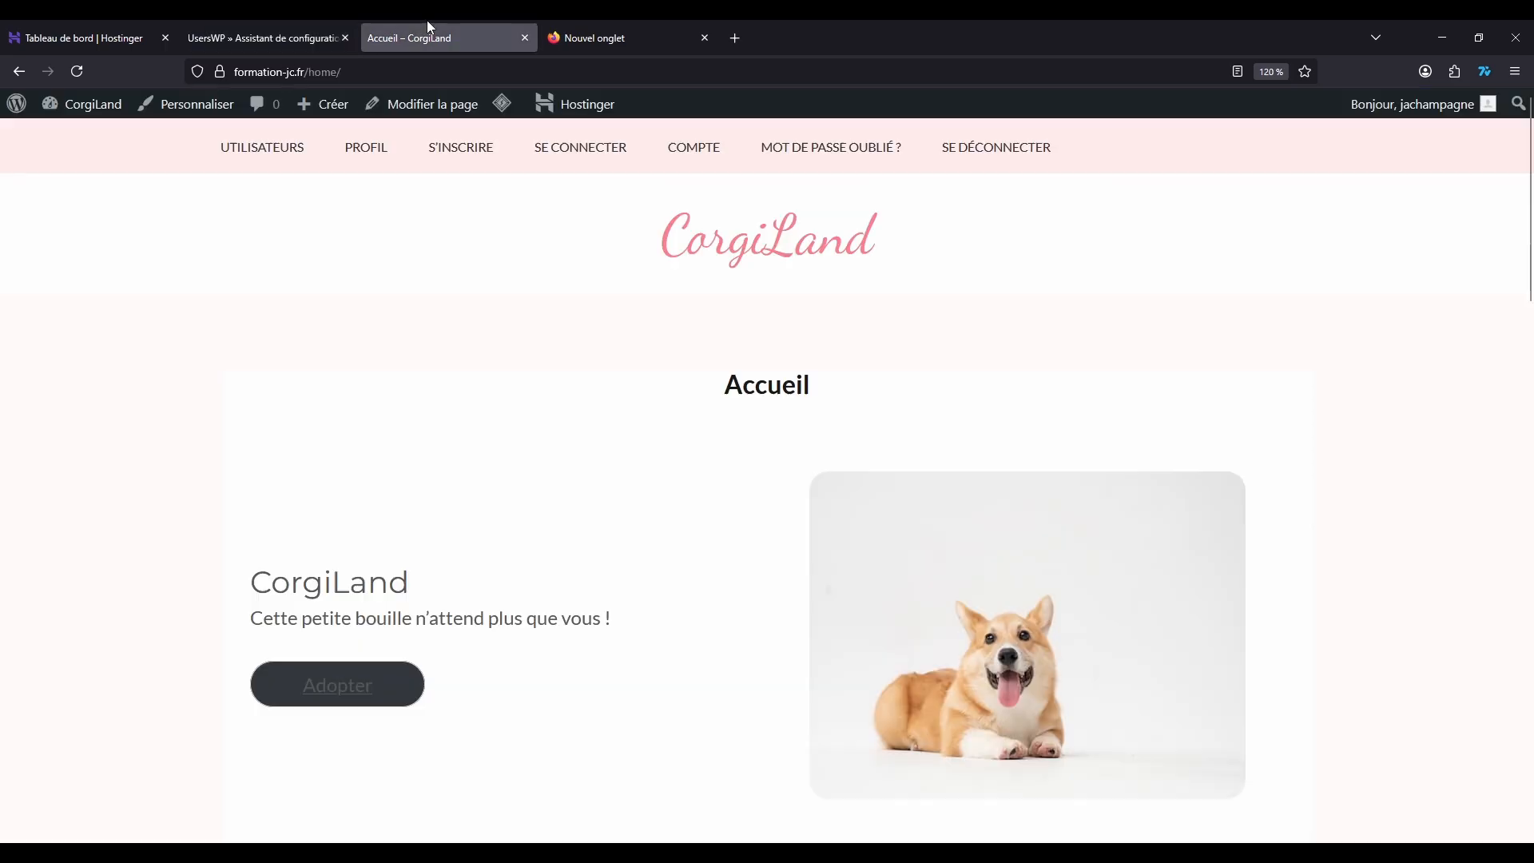
Step: Leave the finished wizard for the WordPress dashboard and open the menu editor on the UsersWP Menu
{"action": "left_click", "coordinate": [238, 39]}
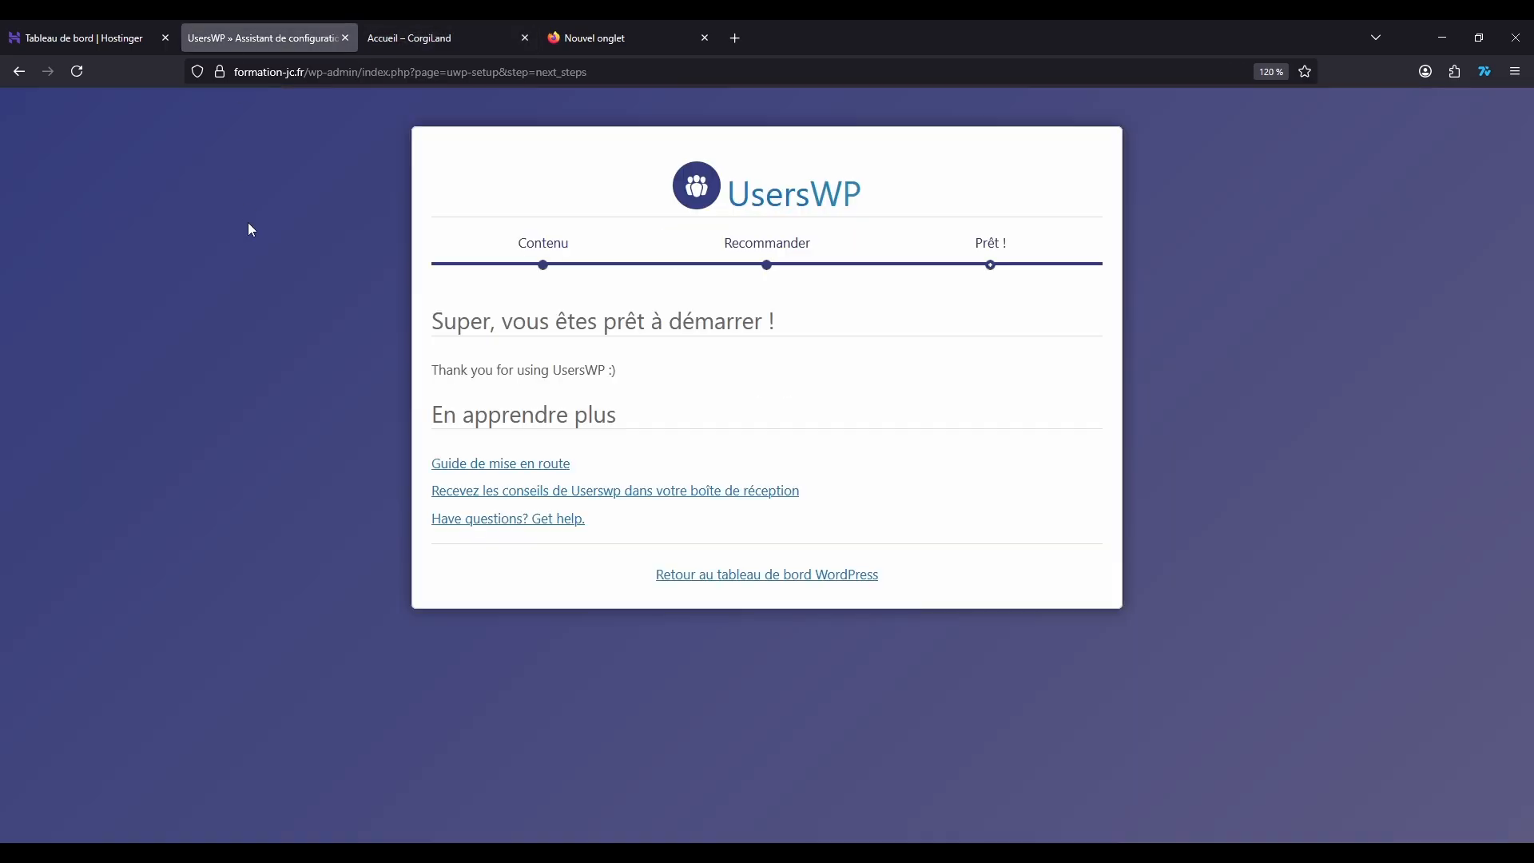
{"action": "left_click", "coordinate": [746, 577]}
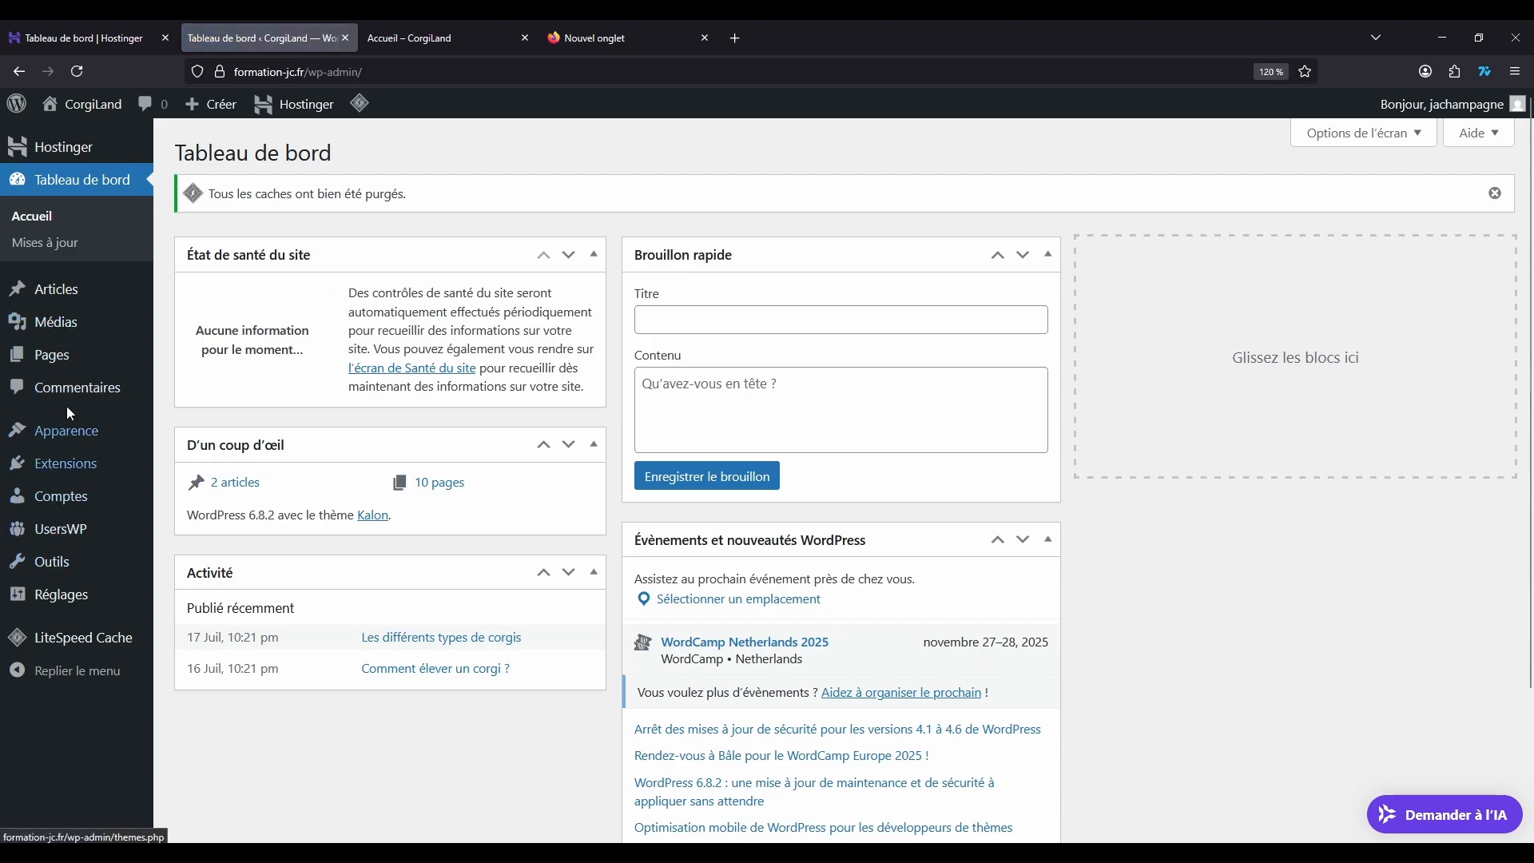
{"action": "mouse_move", "coordinate": [67, 430]}
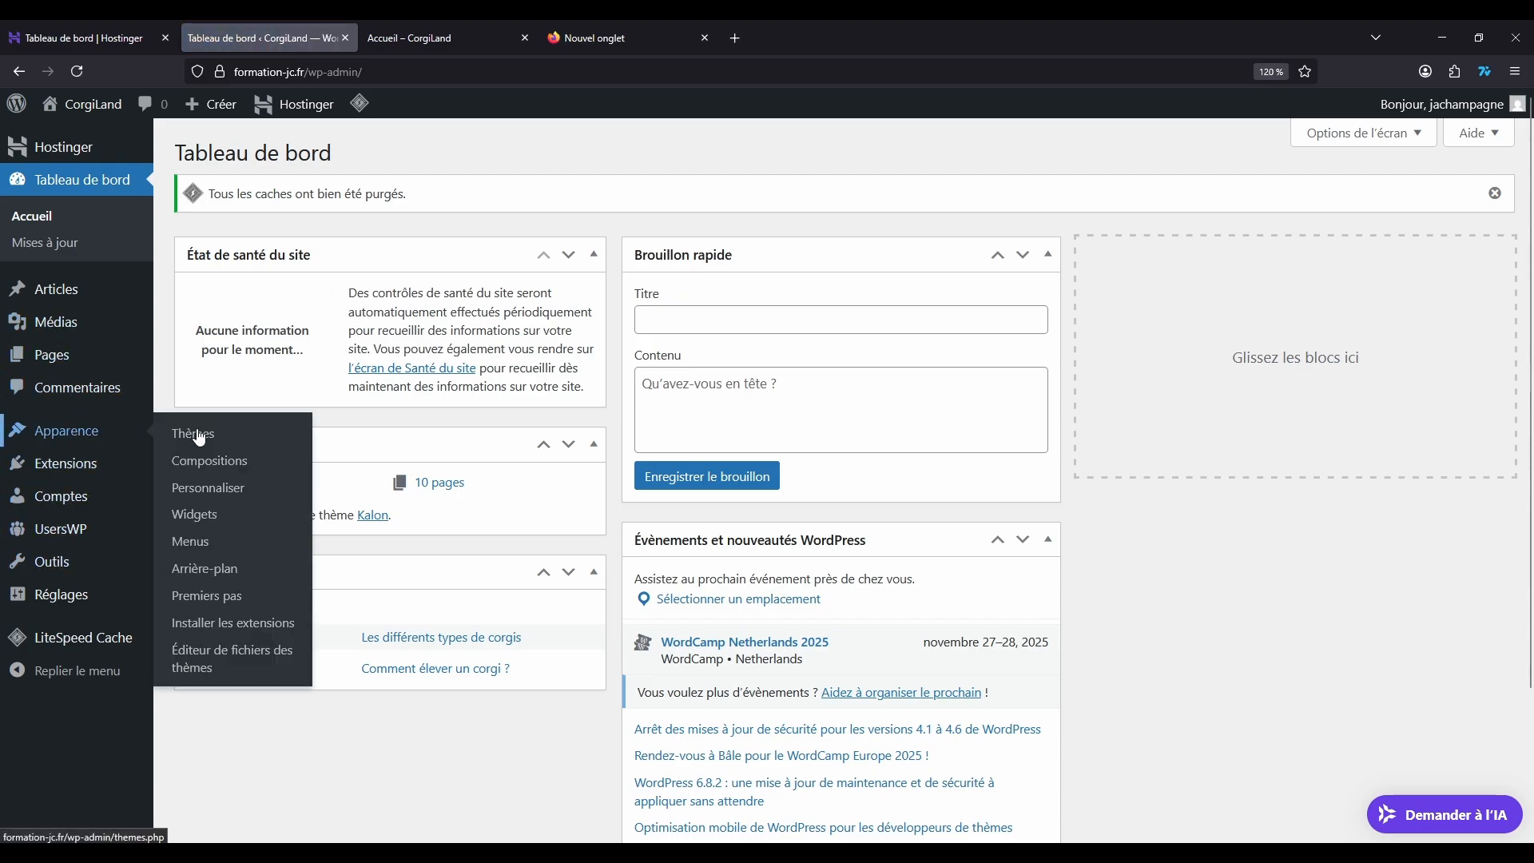
{"action": "left_click", "coordinate": [205, 540]}
{"action": "scroll", "coordinate": [848, 357], "scroll_direction": "down", "scroll_amount": 2}
Step: Remove Profil, Utilisateurs, S’inscrire, Se connecter, Compte, Mot de passe oublié ? and Se déconnecter from the UsersWP Menu
{"action": "left_click", "coordinate": [848, 357]}
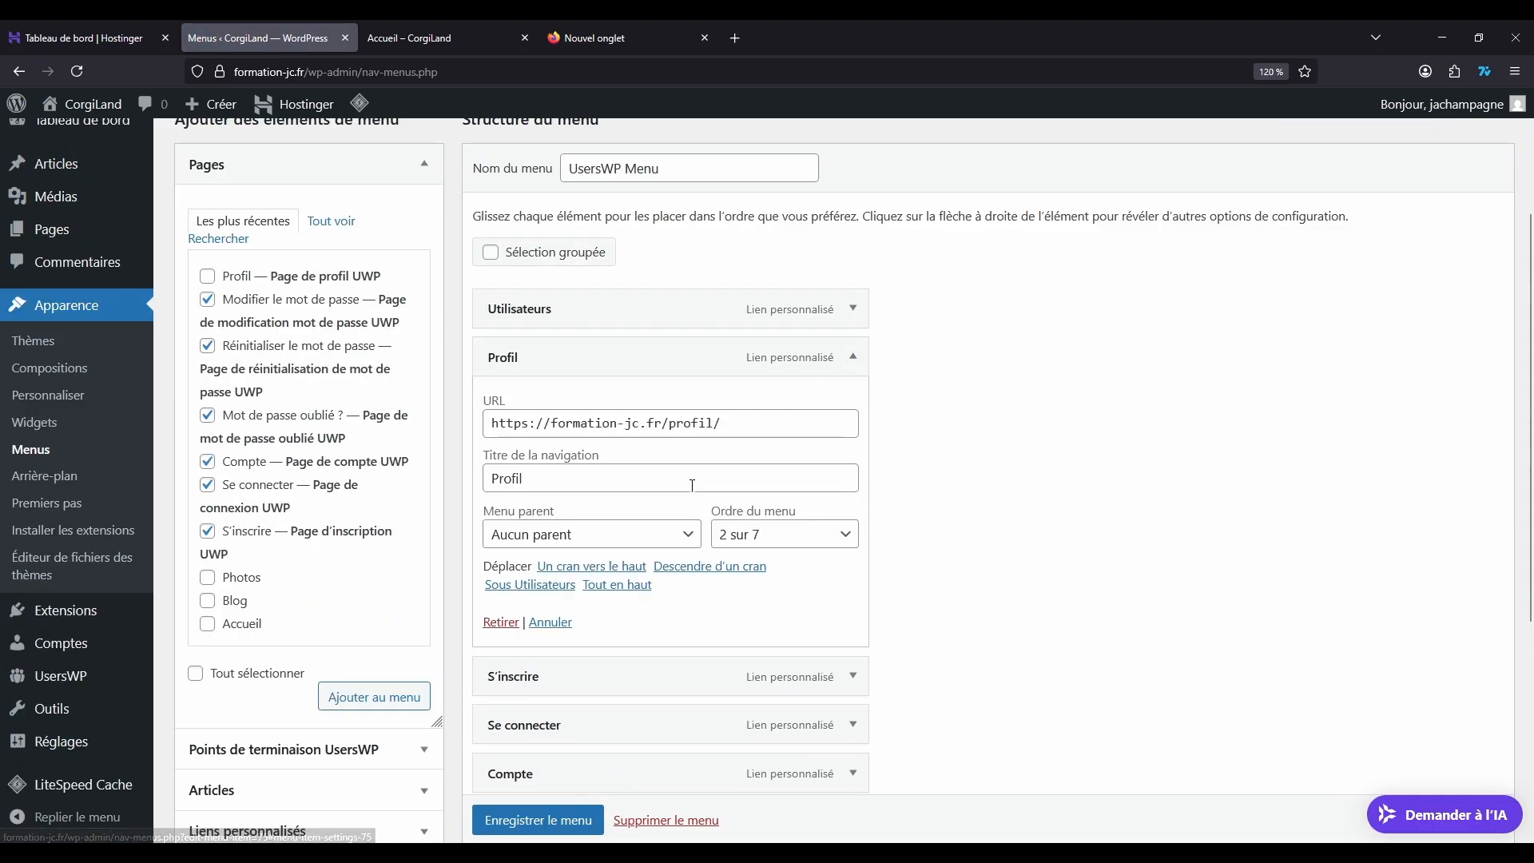
{"action": "left_click", "coordinate": [499, 620]}
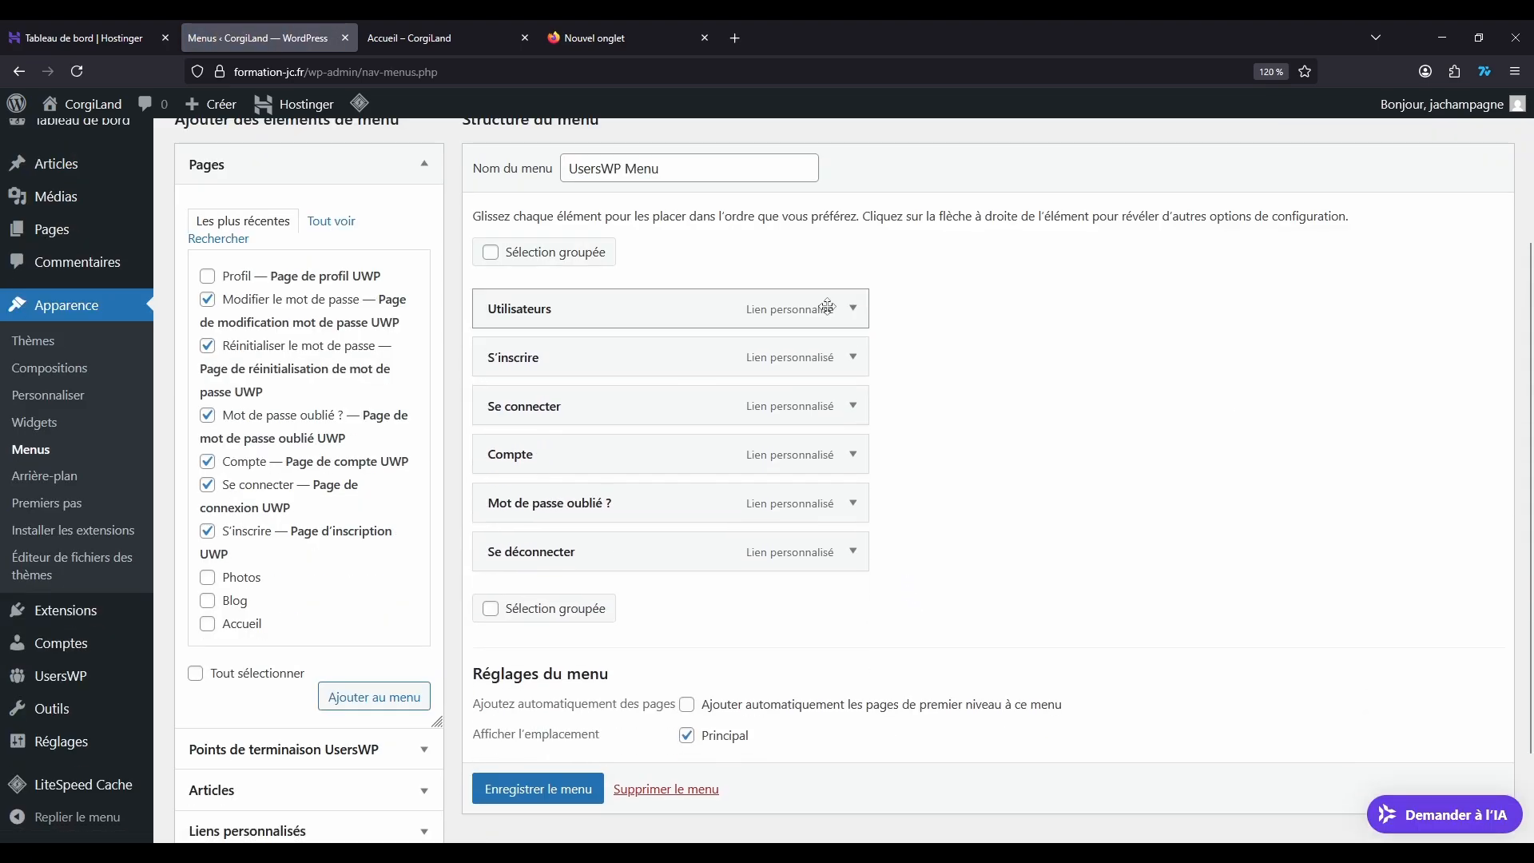
{"action": "left_click", "coordinate": [853, 308]}
{"action": "left_click", "coordinate": [501, 554]}
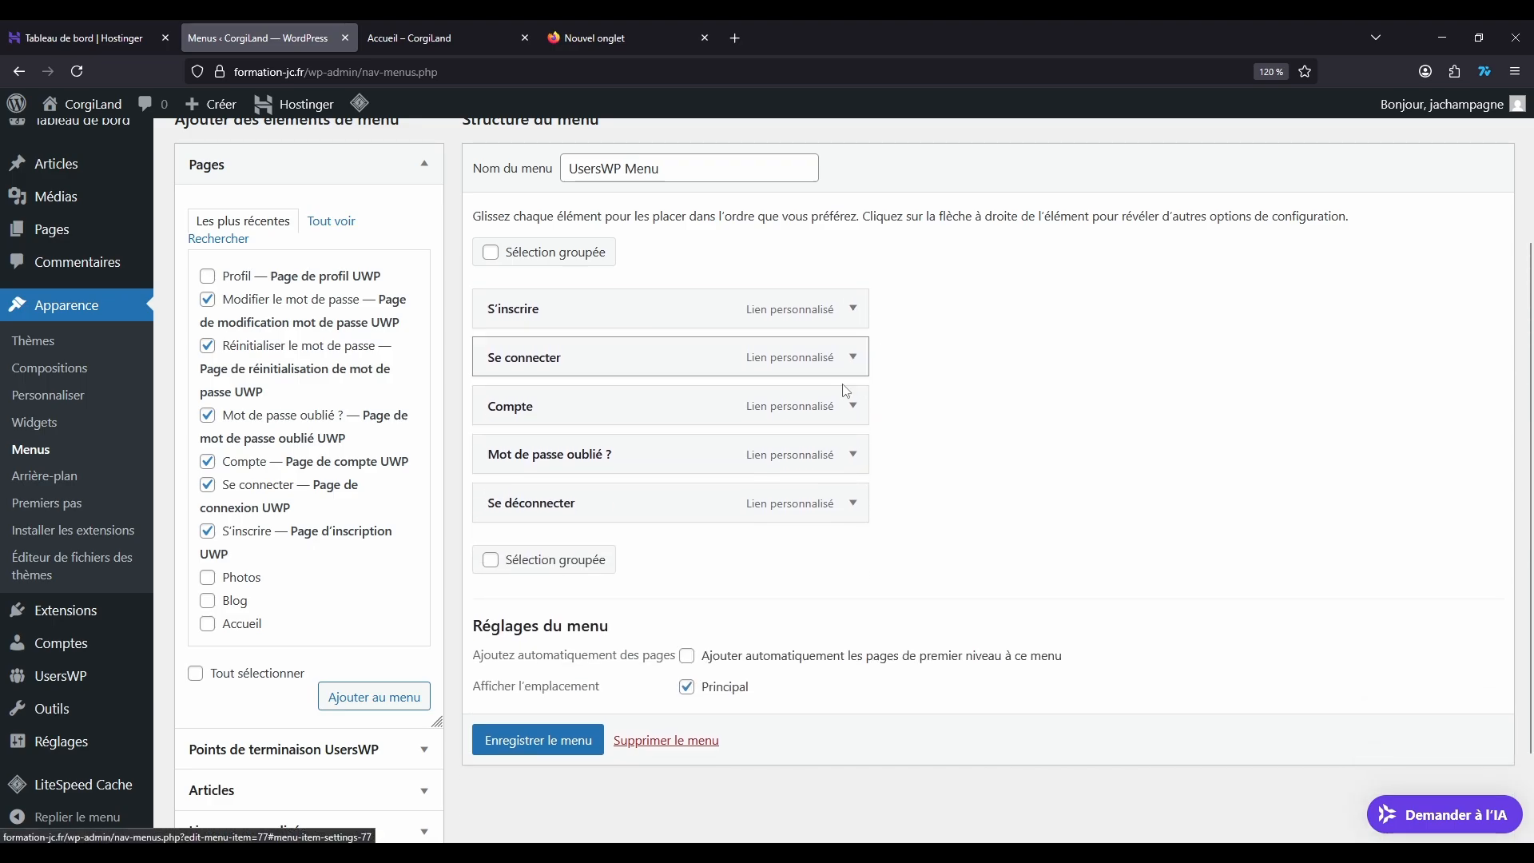
{"action": "left_click", "coordinate": [851, 309]}
{"action": "left_click", "coordinate": [509, 554]}
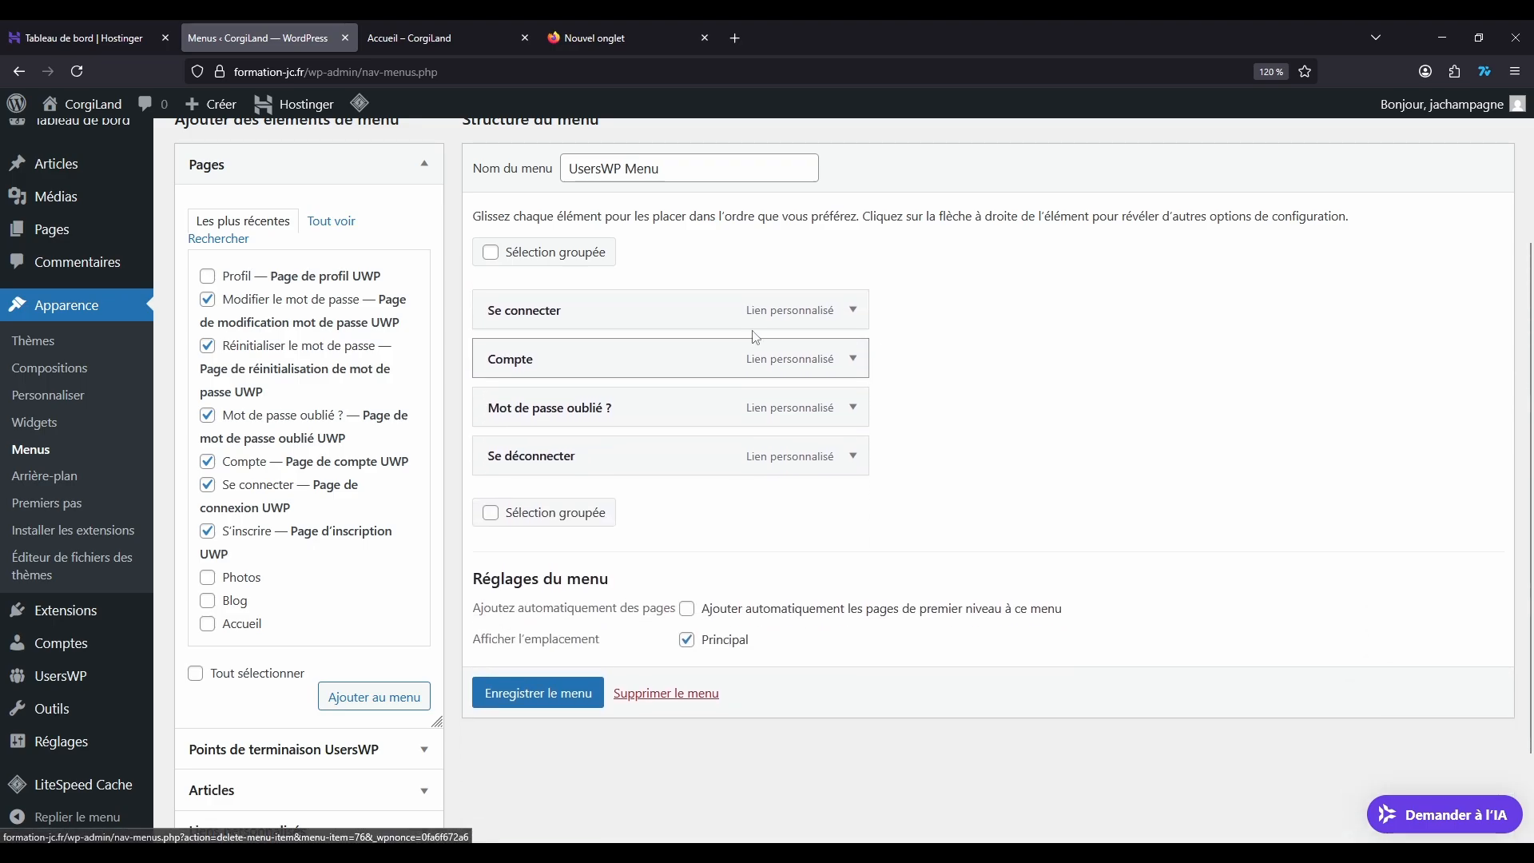
{"action": "left_click", "coordinate": [853, 310]}
{"action": "left_click", "coordinate": [512, 559]}
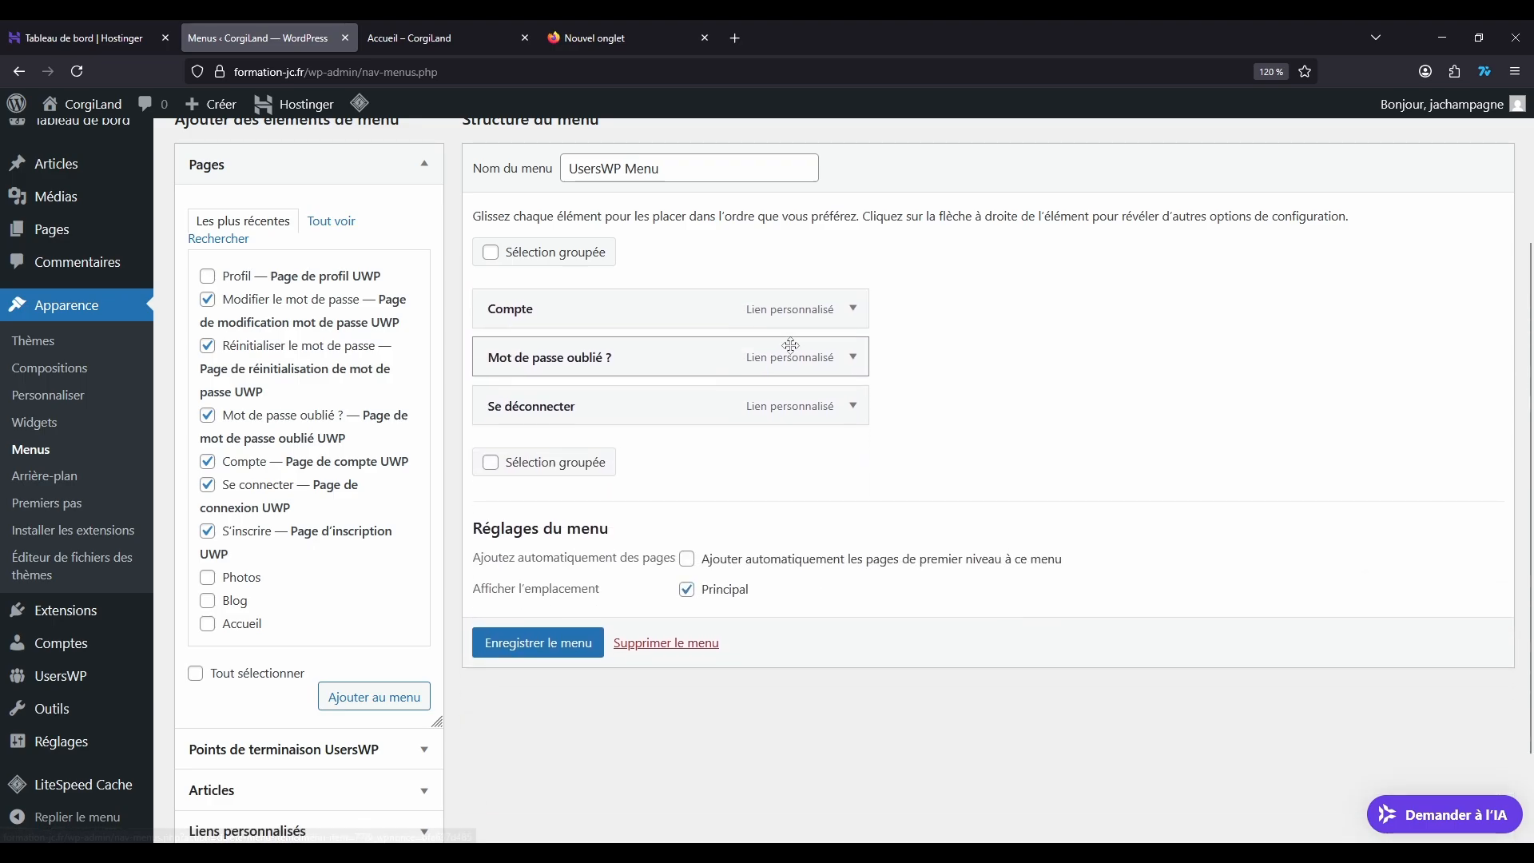
{"action": "left_click", "coordinate": [853, 308]}
{"action": "left_click", "coordinate": [502, 555]}
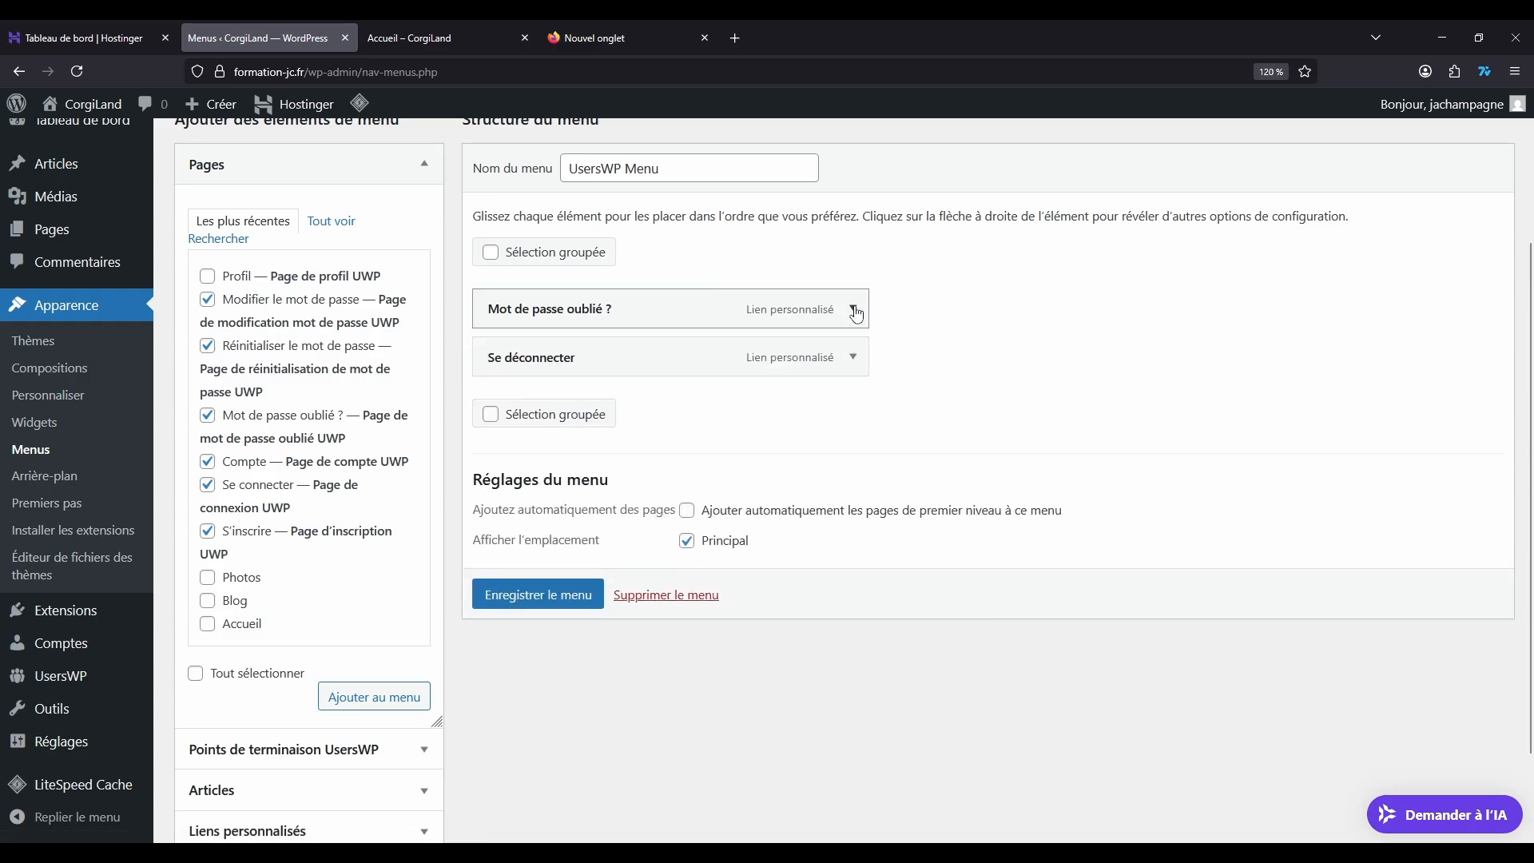
{"action": "left_click", "coordinate": [852, 309]}
{"action": "left_click", "coordinate": [508, 557]}
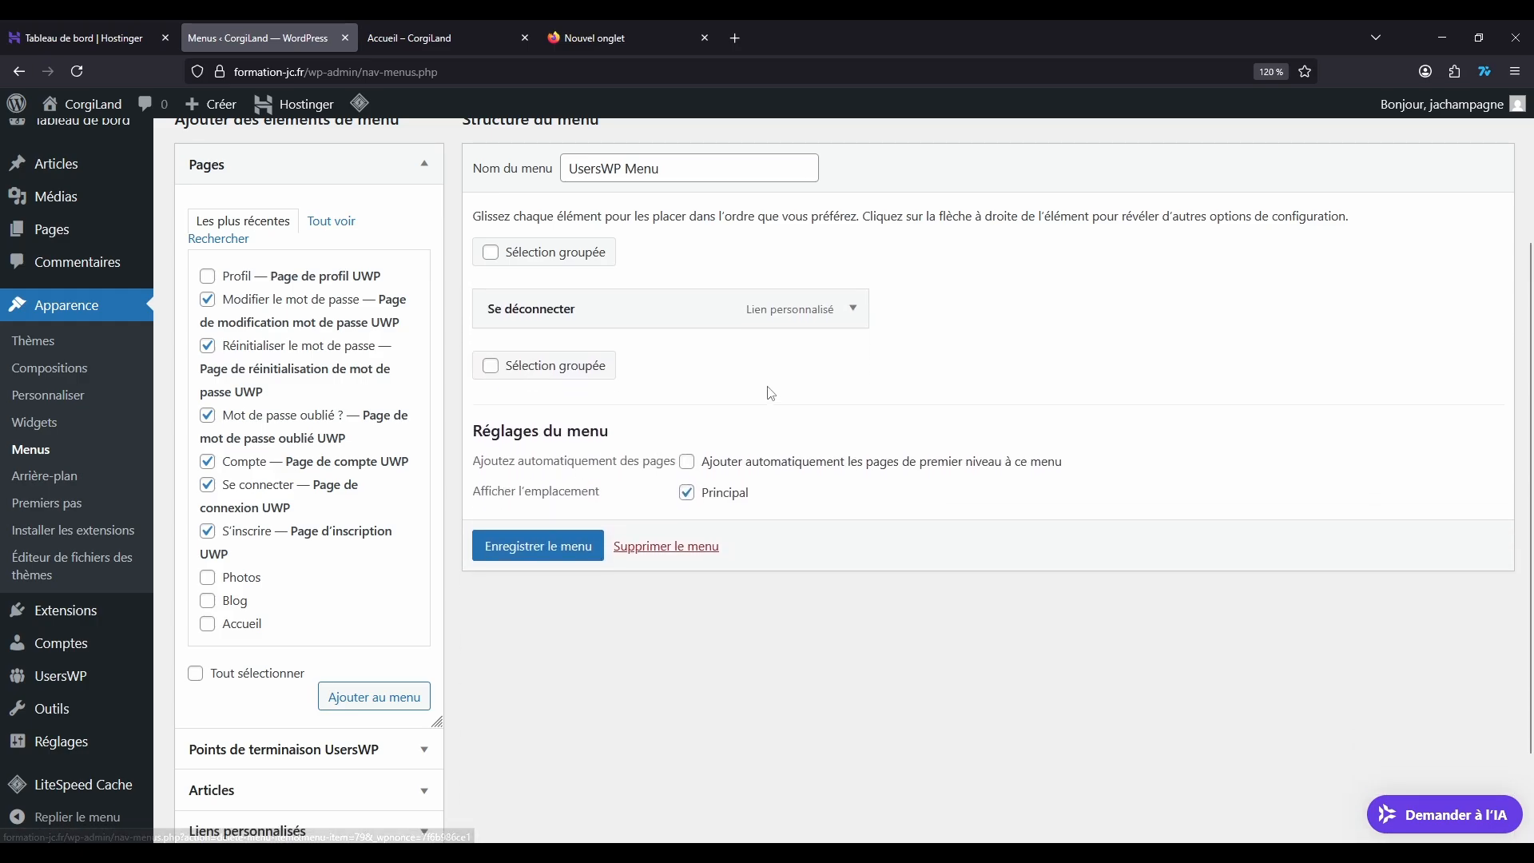
{"action": "left_click", "coordinate": [852, 312]}
{"action": "left_click", "coordinate": [503, 525]}
Step: Add the Accueil, Blog and Photos pages to the UsersWP Menu
{"action": "scroll", "coordinate": [268, 521], "scroll_direction": "down", "scroll_amount": 2}
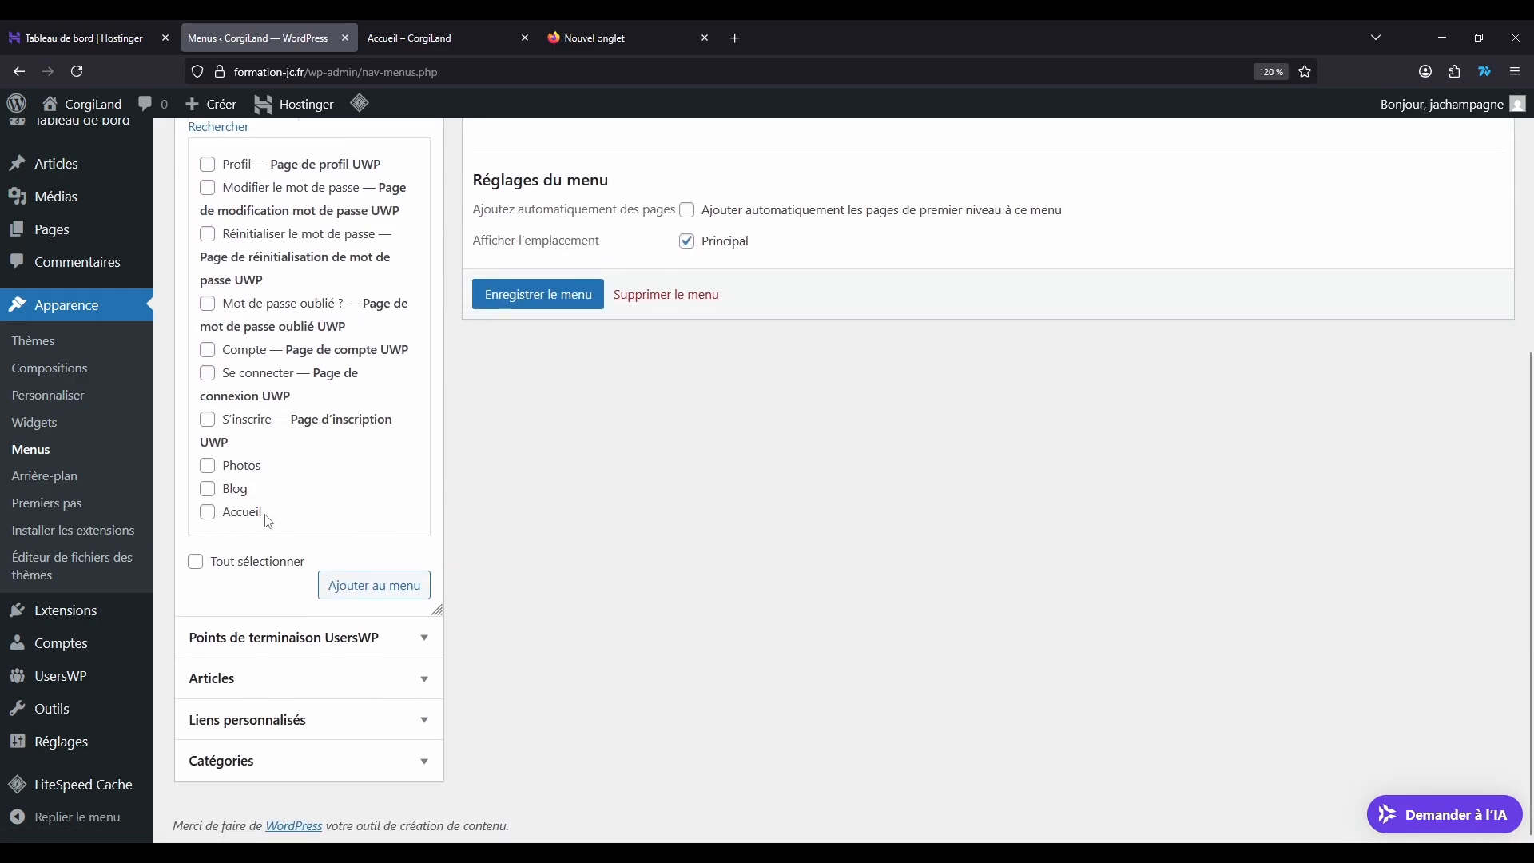
{"action": "left_click", "coordinate": [207, 511]}
{"action": "left_click", "coordinate": [208, 488]}
{"action": "left_click", "coordinate": [207, 465]}
{"action": "left_click", "coordinate": [372, 585]}
Step: Reorder the menu as Accueil, Blog as a sub-item of Accueil, and Photos, and save it
{"action": "scroll", "coordinate": [631, 404], "scroll_direction": "up", "scroll_amount": 5}
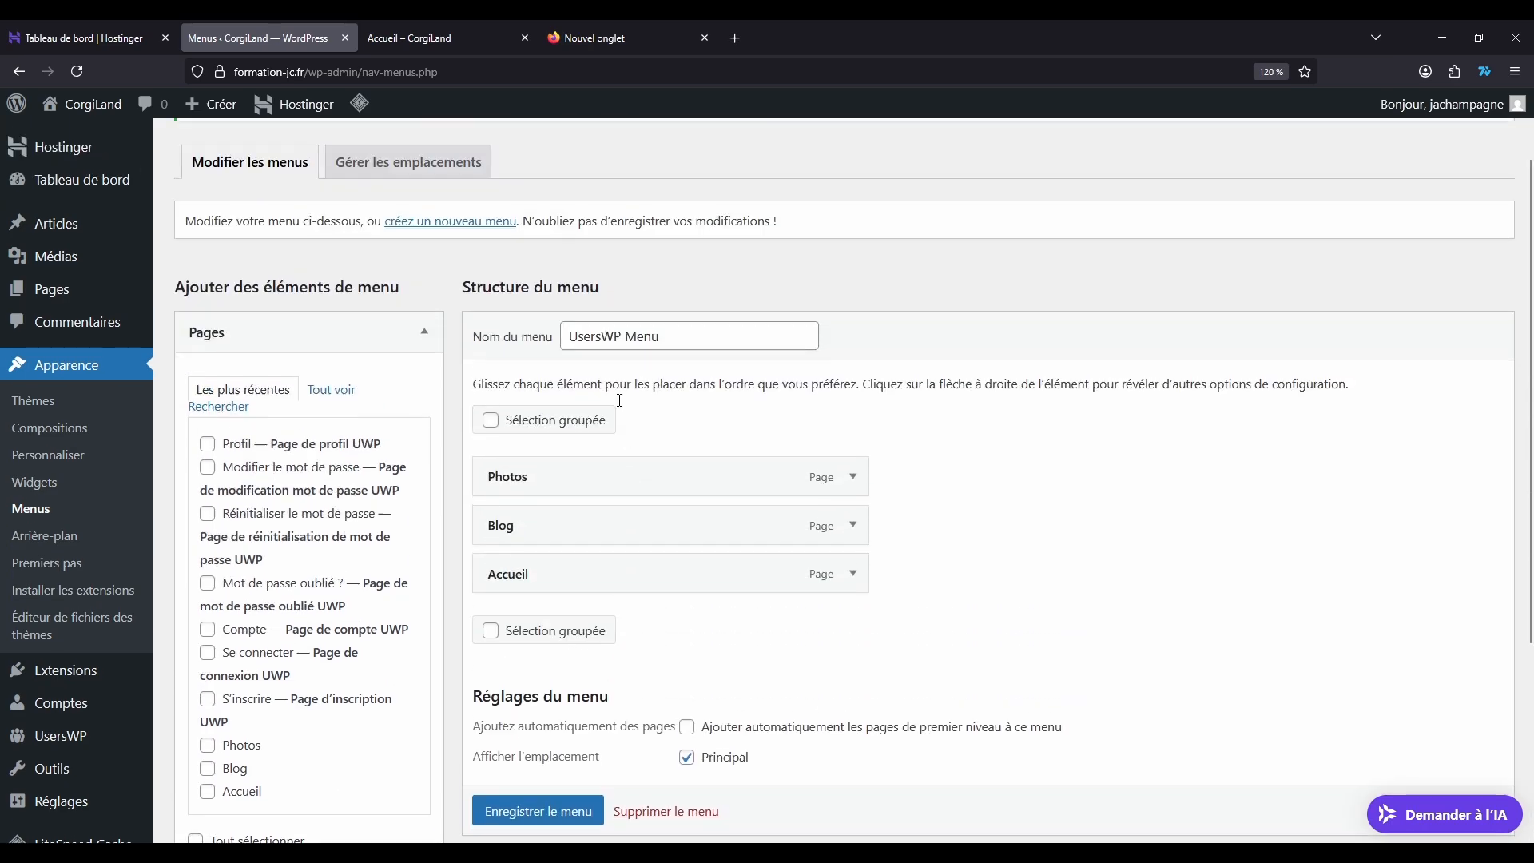
{"action": "left_click_drag", "start_coordinate": [526, 656], "coordinate": [571, 613]}
{"action": "left_click", "coordinate": [571, 815]}
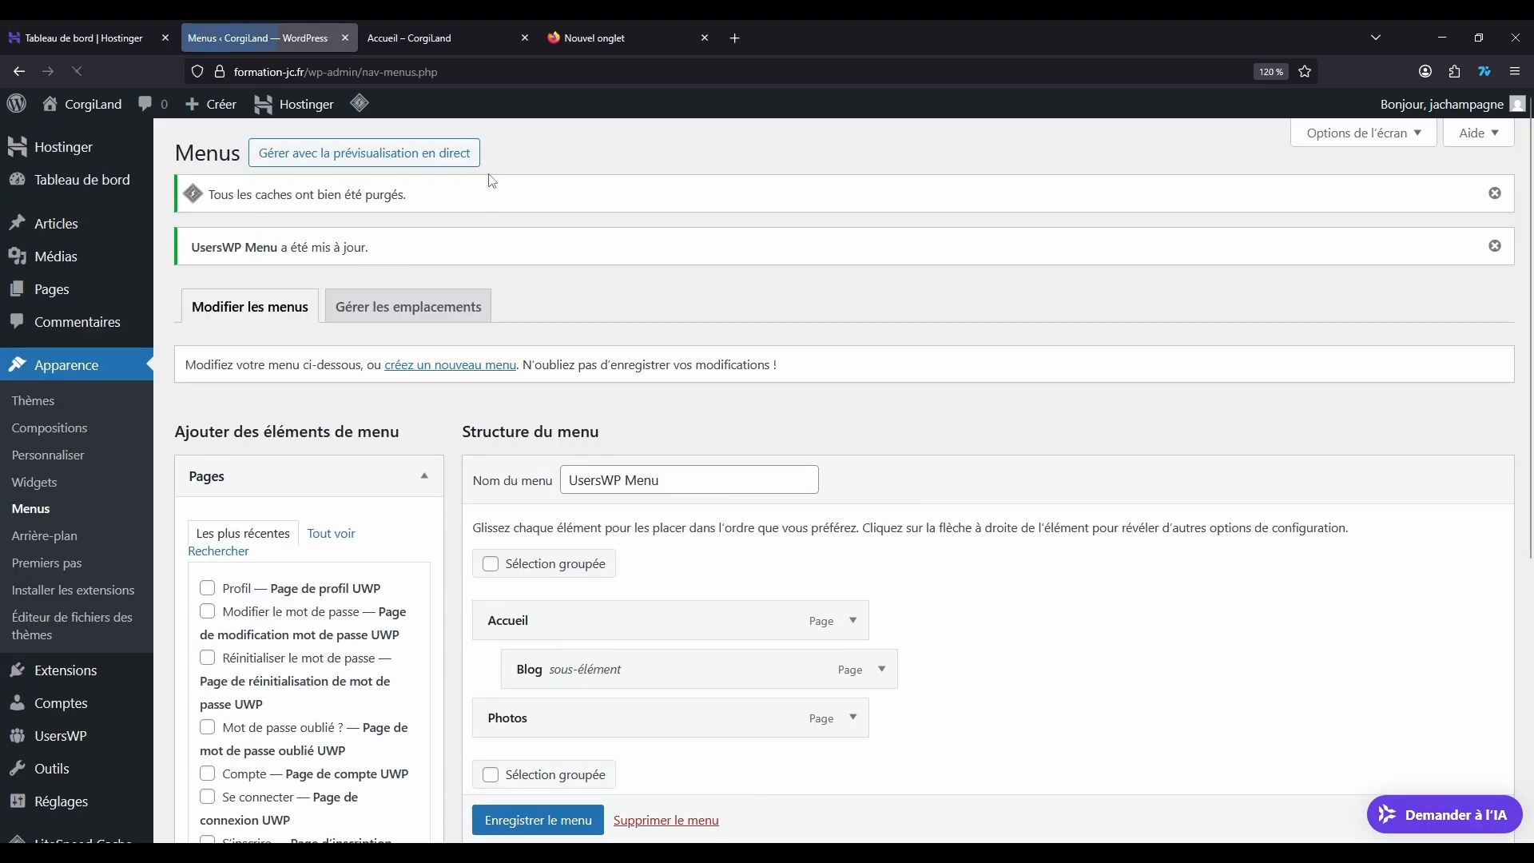
Step: Reload the public CorgiLand home page to check the saved menu
{"action": "left_click", "coordinate": [424, 38]}
{"action": "left_click", "coordinate": [76, 72]}
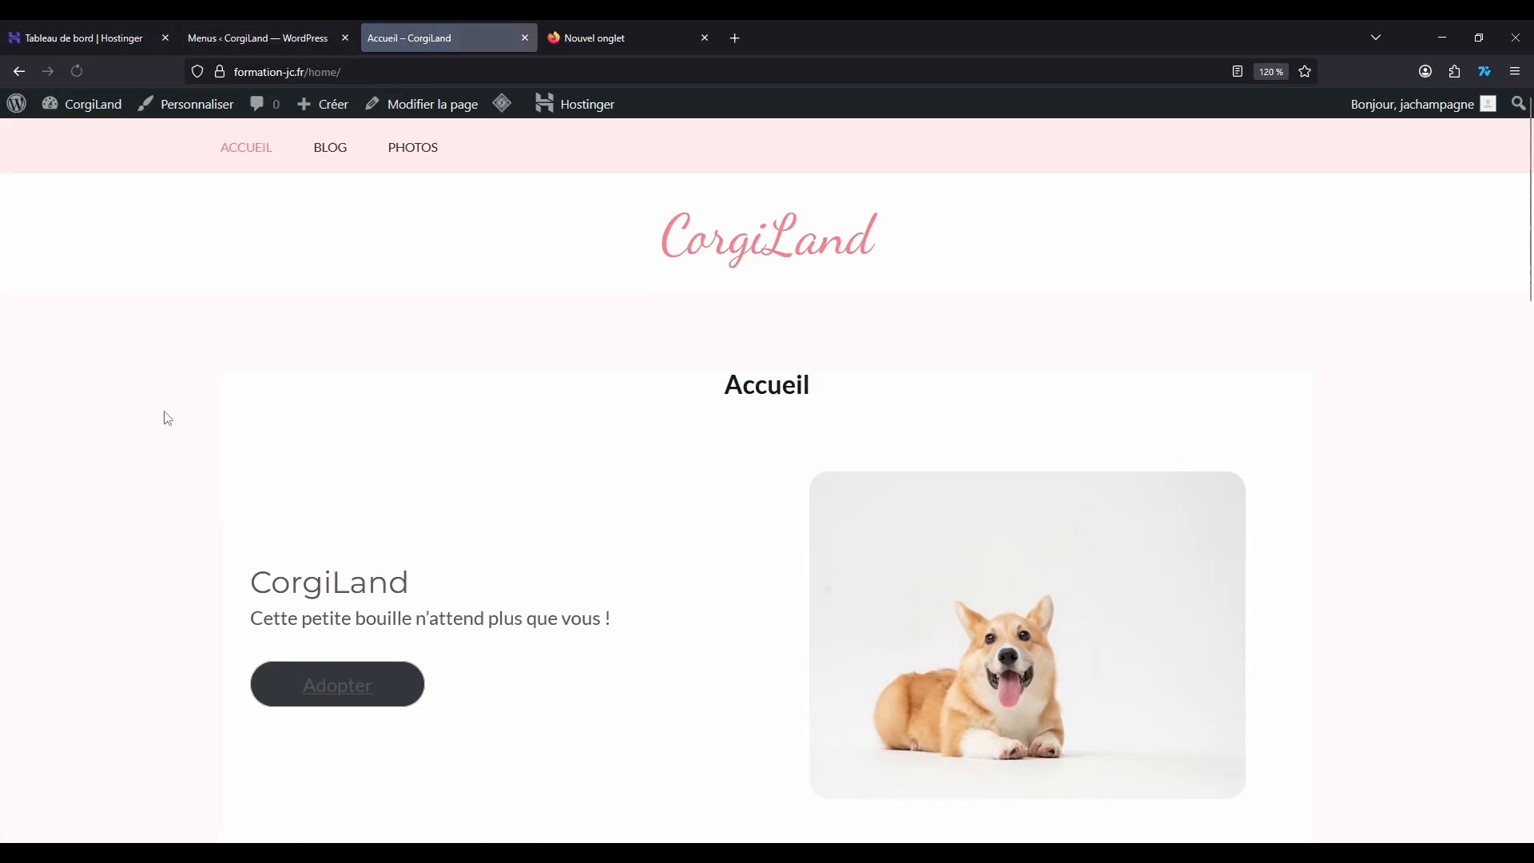
{"action": "left_click", "coordinate": [514, 108]}
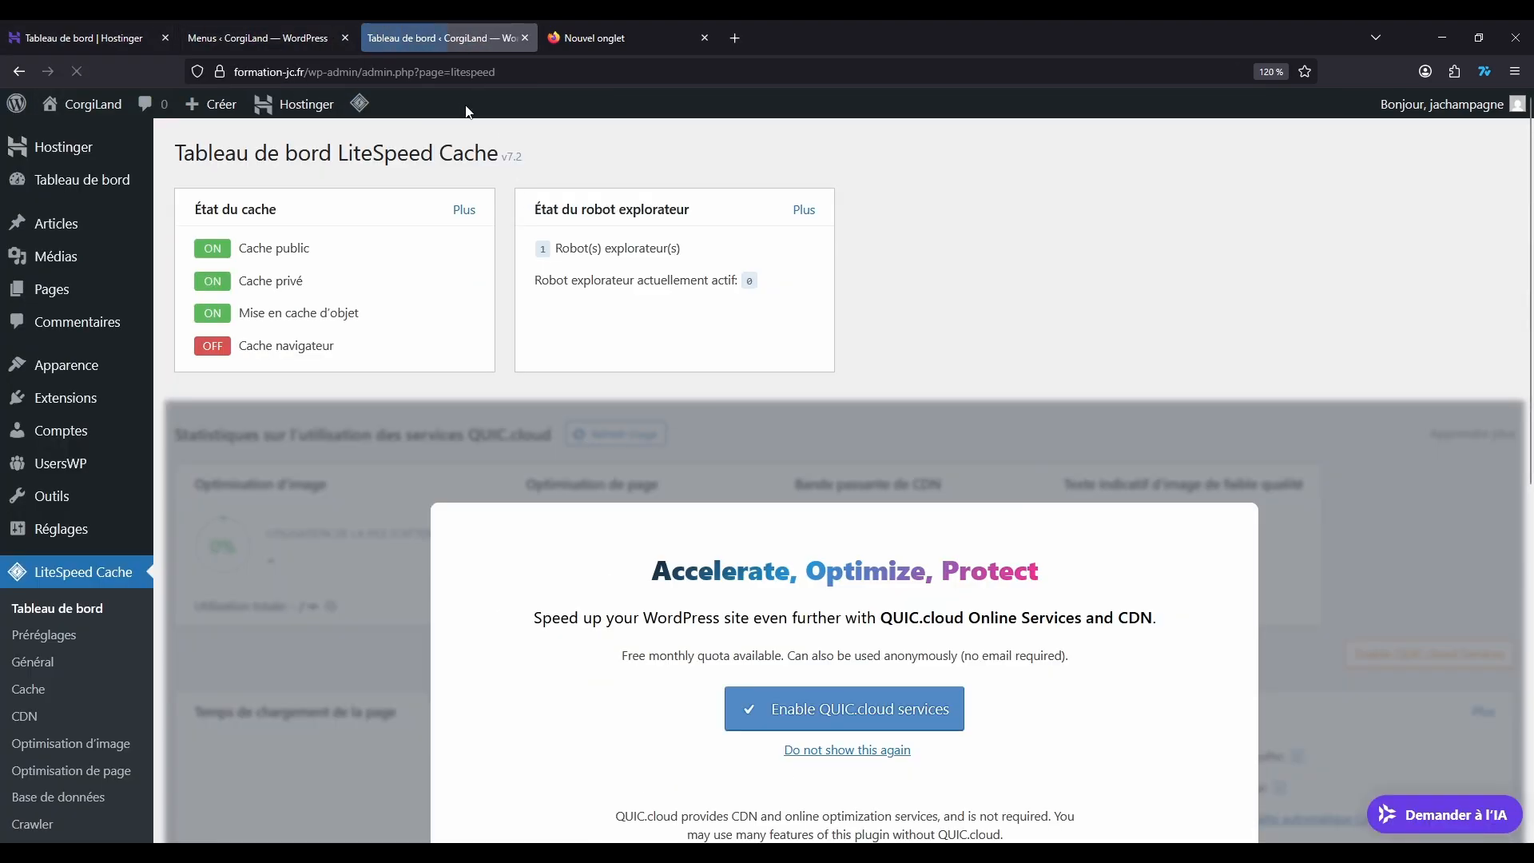
{"action": "mouse_move", "coordinate": [371, 121]}
{"action": "left_click", "coordinate": [19, 71]}
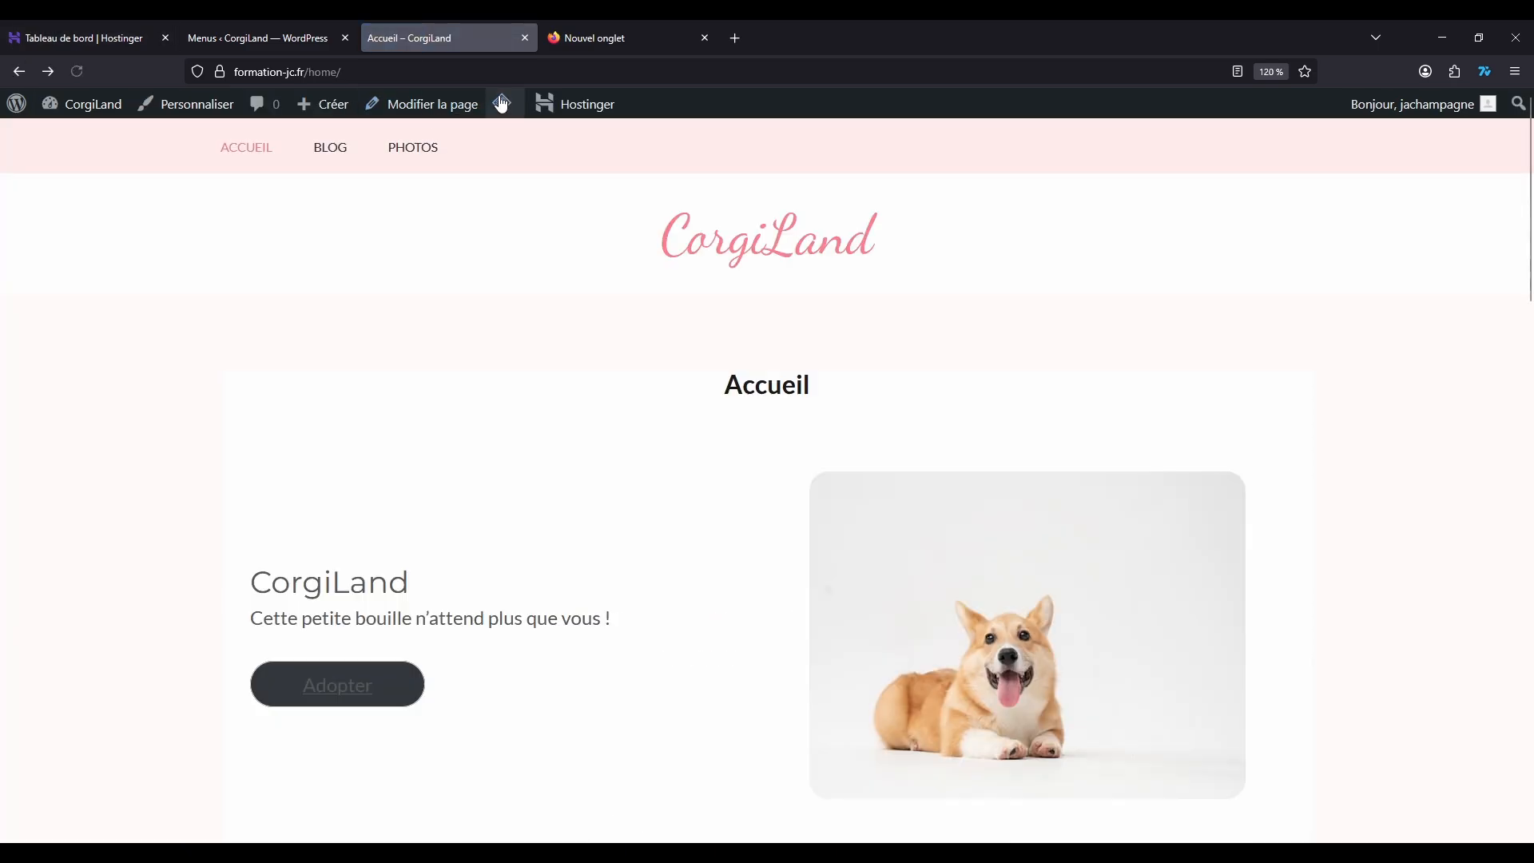
Step: Purge all LiteSpeed caches from the CorgiLand home page and return to the WordPress menu editor
{"action": "mouse_move", "coordinate": [501, 104]}
{"action": "left_click", "coordinate": [523, 188]}
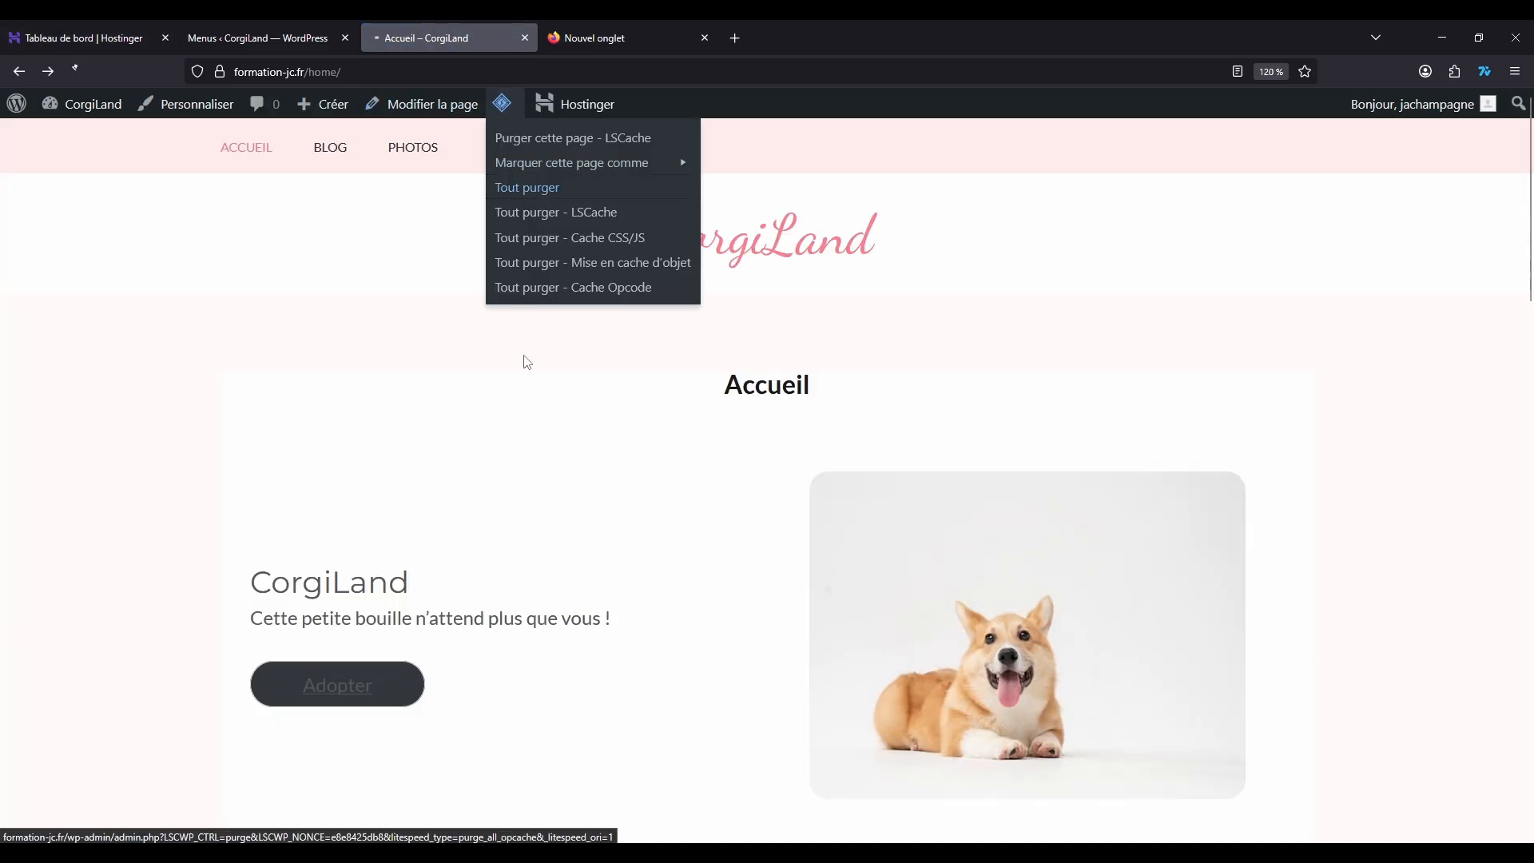
{"action": "left_click", "coordinate": [303, 37]}
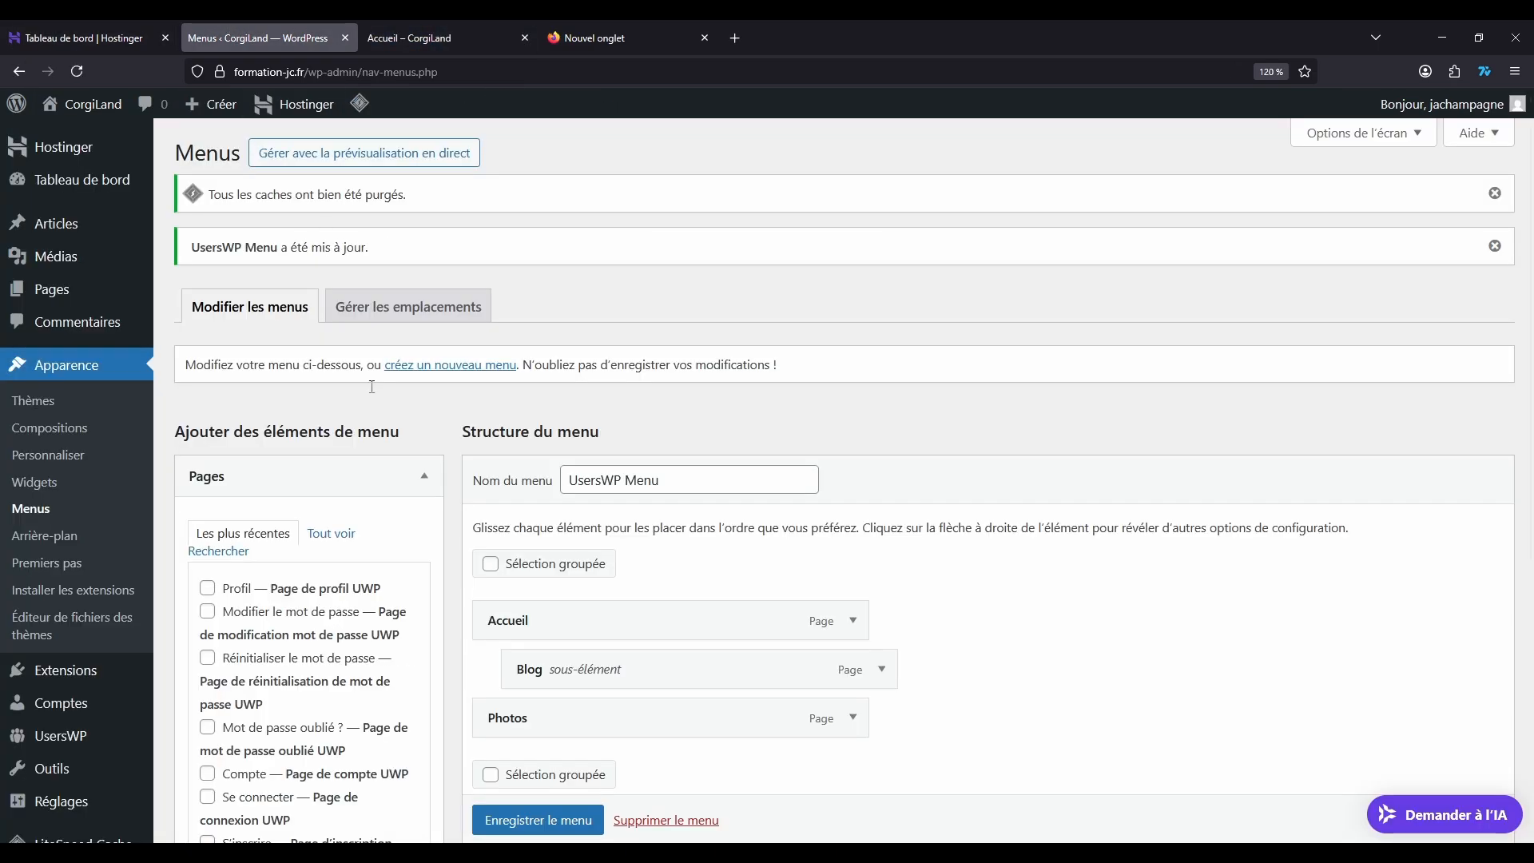
Step: Open the UsersWP endpoints for the menu and select the logged-out link Se connecter
{"action": "scroll", "coordinate": [403, 403], "scroll_direction": "down", "scroll_amount": 5}
{"action": "scroll", "coordinate": [403, 403], "scroll_direction": "up", "scroll_amount": 5}
{"action": "left_click", "coordinate": [416, 476]}
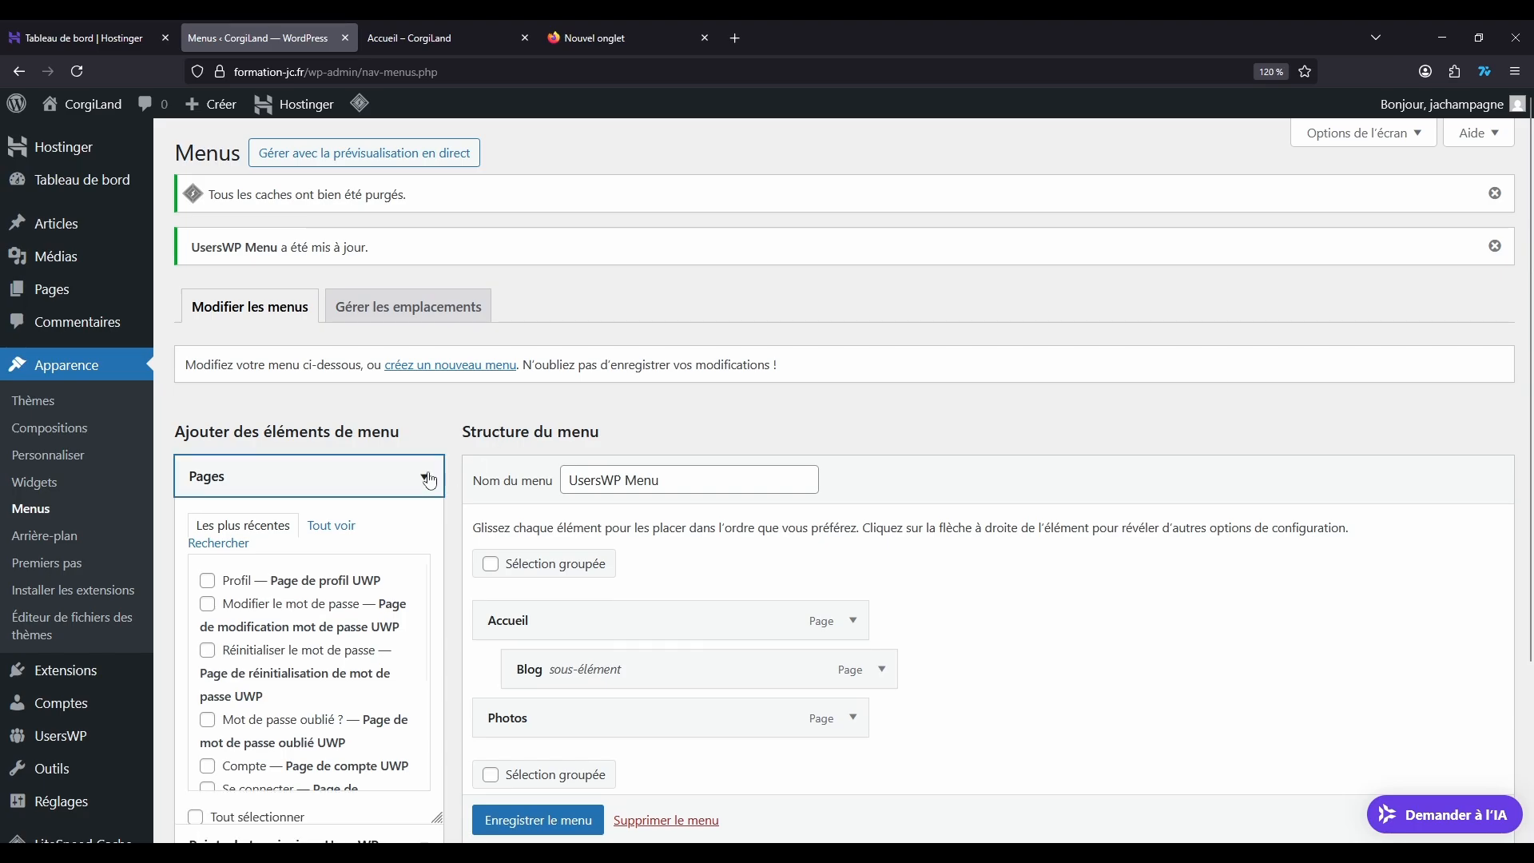
{"action": "left_click", "coordinate": [410, 520]}
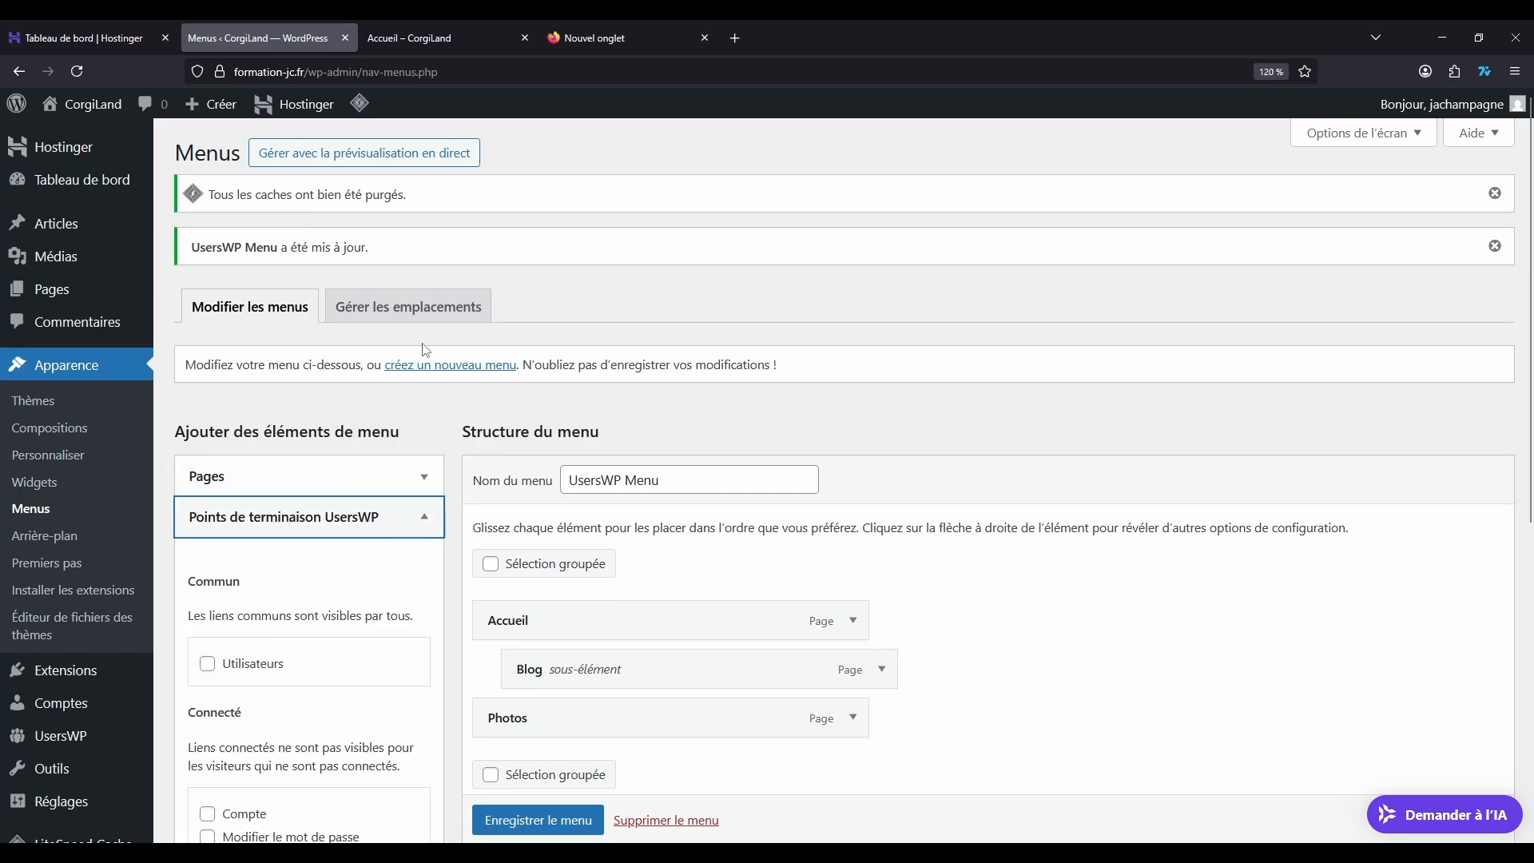
{"action": "scroll", "coordinate": [339, 329], "scroll_direction": "down", "scroll_amount": 5}
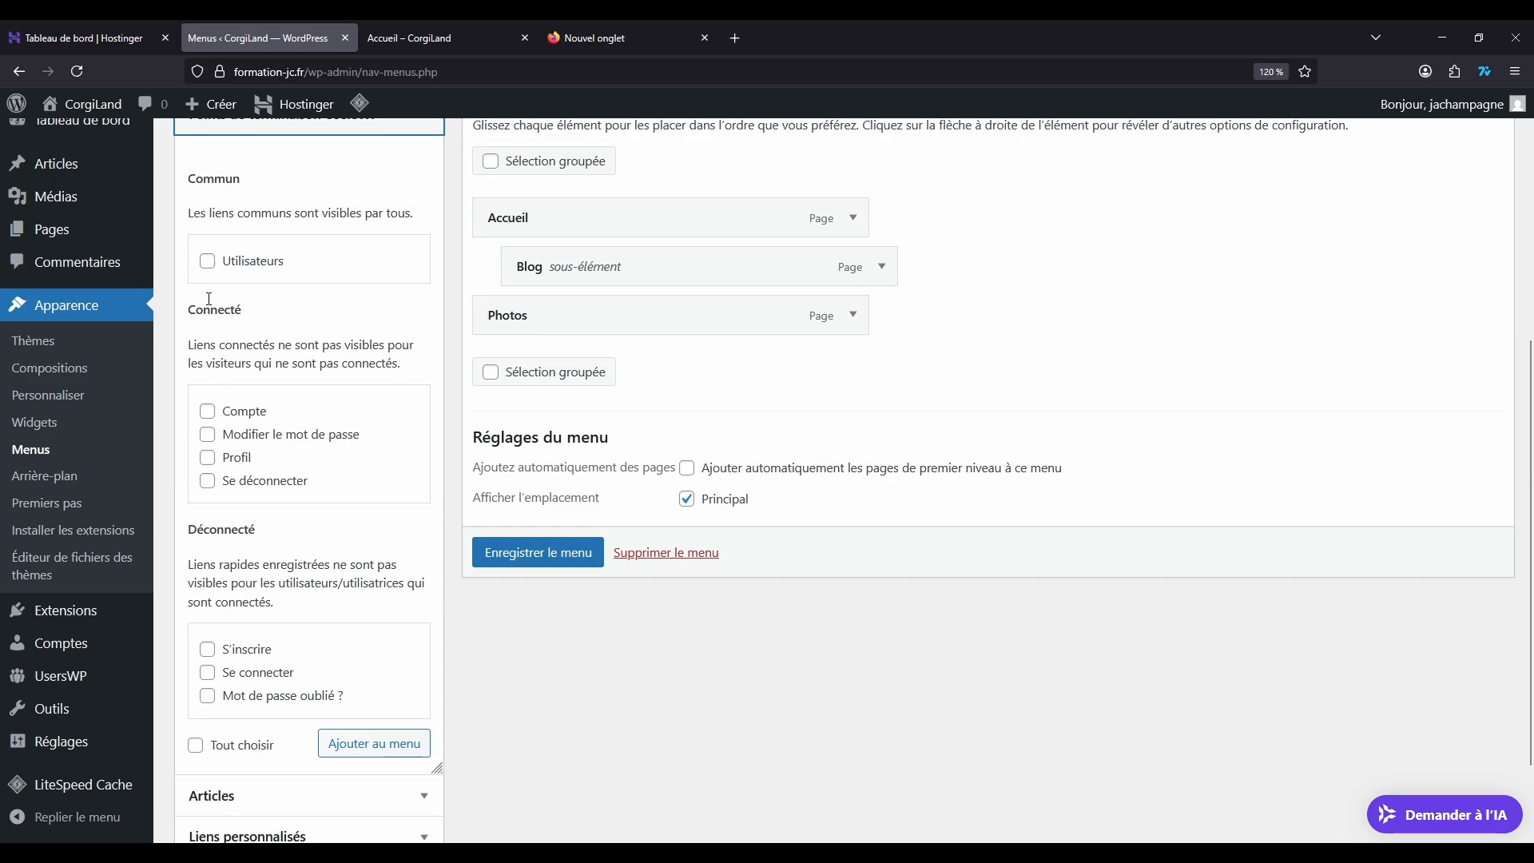
{"action": "scroll", "coordinate": [224, 402], "scroll_direction": "down", "scroll_amount": 3}
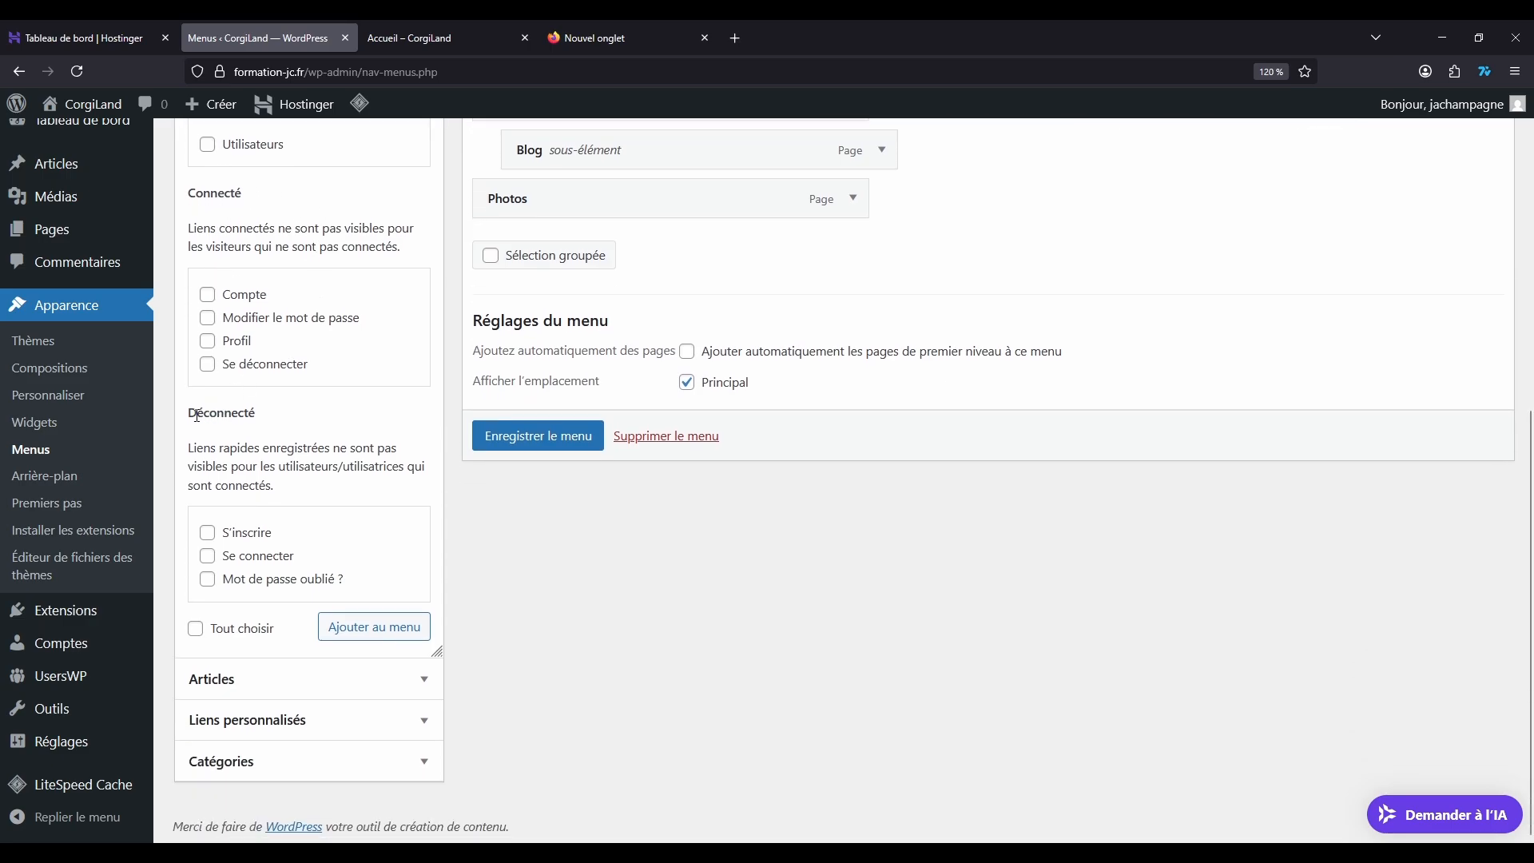
{"action": "left_click_drag", "start_coordinate": [198, 416], "coordinate": [302, 428]}
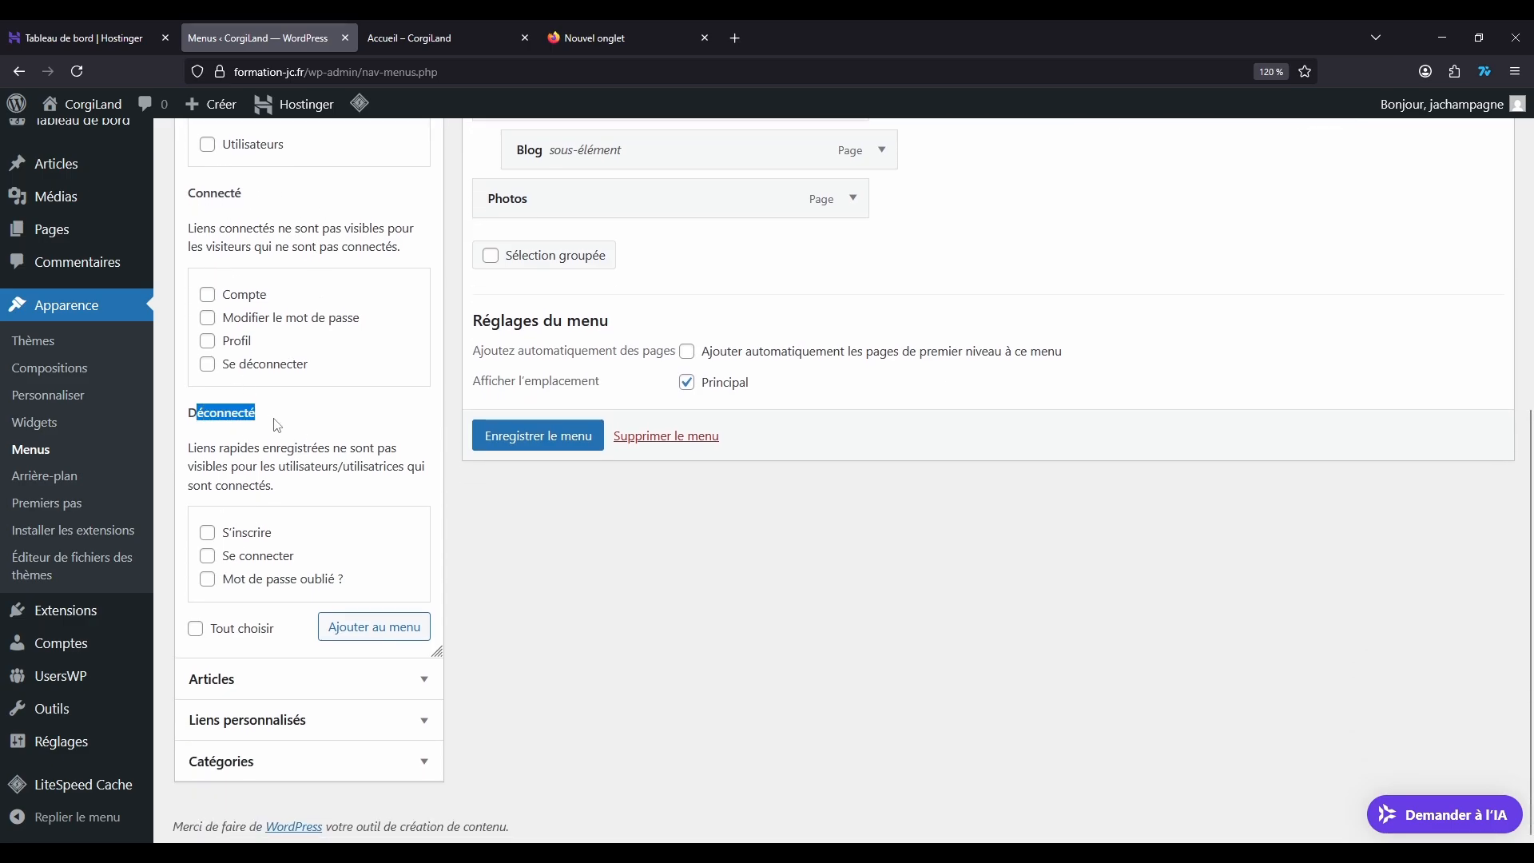
{"action": "left_click", "coordinate": [208, 557]}
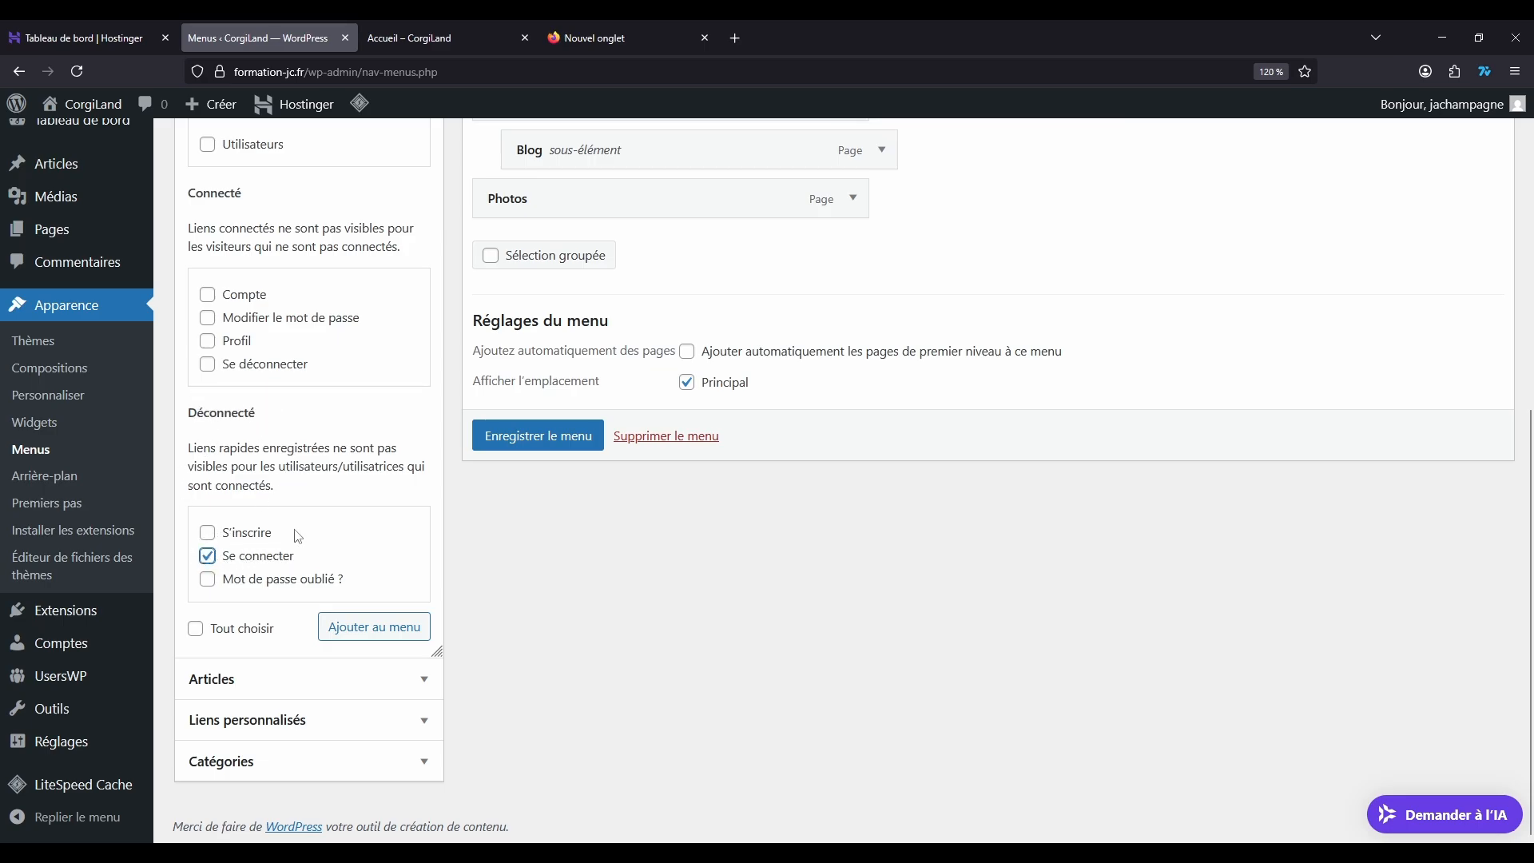
Step: Select the logged-in links Profil and Se déconnecter as well, and add all selected endpoints to the UsersWP Menu
{"action": "scroll", "coordinate": [228, 317], "scroll_direction": "up", "scroll_amount": 3}
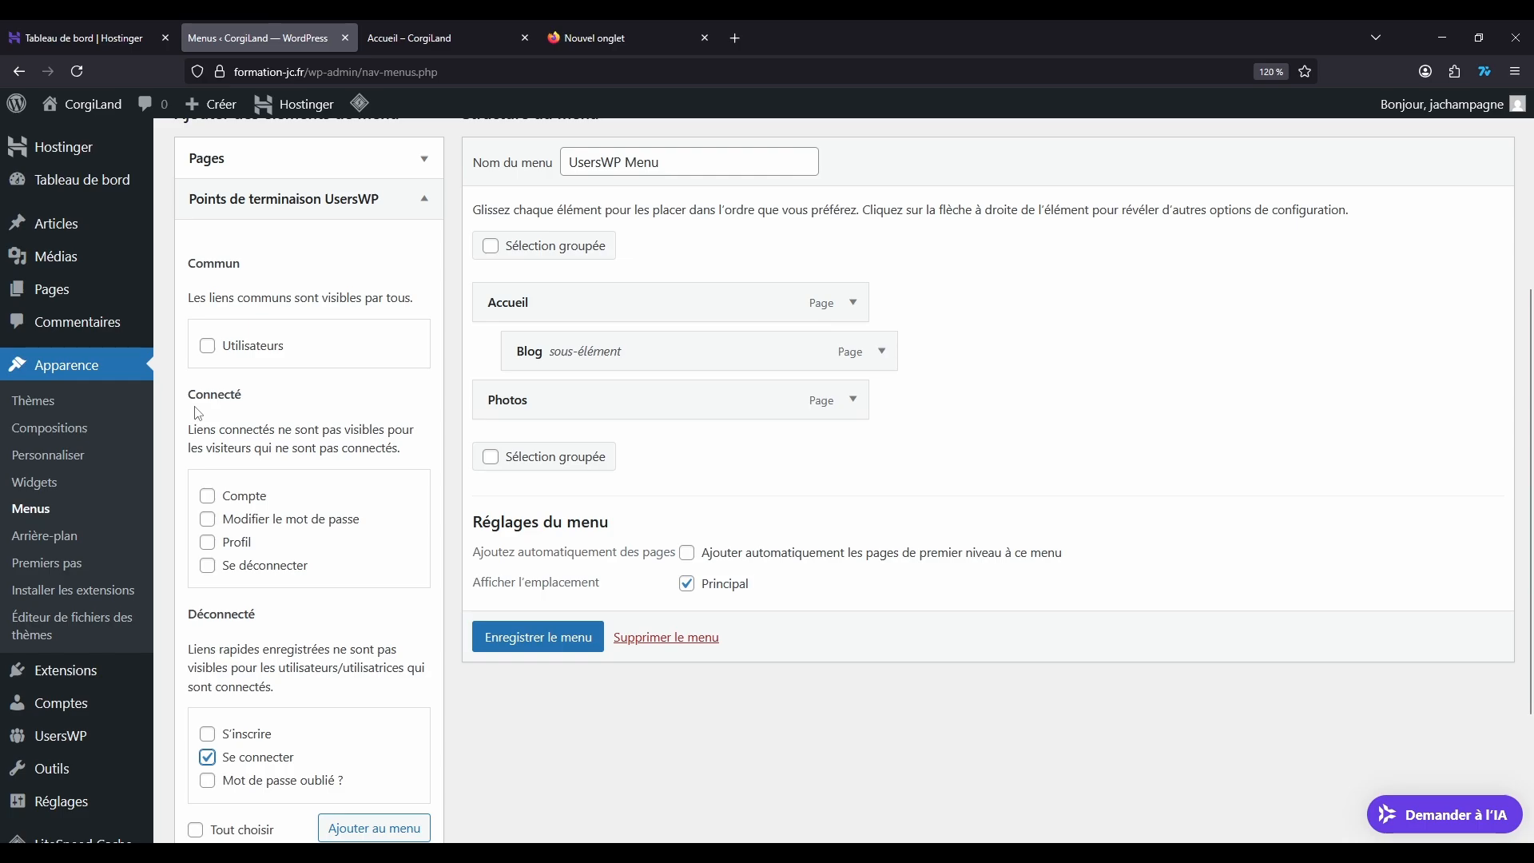
{"action": "left_click", "coordinate": [208, 542]}
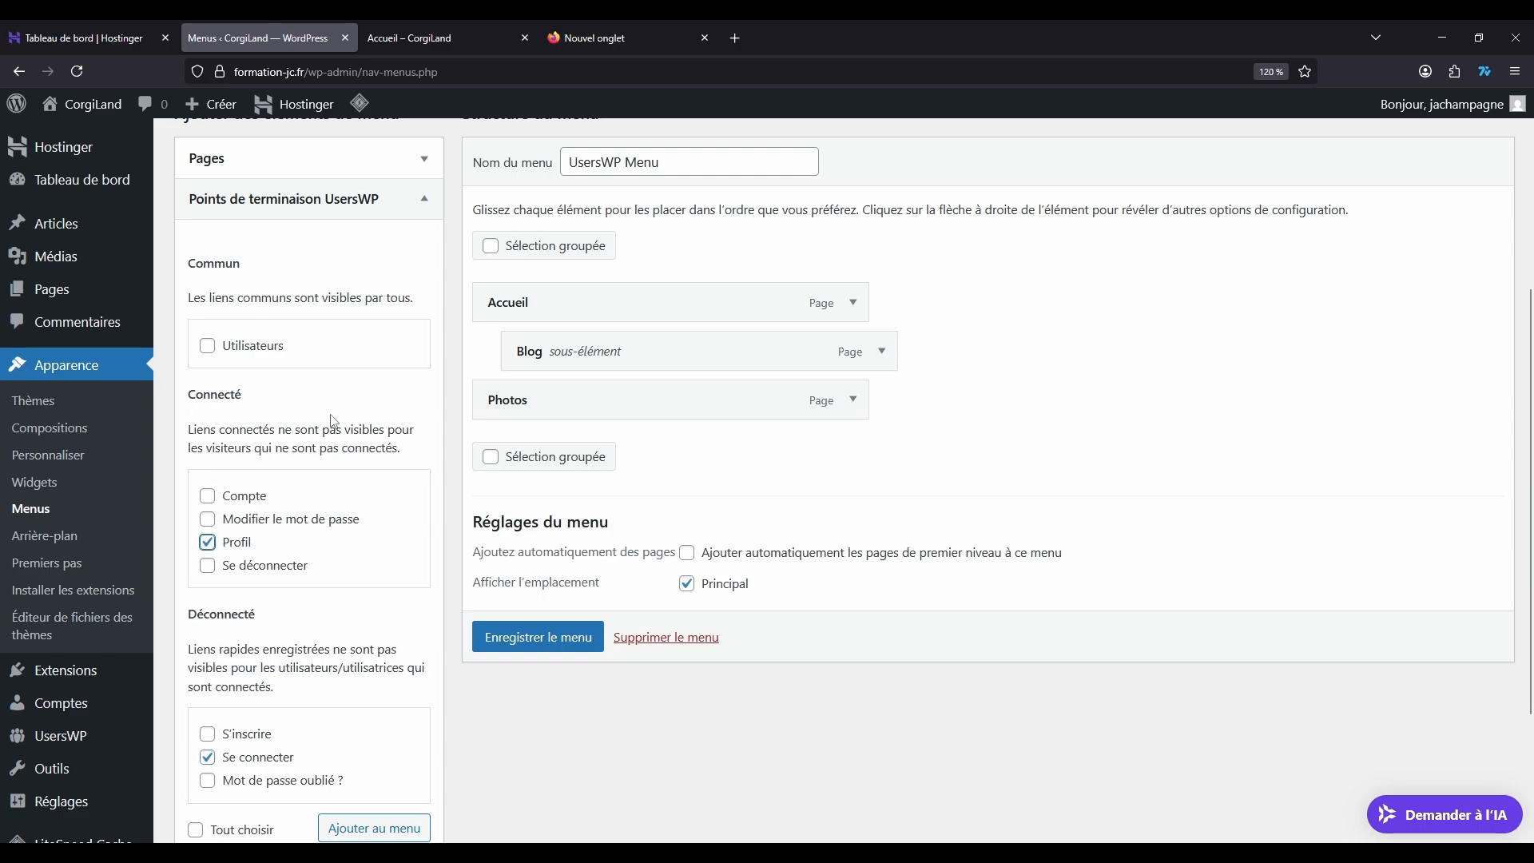
{"action": "left_click", "coordinate": [208, 569]}
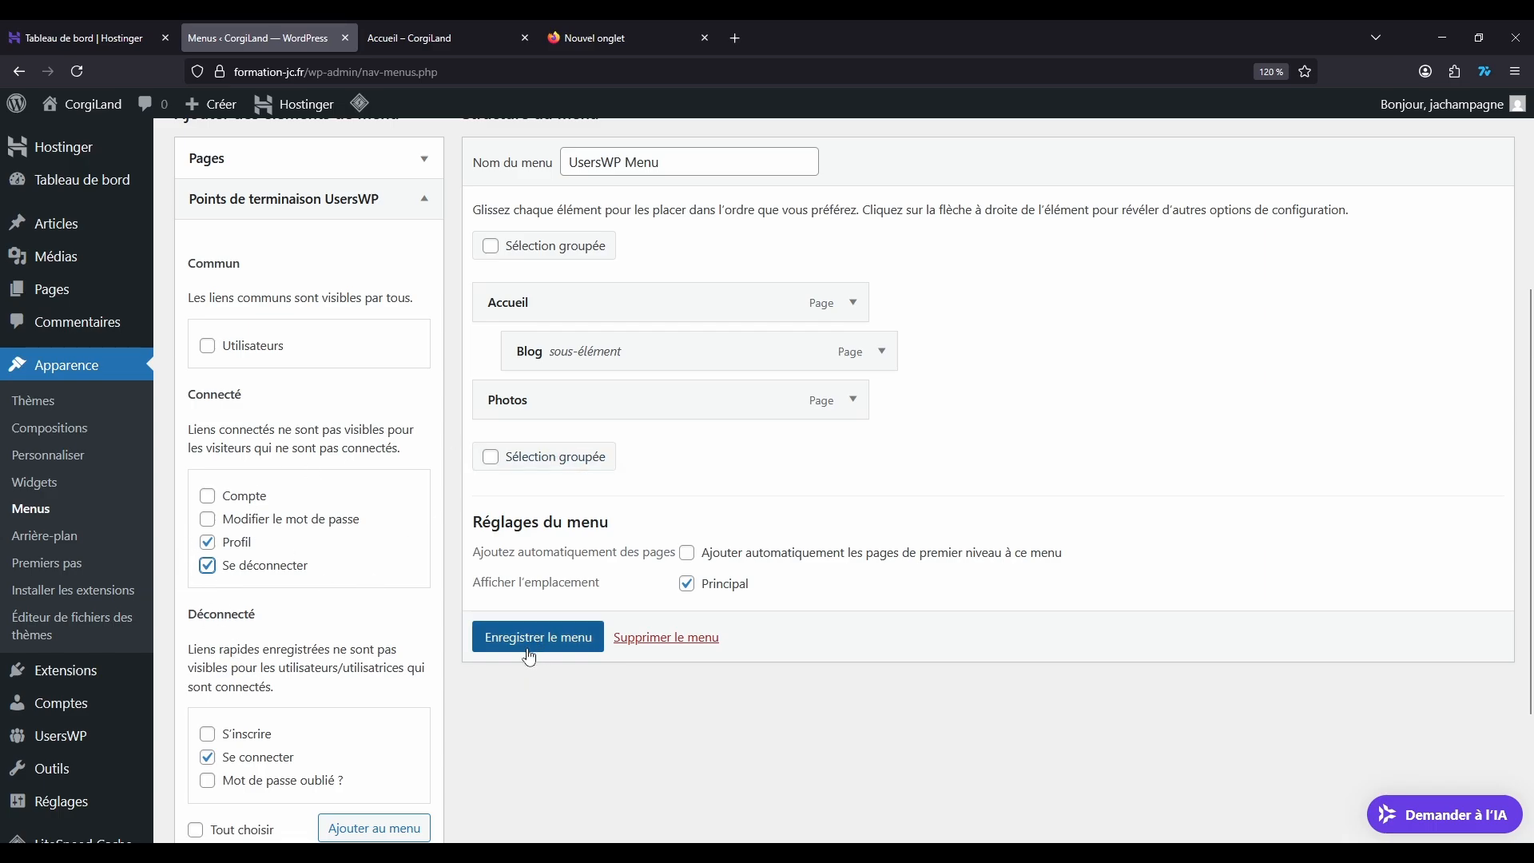
{"action": "scroll", "coordinate": [389, 677], "scroll_direction": "down", "scroll_amount": 1}
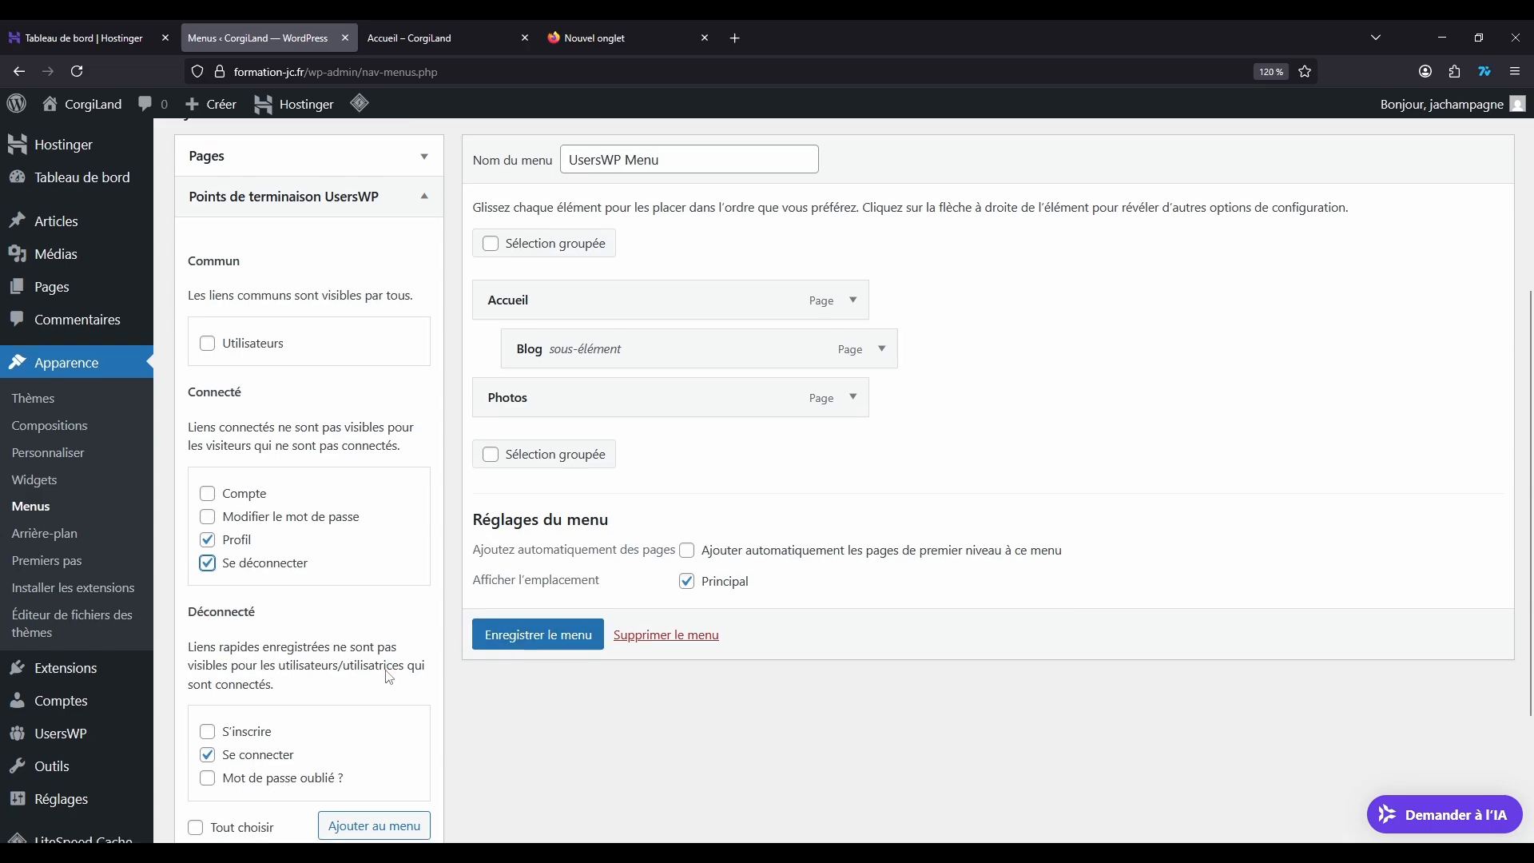
{"action": "scroll", "coordinate": [389, 677], "scroll_direction": "down", "scroll_amount": 2}
{"action": "left_click", "coordinate": [372, 626]}
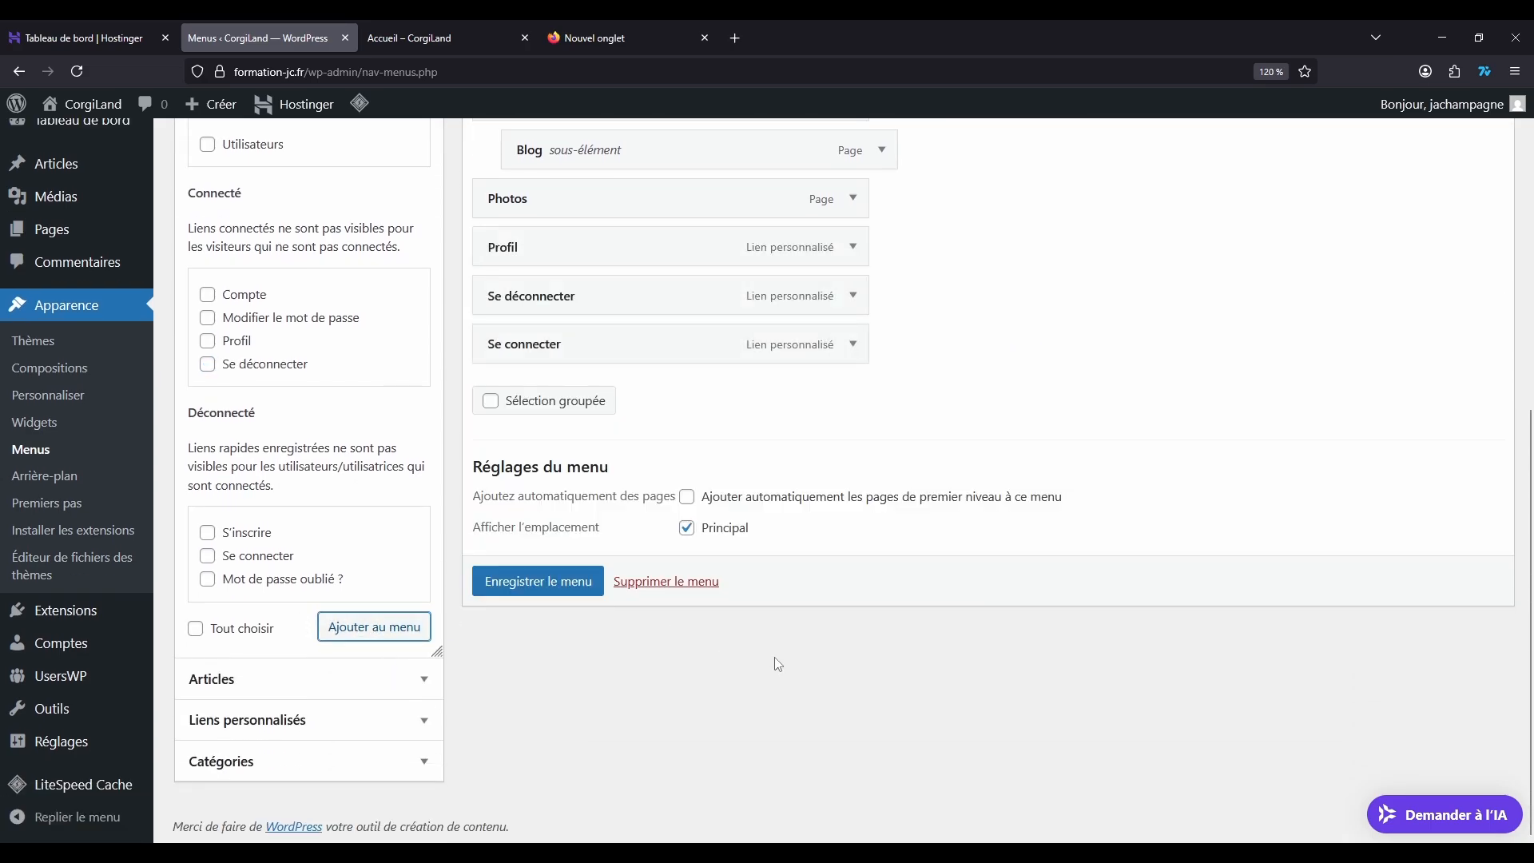
Step: Compare the UsersWP endpoint links with the UsersWP pages offered as menu items
{"action": "scroll", "coordinate": [777, 665], "scroll_direction": "up", "scroll_amount": 2}
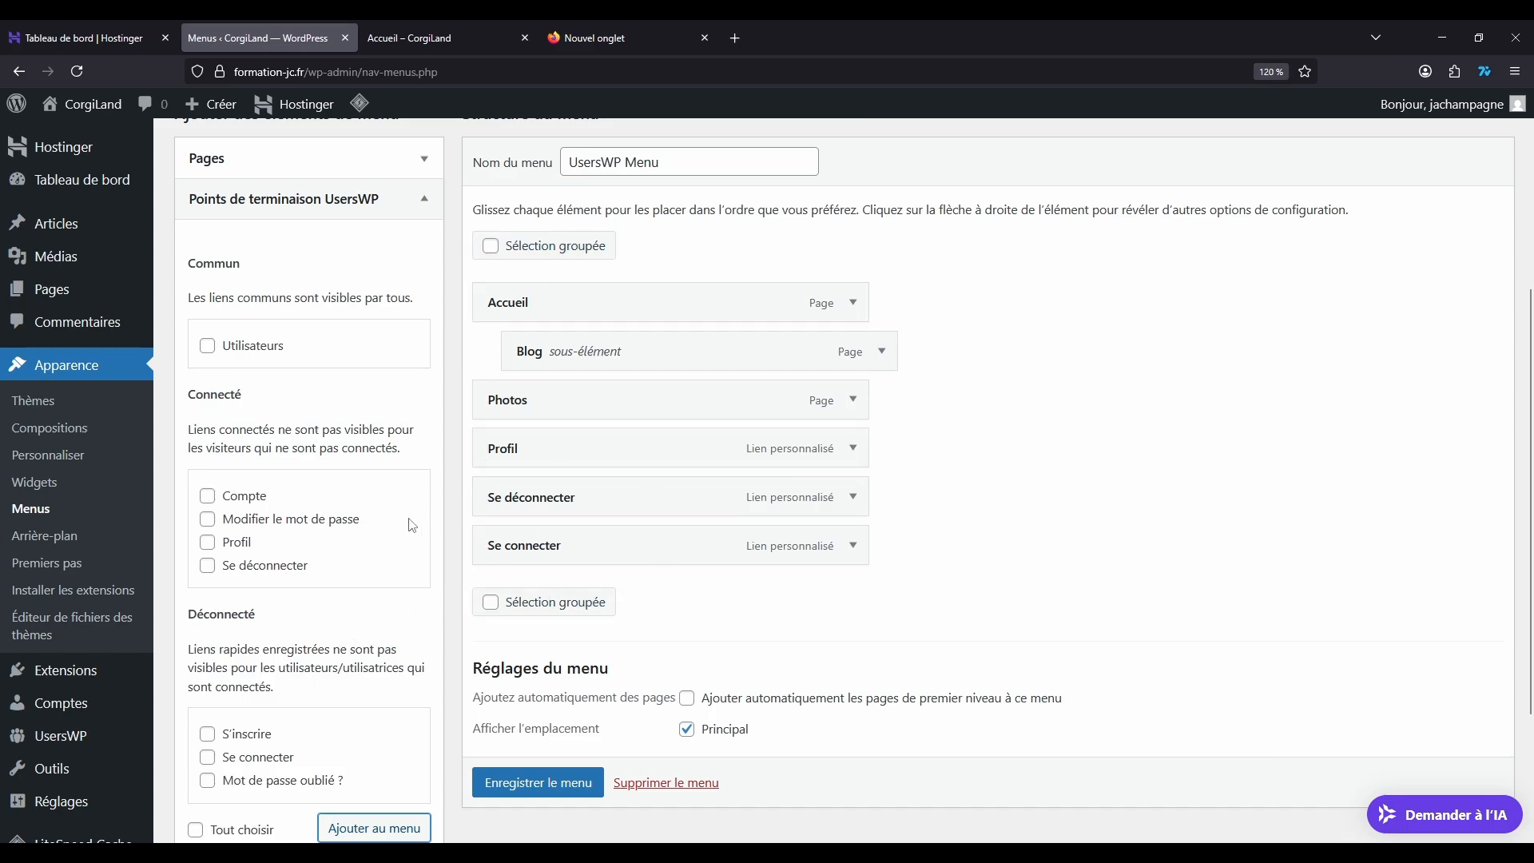
{"action": "scroll", "coordinate": [411, 524], "scroll_direction": "down", "scroll_amount": 2}
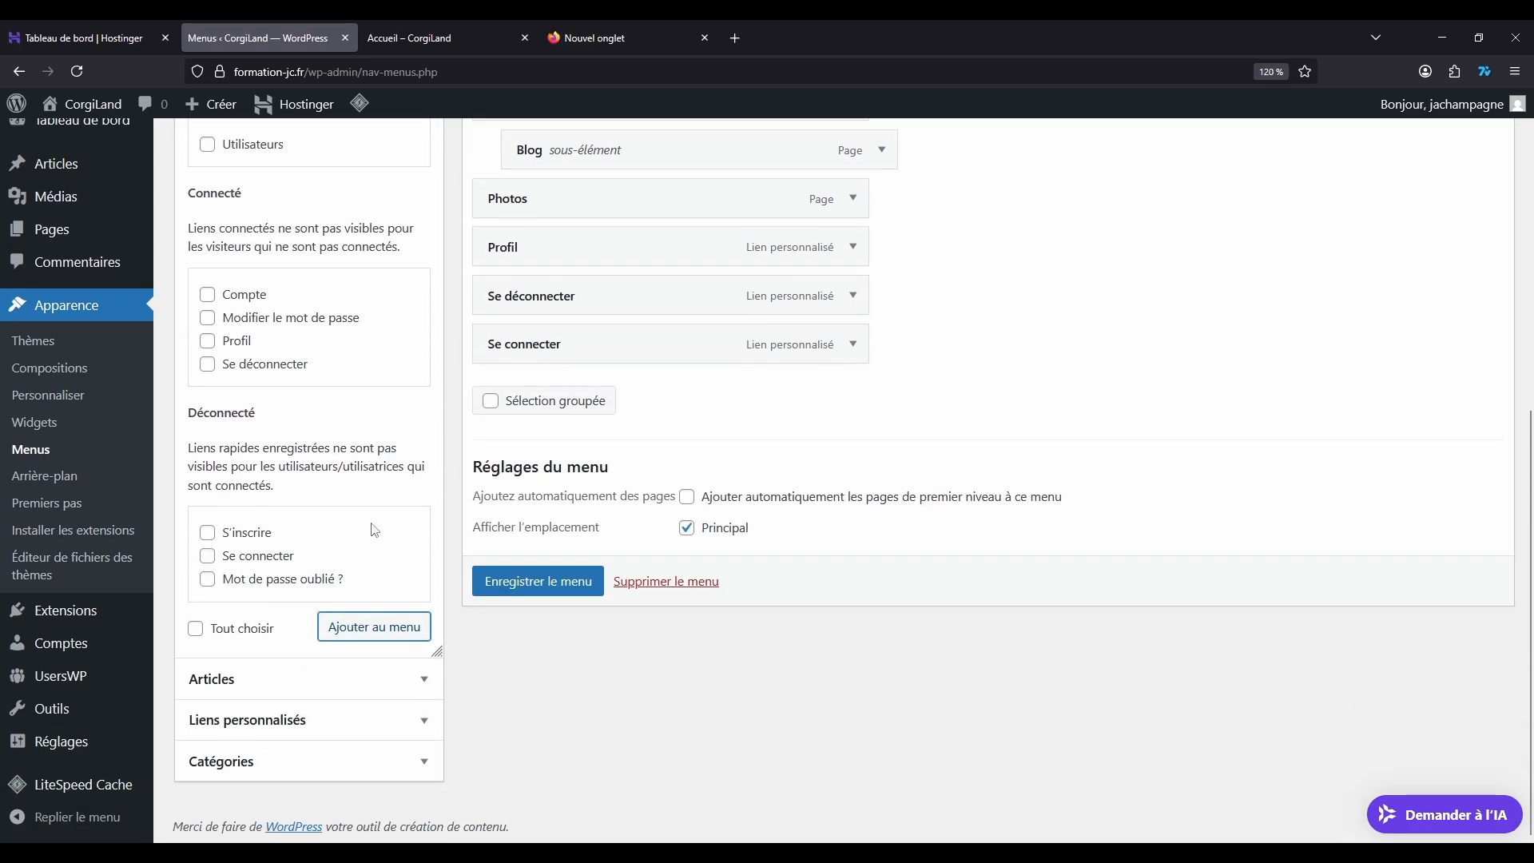
{"action": "scroll", "coordinate": [374, 530], "scroll_direction": "up", "scroll_amount": 4}
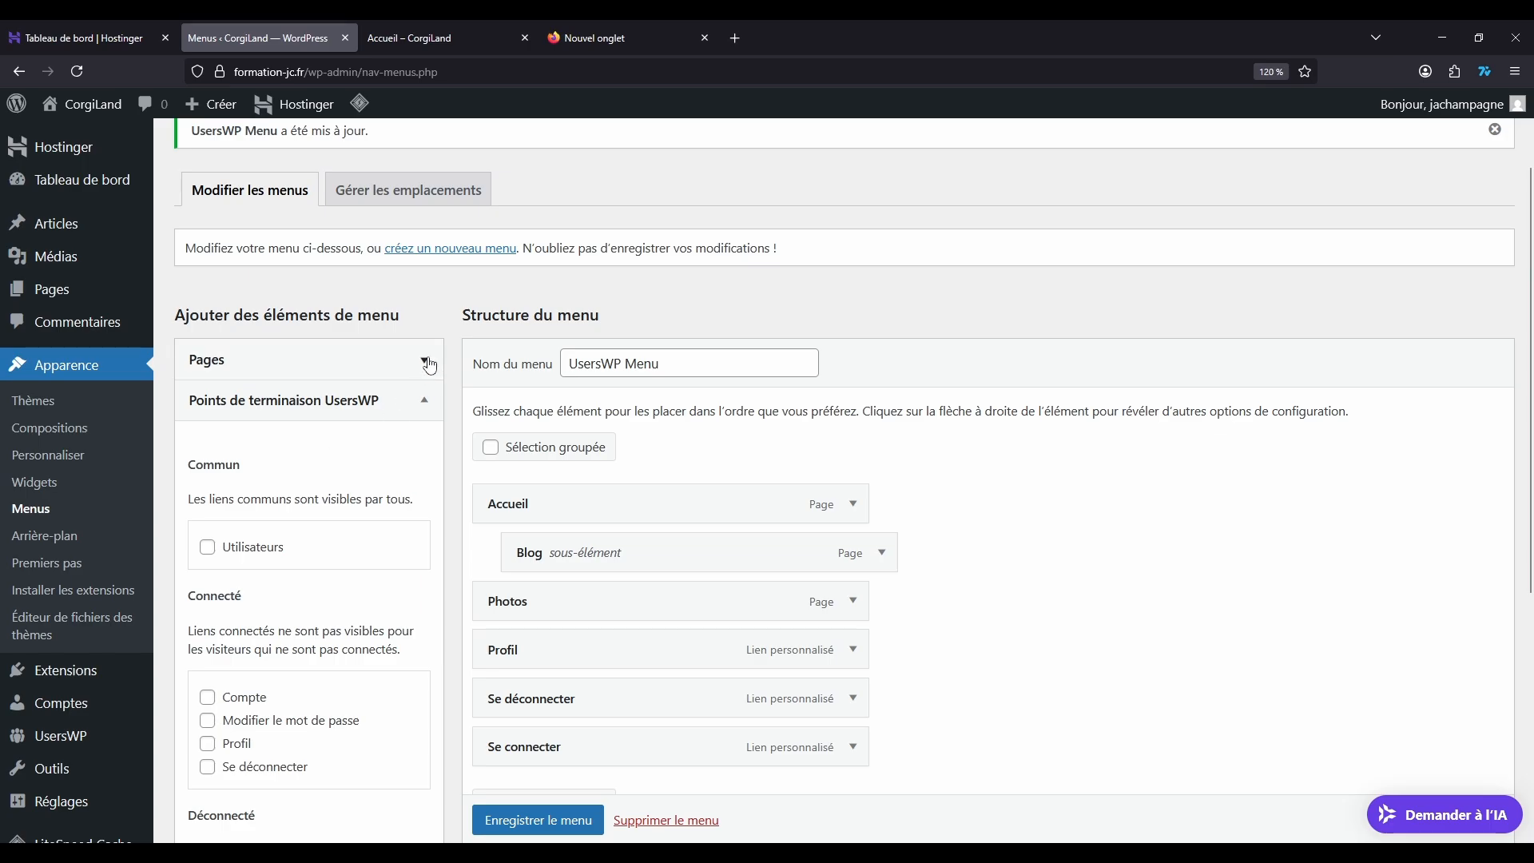
{"action": "left_click", "coordinate": [426, 361]}
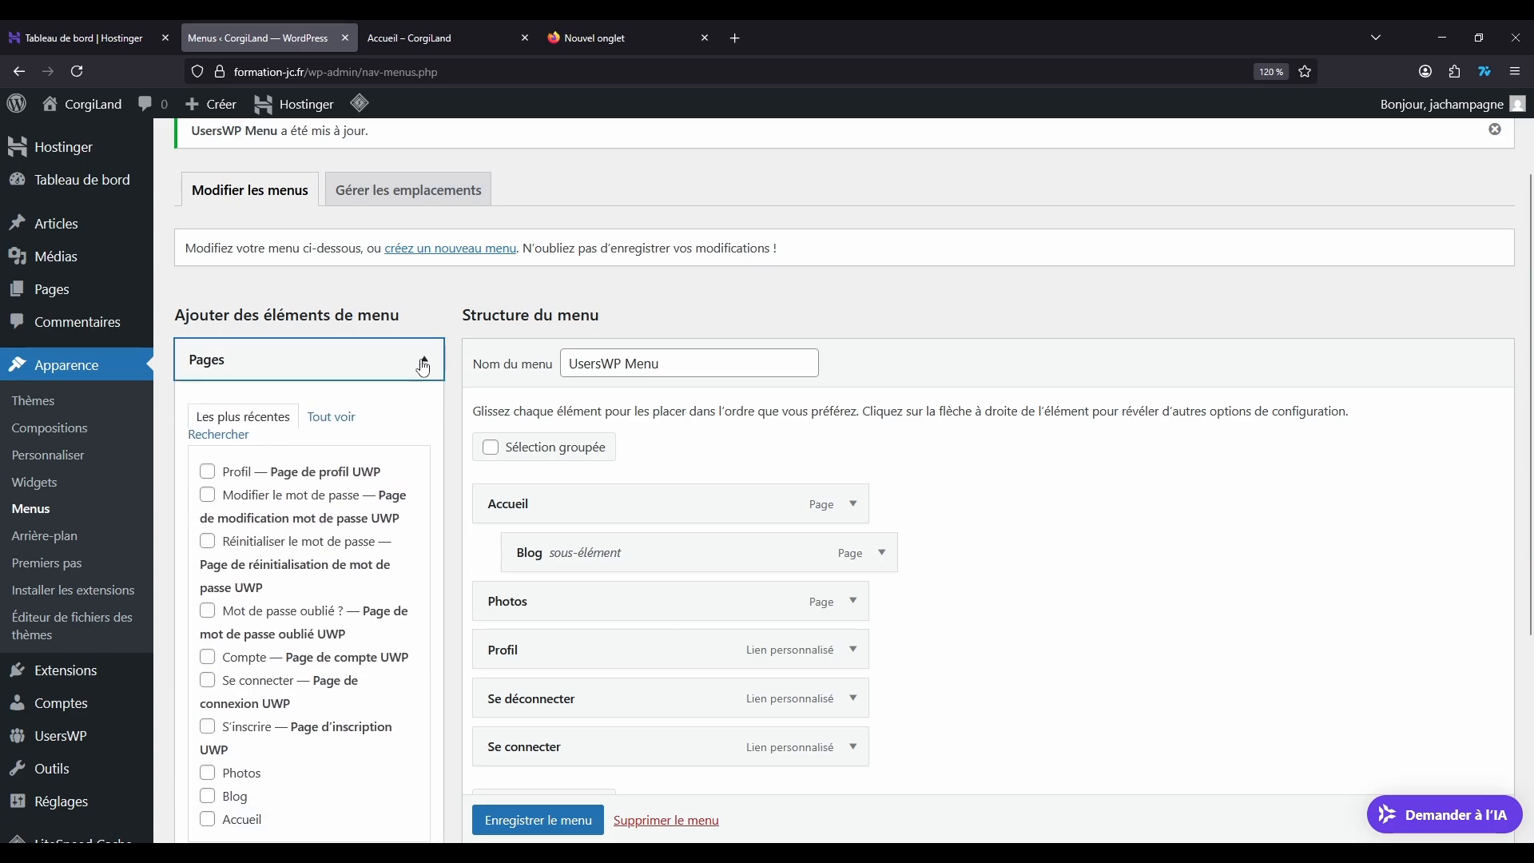
{"action": "scroll", "coordinate": [364, 500], "scroll_direction": "down", "scroll_amount": 3}
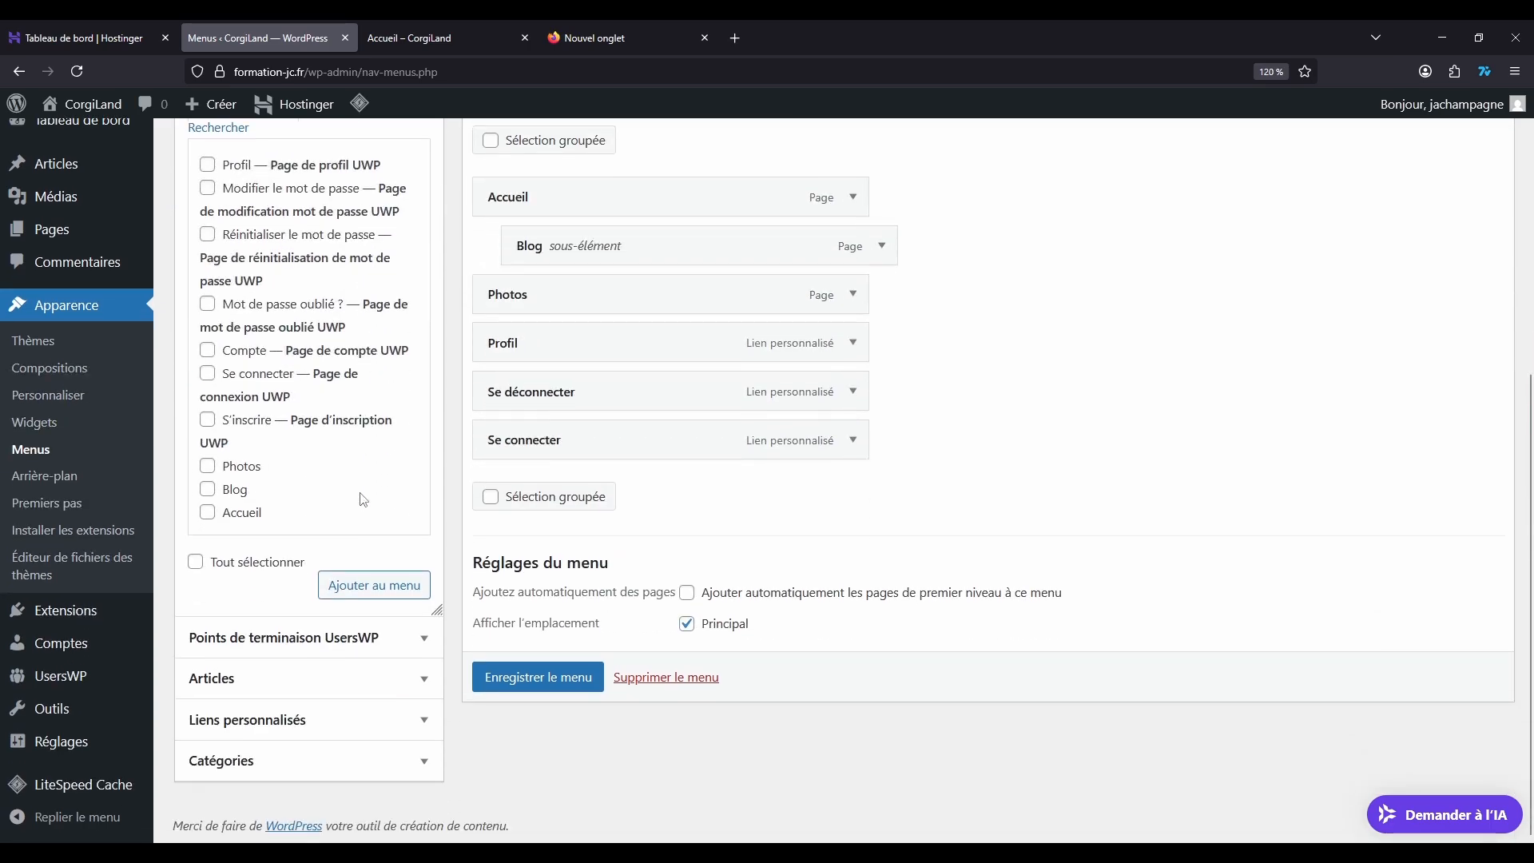
{"action": "scroll", "coordinate": [364, 499], "scroll_direction": "up", "scroll_amount": 2}
{"action": "scroll", "coordinate": [267, 437], "scroll_direction": "down", "scroll_amount": 3}
{"action": "scroll", "coordinate": [319, 360], "scroll_direction": "up", "scroll_amount": 3}
{"action": "left_click", "coordinate": [422, 252]}
Step: Save the UsersWP Menu and reload the public CorgiLand home page to check its navigation links
{"action": "scroll", "coordinate": [660, 508], "scroll_direction": "down", "scroll_amount": 2}
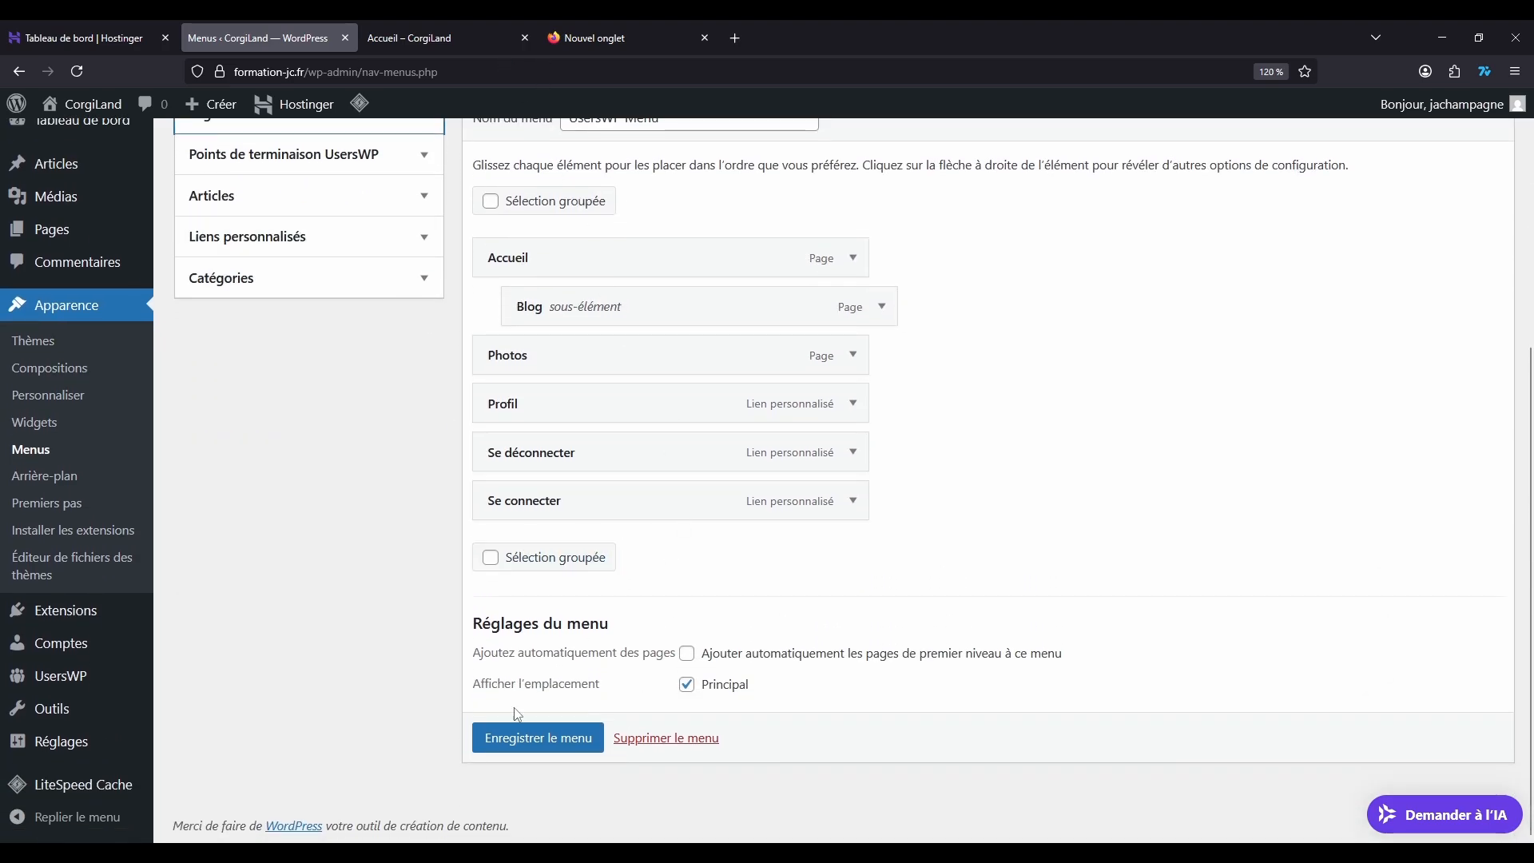
{"action": "left_click", "coordinate": [537, 737]}
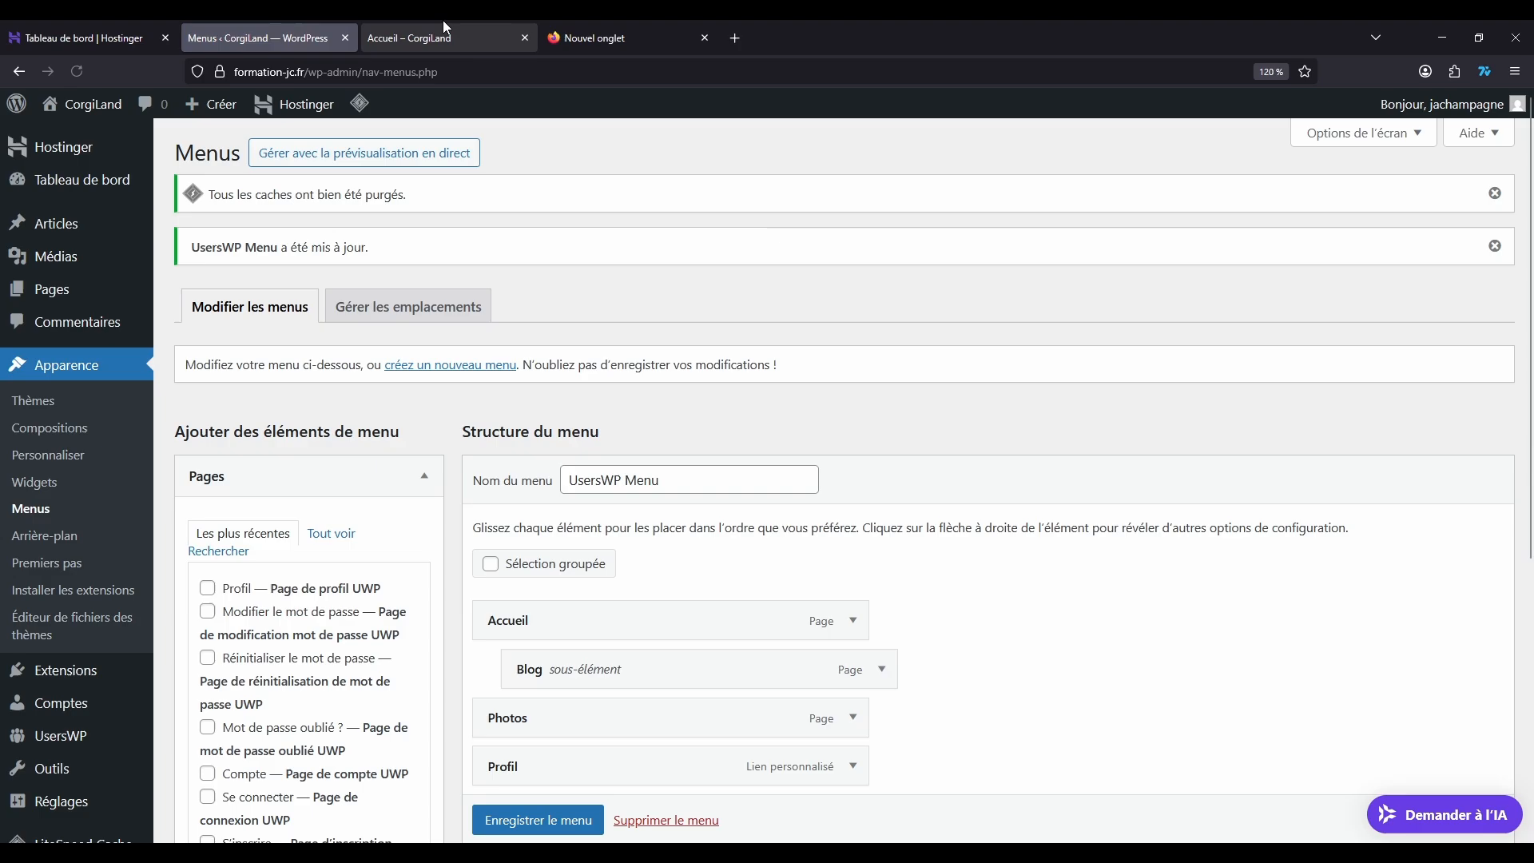
{"action": "left_click", "coordinate": [444, 22]}
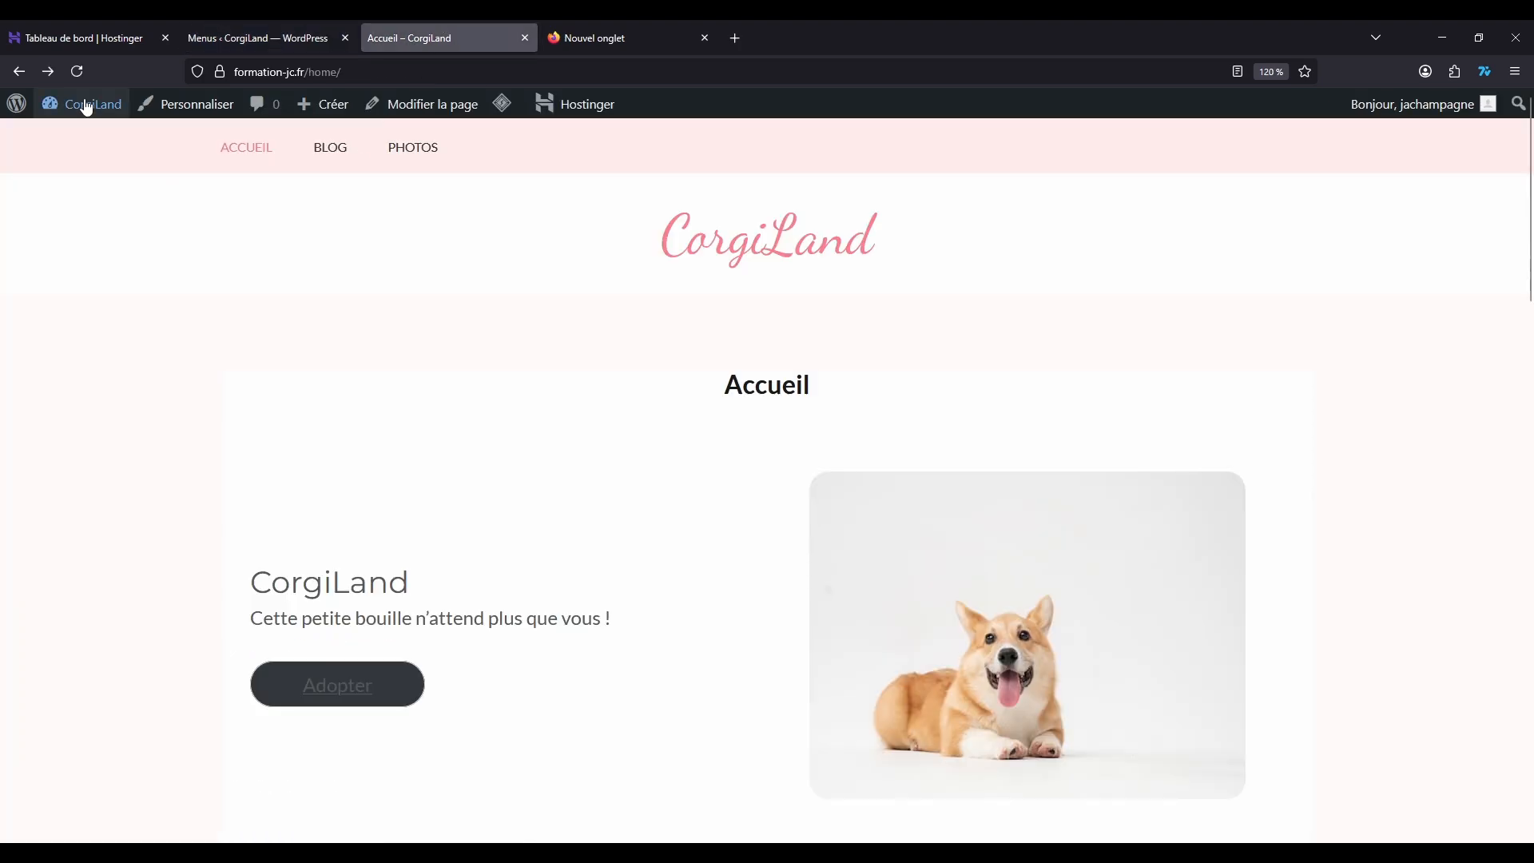
{"action": "key", "text": "F5"}
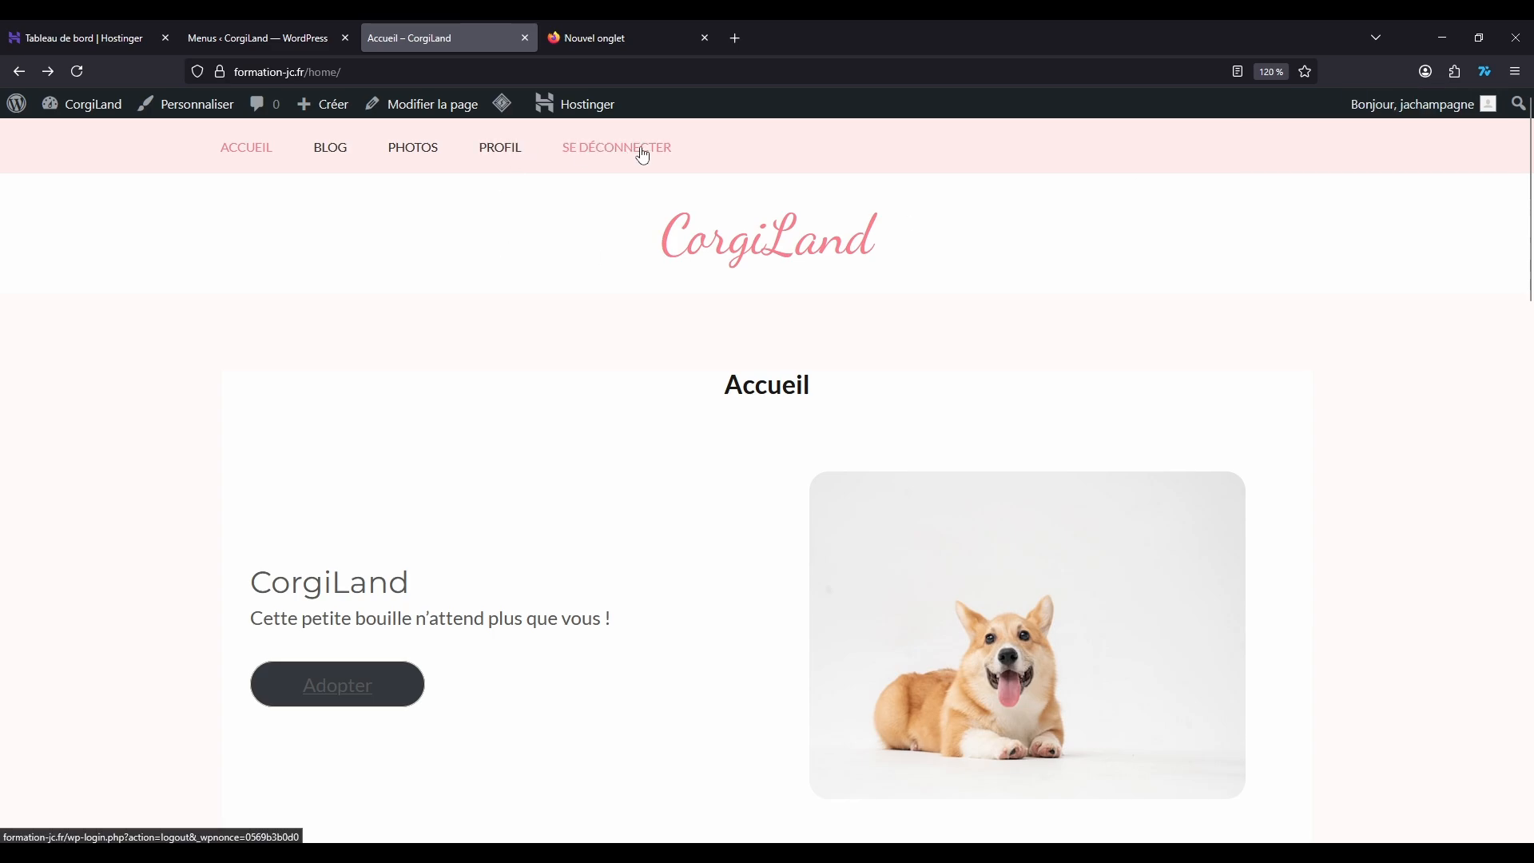
Step: Open the Profil link in the site navigation and examine the logged-in user's profile page
{"action": "left_click", "coordinate": [515, 152]}
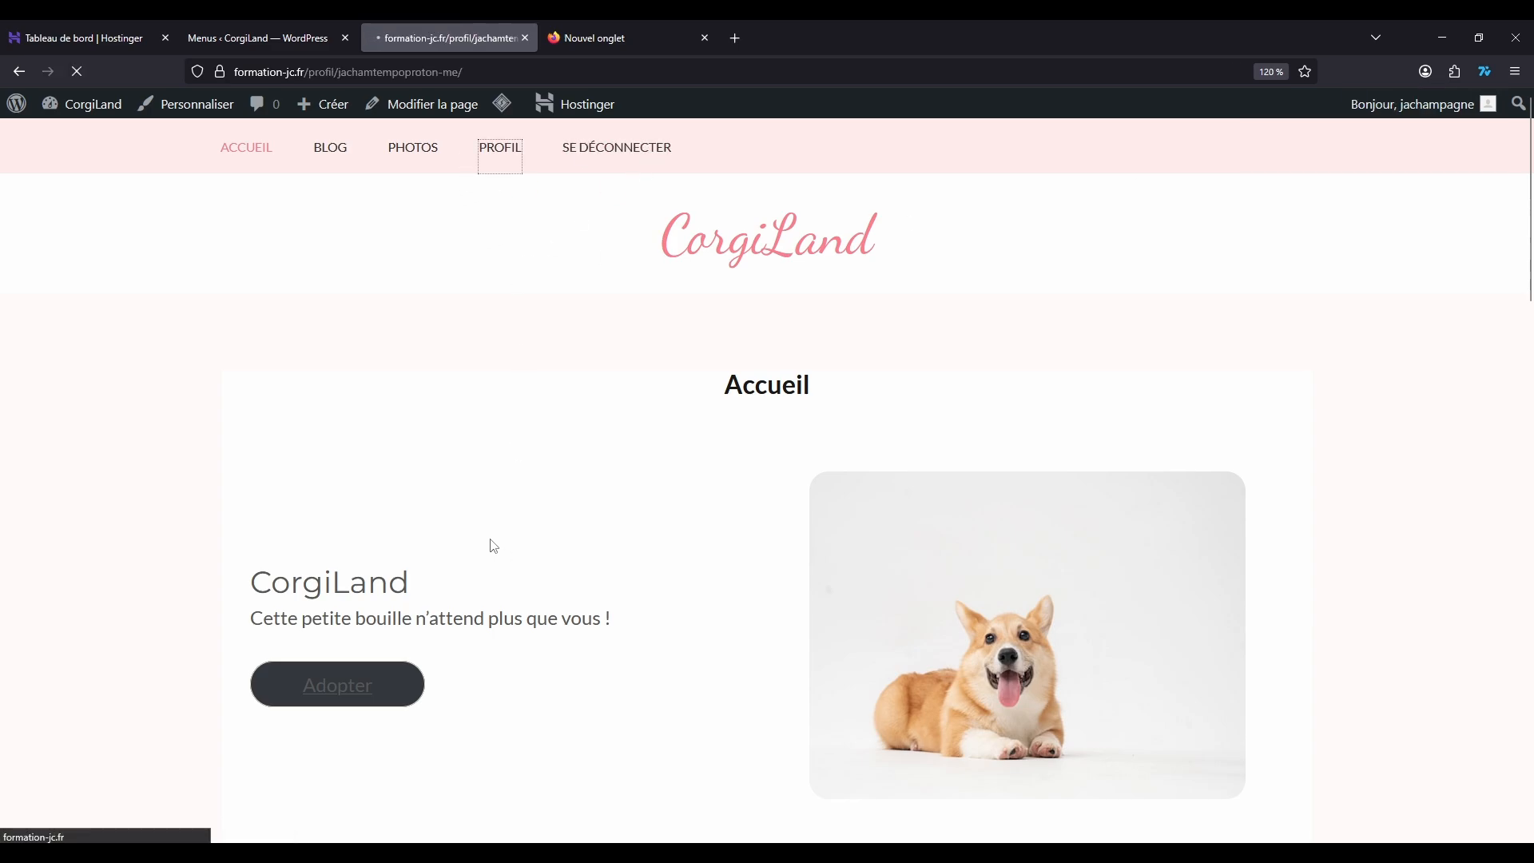
{"action": "scroll", "coordinate": [511, 423], "scroll_direction": "down", "scroll_amount": 2}
{"action": "scroll", "coordinate": [515, 409], "scroll_direction": "down", "scroll_amount": 4}
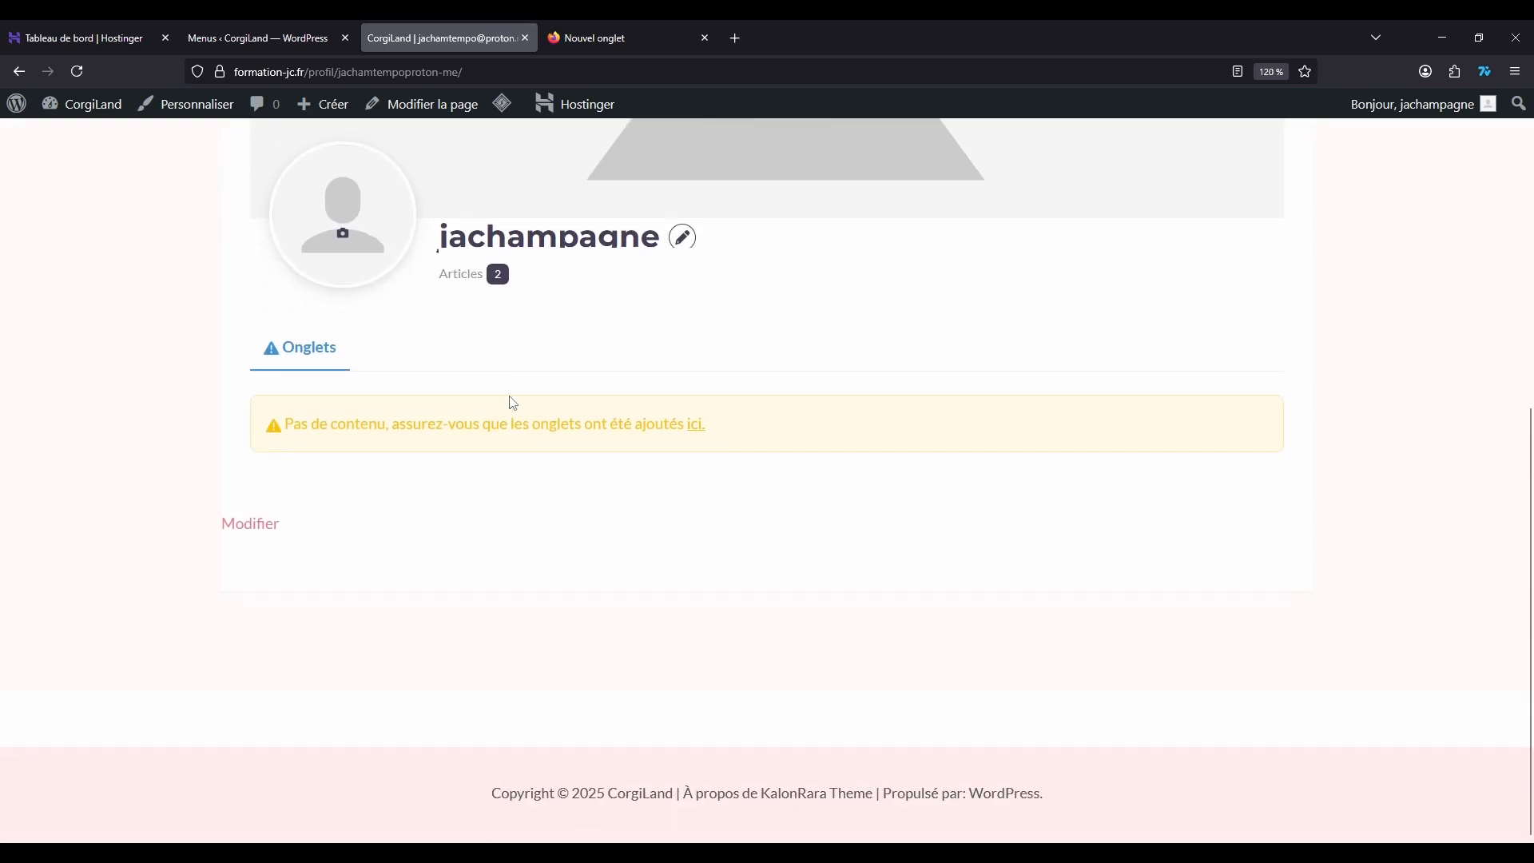
{"action": "scroll", "coordinate": [506, 400], "scroll_direction": "up", "scroll_amount": 5}
{"action": "scroll", "coordinate": [496, 415], "scroll_direction": "down", "scroll_amount": 5}
{"action": "scroll", "coordinate": [486, 430], "scroll_direction": "up", "scroll_amount": 3}
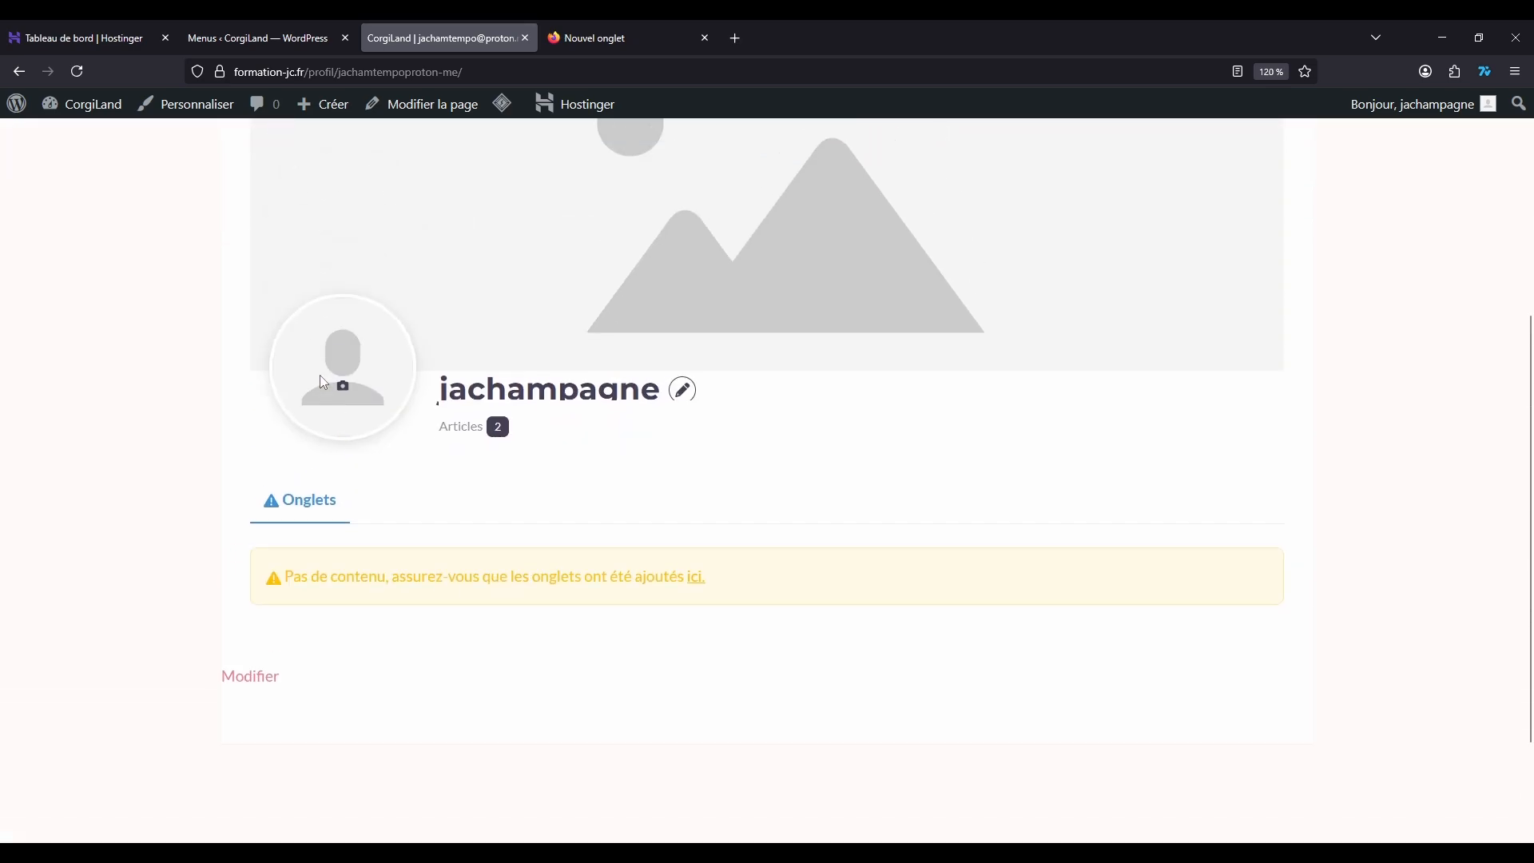
{"action": "scroll", "coordinate": [421, 517], "scroll_direction": "up", "scroll_amount": 5}
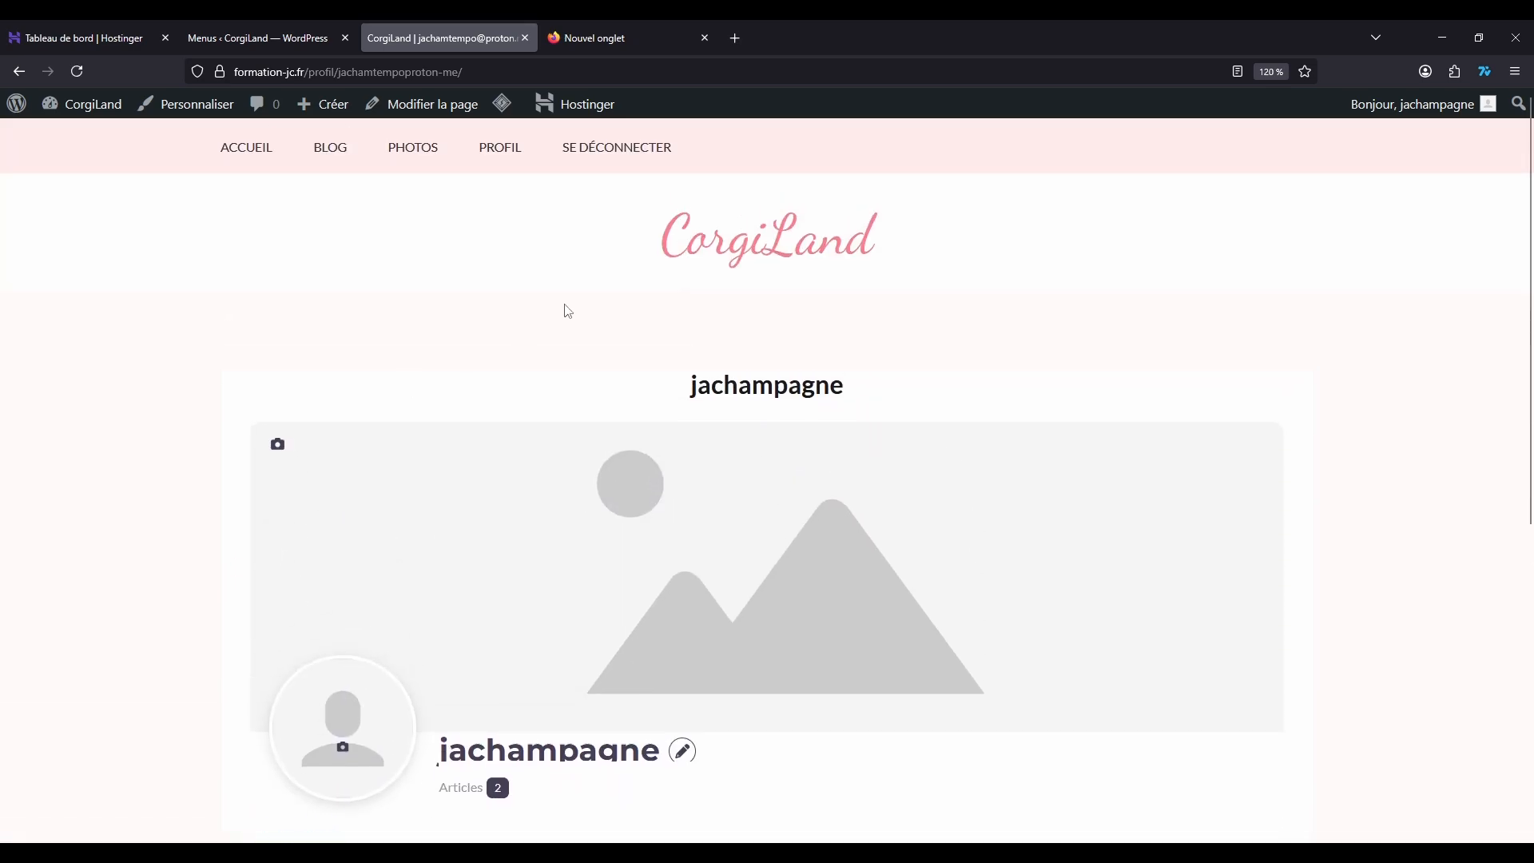
{"action": "left_click", "coordinate": [503, 147]}
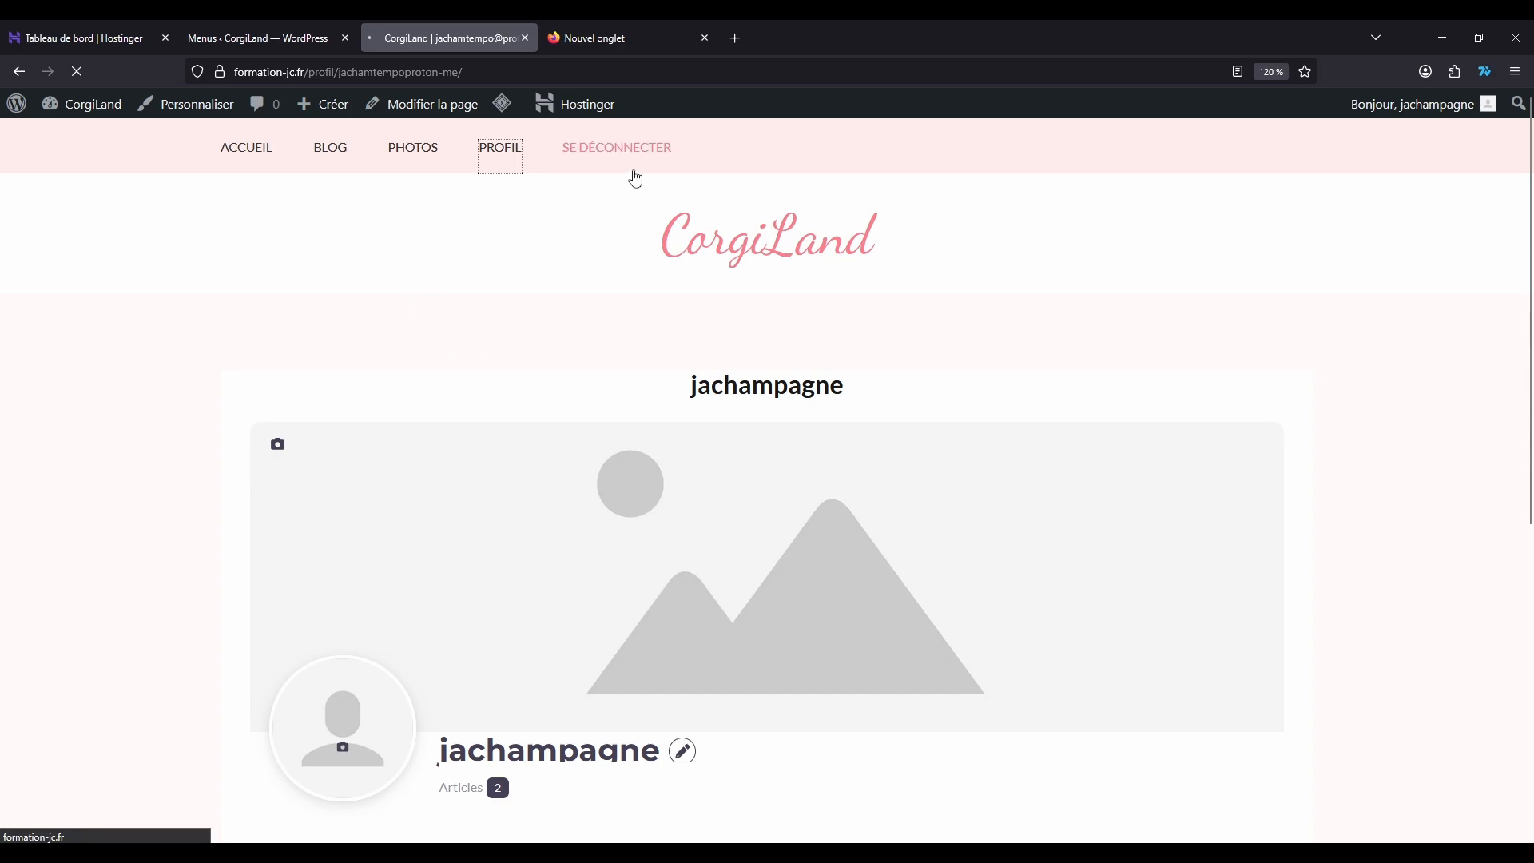
Step: Log out through the site's Se déconnecter link and view the Accueil page as a visitor
{"action": "left_click", "coordinate": [626, 149]}
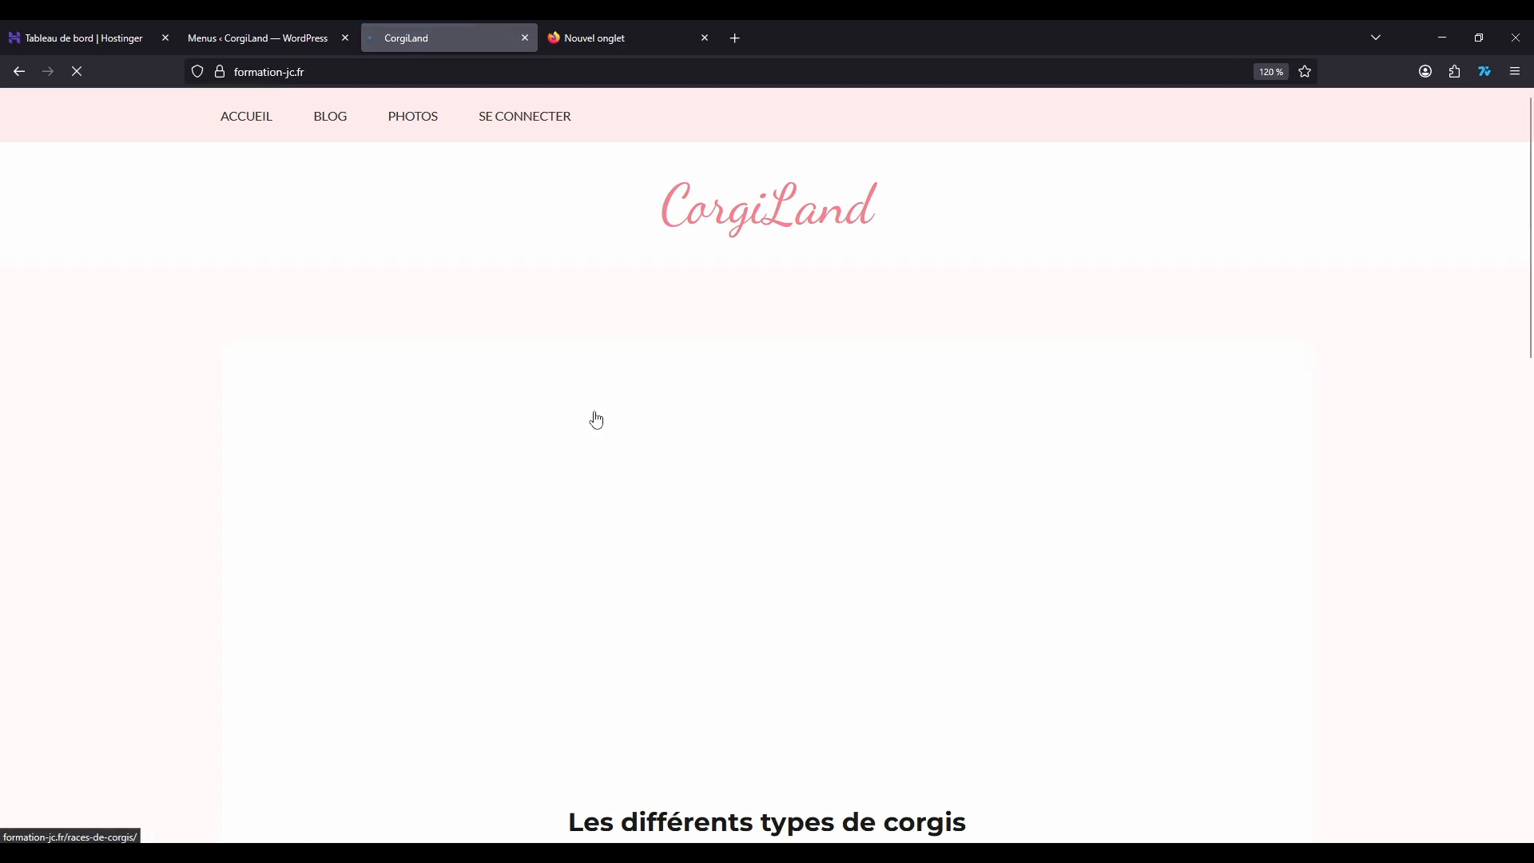
{"action": "scroll", "coordinate": [410, 333], "scroll_direction": "down", "scroll_amount": 10}
{"action": "scroll", "coordinate": [410, 333], "scroll_direction": "up", "scroll_amount": 10}
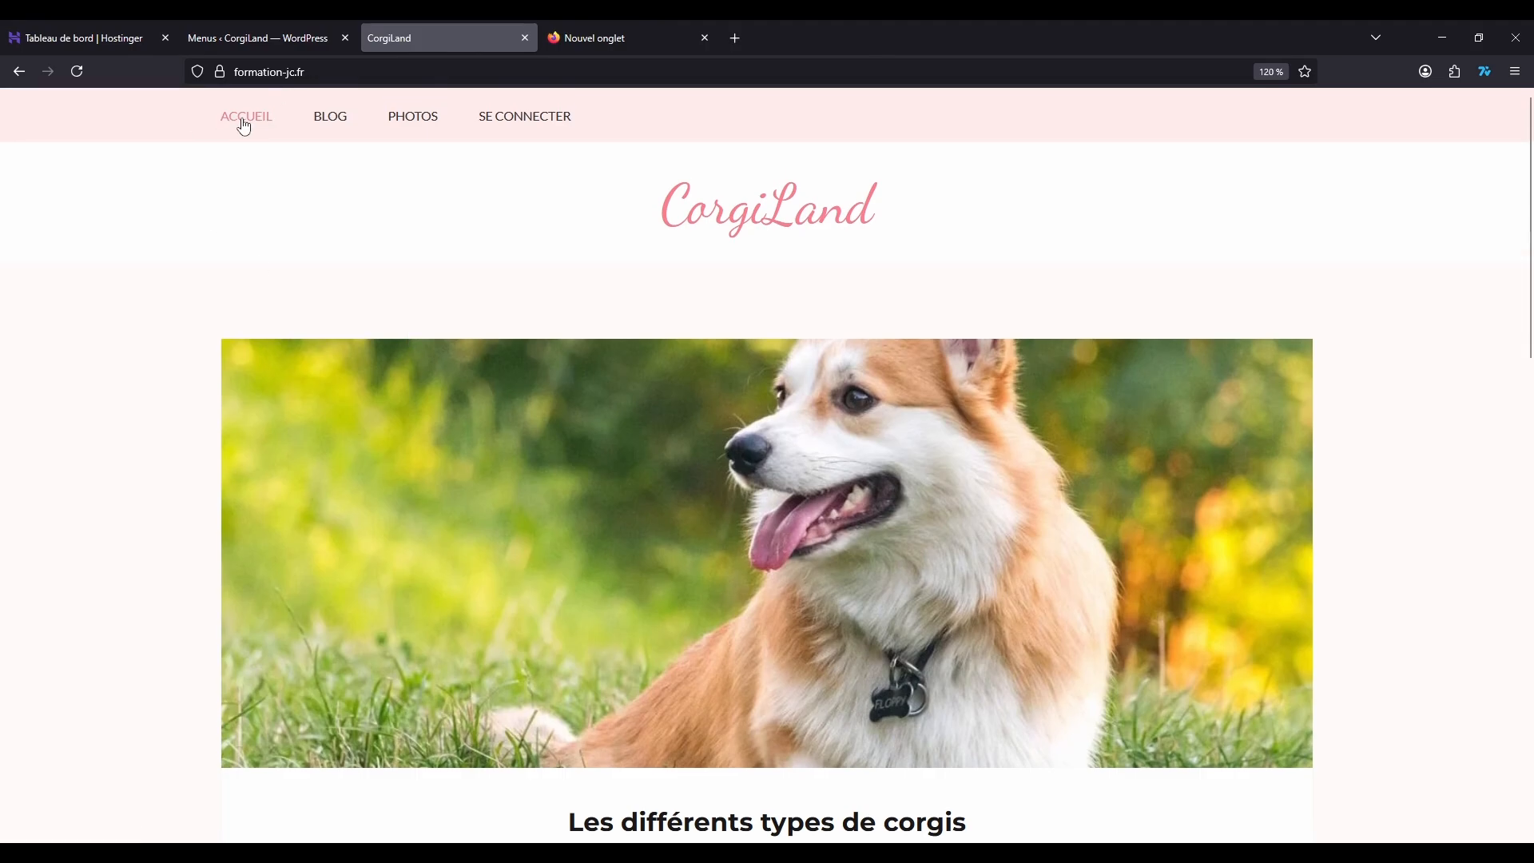
{"action": "left_click", "coordinate": [245, 126]}
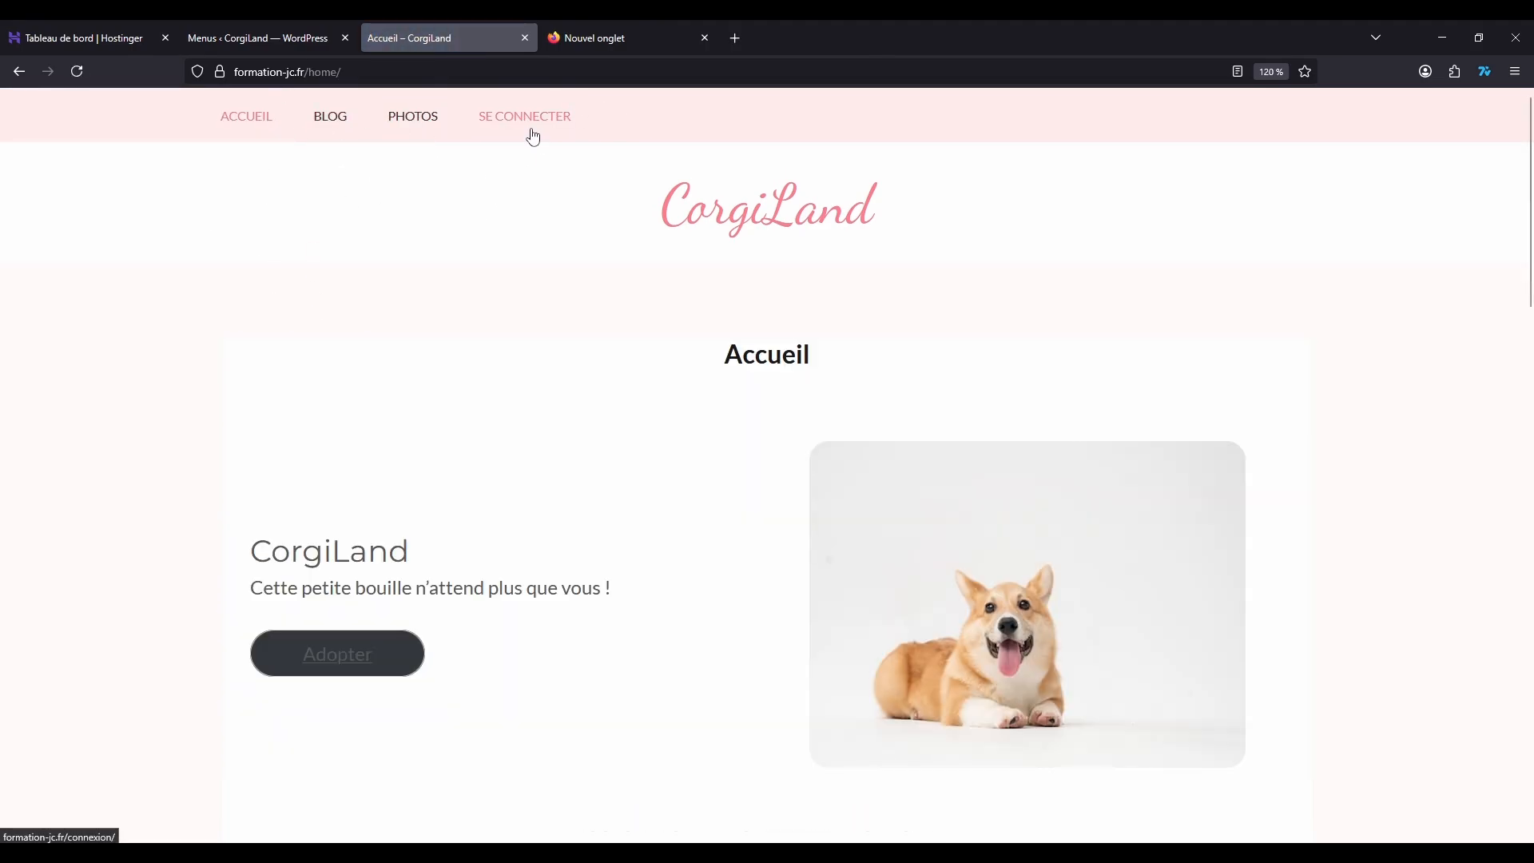
Step: Check the site's login form and the account creation form linked from it, and close the form
{"action": "left_click", "coordinate": [529, 128]}
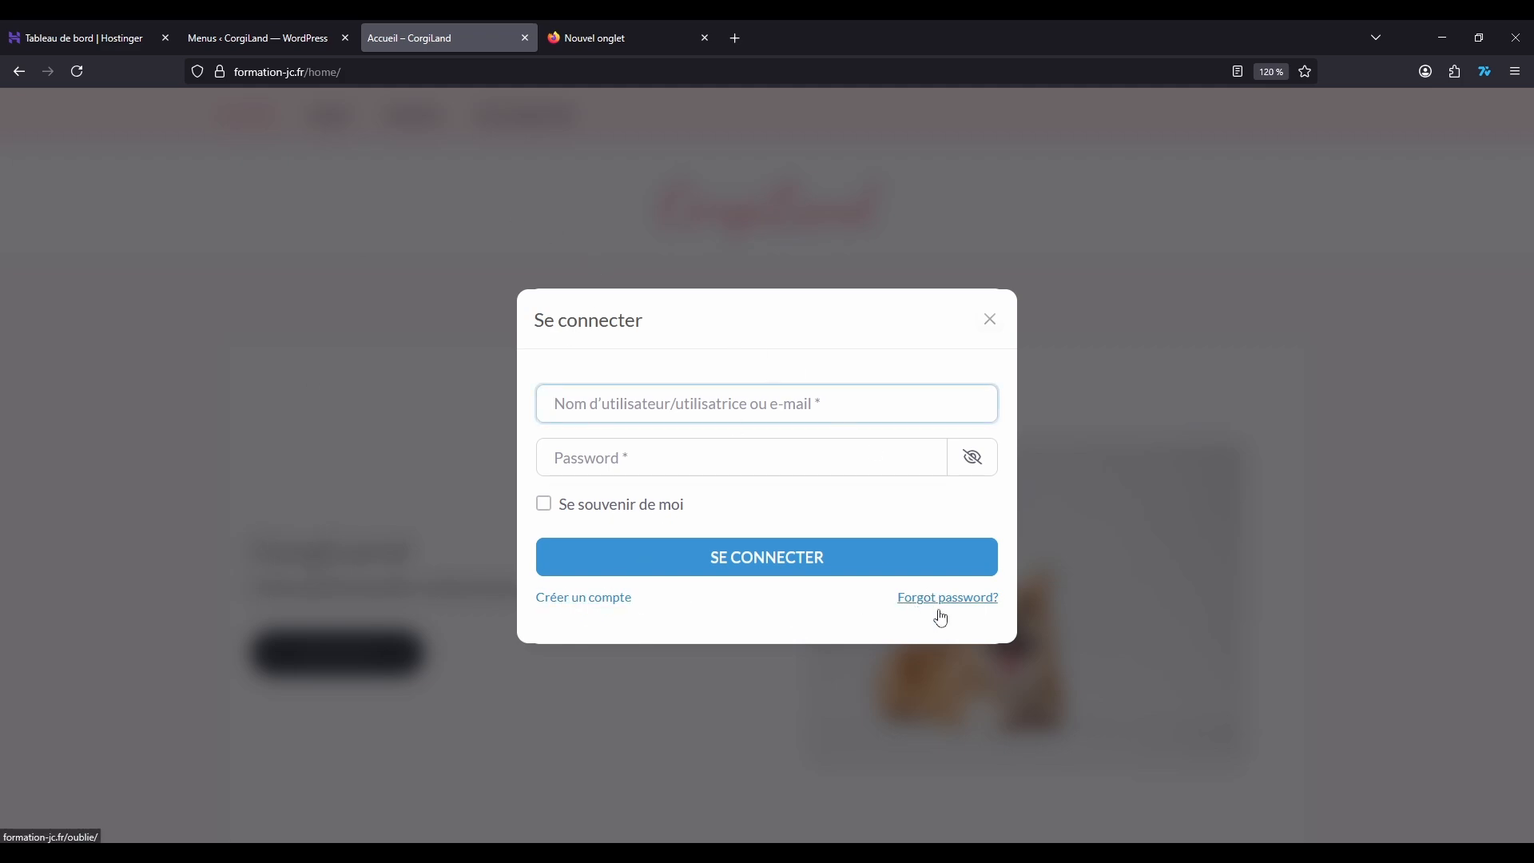
{"action": "left_click", "coordinate": [584, 597]}
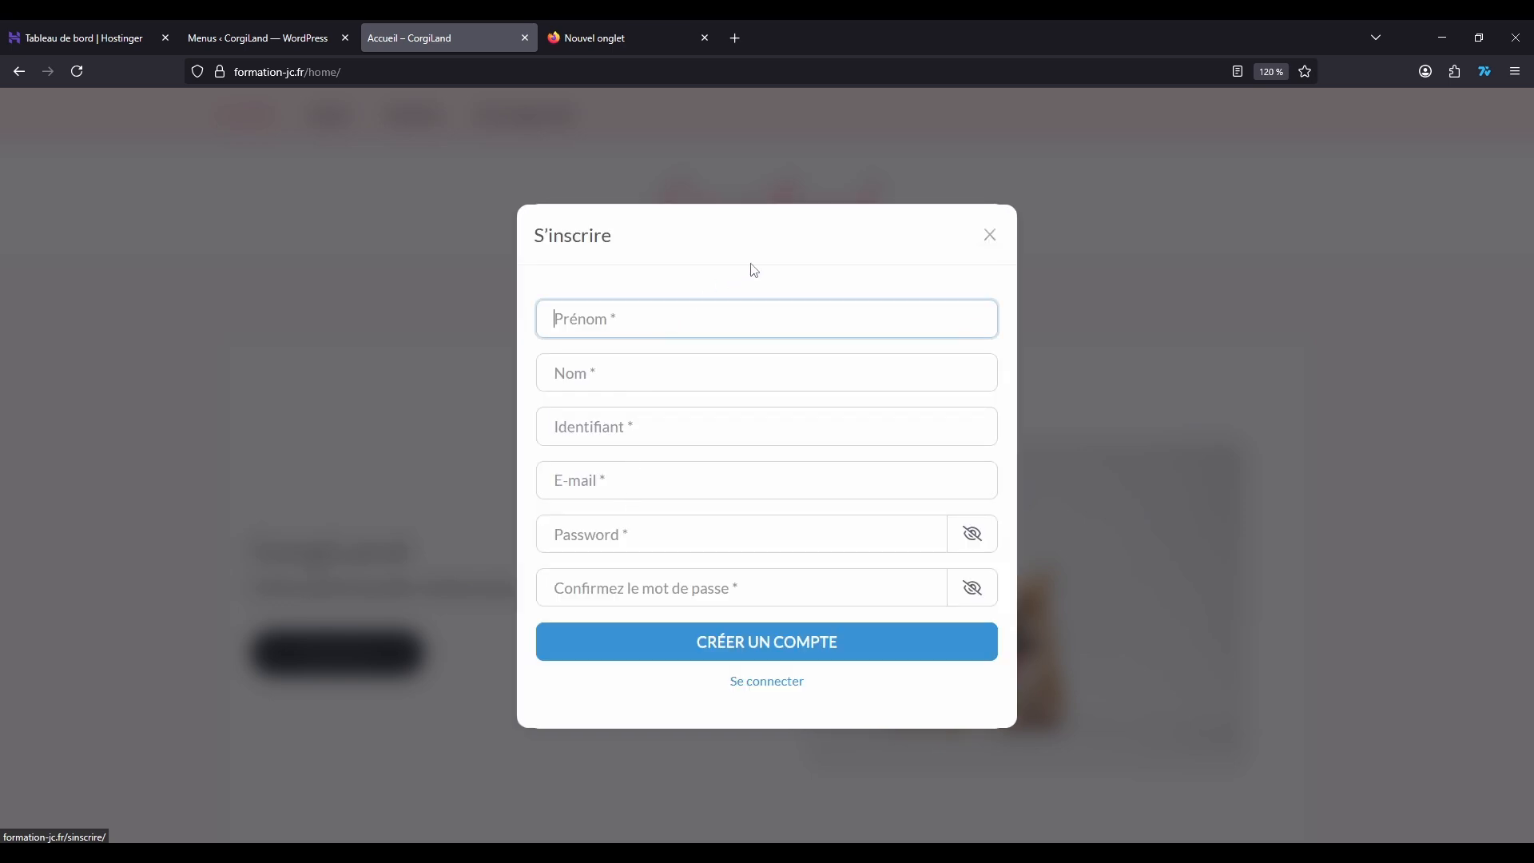
{"action": "left_click", "coordinate": [991, 238]}
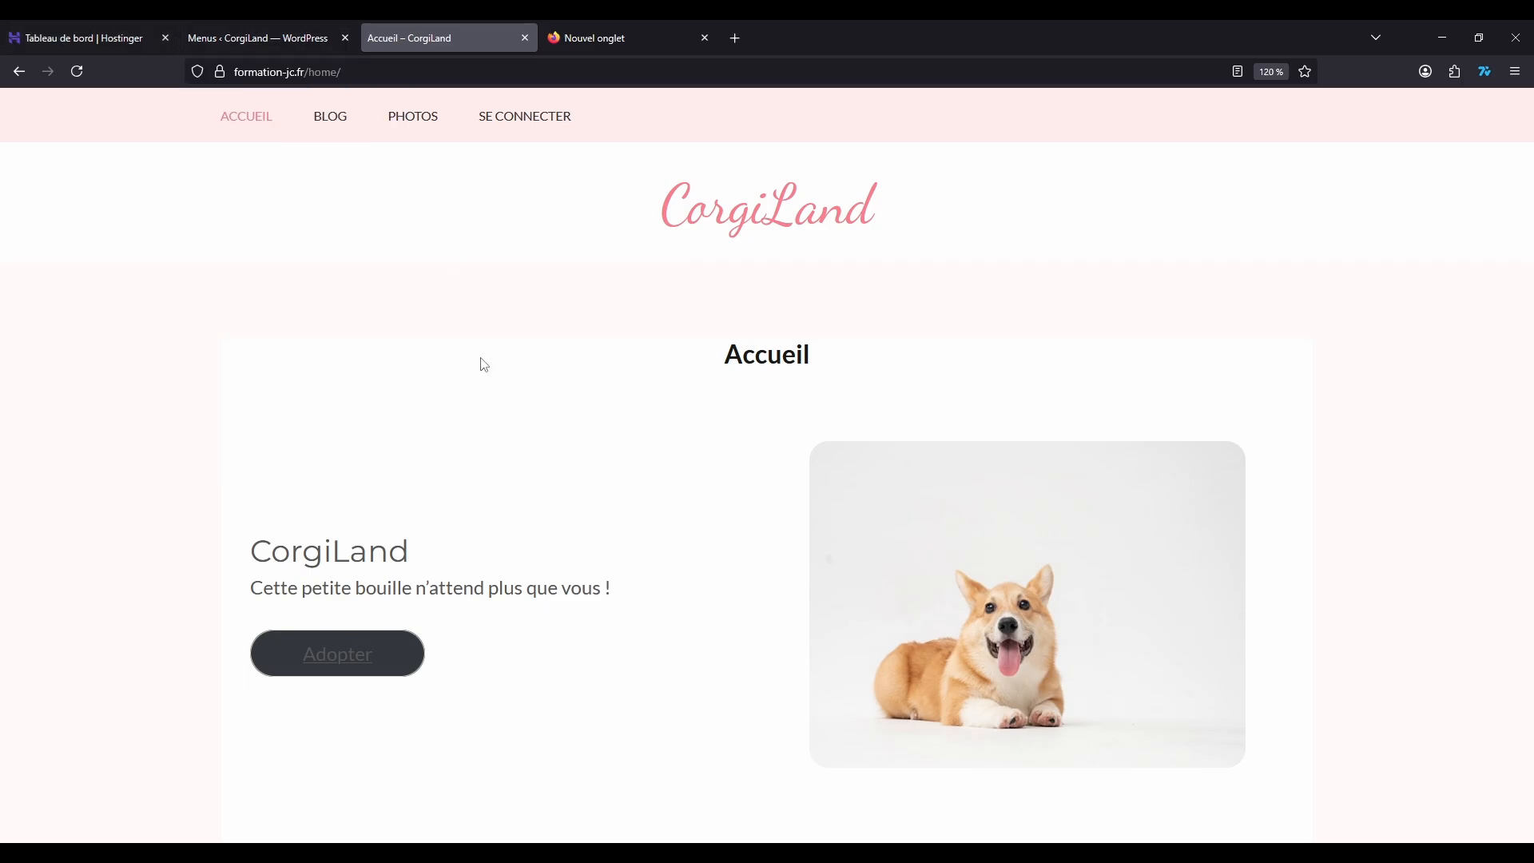
Step: Return to the WordPress admin and open the UsersWP general settings
{"action": "left_click", "coordinate": [273, 24]}
{"action": "scroll", "coordinate": [593, 525], "scroll_direction": "down", "scroll_amount": 4}
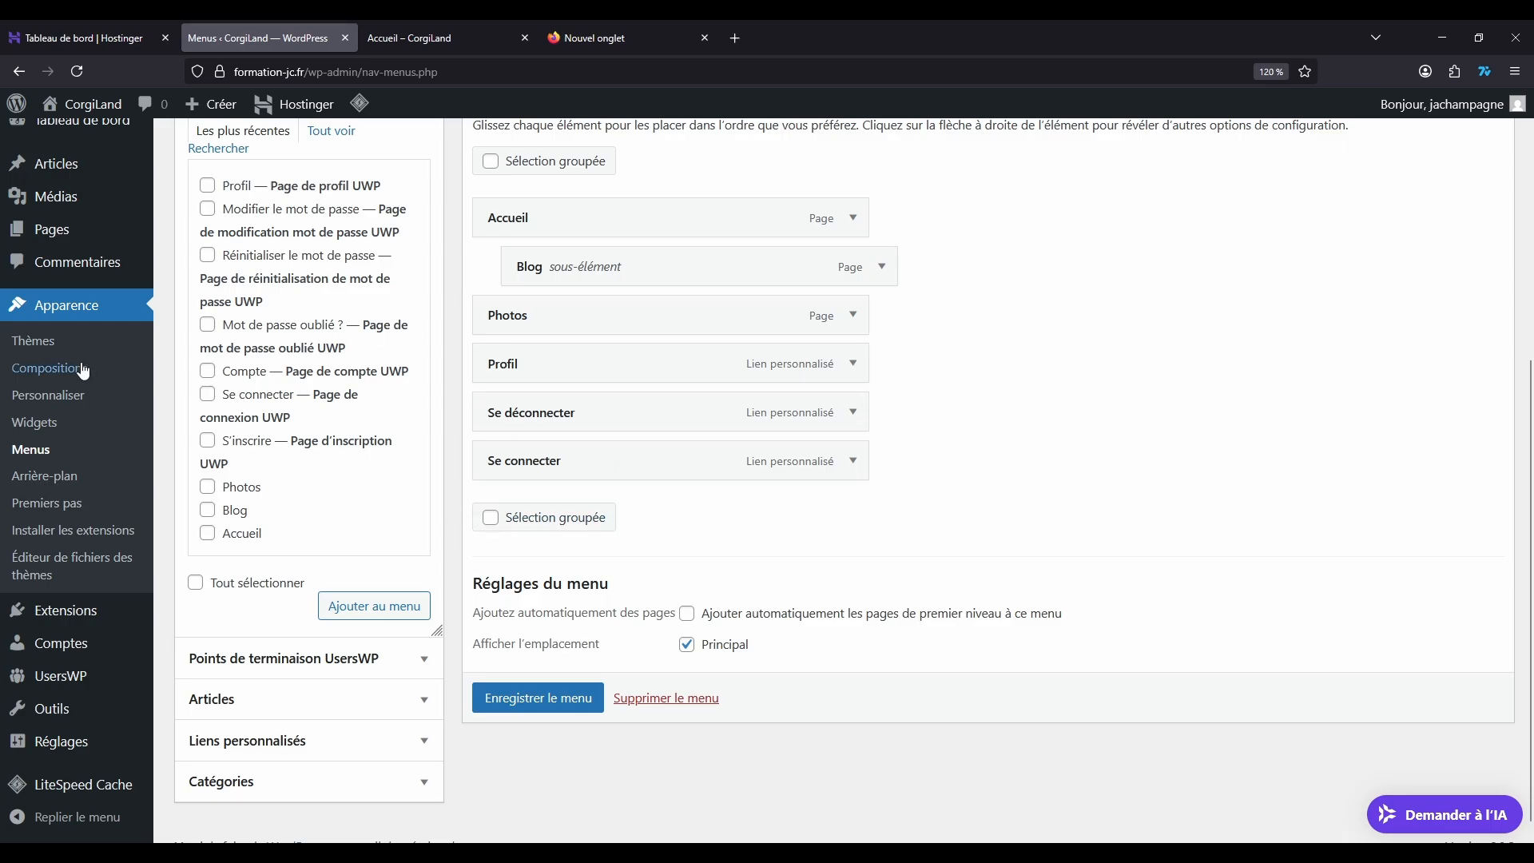
{"action": "scroll", "coordinate": [72, 519], "scroll_direction": "down", "scroll_amount": 1}
{"action": "mouse_move", "coordinate": [88, 679]}
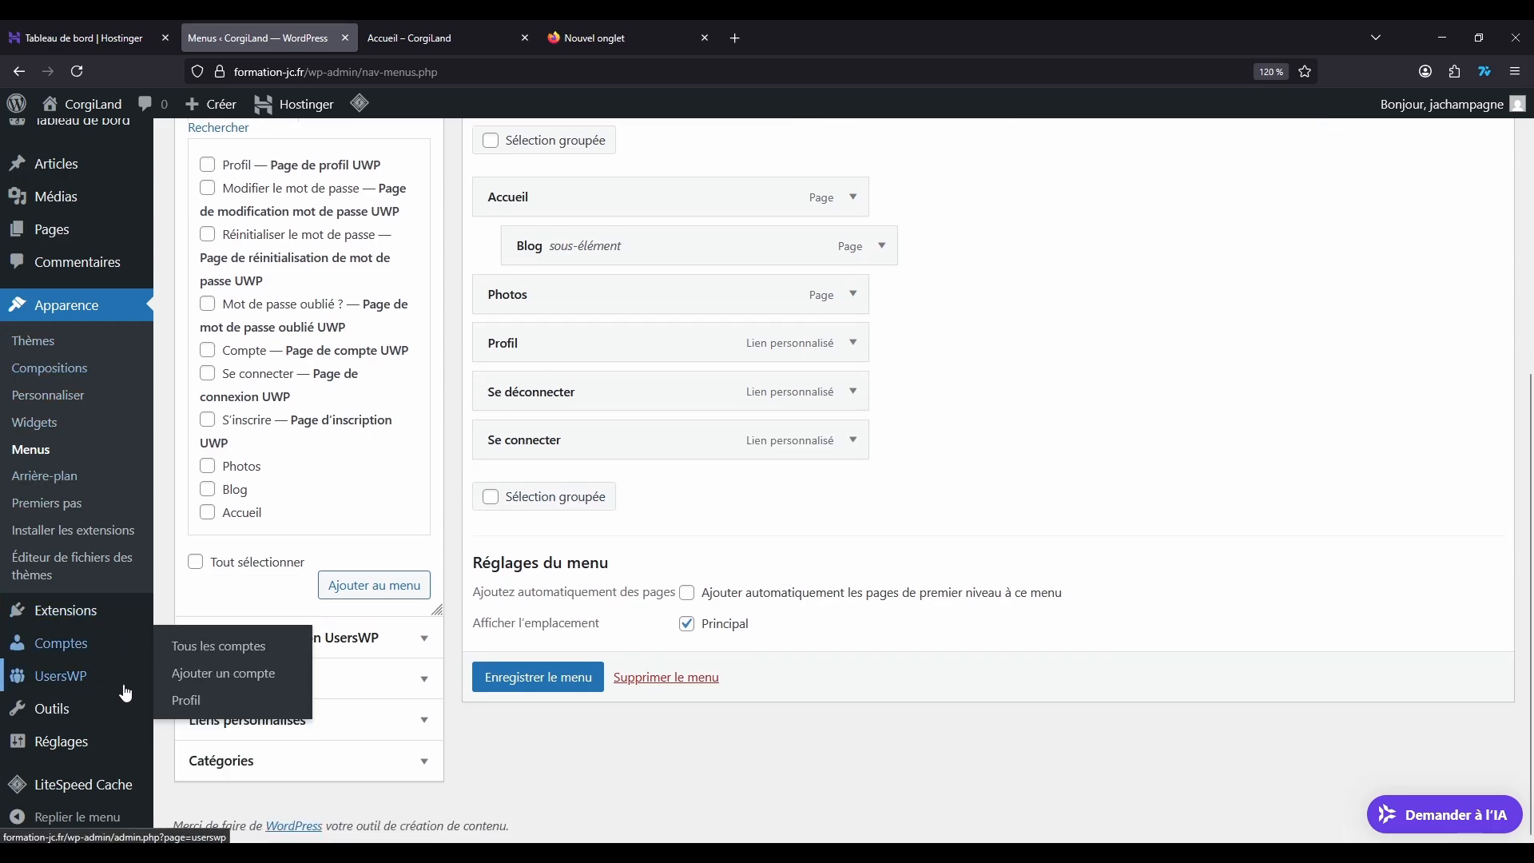
{"action": "left_click", "coordinate": [214, 631]}
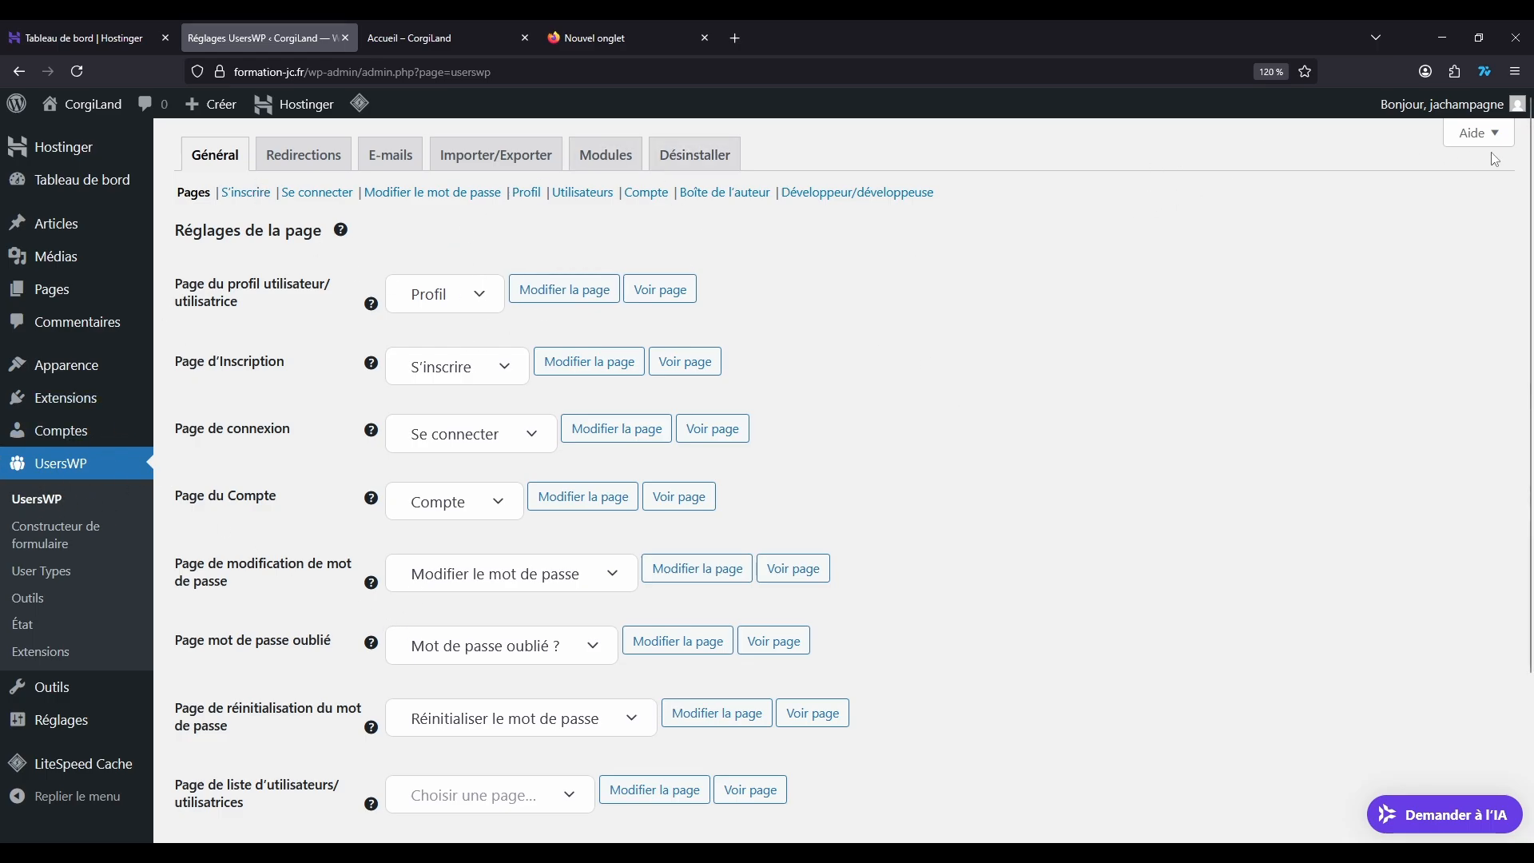
Step: Examine the UsersWP help section and the page assignments in the general settings
{"action": "left_click", "coordinate": [1474, 134]}
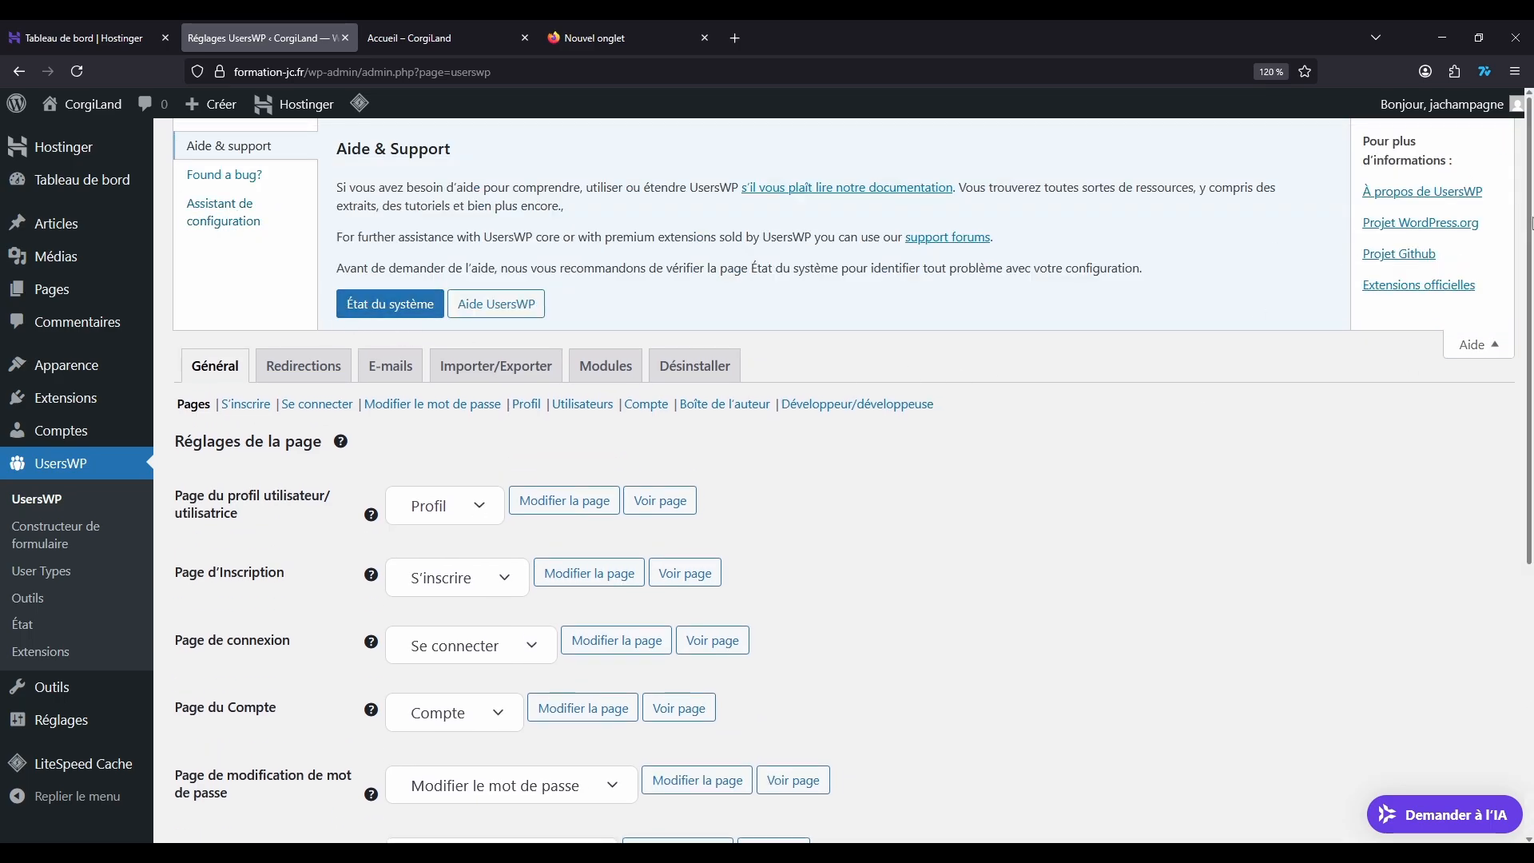
{"action": "left_click", "coordinate": [1474, 345]}
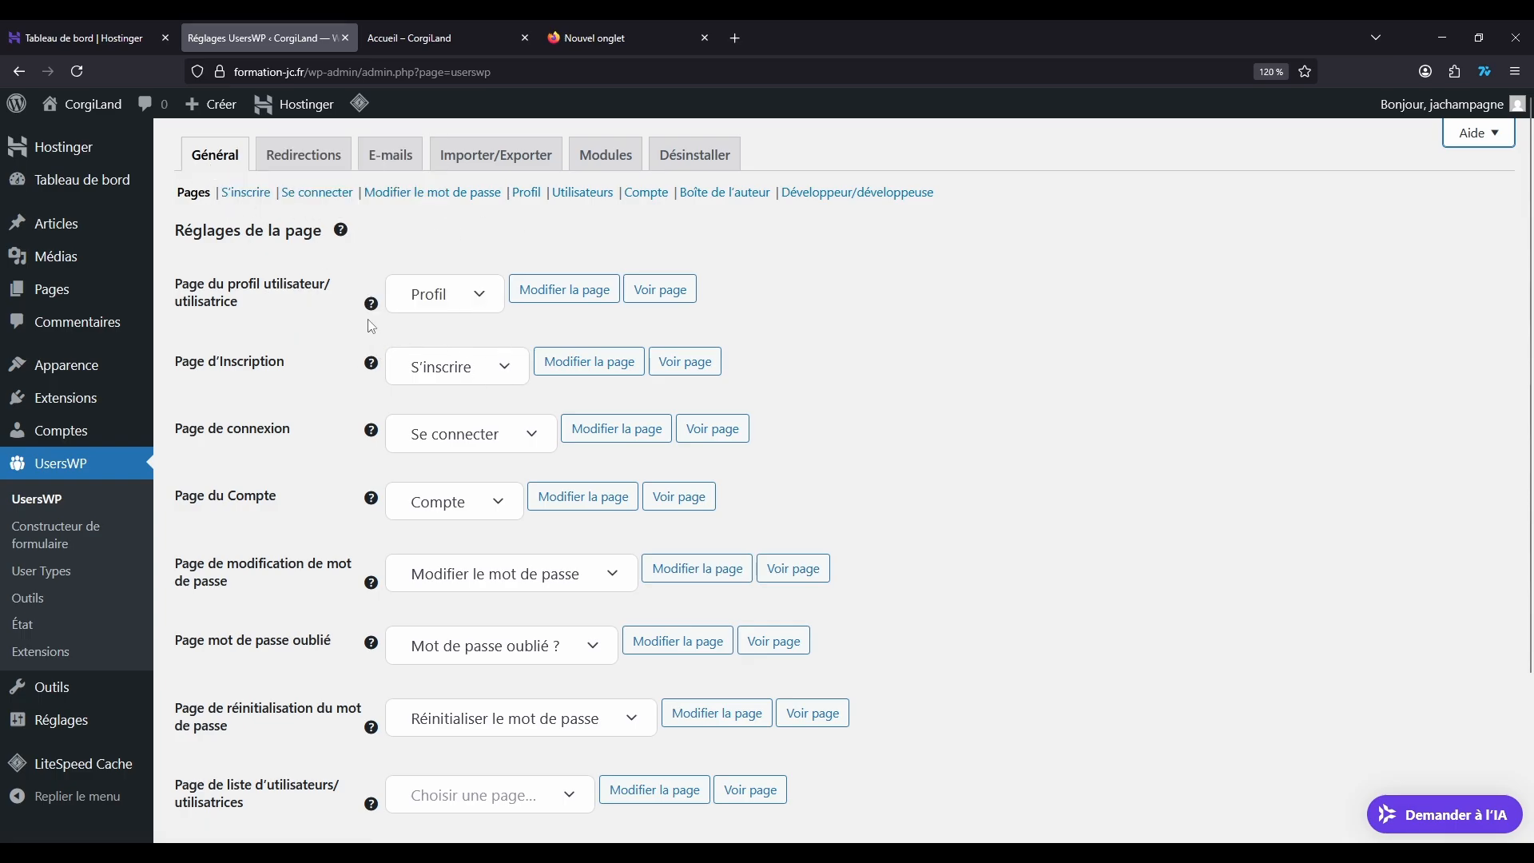
{"action": "mouse_move", "coordinate": [372, 315]}
{"action": "scroll", "coordinate": [535, 583], "scroll_direction": "down", "scroll_amount": 3}
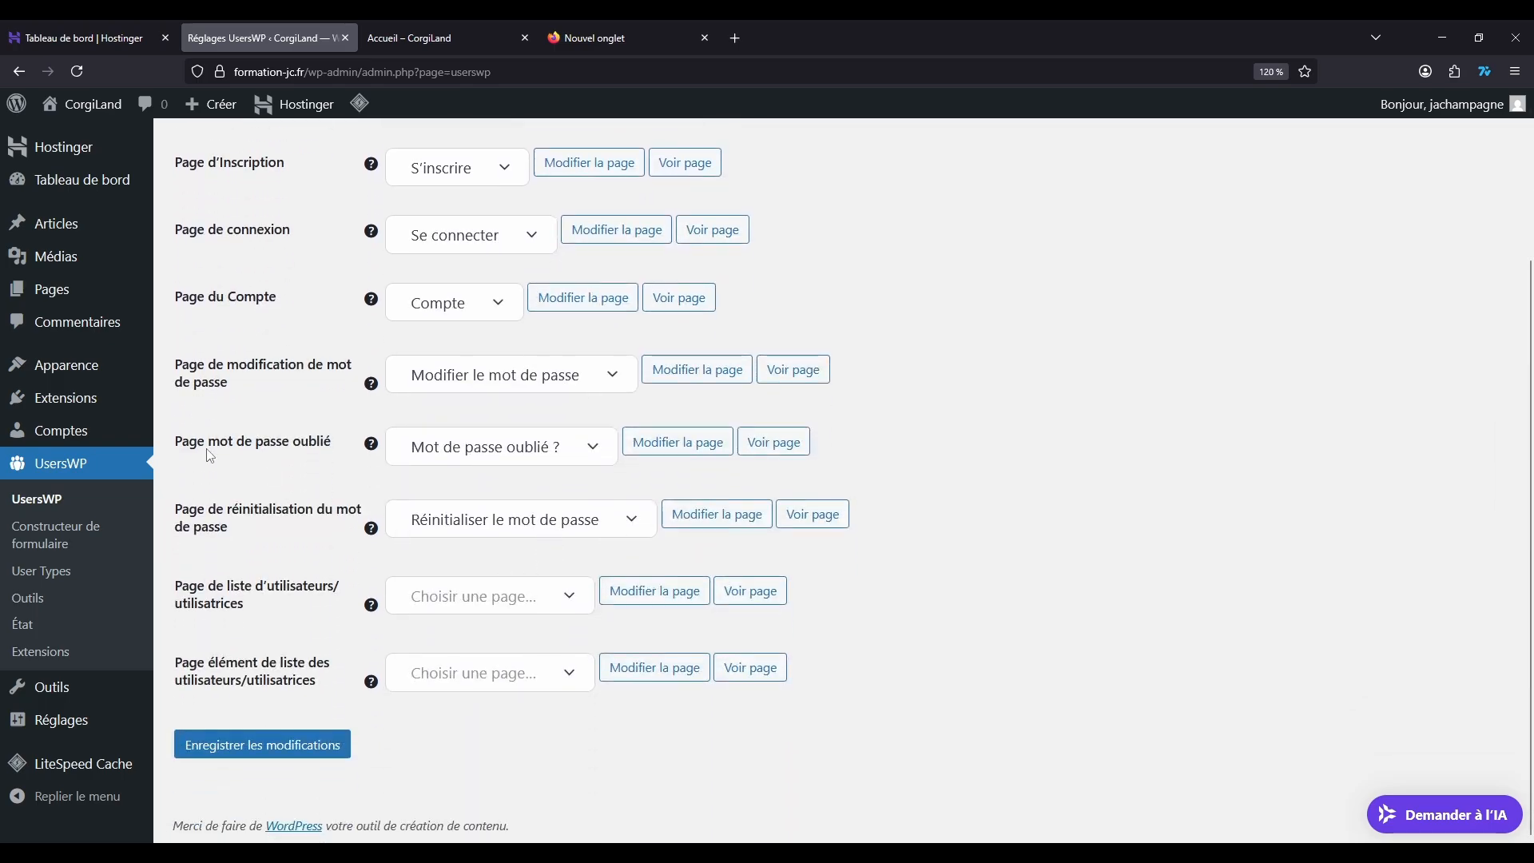
Step: Open the site's pages list in a separate tab and look over the pages created by UsersWP
{"action": "right_click", "coordinate": [61, 300]}
{"action": "left_click", "coordinate": [107, 305]}
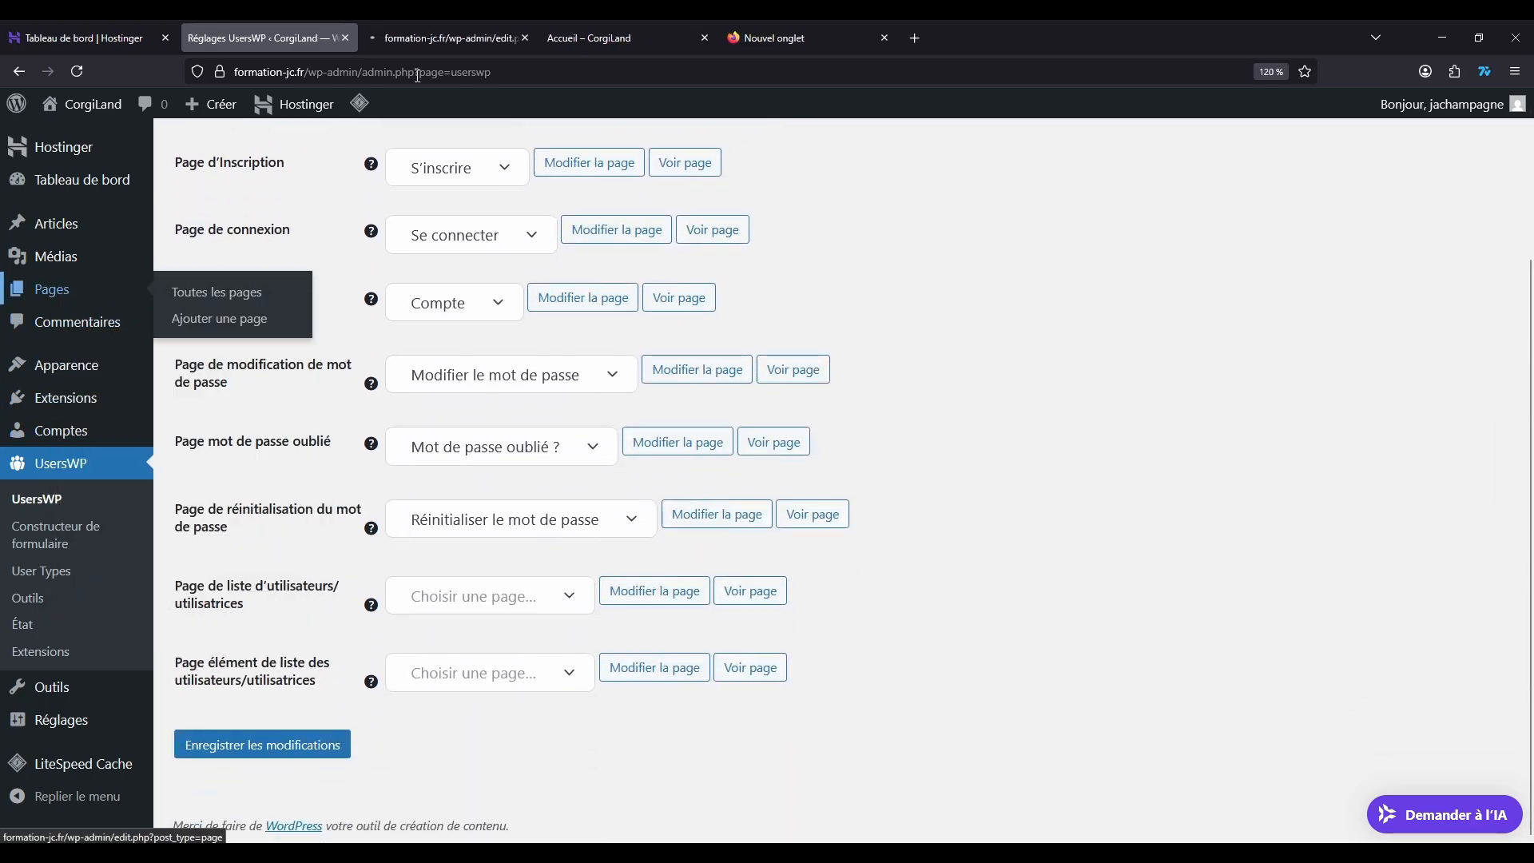
{"action": "left_click", "coordinate": [436, 25]}
{"action": "scroll", "coordinate": [320, 415], "scroll_direction": "down", "scroll_amount": 5}
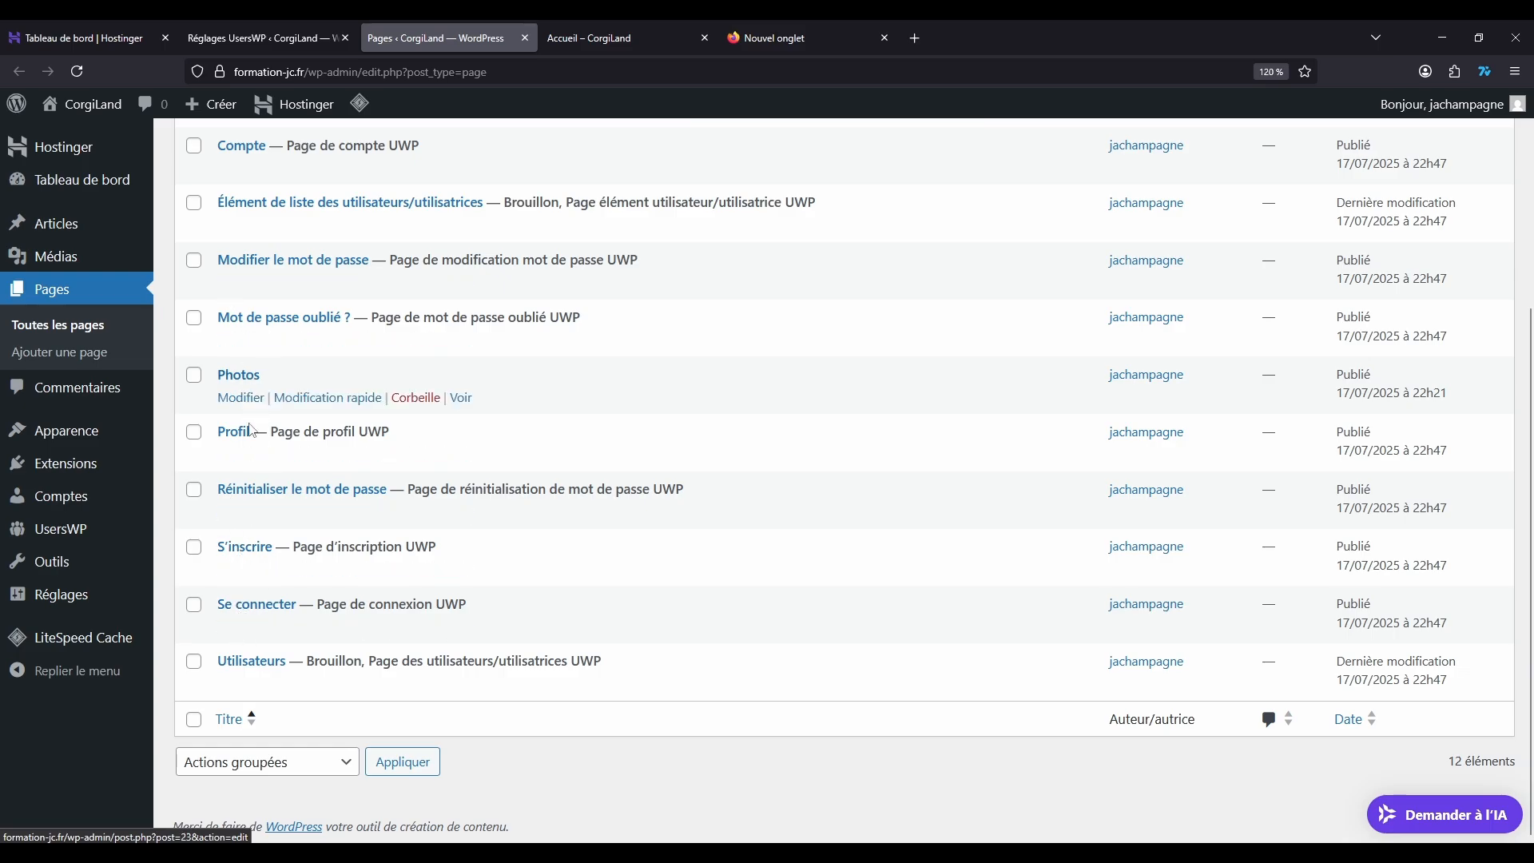
Step: Look through the list of all user accounts on the site and close that tab
{"action": "mouse_move", "coordinate": [63, 498]}
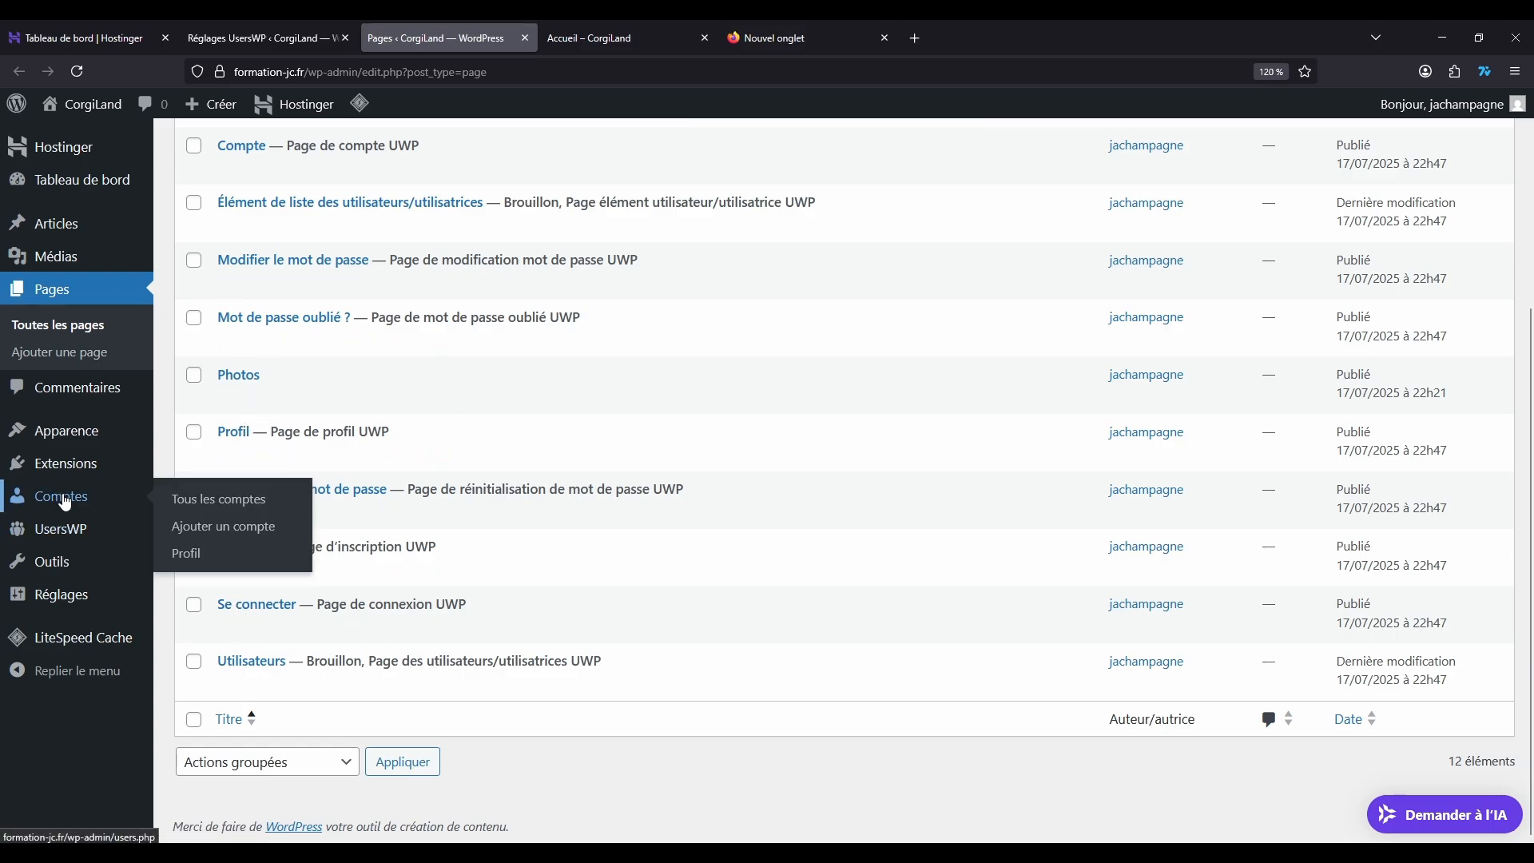
{"action": "left_click", "coordinate": [206, 501]}
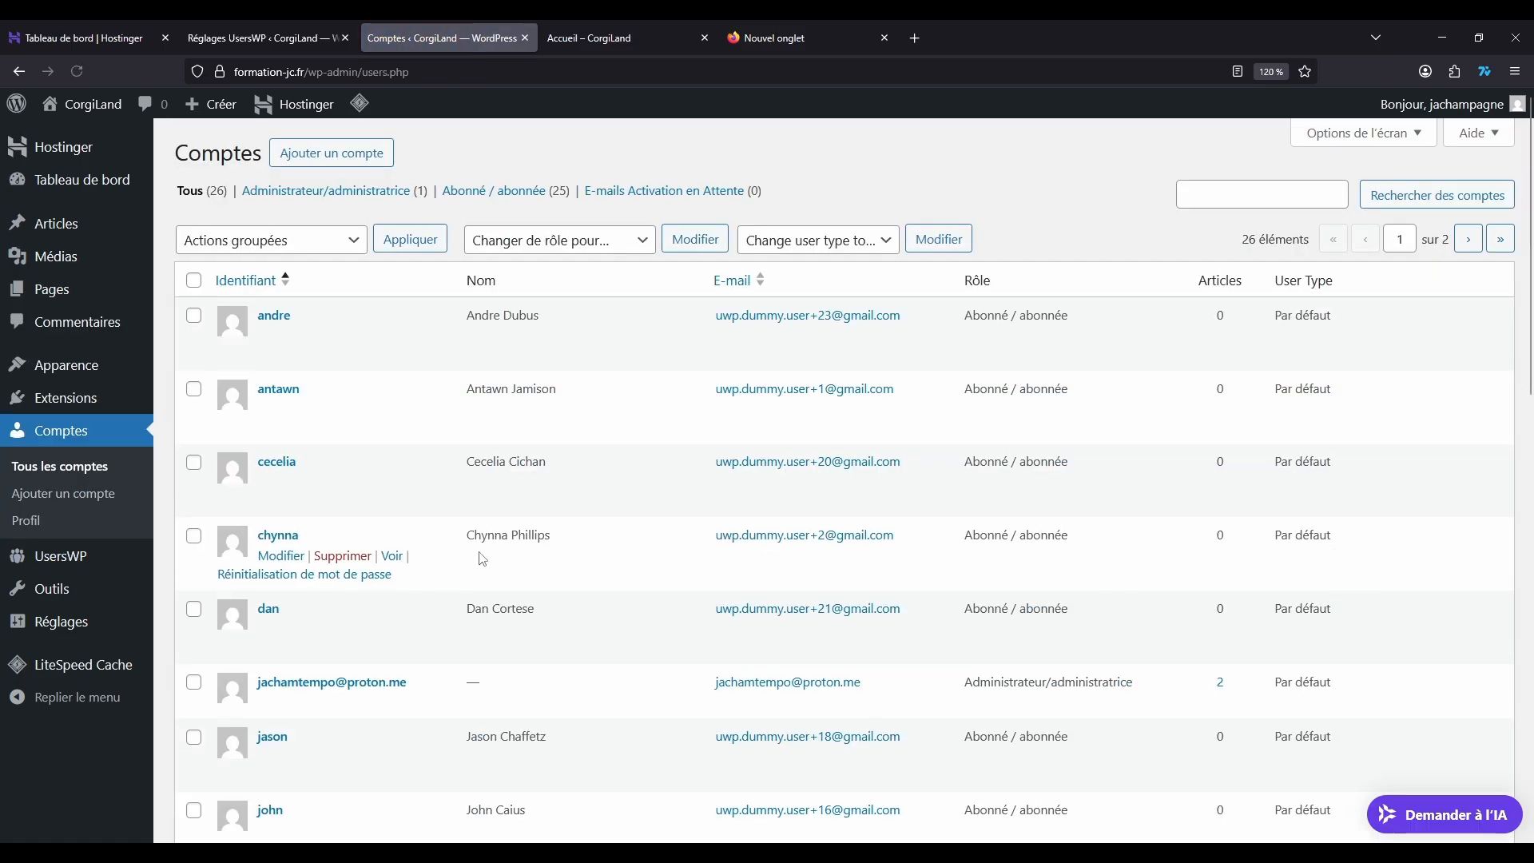
{"action": "scroll", "coordinate": [296, 343], "scroll_direction": "down", "scroll_amount": 5}
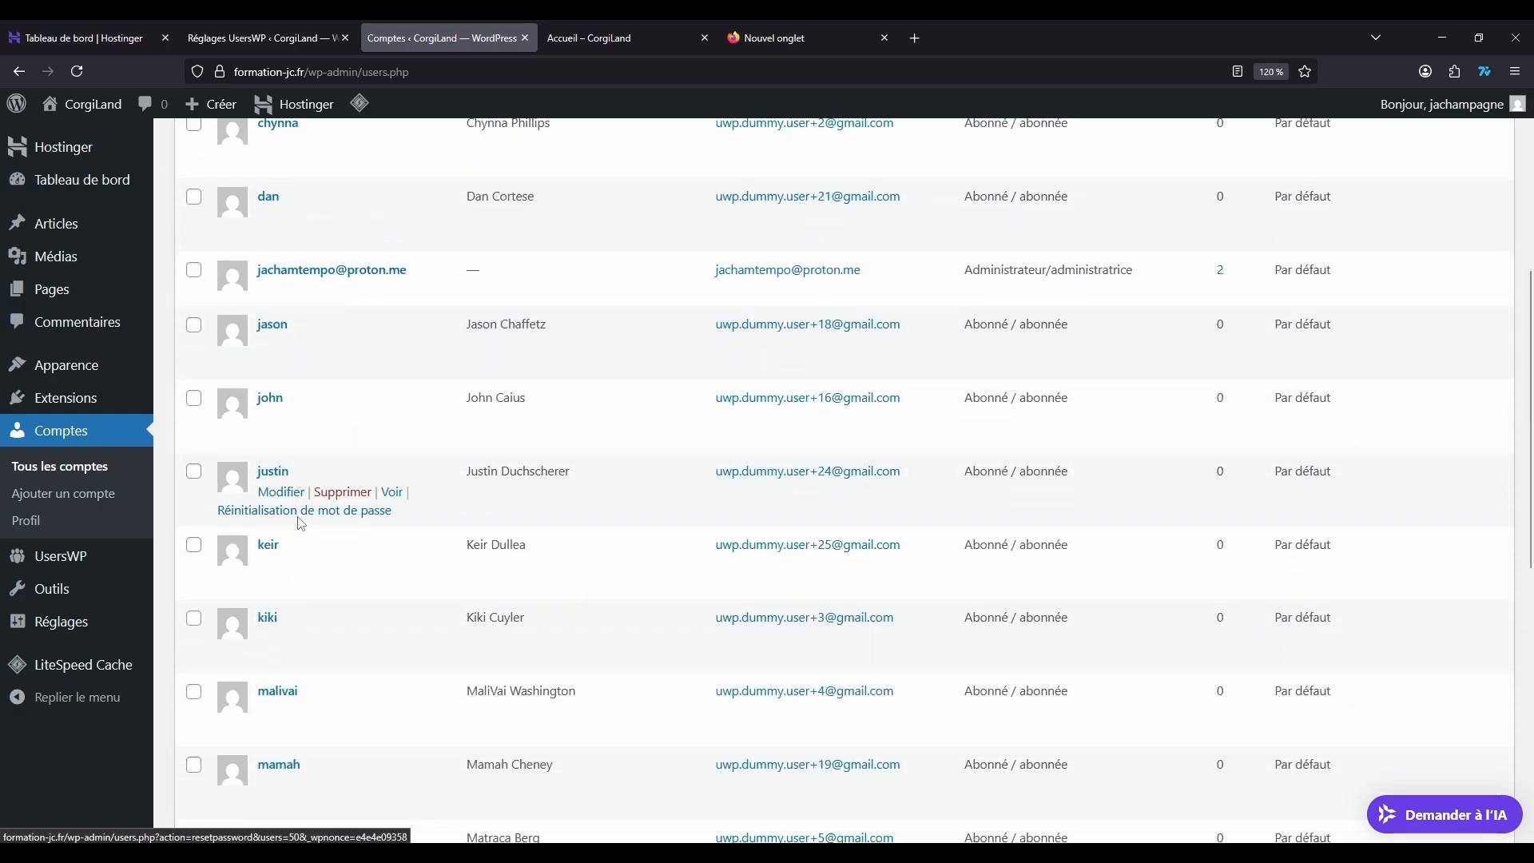
{"action": "scroll", "coordinate": [301, 523], "scroll_direction": "down", "scroll_amount": 8}
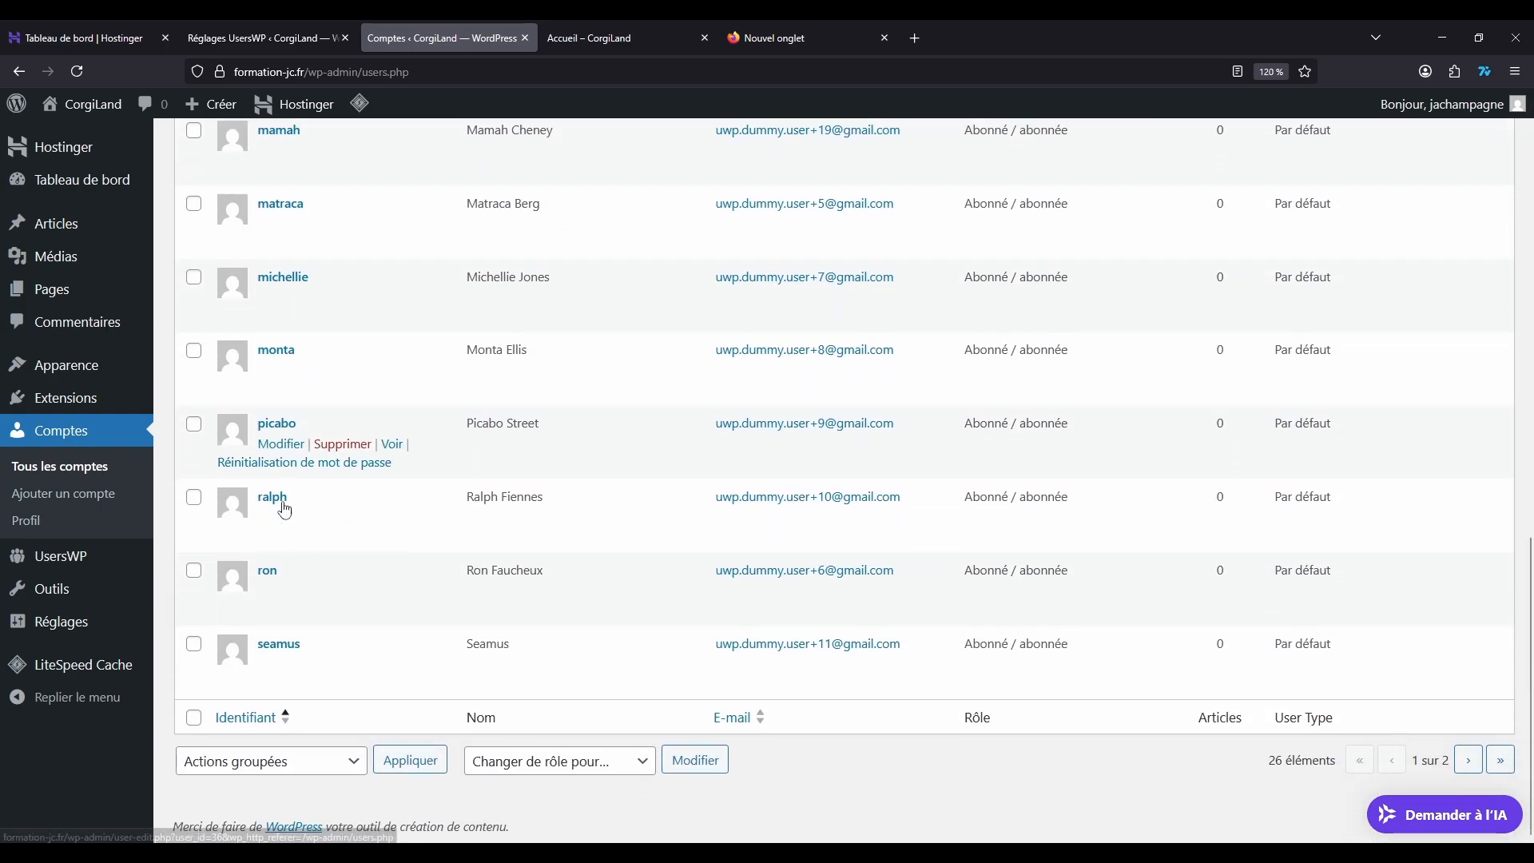
{"action": "scroll", "coordinate": [349, 435], "scroll_direction": "up", "scroll_amount": 14}
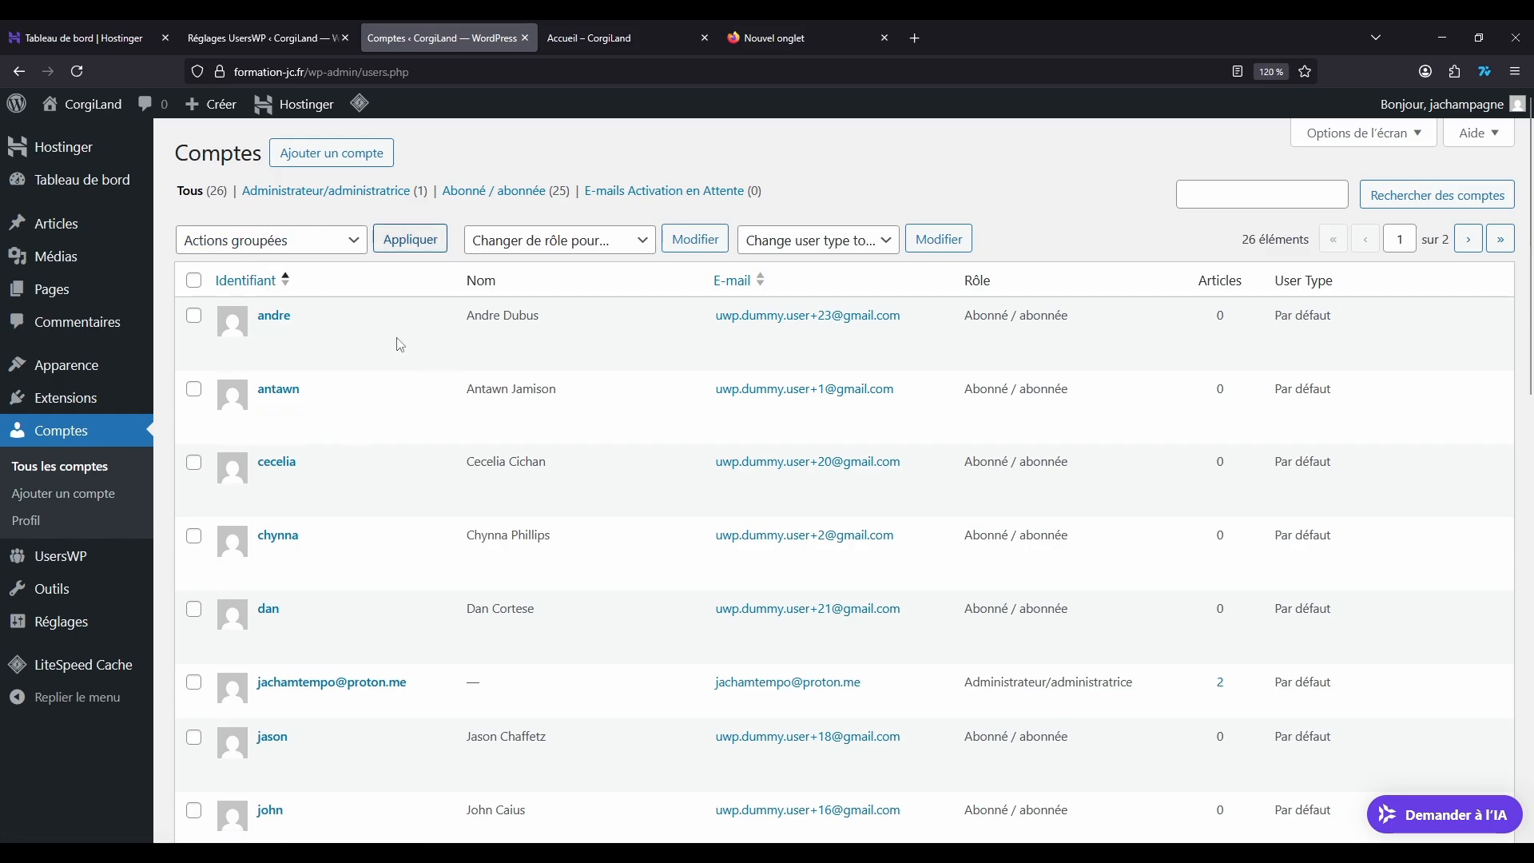
{"action": "left_click", "coordinate": [524, 38]}
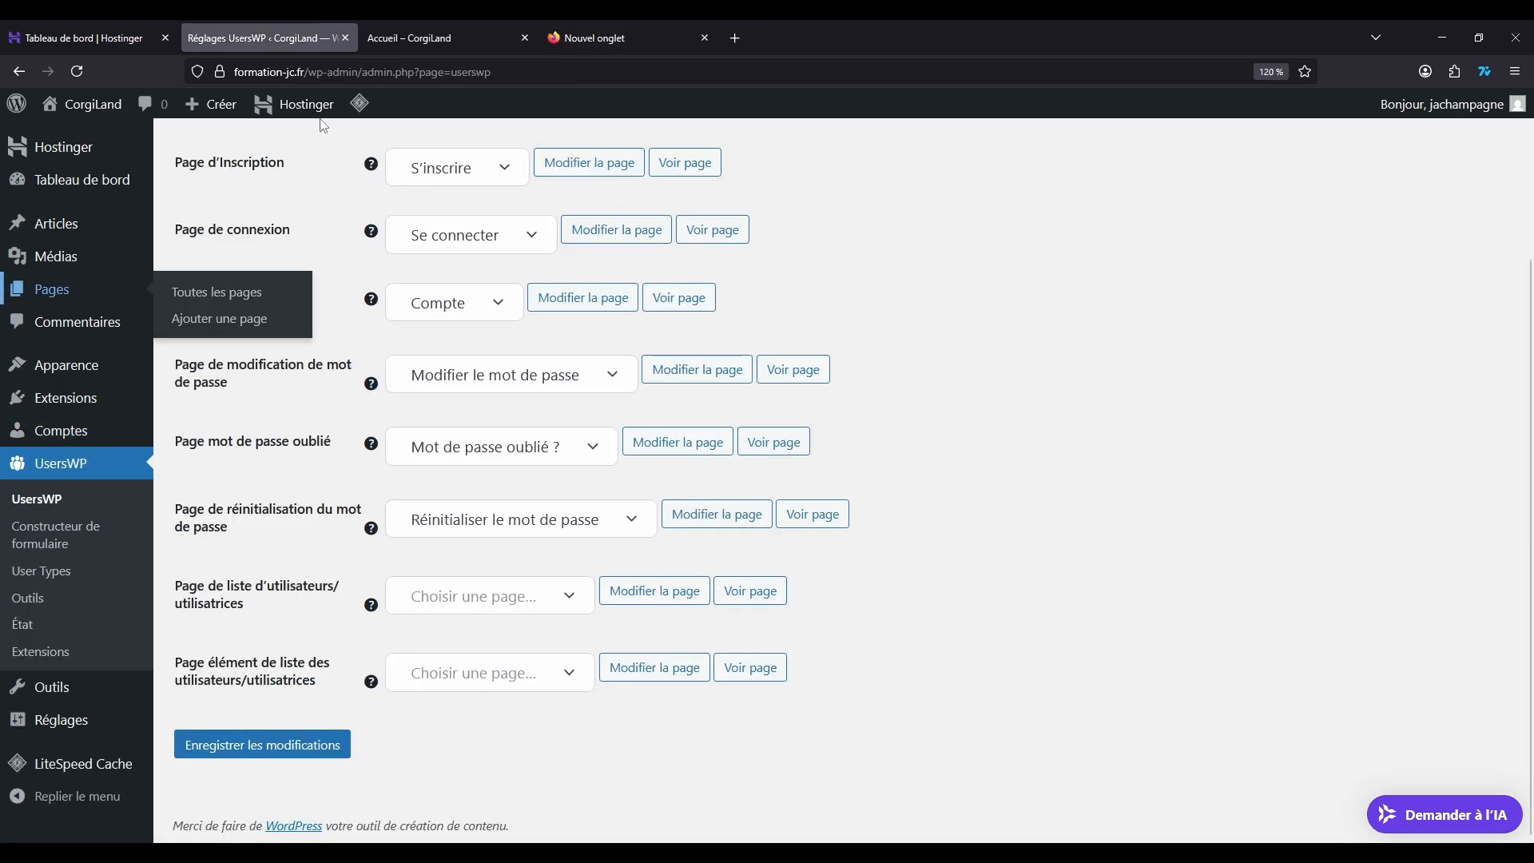
Step: Examine the UsersWP page assignments and the pages selectable for forgotten password and login, keeping Se connecter as the login page
{"action": "scroll", "coordinate": [942, 375], "scroll_direction": "up", "scroll_amount": 2}
{"action": "scroll", "coordinate": [511, 399], "scroll_direction": "down", "scroll_amount": 2}
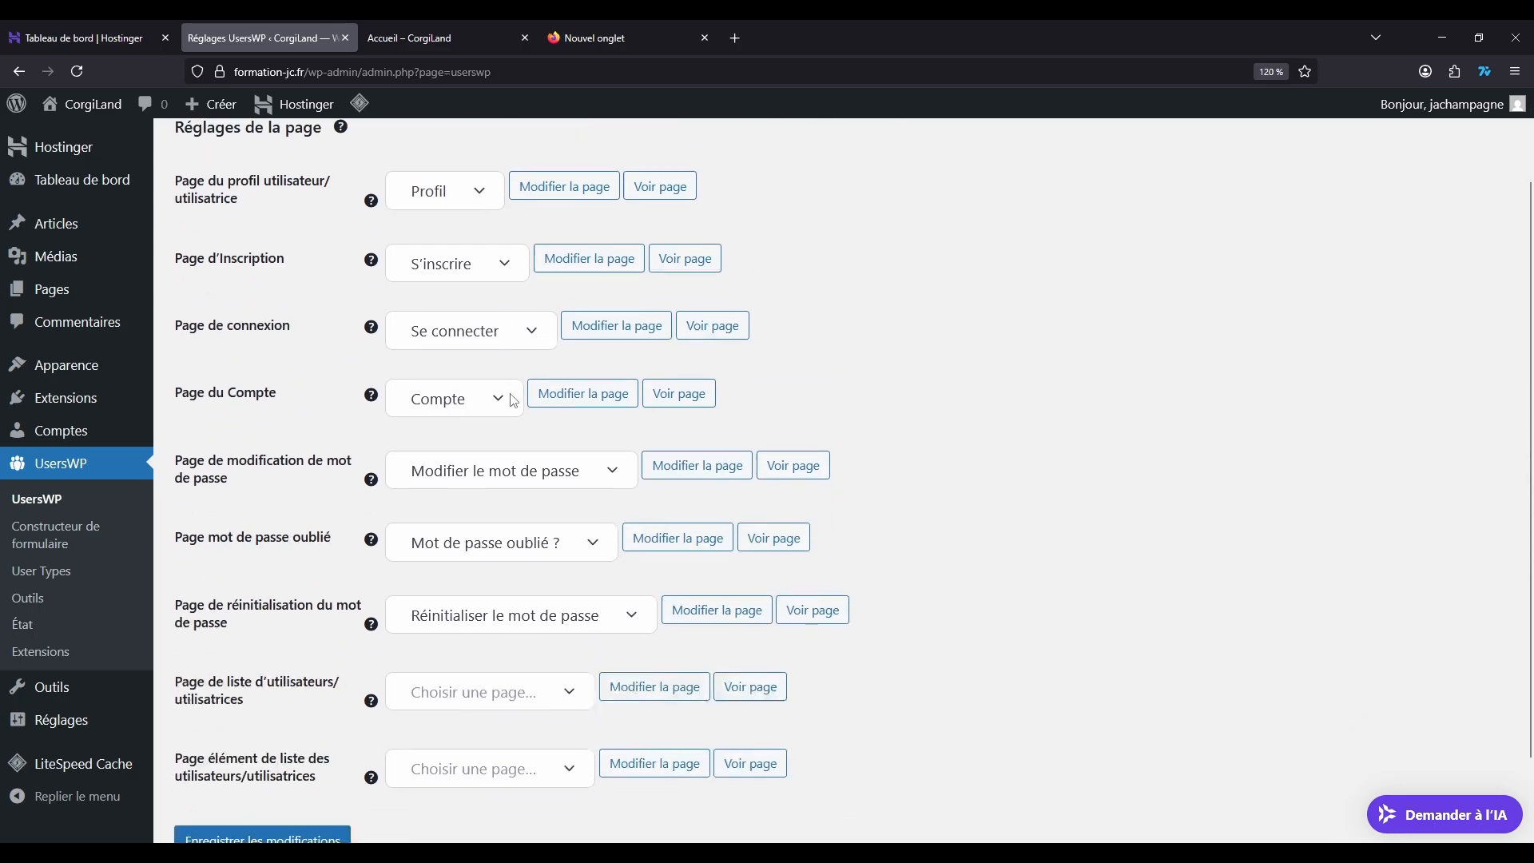
{"action": "left_click", "coordinate": [589, 446]}
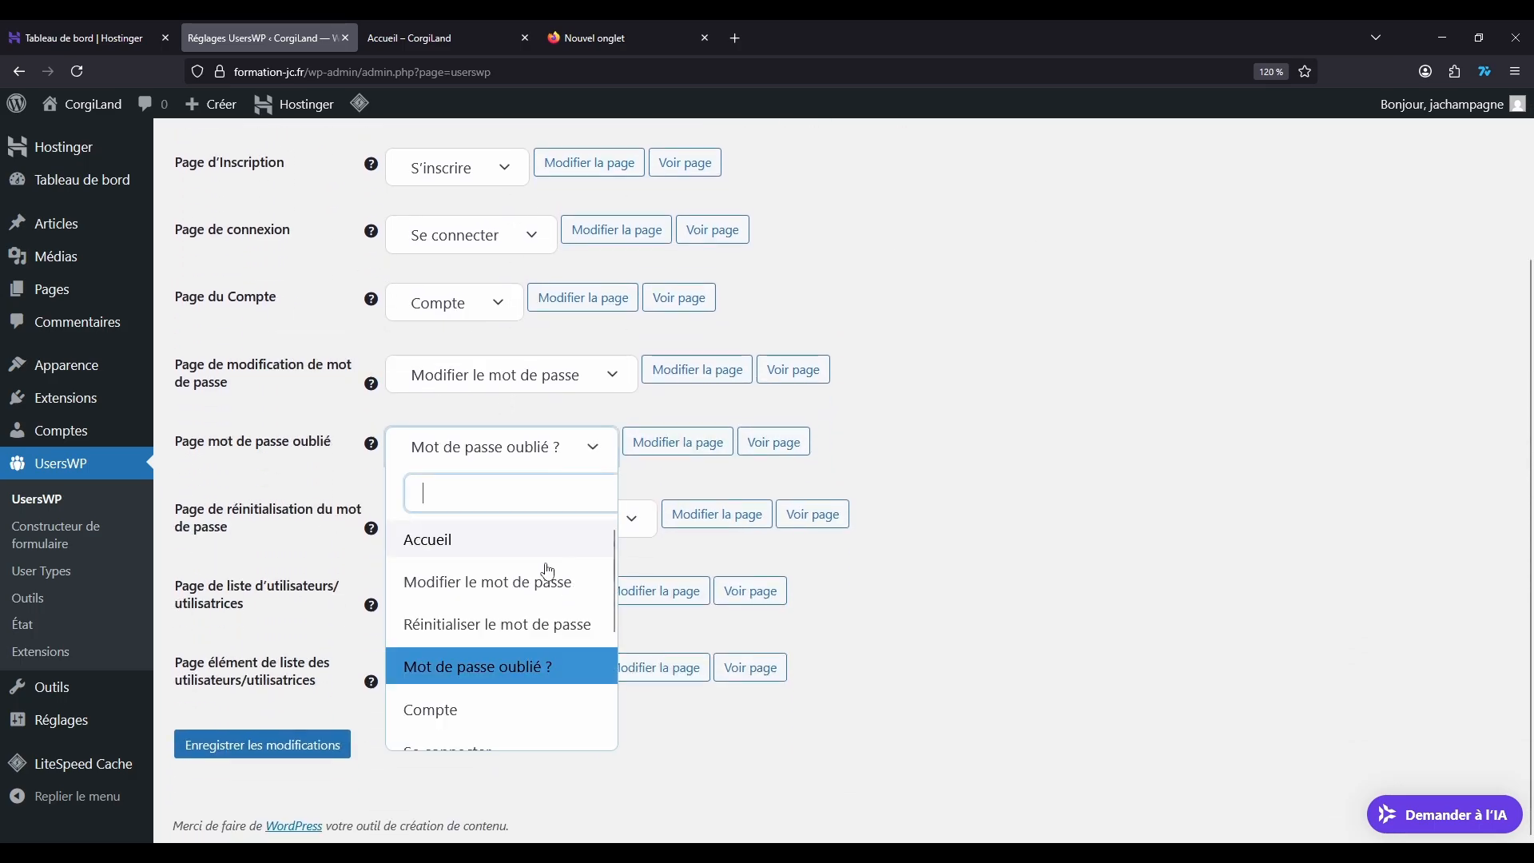
{"action": "left_click", "coordinate": [1014, 347]}
{"action": "scroll", "coordinate": [159, 341], "scroll_direction": "up", "scroll_amount": 3}
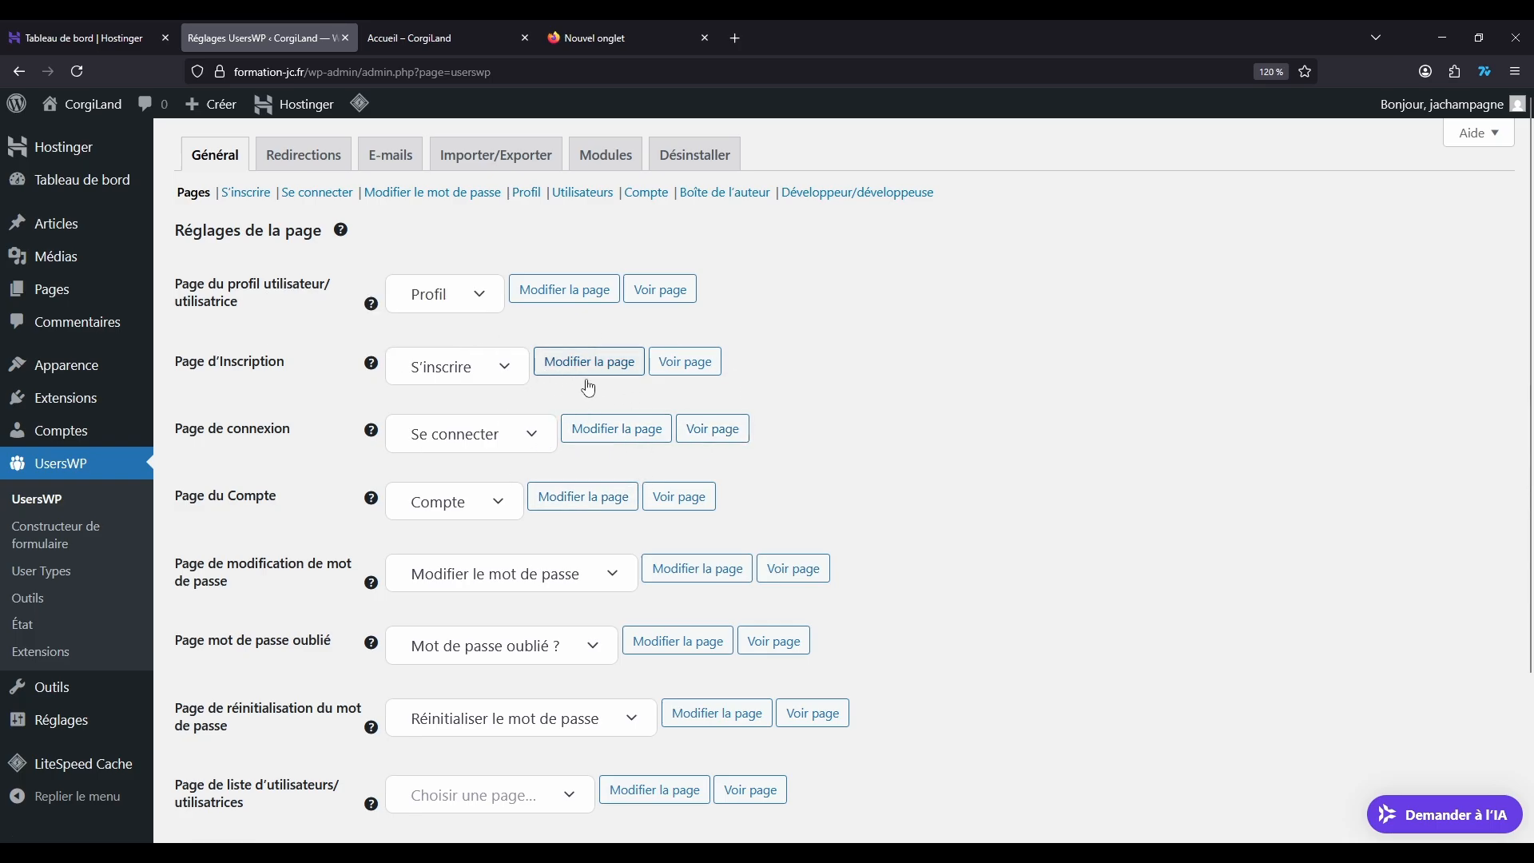
{"action": "left_click", "coordinate": [534, 450]}
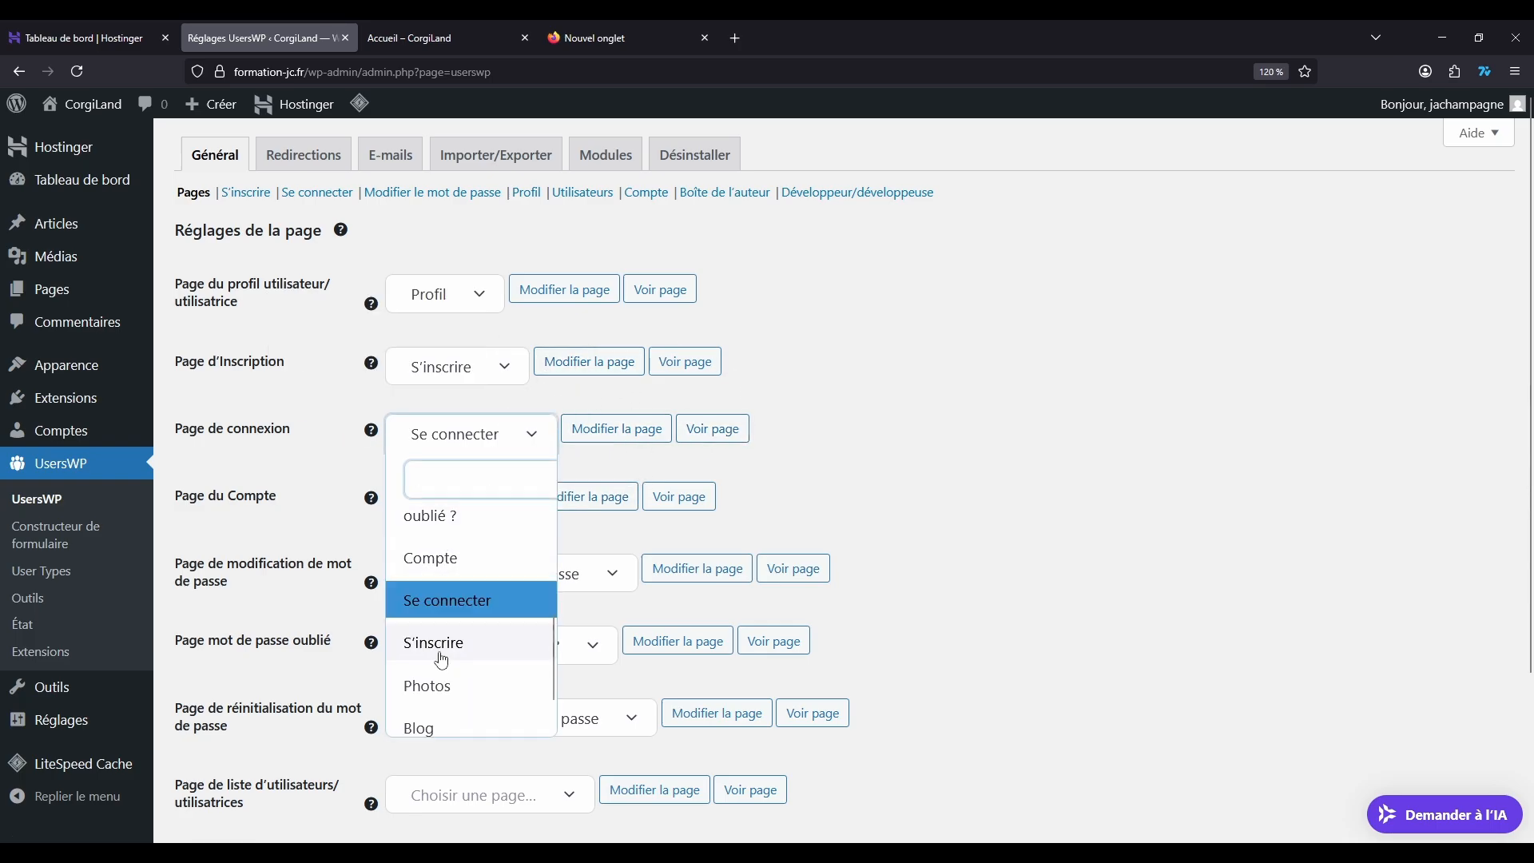
{"action": "left_click", "coordinate": [1036, 415]}
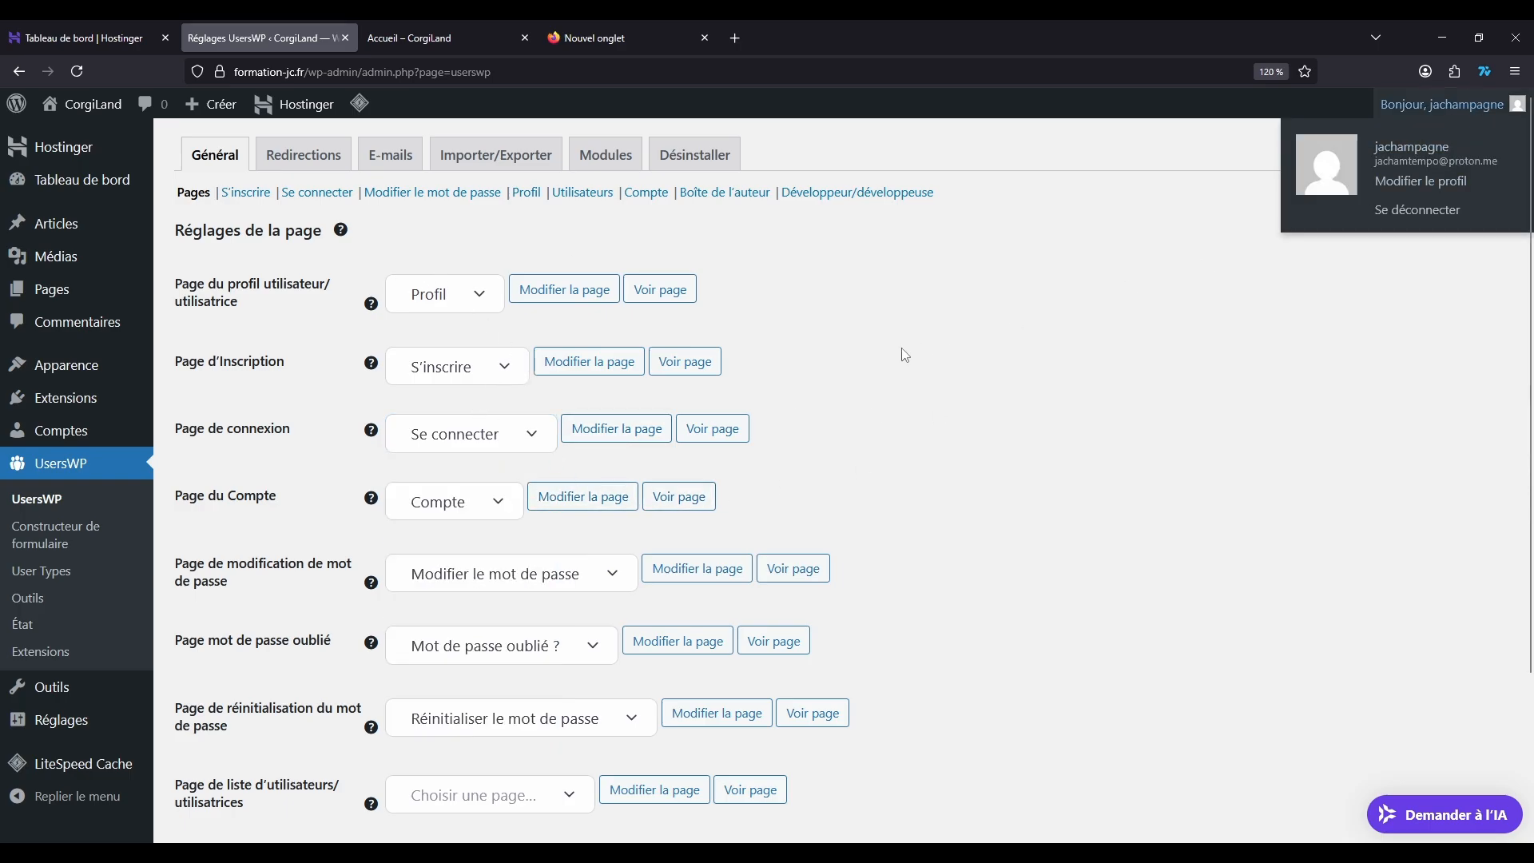
{"action": "left_click", "coordinate": [466, 435]}
{"action": "left_click", "coordinate": [460, 606]}
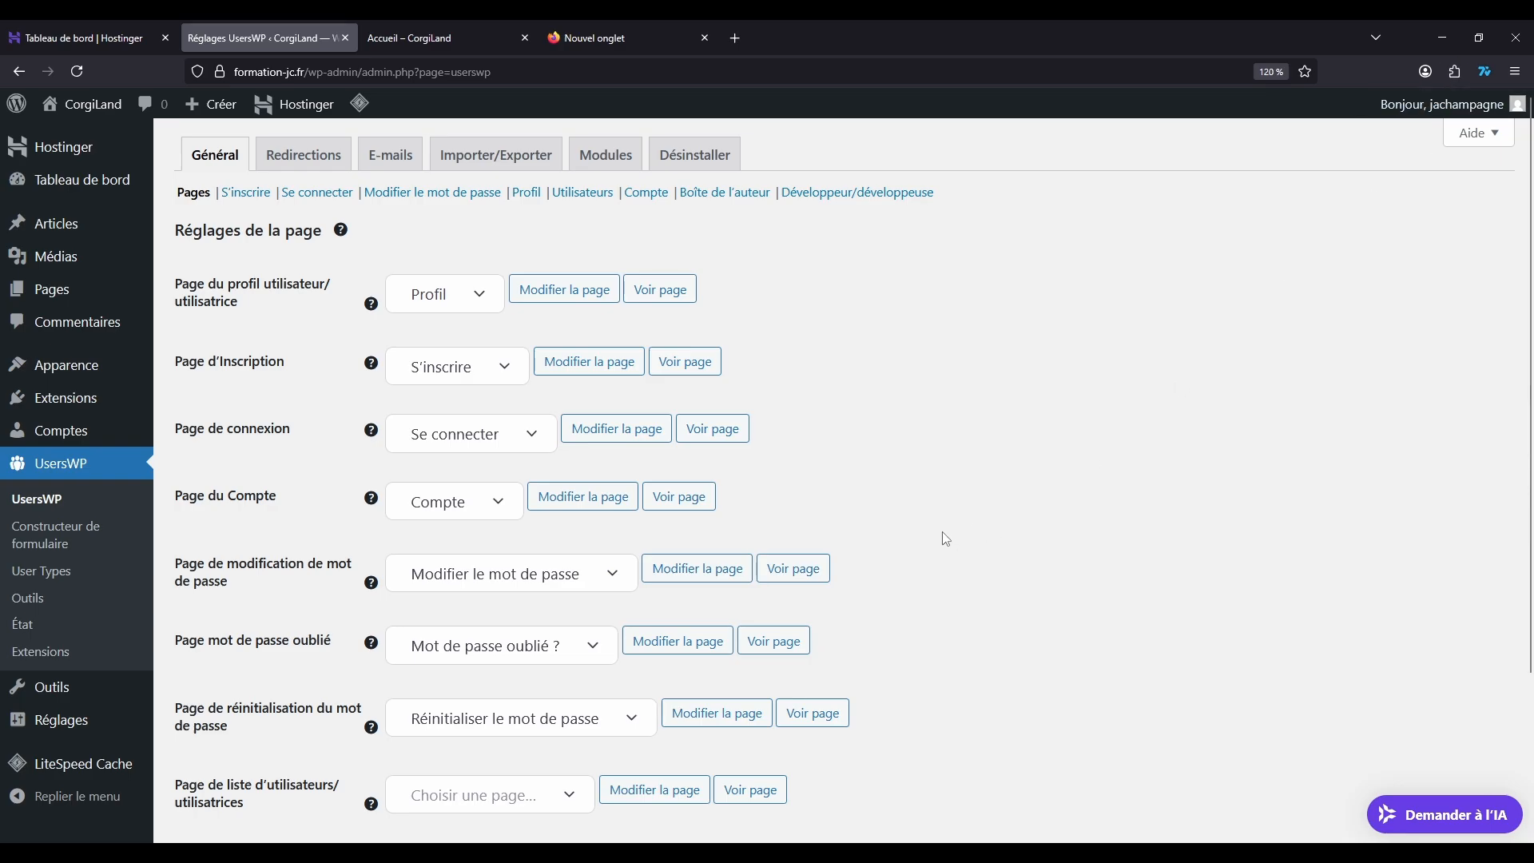
Step: Review the UsersWP registration settings, including the available minimum password strength levels
{"action": "left_click", "coordinate": [246, 192]}
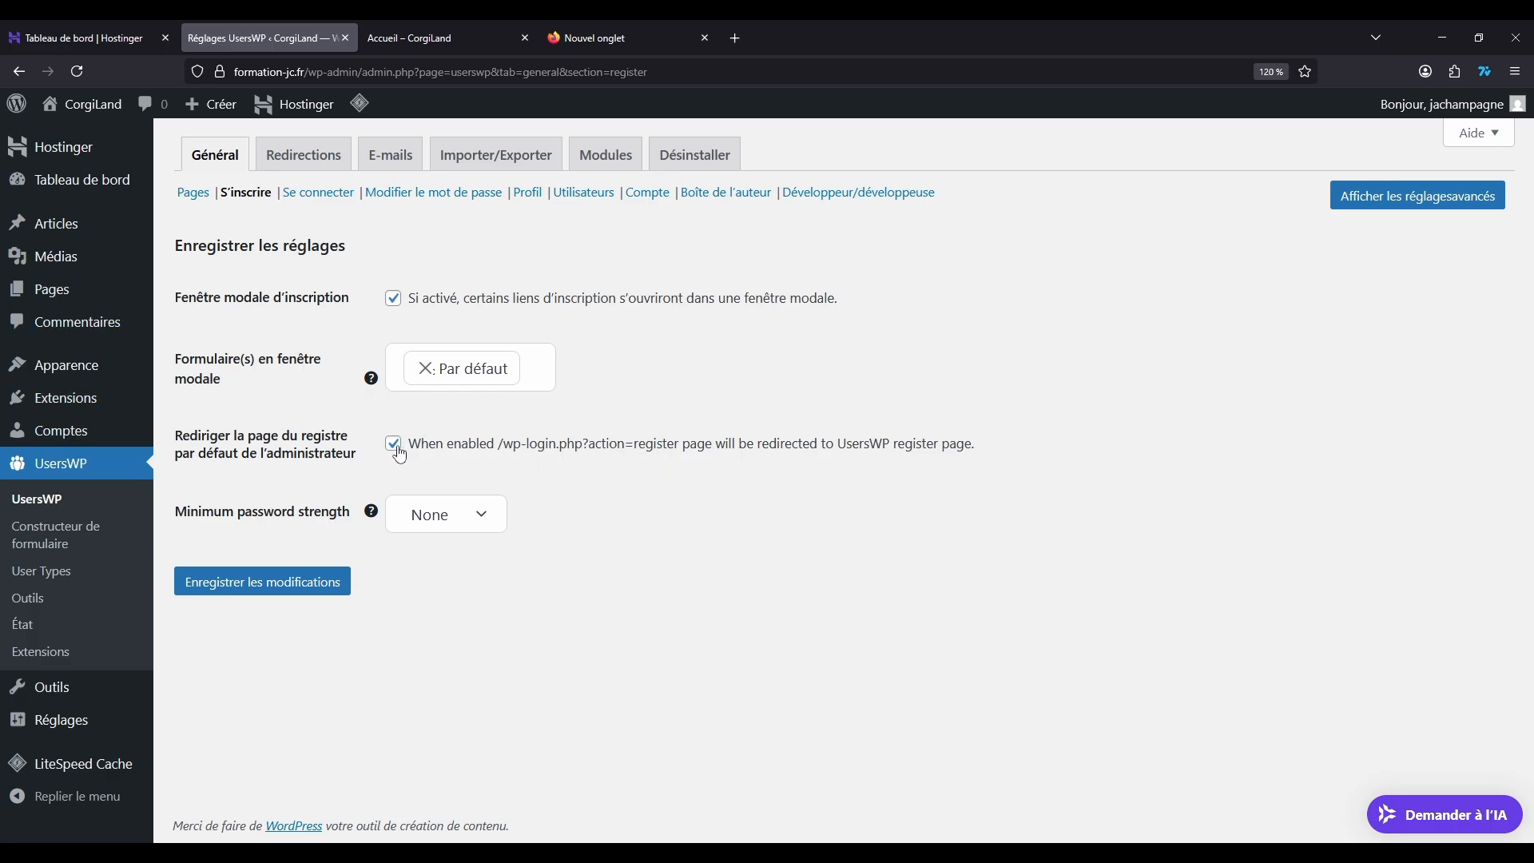
{"action": "left_click", "coordinate": [497, 511]}
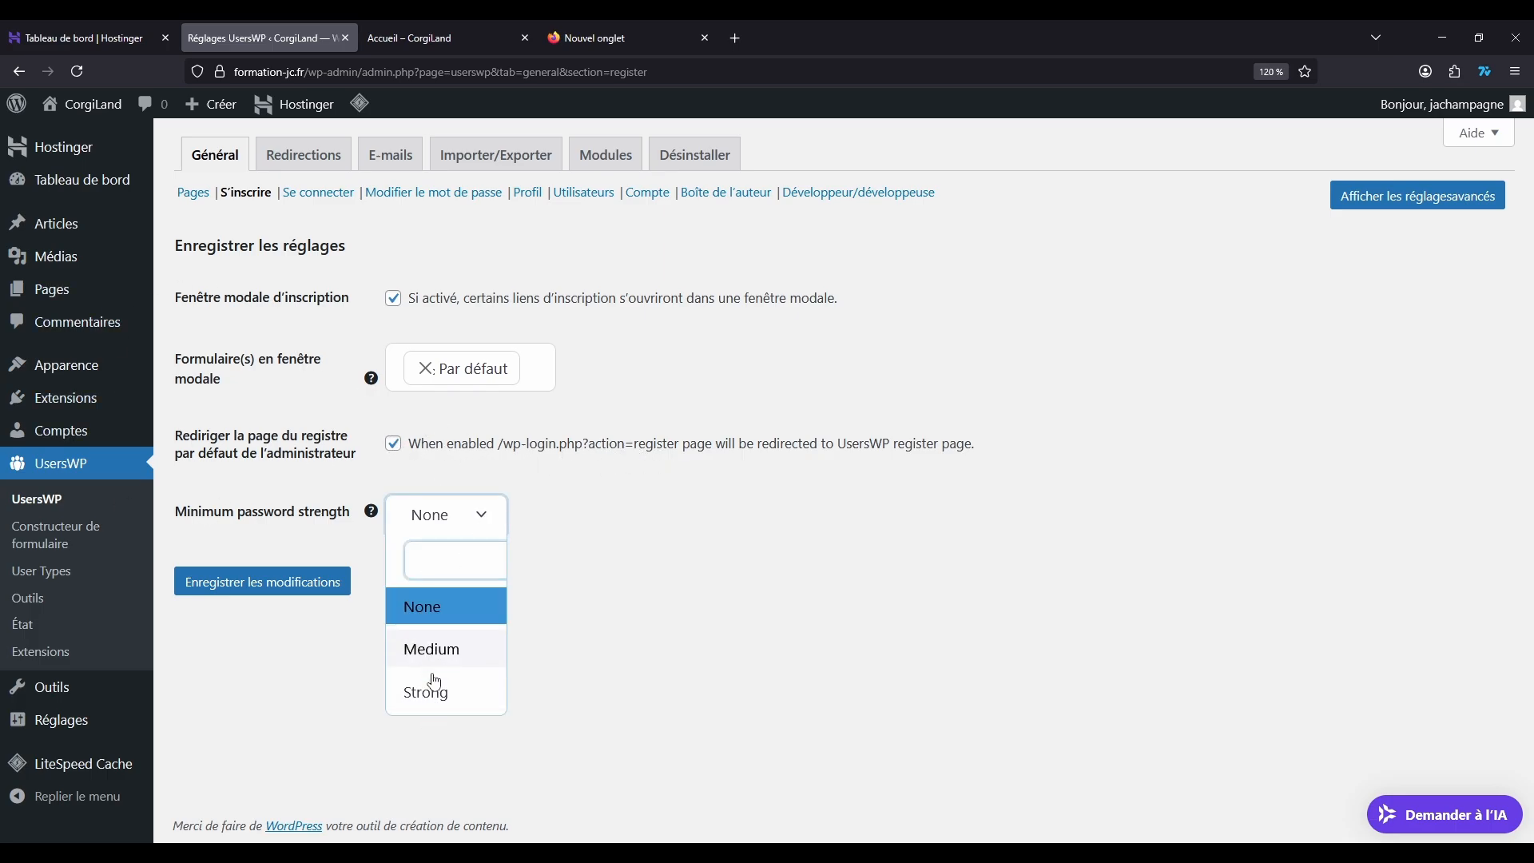
{"action": "left_click", "coordinate": [697, 575]}
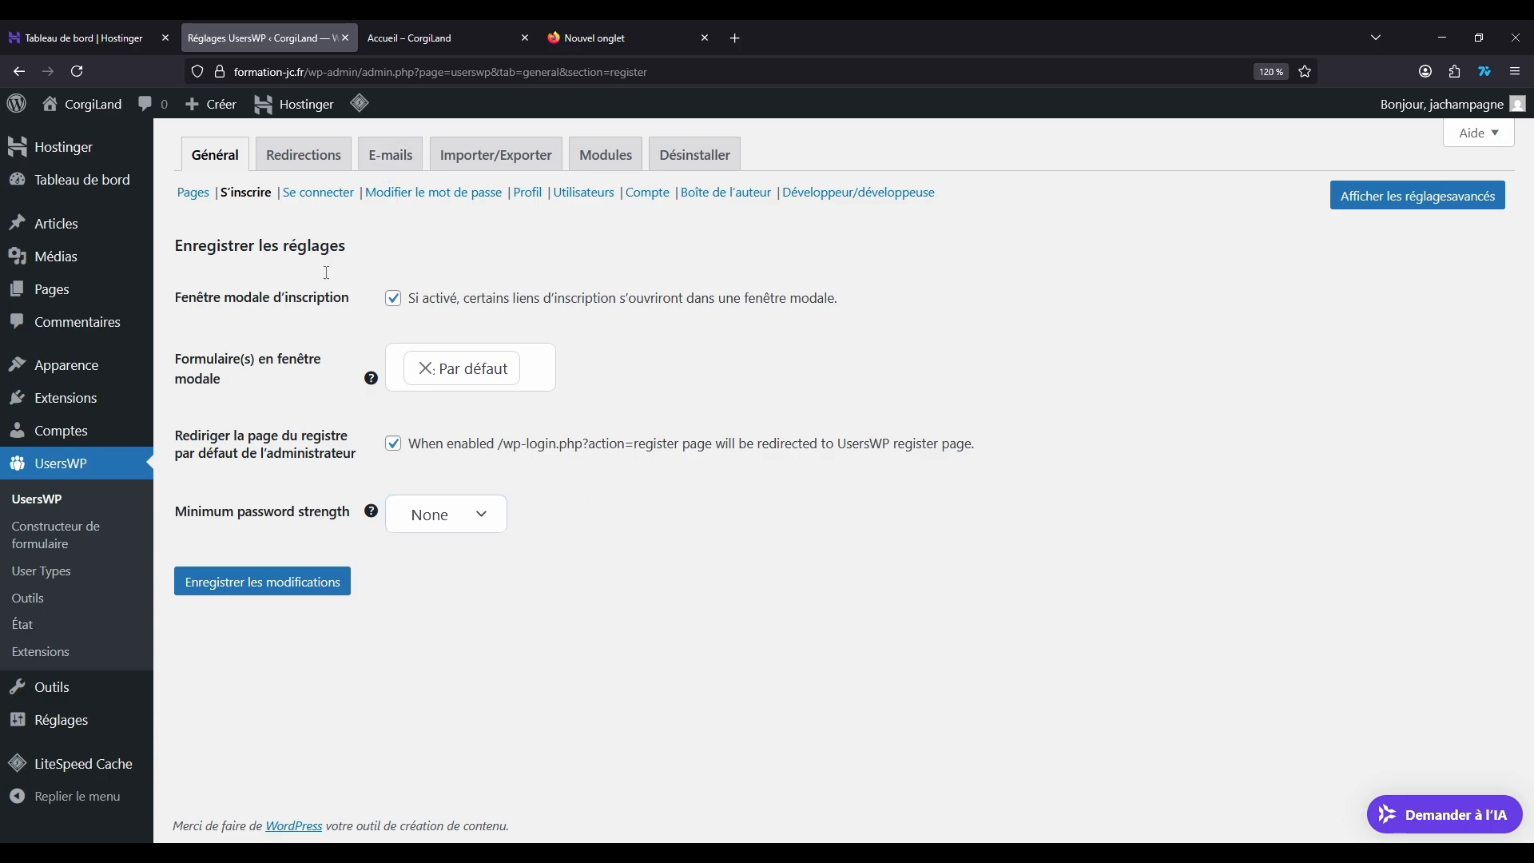
Step: In the login settings, enable redirection for the login modal and choose Blog as the login redirect page
{"action": "left_click", "coordinate": [323, 193]}
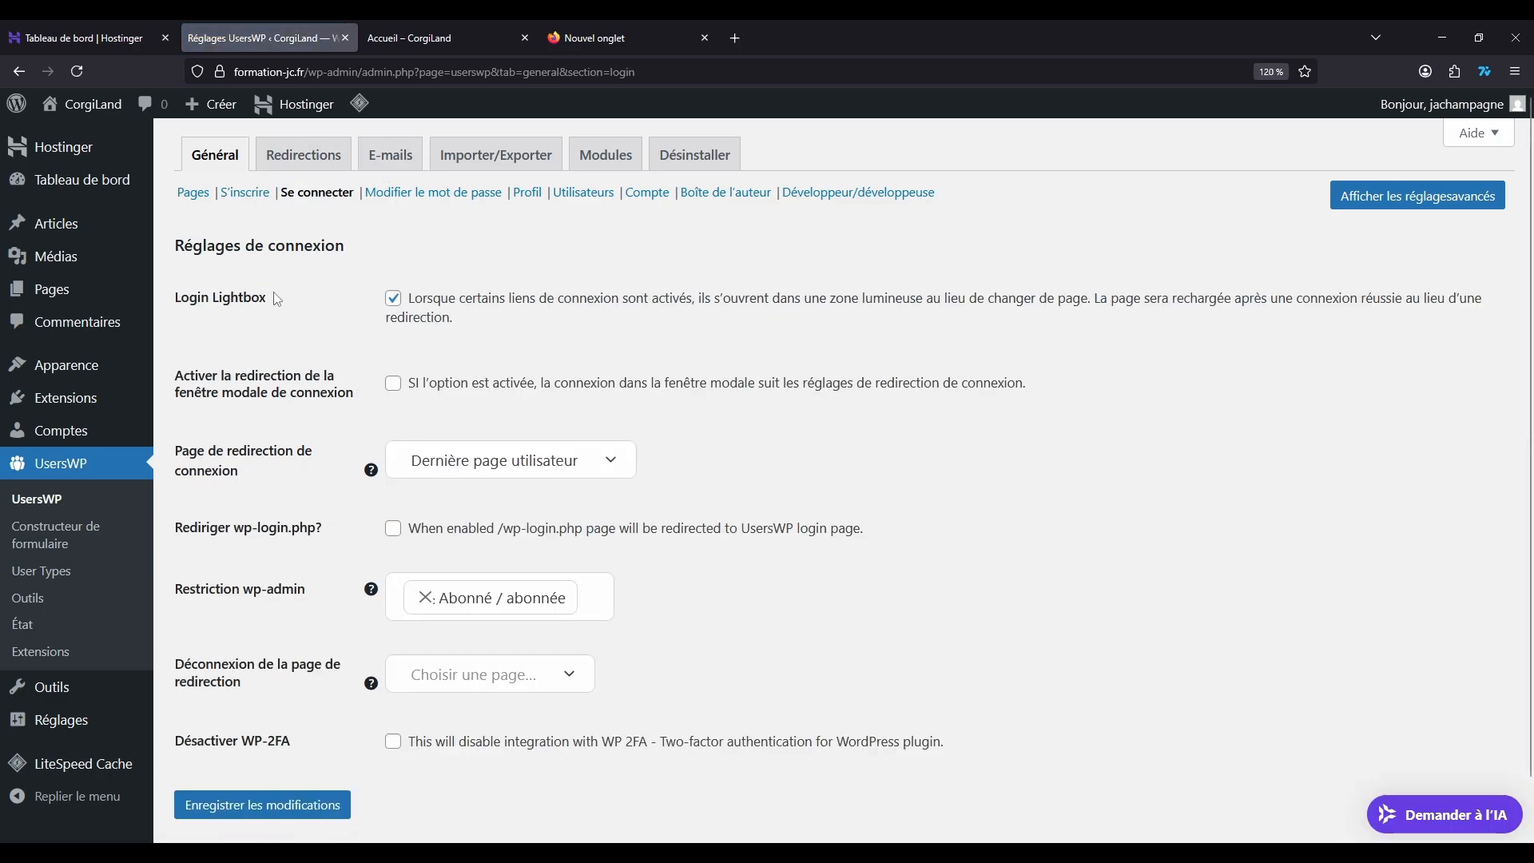
{"action": "left_click", "coordinate": [393, 299]}
{"action": "left_click", "coordinate": [410, 387]}
{"action": "left_click", "coordinate": [620, 474]}
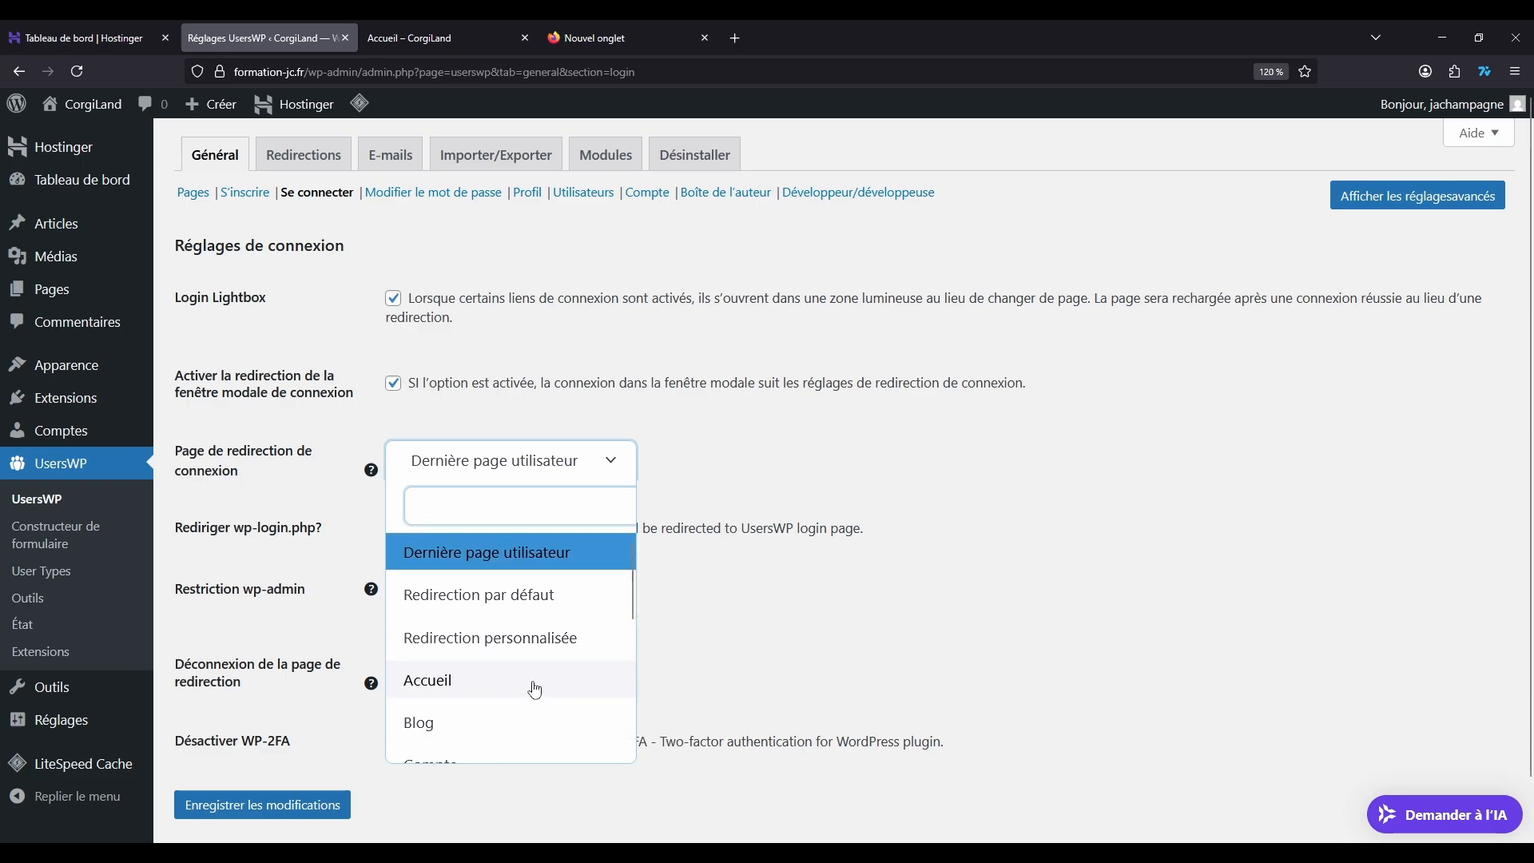
{"action": "scroll", "coordinate": [519, 637], "scroll_direction": "down", "scroll_amount": 3}
{"action": "scroll", "coordinate": [513, 603], "scroll_direction": "up", "scroll_amount": 3}
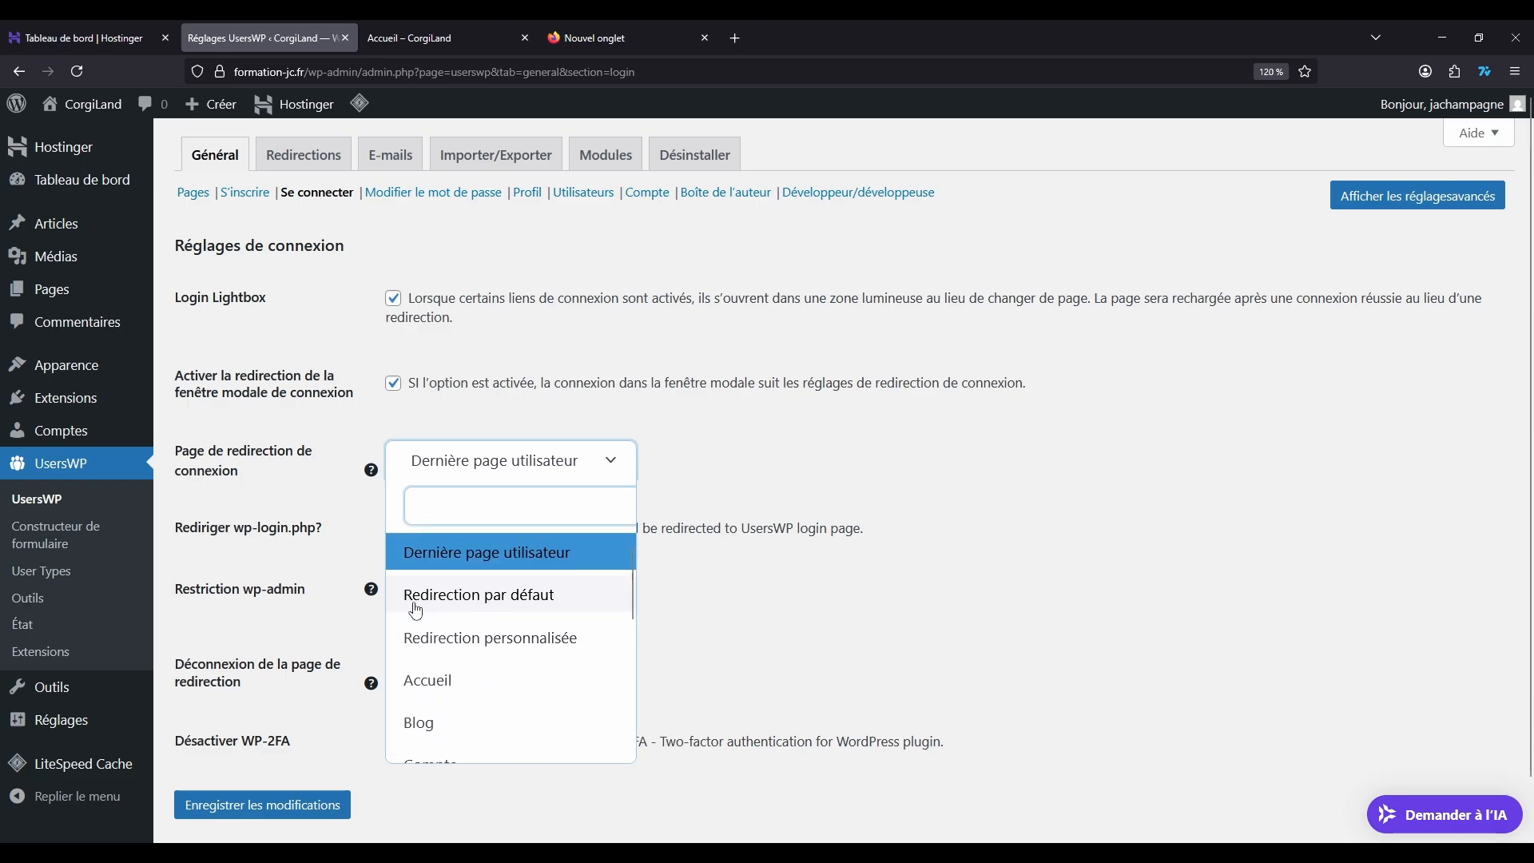
{"action": "left_click", "coordinate": [442, 726]}
{"action": "scroll", "coordinate": [447, 547], "scroll_direction": "down", "scroll_amount": 1}
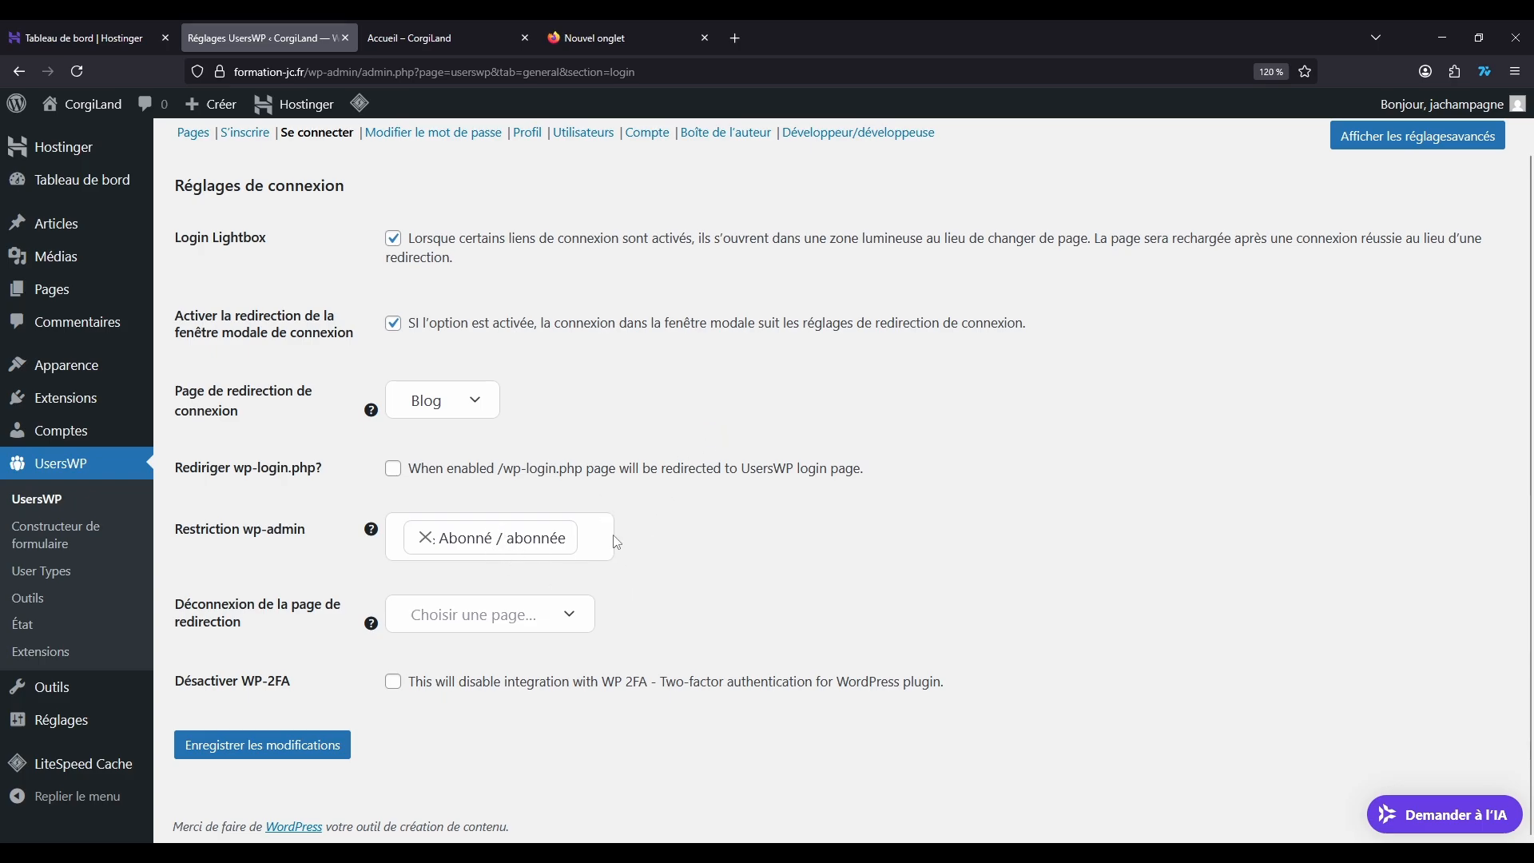
{"action": "scroll", "coordinate": [584, 447], "scroll_direction": "up", "scroll_amount": 2}
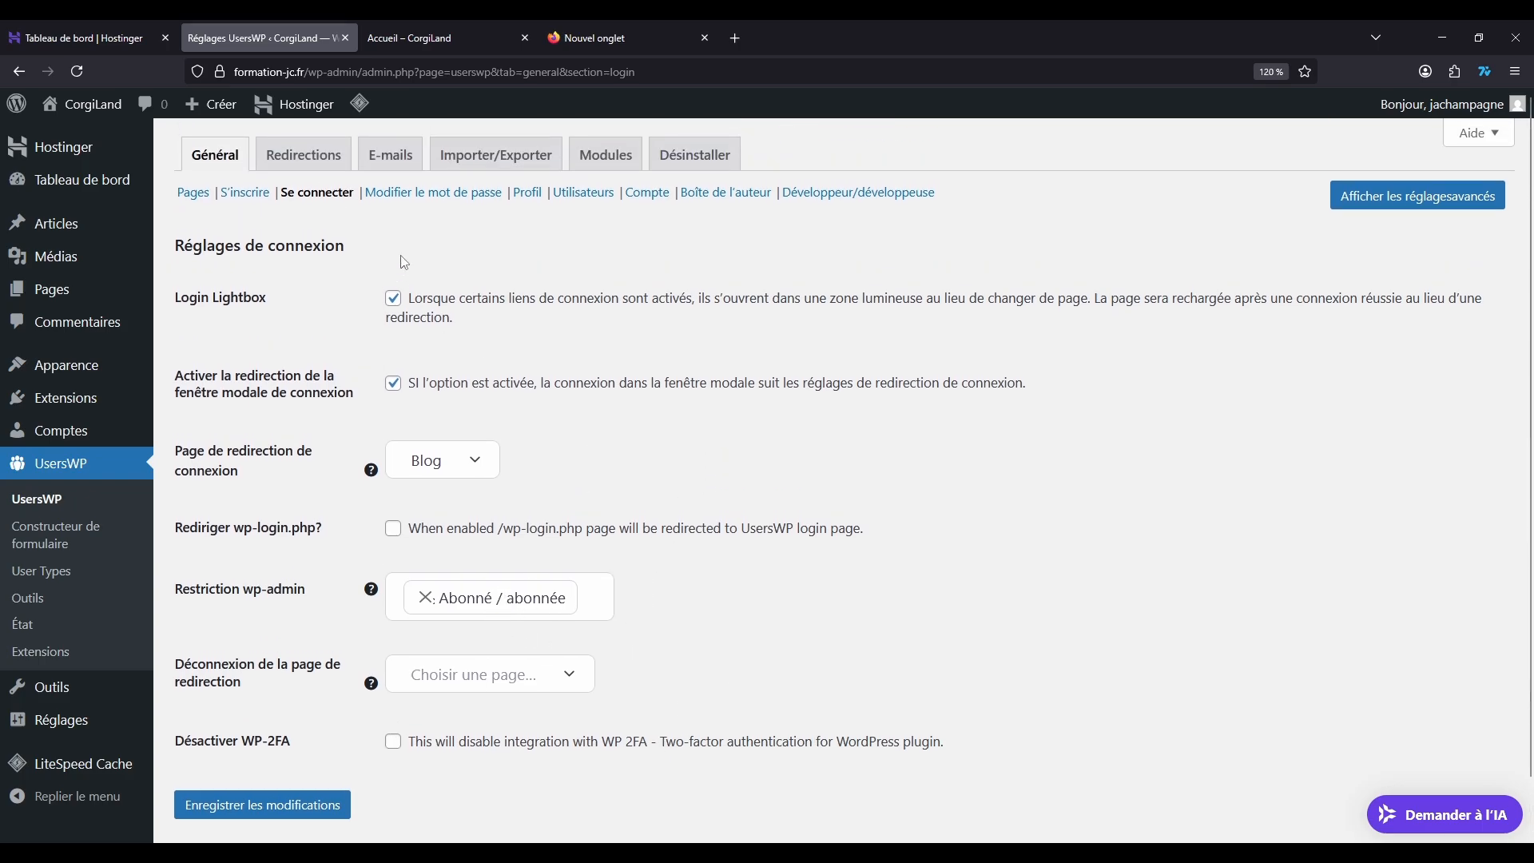
Step: Review the password change, profile, users and account sections of the UsersWP general settings
{"action": "left_click", "coordinate": [416, 194]}
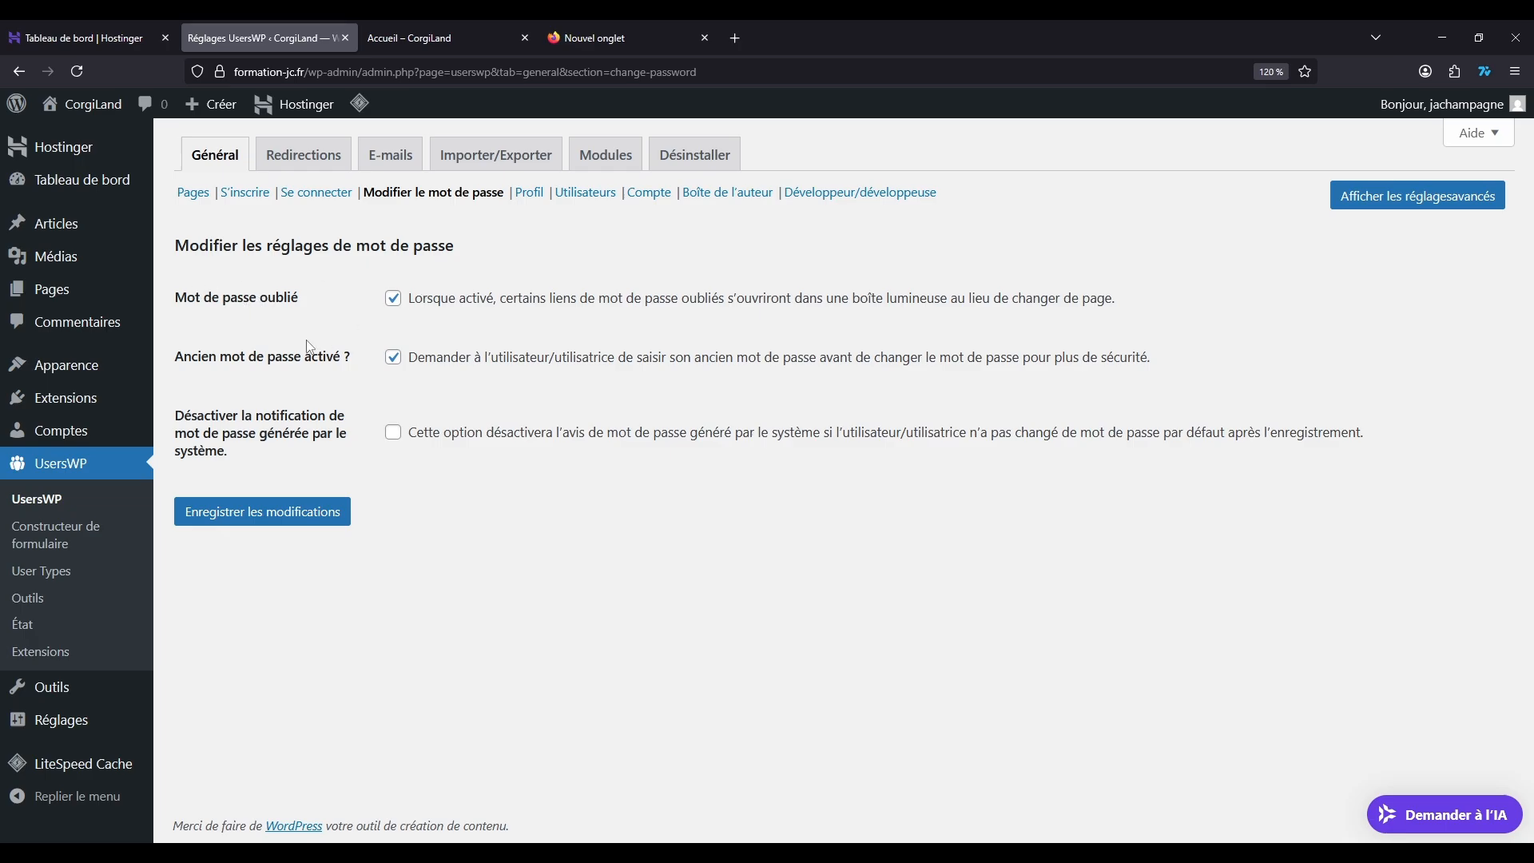
{"action": "left_click_drag", "start_coordinate": [194, 354], "coordinate": [401, 345]}
{"action": "right_click", "coordinate": [401, 346]}
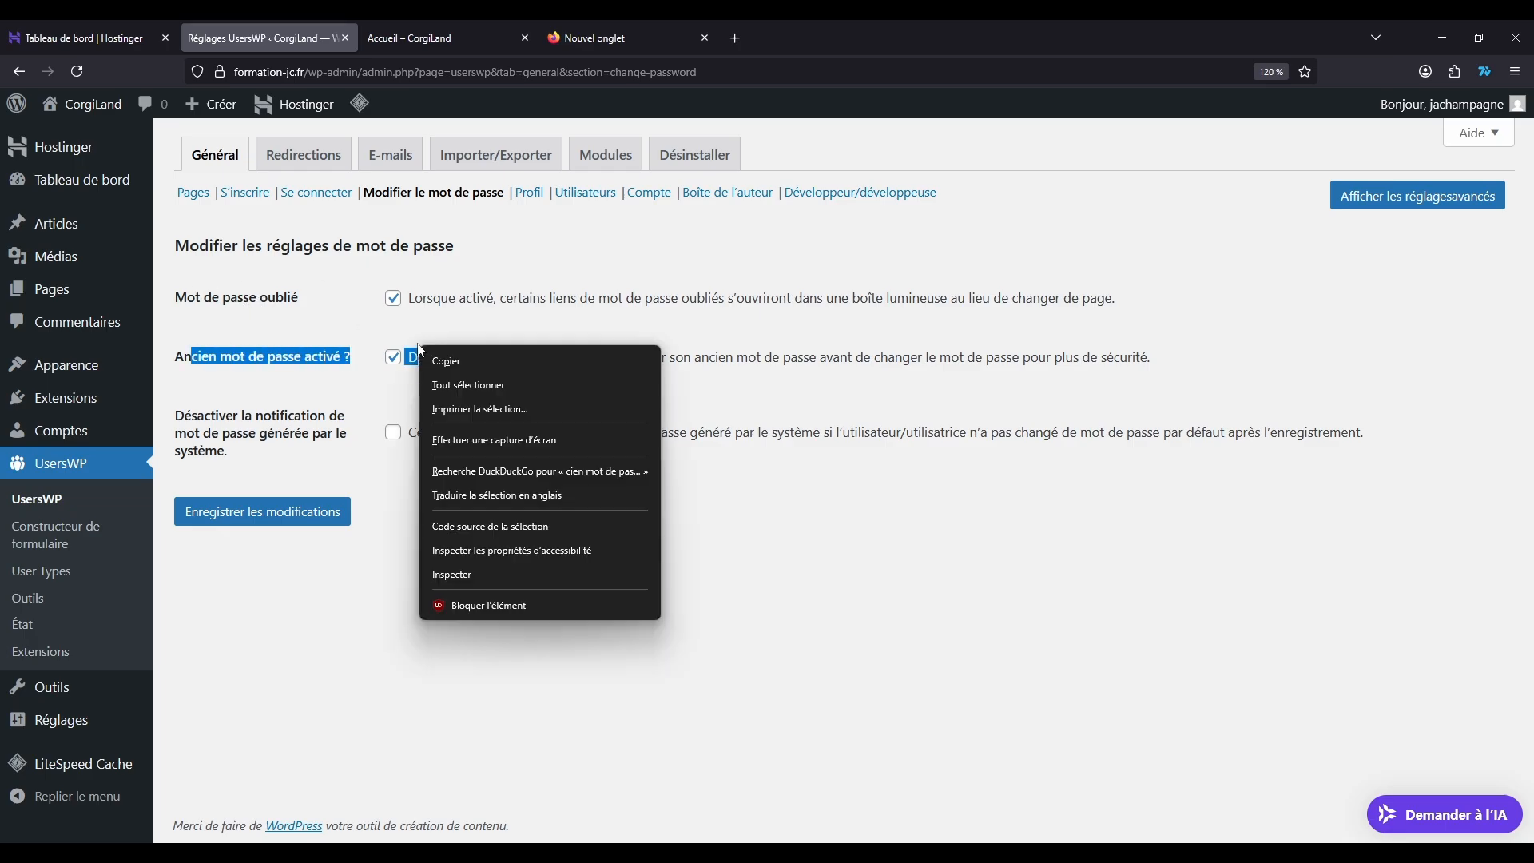
{"action": "left_click", "coordinate": [438, 325]}
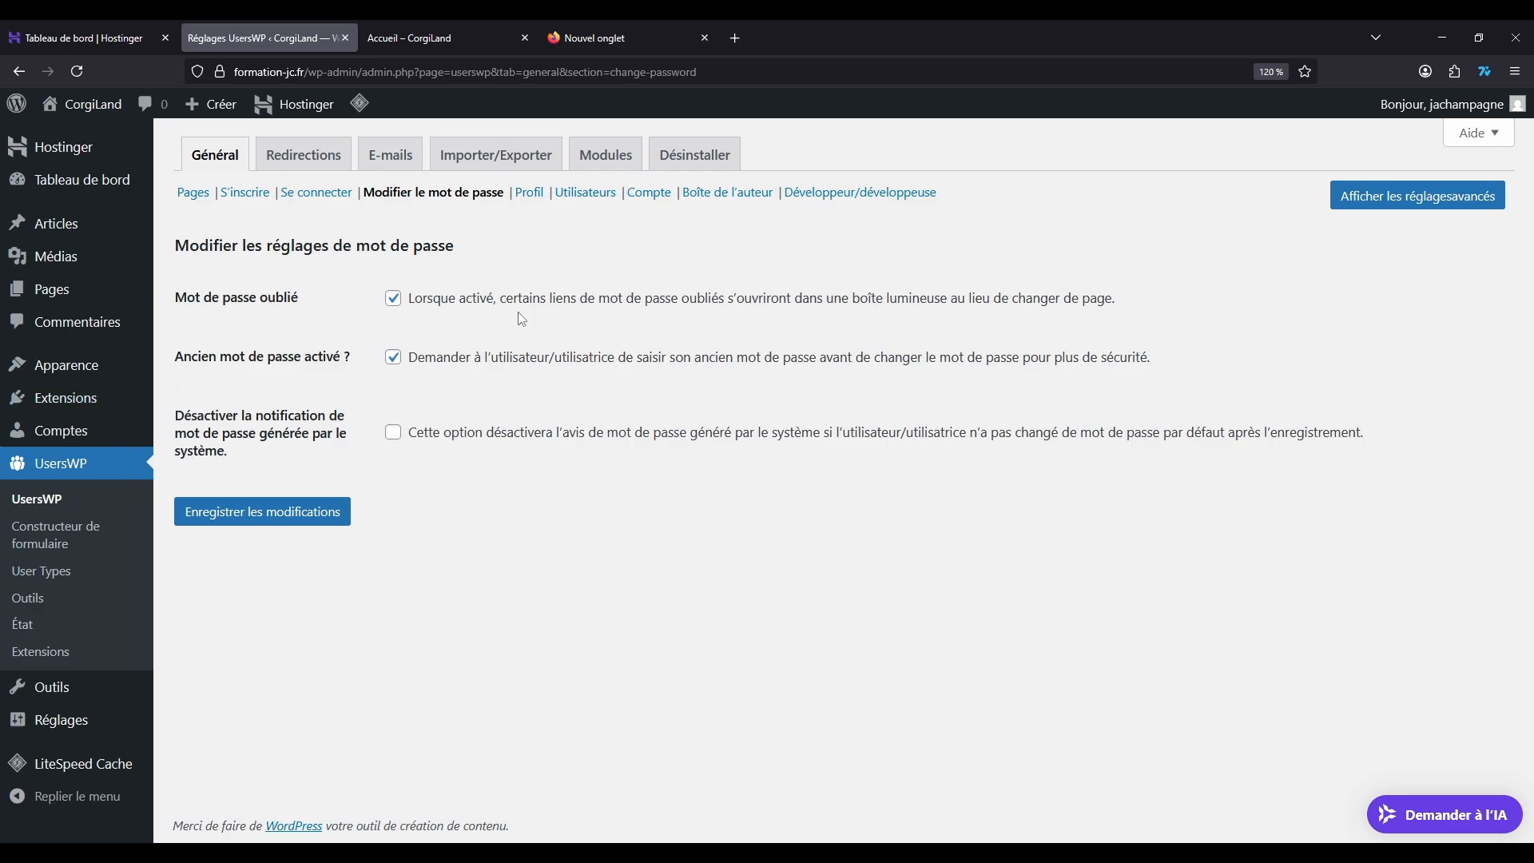
{"action": "left_click", "coordinate": [529, 193]}
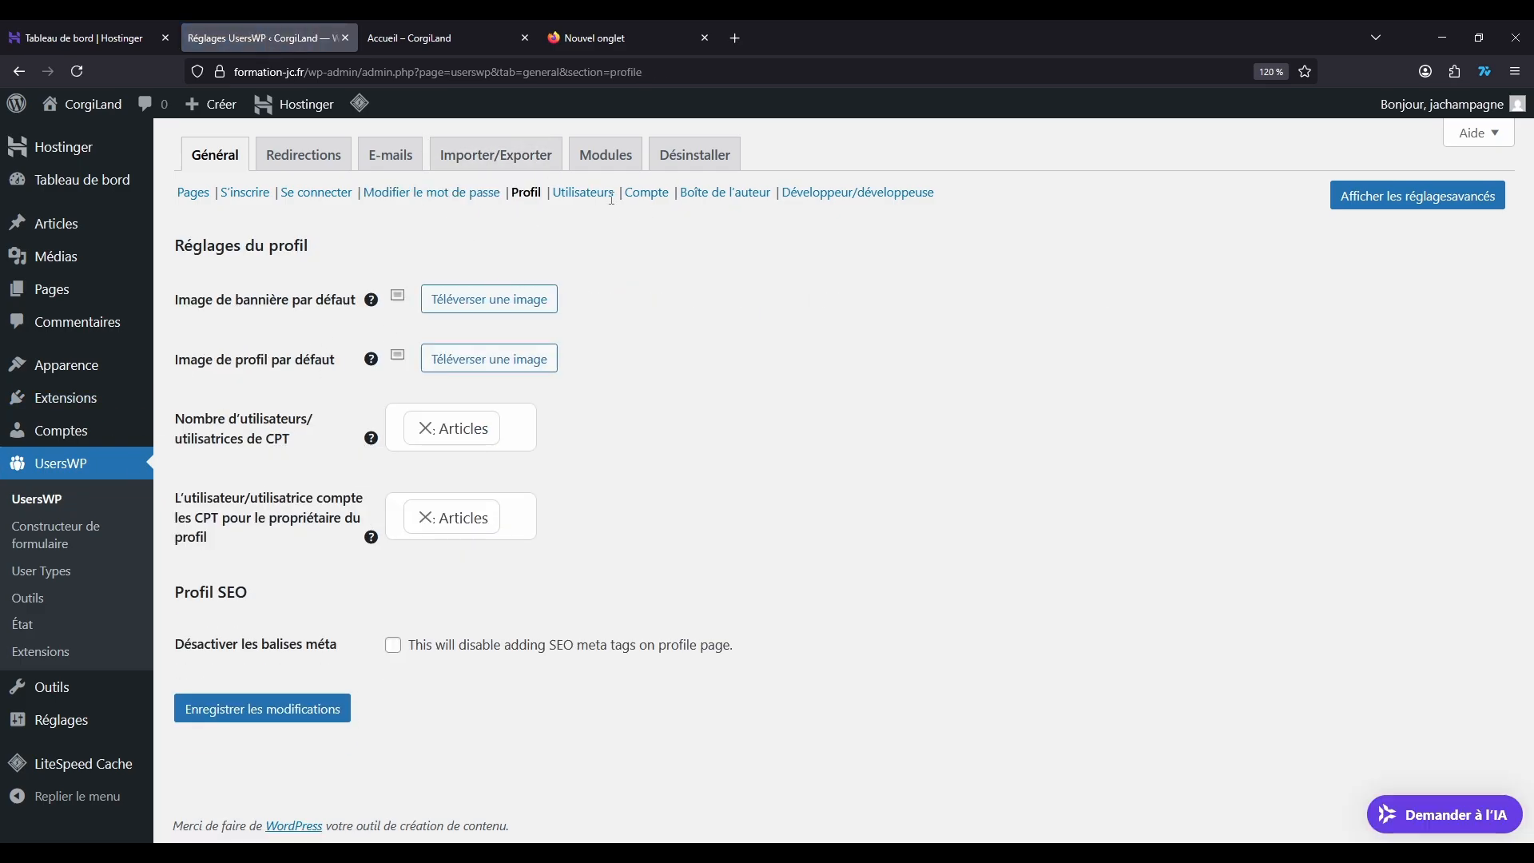
{"action": "left_click", "coordinate": [584, 195]}
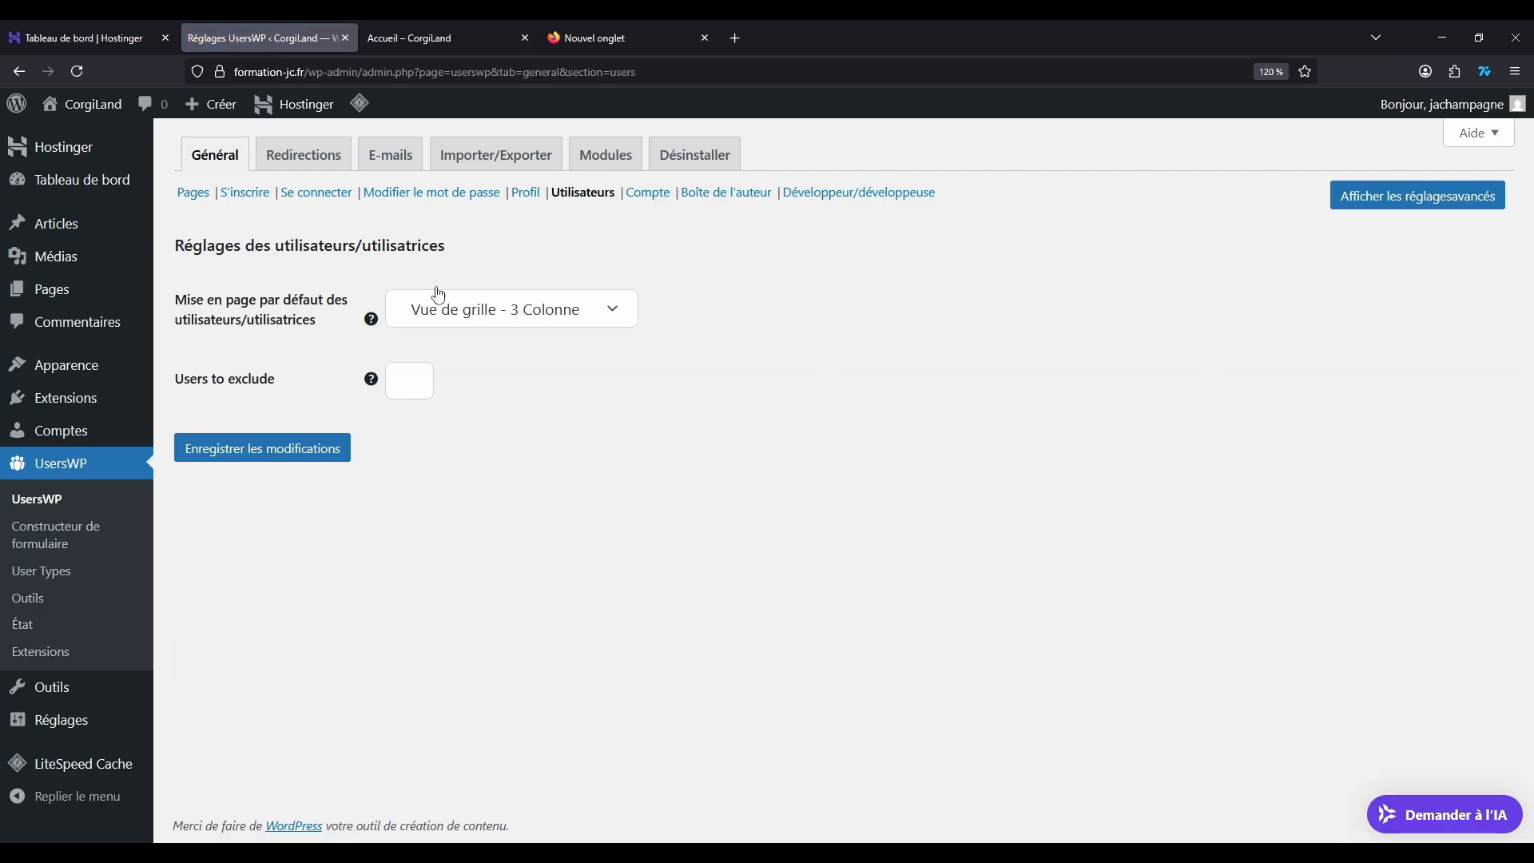
{"action": "left_click", "coordinate": [672, 197]}
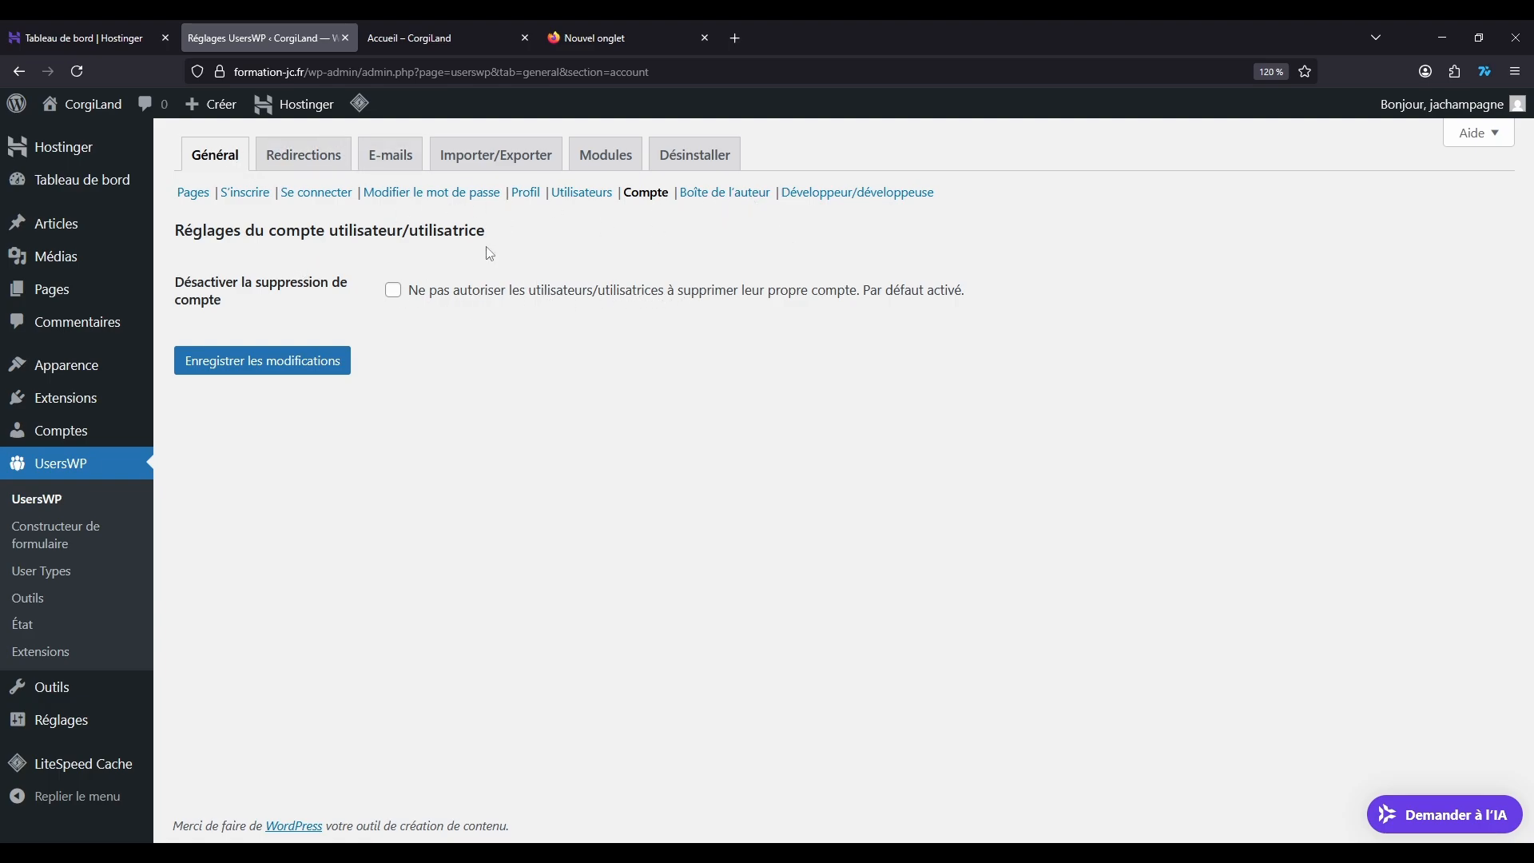
Step: Examine the role-based redirection settings, including the Hide Admin Bar option for each role
{"action": "left_click", "coordinate": [309, 157]}
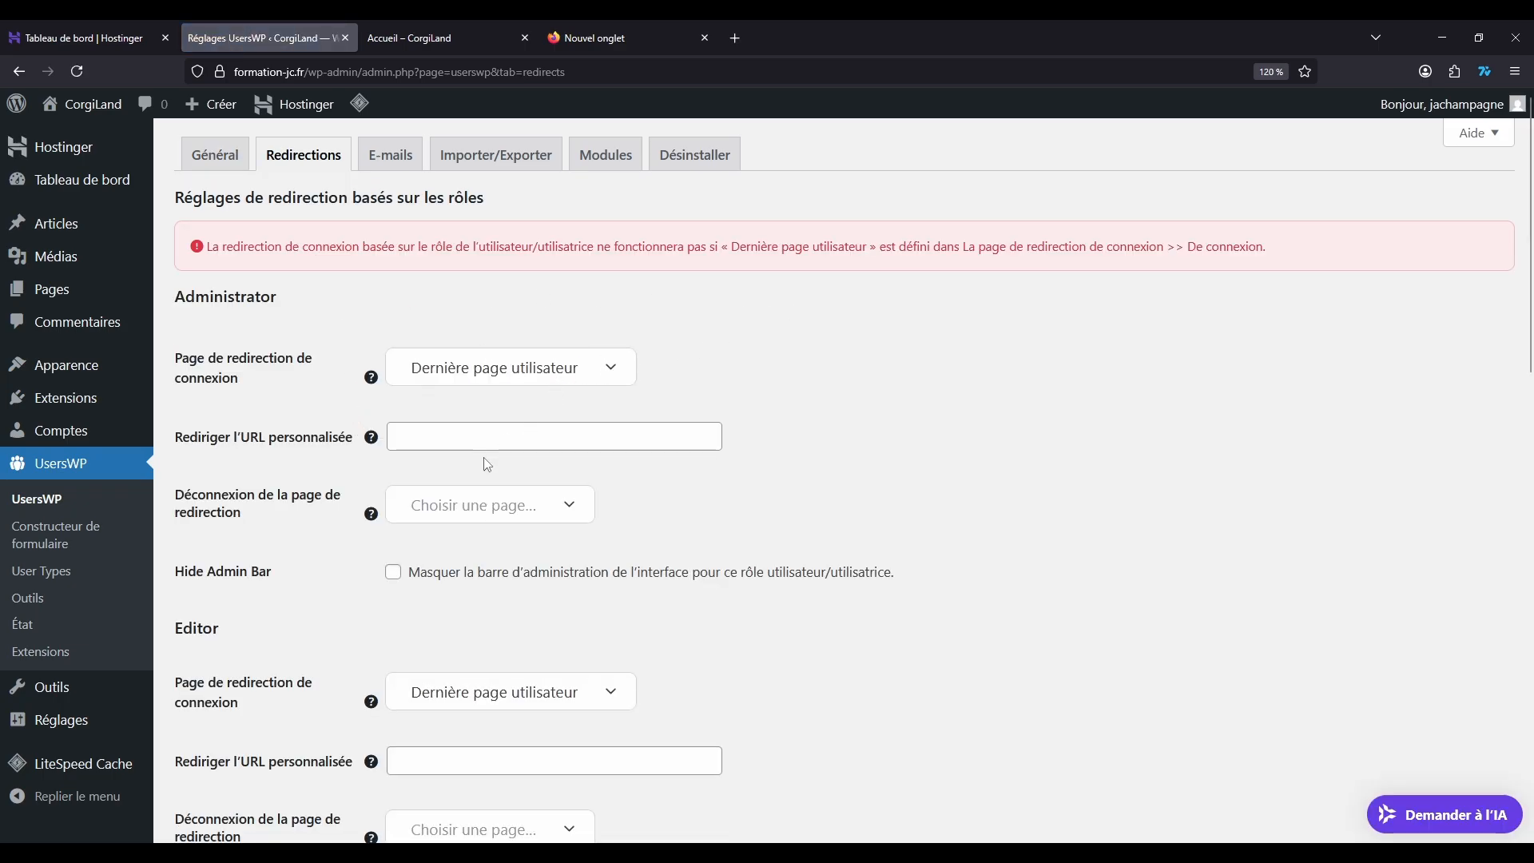
{"action": "scroll", "coordinate": [879, 375], "scroll_direction": "down", "scroll_amount": 2}
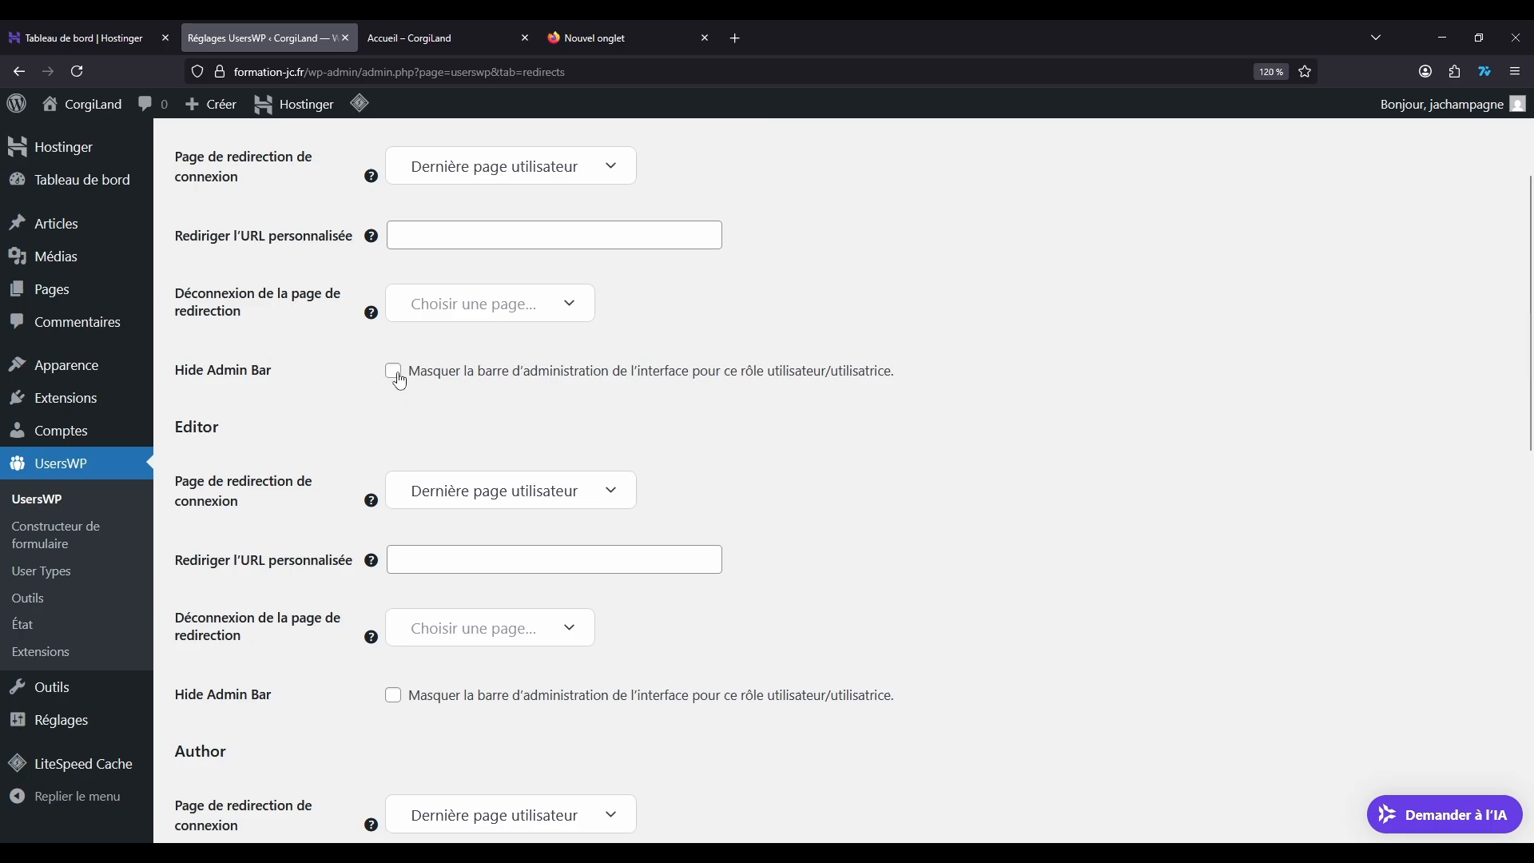
{"action": "scroll", "coordinate": [767, 411], "scroll_direction": "up", "scroll_amount": 2}
Step: Reload the site's Accueil page as a logged-in administrator and examine the WordPress admin bar
{"action": "left_click", "coordinate": [413, 32]}
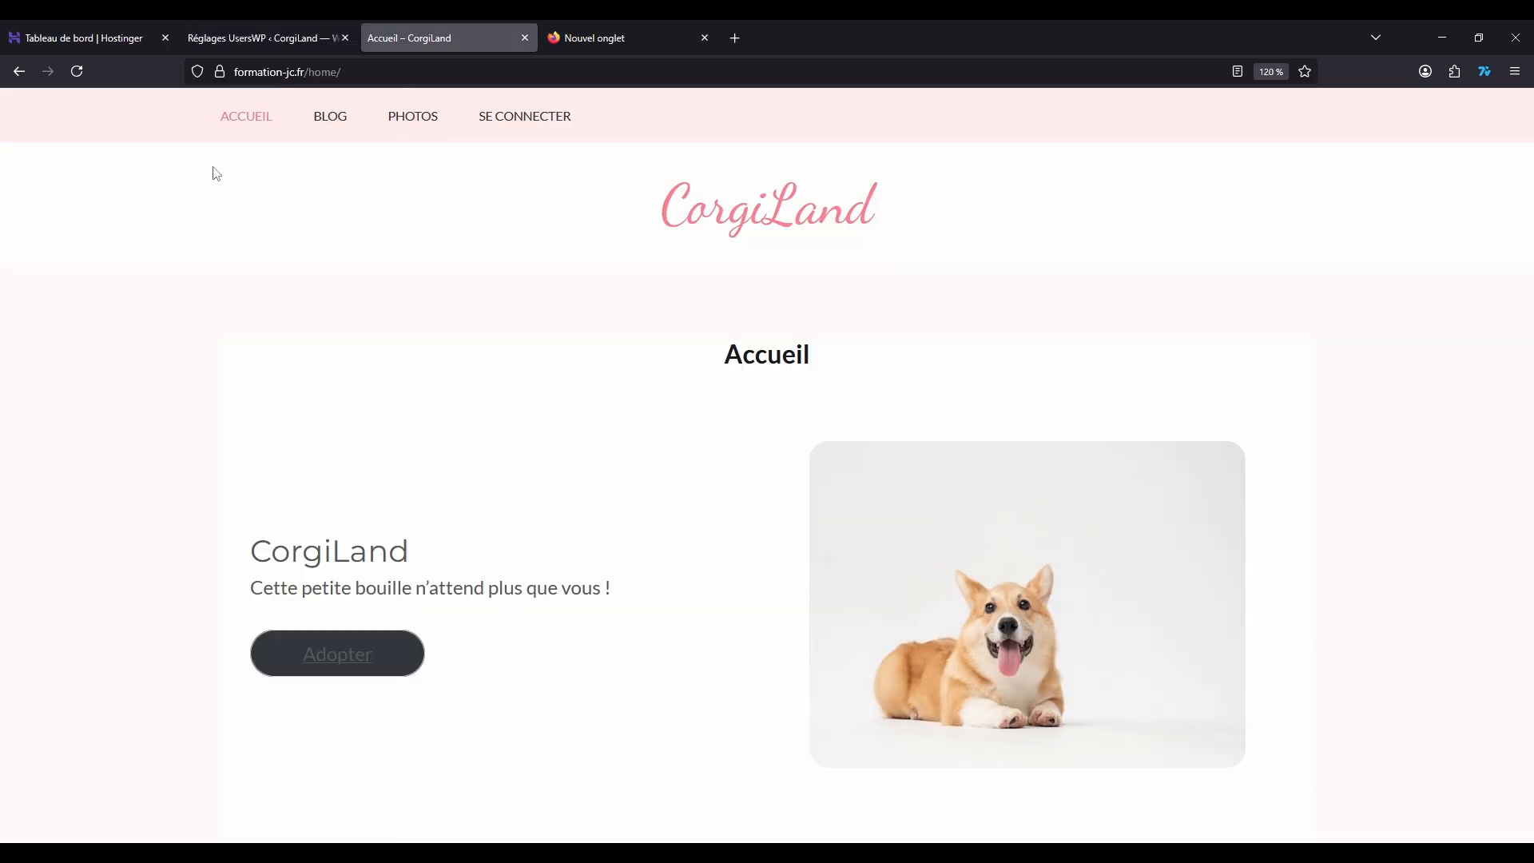
{"action": "left_click", "coordinate": [77, 71]}
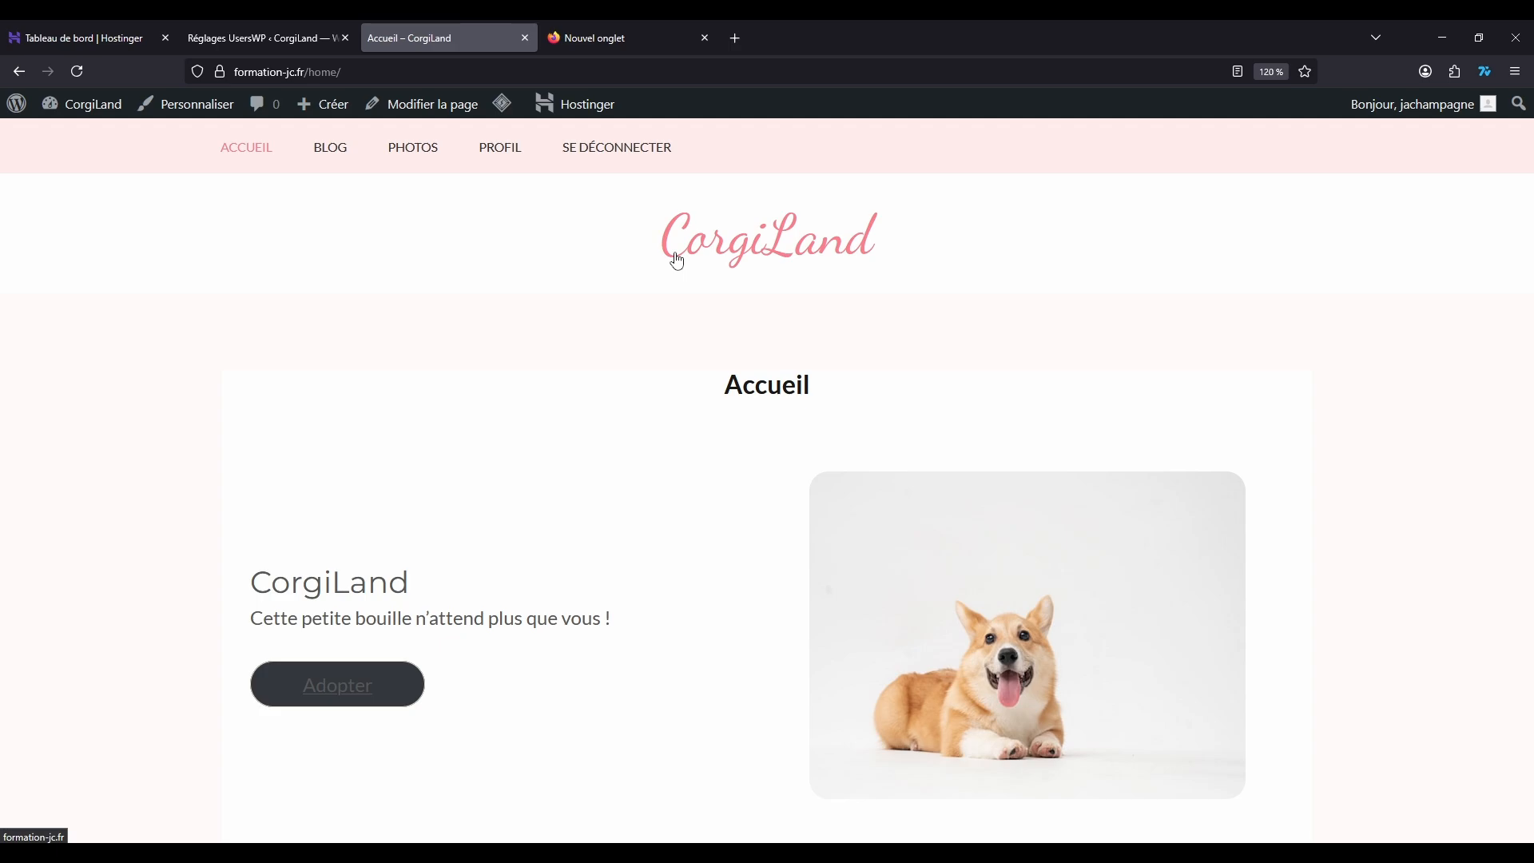
{"action": "mouse_move", "coordinate": [76, 124]}
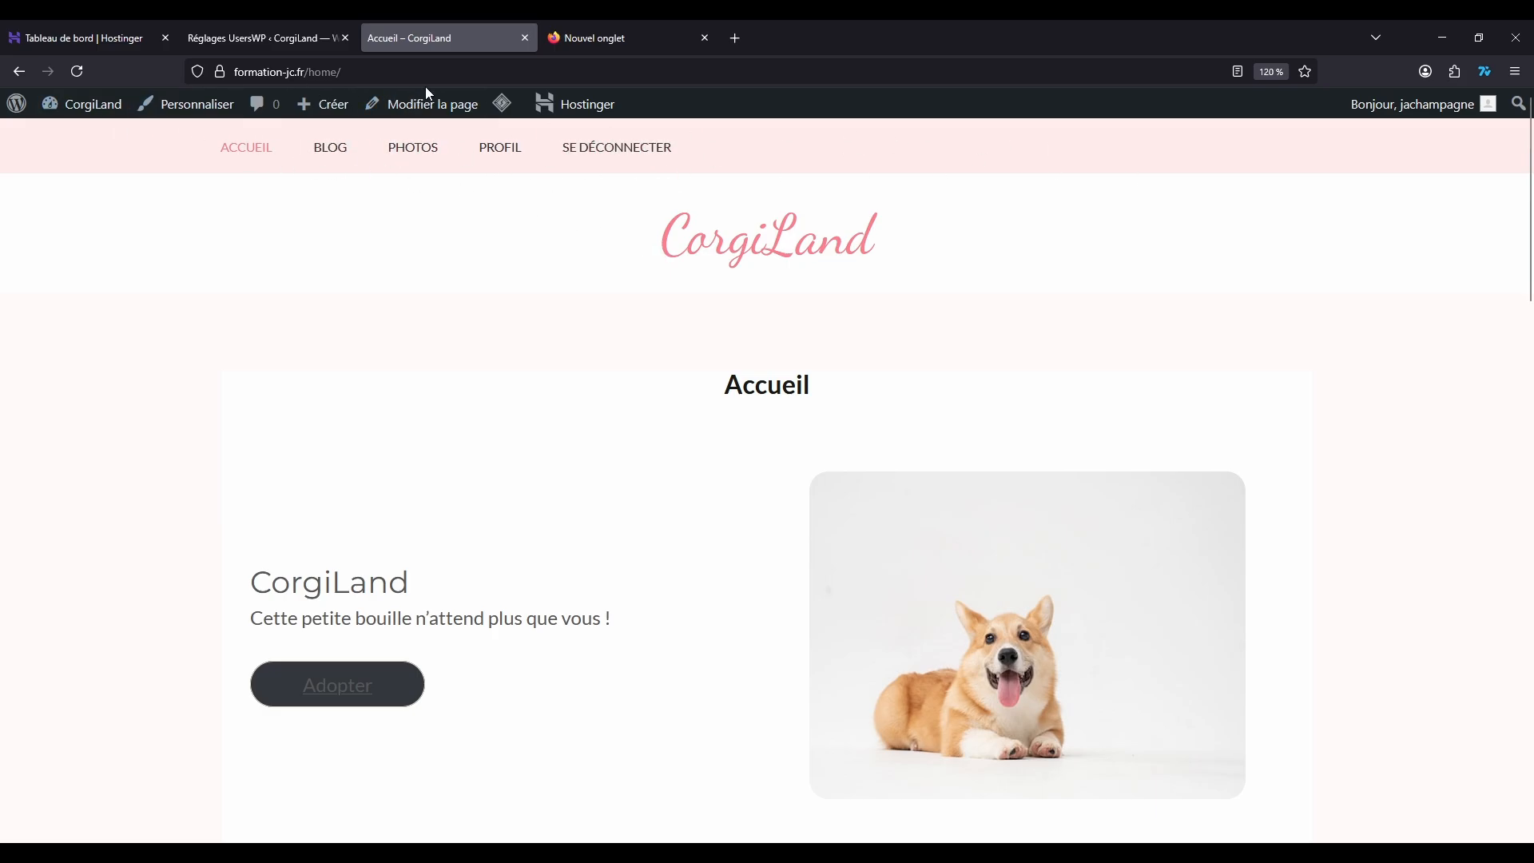
Step: Return to the redirection settings, toggle Hide Admin Bar on and off for Administrator, and check the Editor and Author options
{"action": "left_click", "coordinate": [270, 32]}
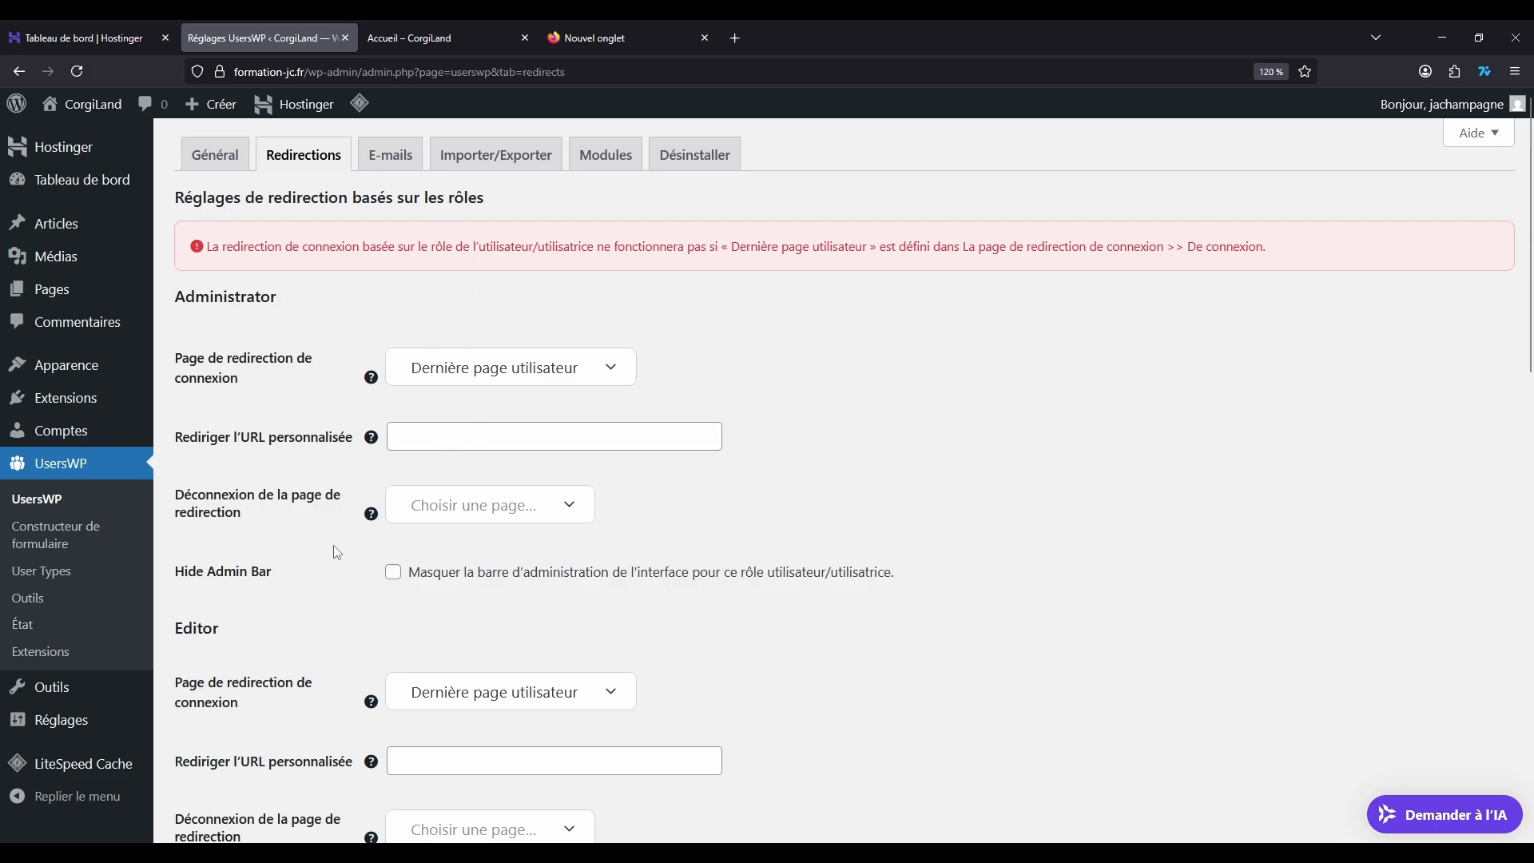
{"action": "left_click", "coordinate": [406, 576]}
{"action": "left_click", "coordinate": [391, 573]}
{"action": "scroll", "coordinate": [853, 526], "scroll_direction": "down", "scroll_amount": 5}
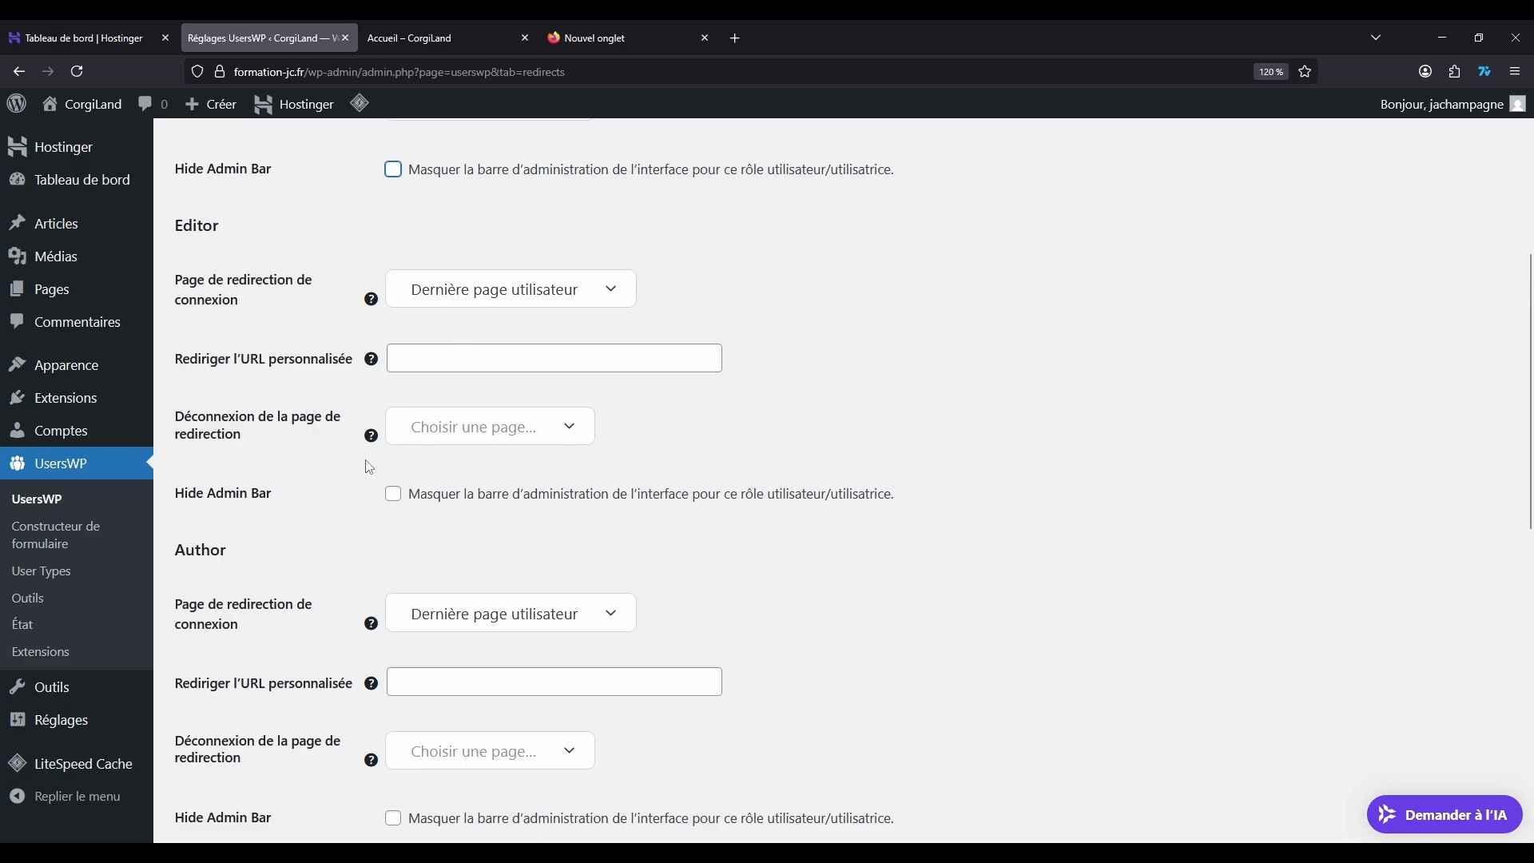
Step: Enable Hide Admin Bar for the Subscriber role and save the UsersWP redirection settings
{"action": "scroll", "coordinate": [349, 414], "scroll_direction": "up", "scroll_amount": 5}
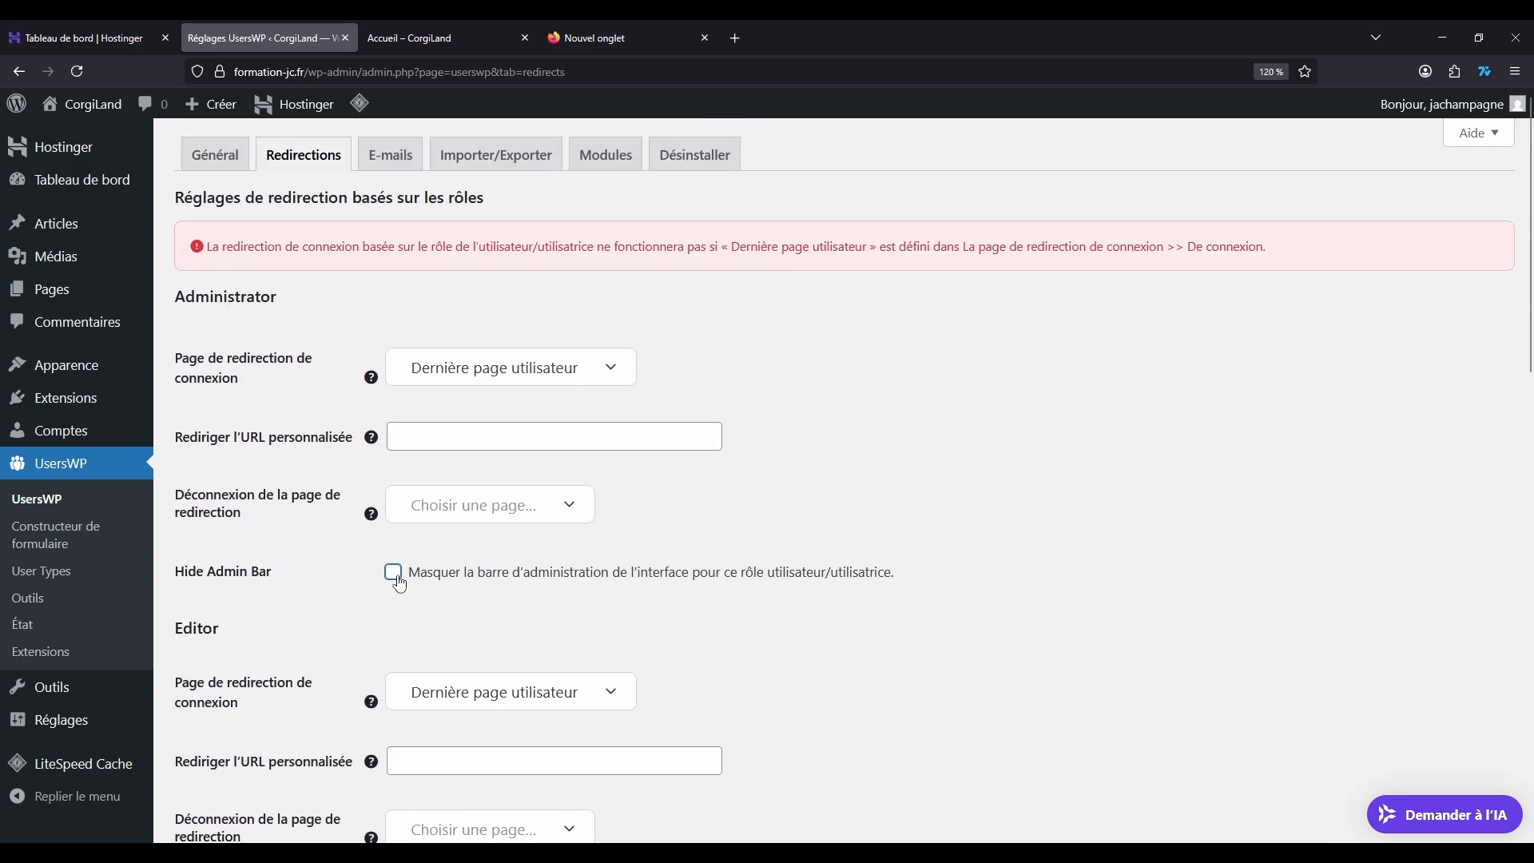
{"action": "scroll", "coordinate": [713, 473], "scroll_direction": "down", "scroll_amount": 5}
{"action": "scroll", "coordinate": [713, 473], "scroll_direction": "down", "scroll_amount": 8}
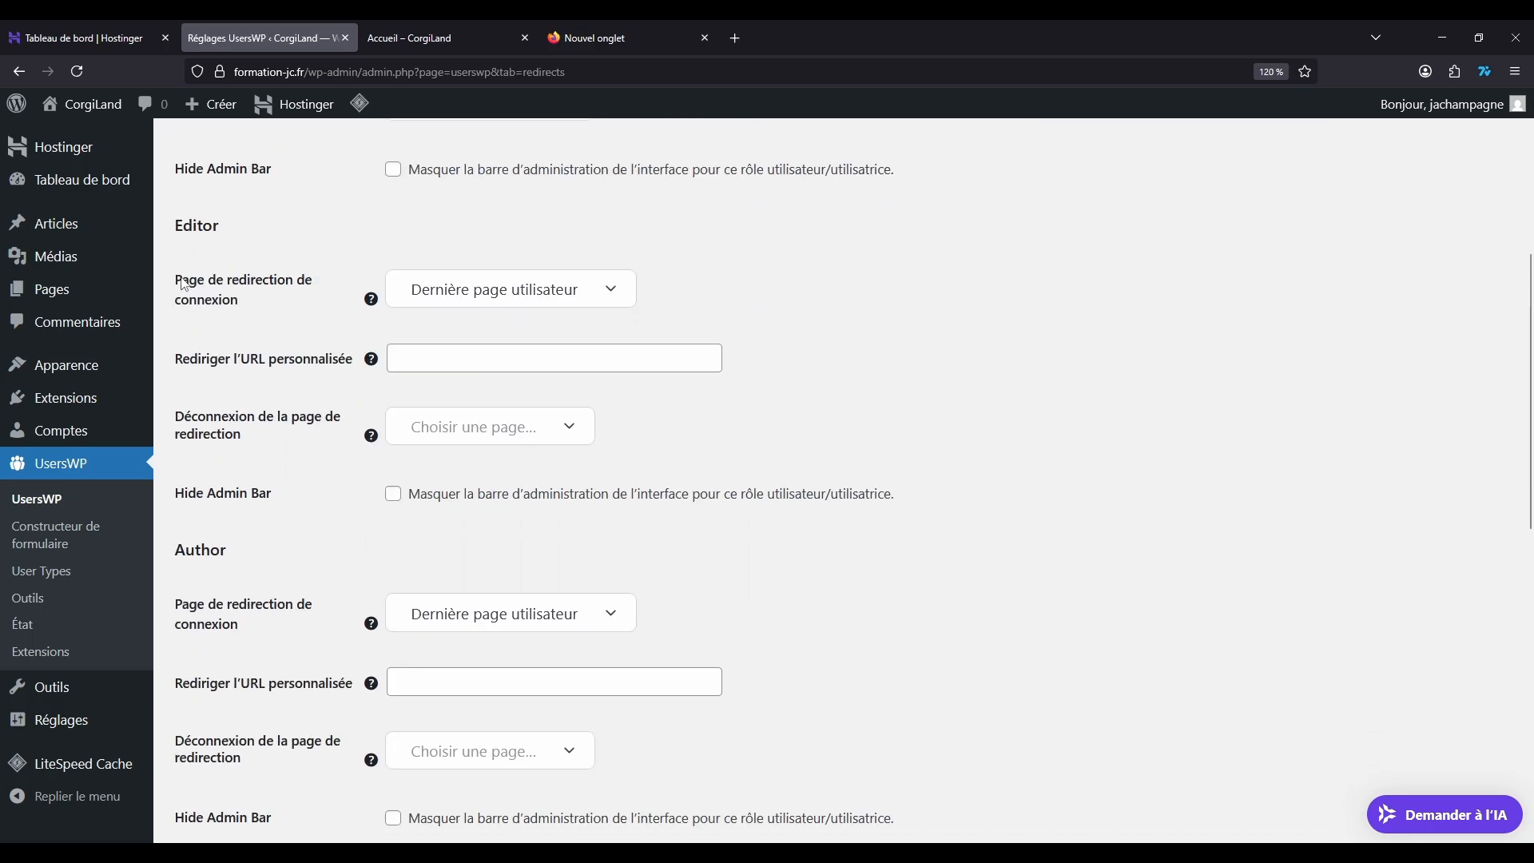
{"action": "scroll", "coordinate": [252, 521], "scroll_direction": "down", "scroll_amount": 2}
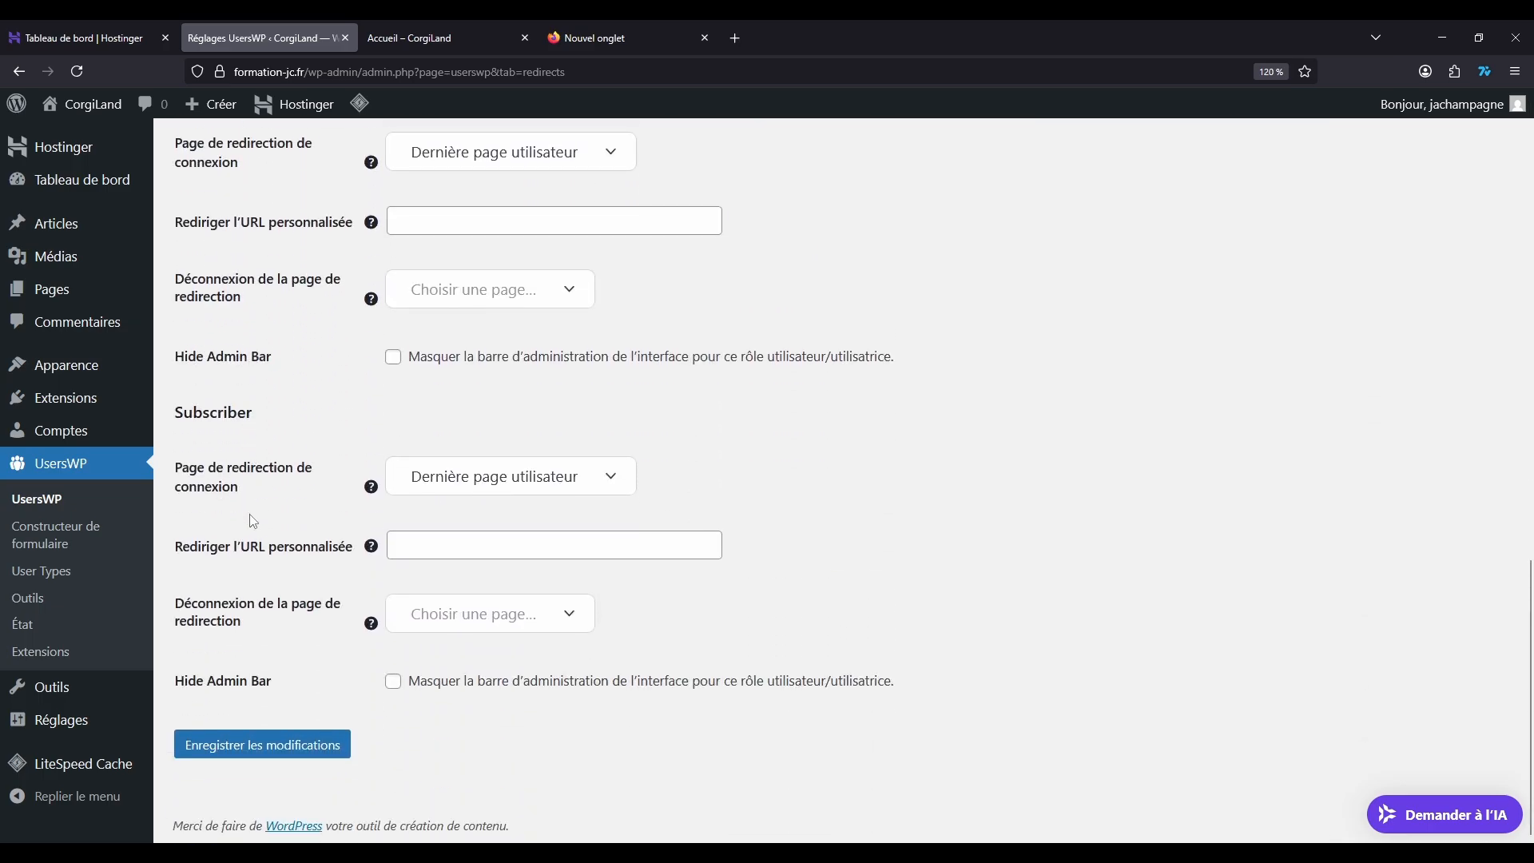
{"action": "left_click_drag", "start_coordinate": [183, 412], "coordinate": [308, 414]}
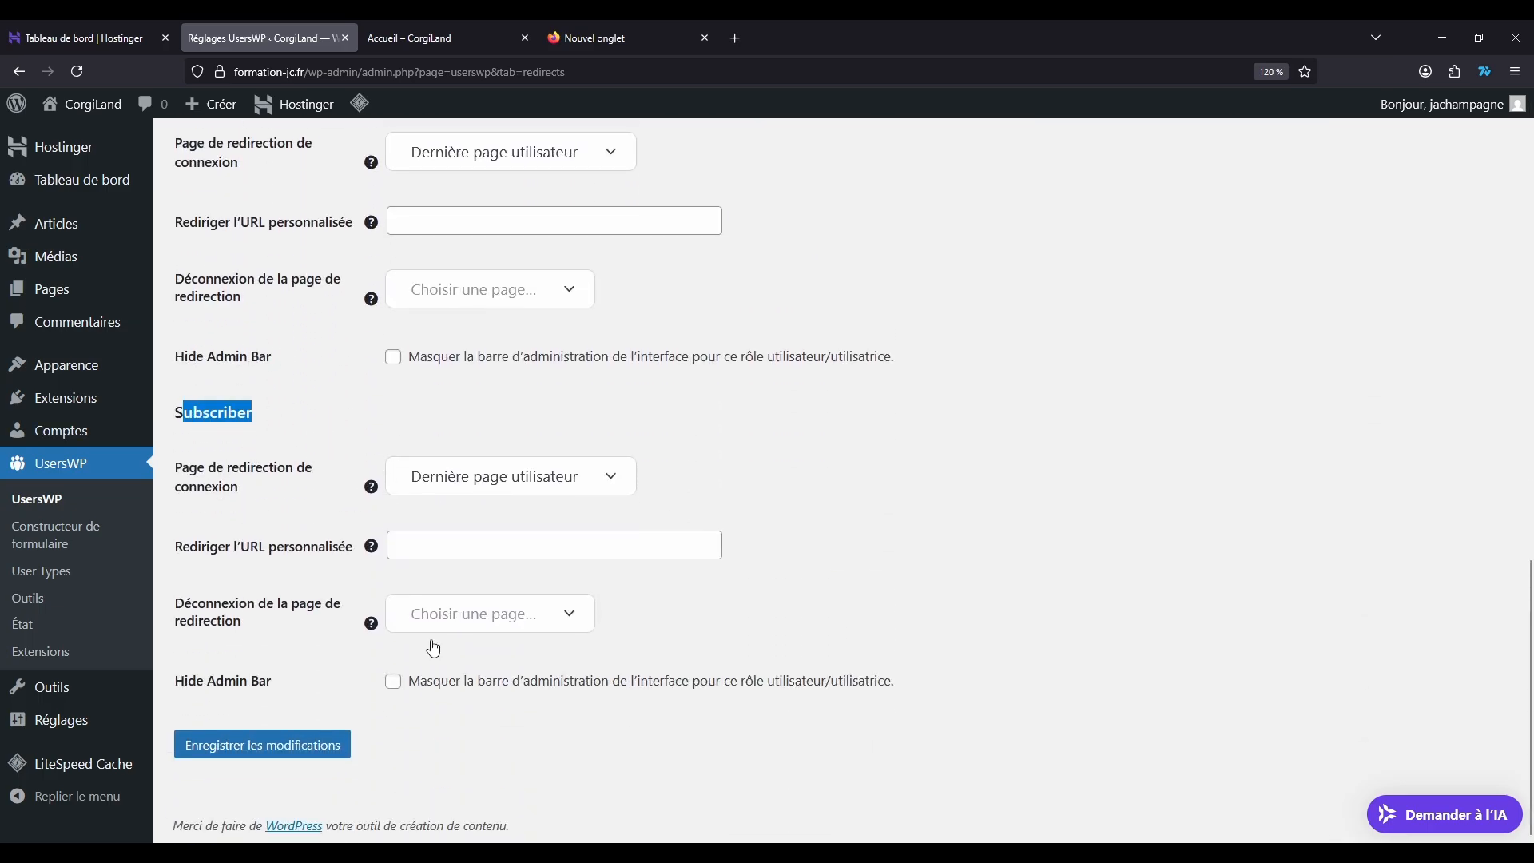
{"action": "left_click", "coordinate": [393, 681]}
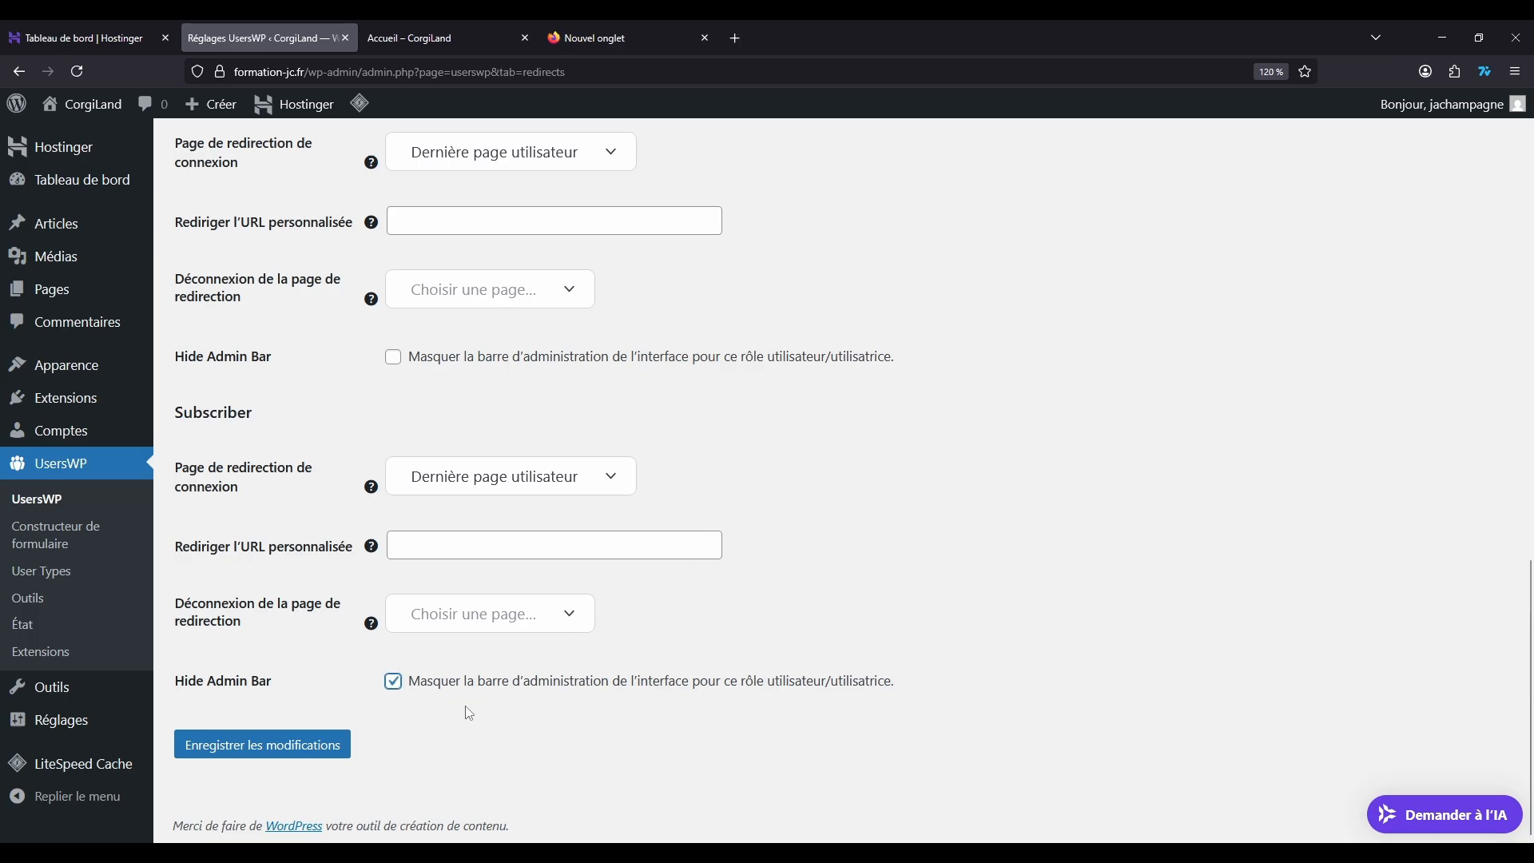
{"action": "left_click", "coordinate": [256, 750]}
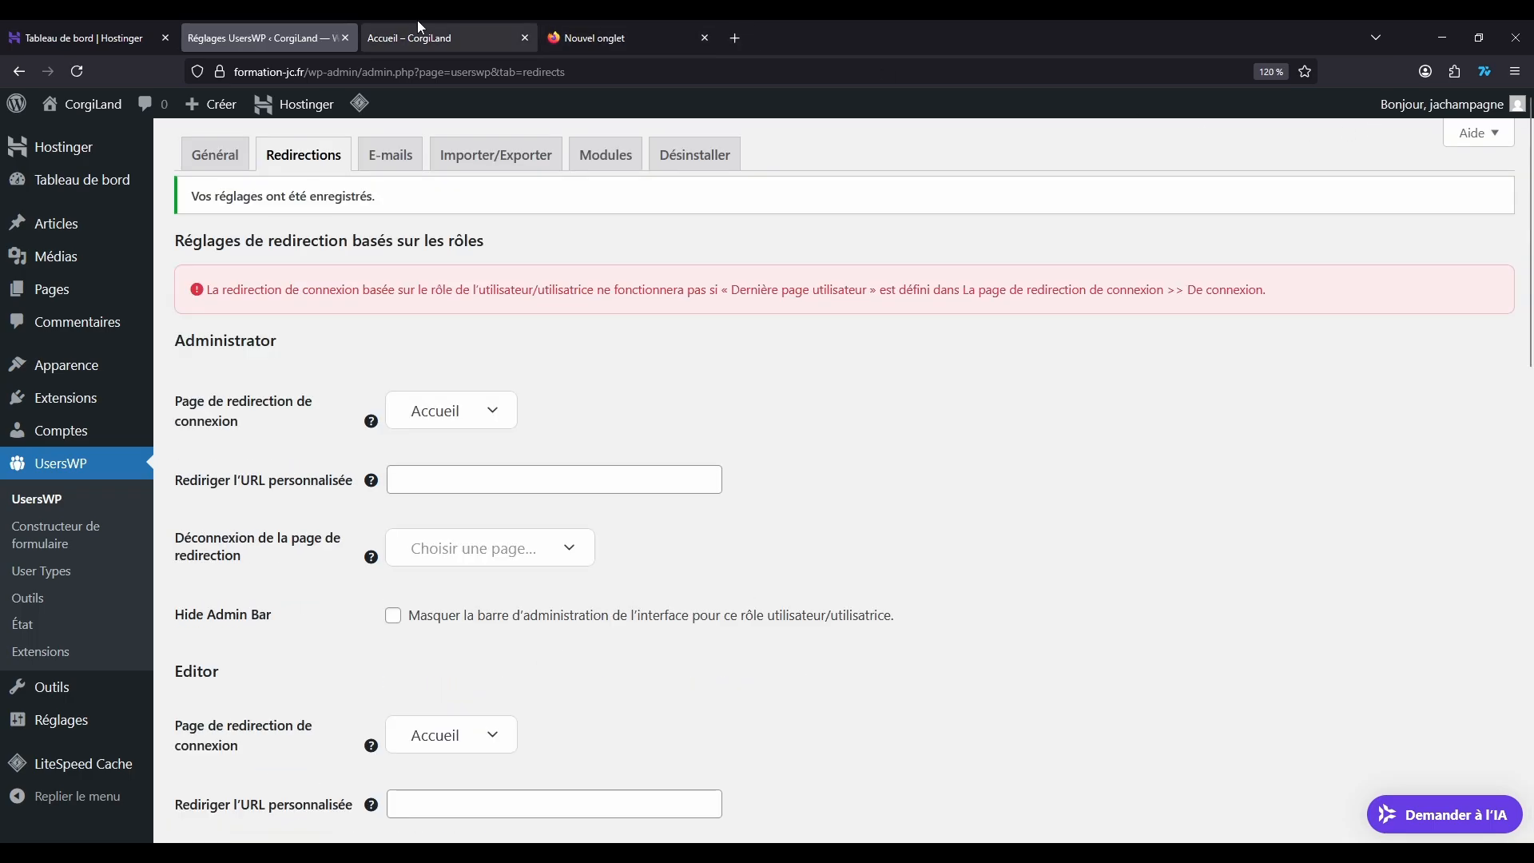
Step: Look at the site's Accueil page while logged in as administrator, and open the list of all WordPress accounts
{"action": "left_click", "coordinate": [417, 24]}
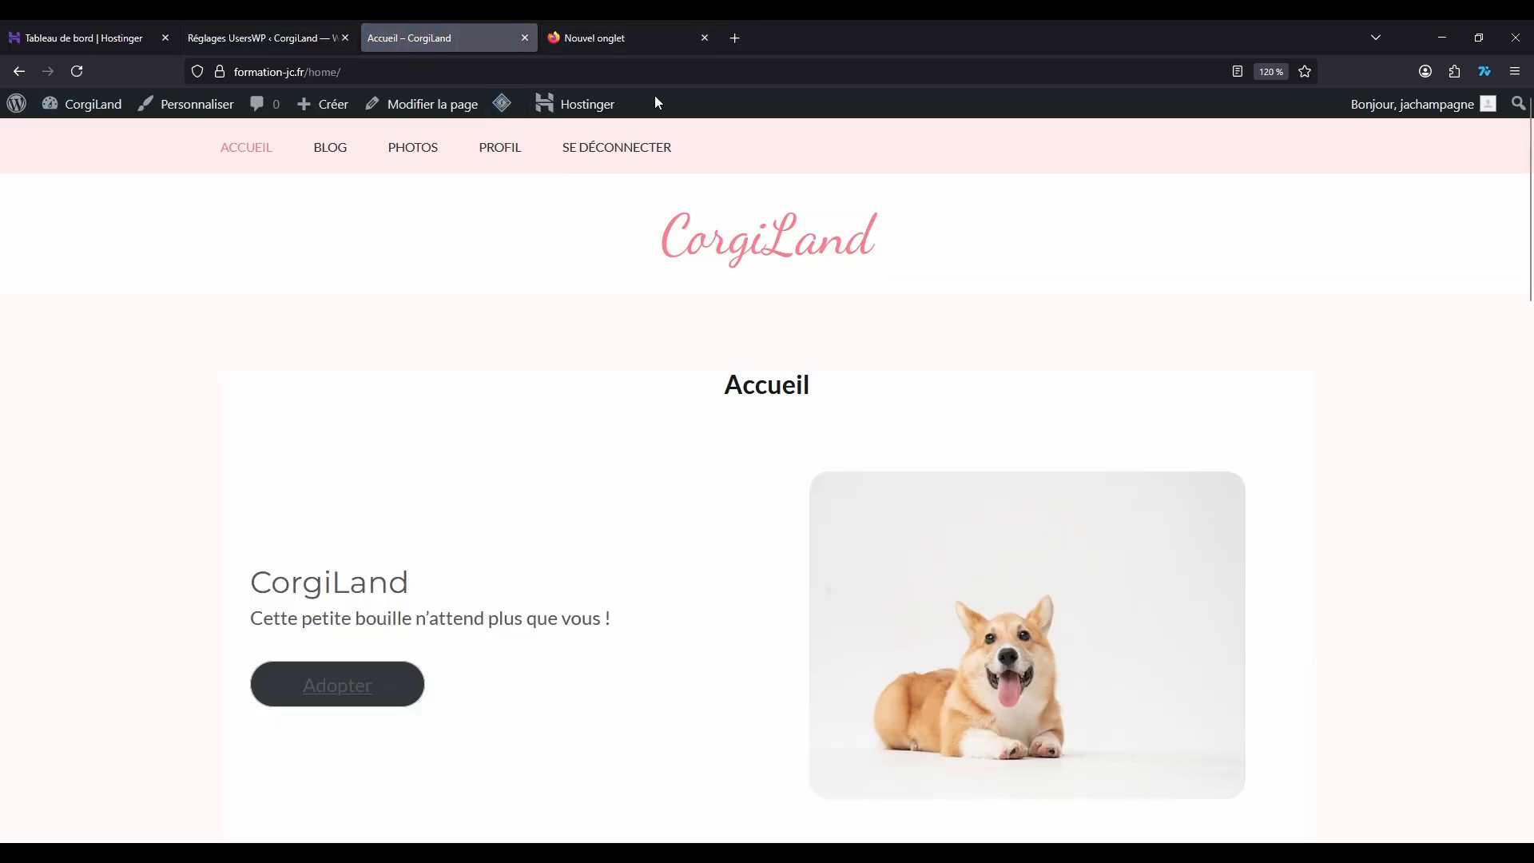
{"action": "left_click", "coordinate": [254, 39]}
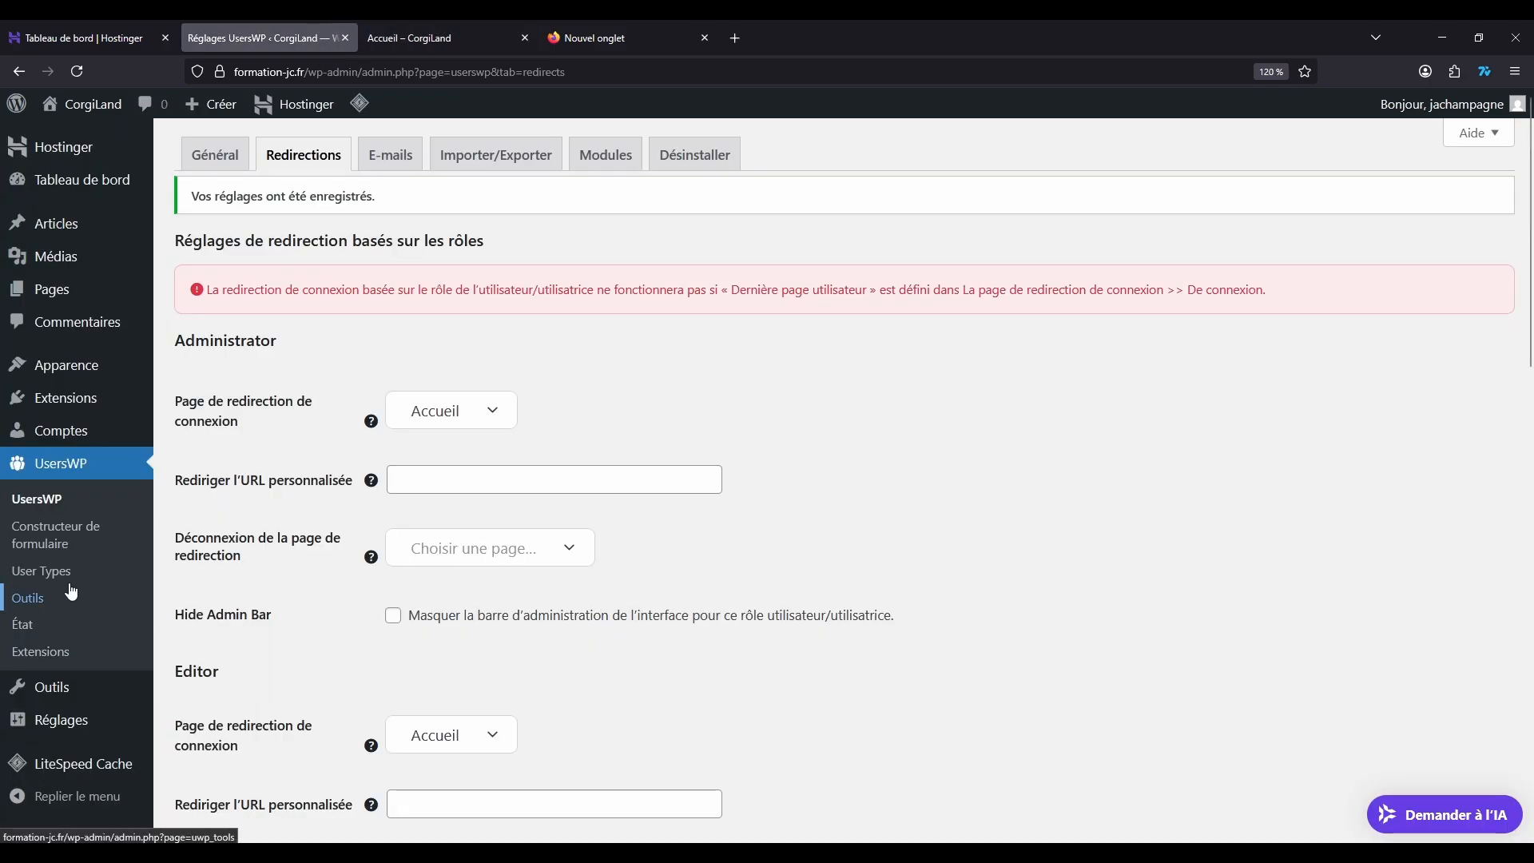
{"action": "left_click", "coordinate": [75, 430]}
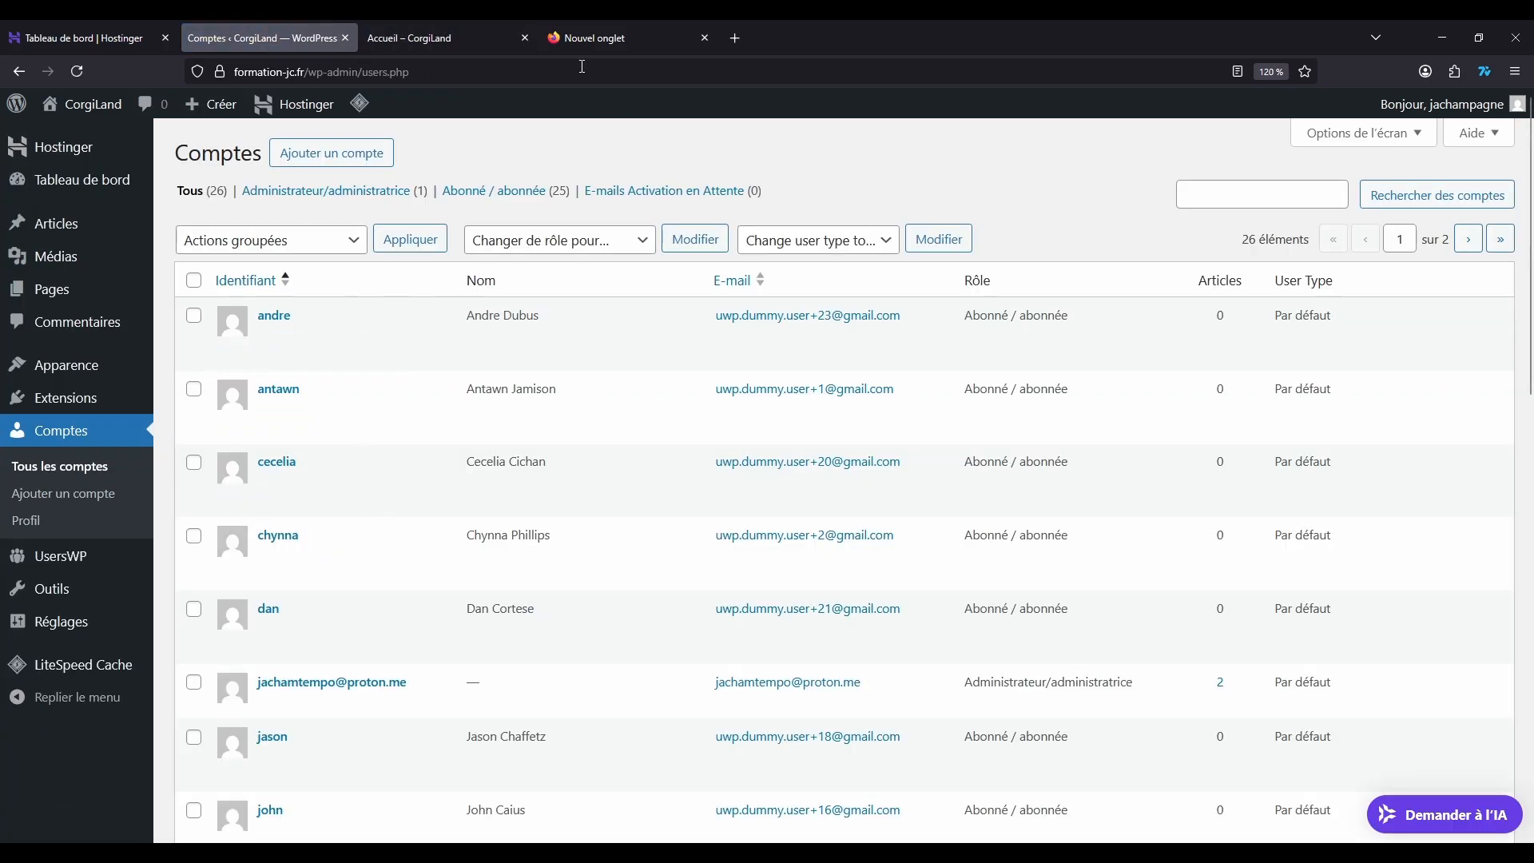
Step: Log out of the CorgiLand site and open the account creation form from the login dialog
{"action": "left_click", "coordinate": [432, 38]}
{"action": "left_click", "coordinate": [618, 152]}
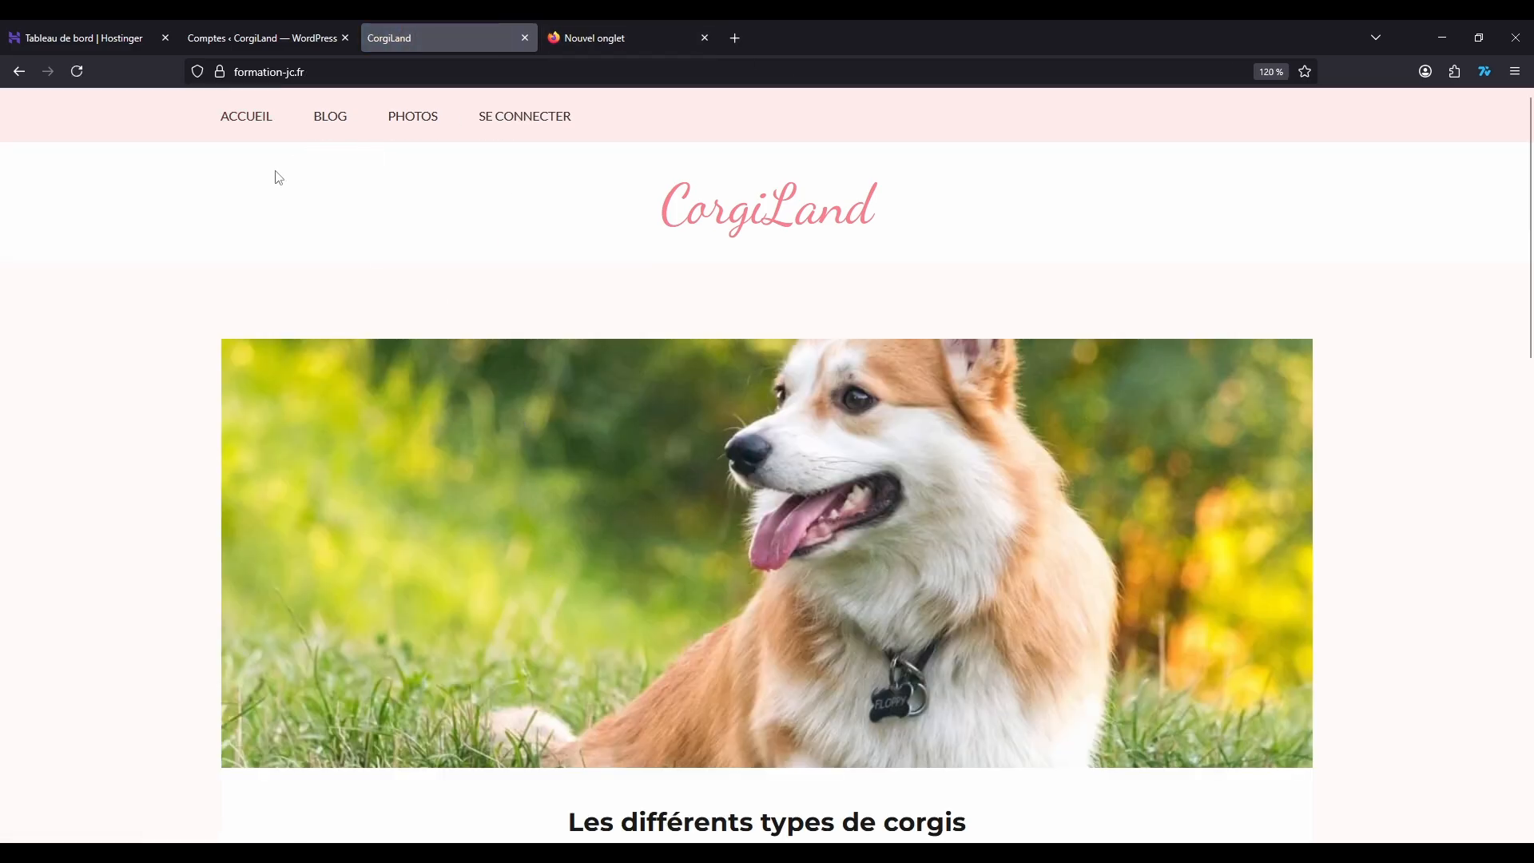
{"action": "left_click", "coordinate": [520, 117]}
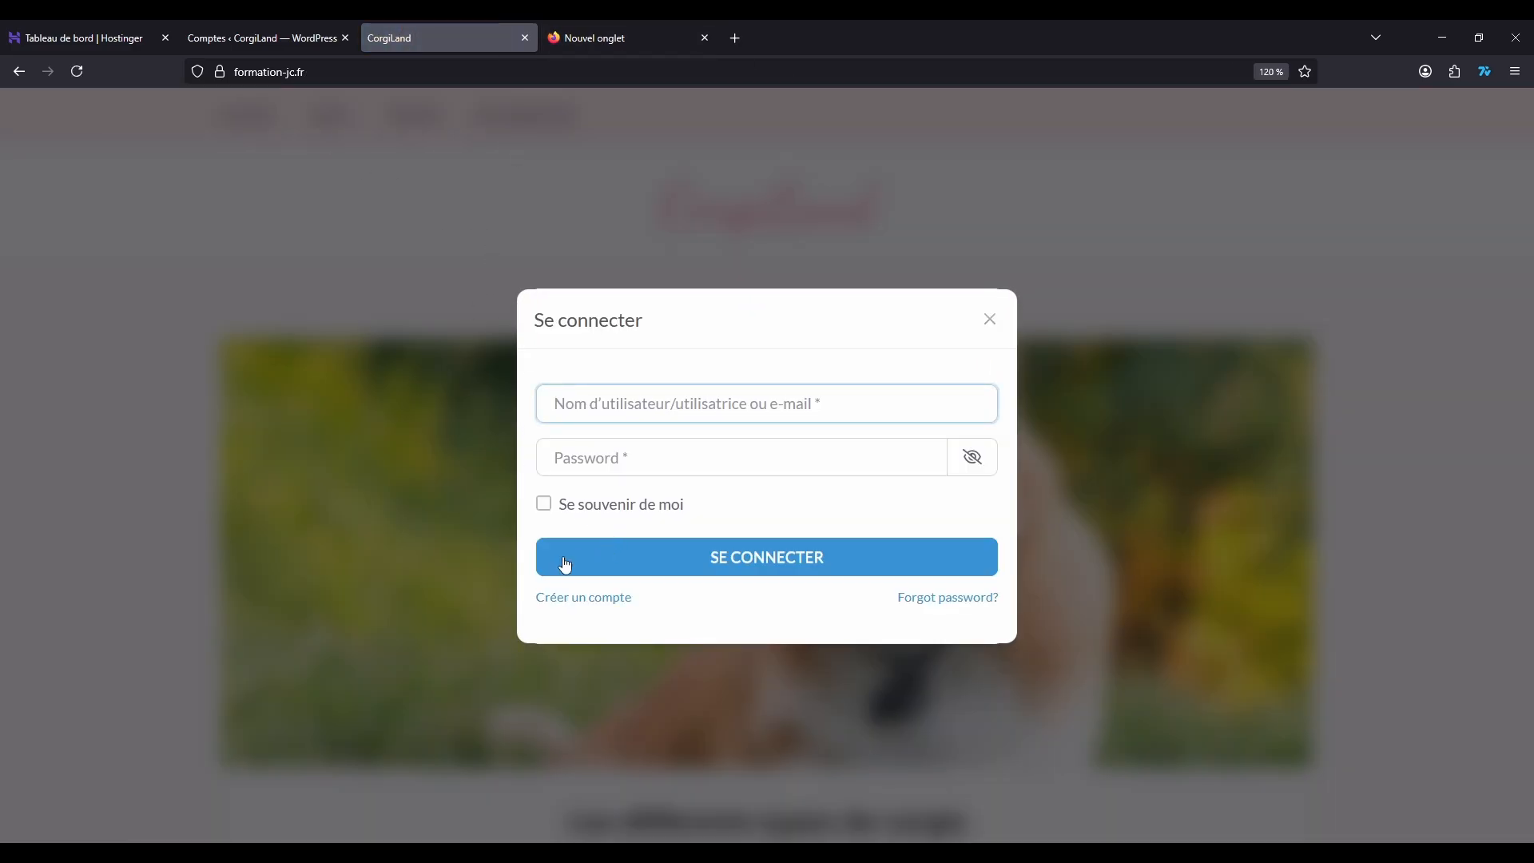
{"action": "left_click", "coordinate": [539, 598]}
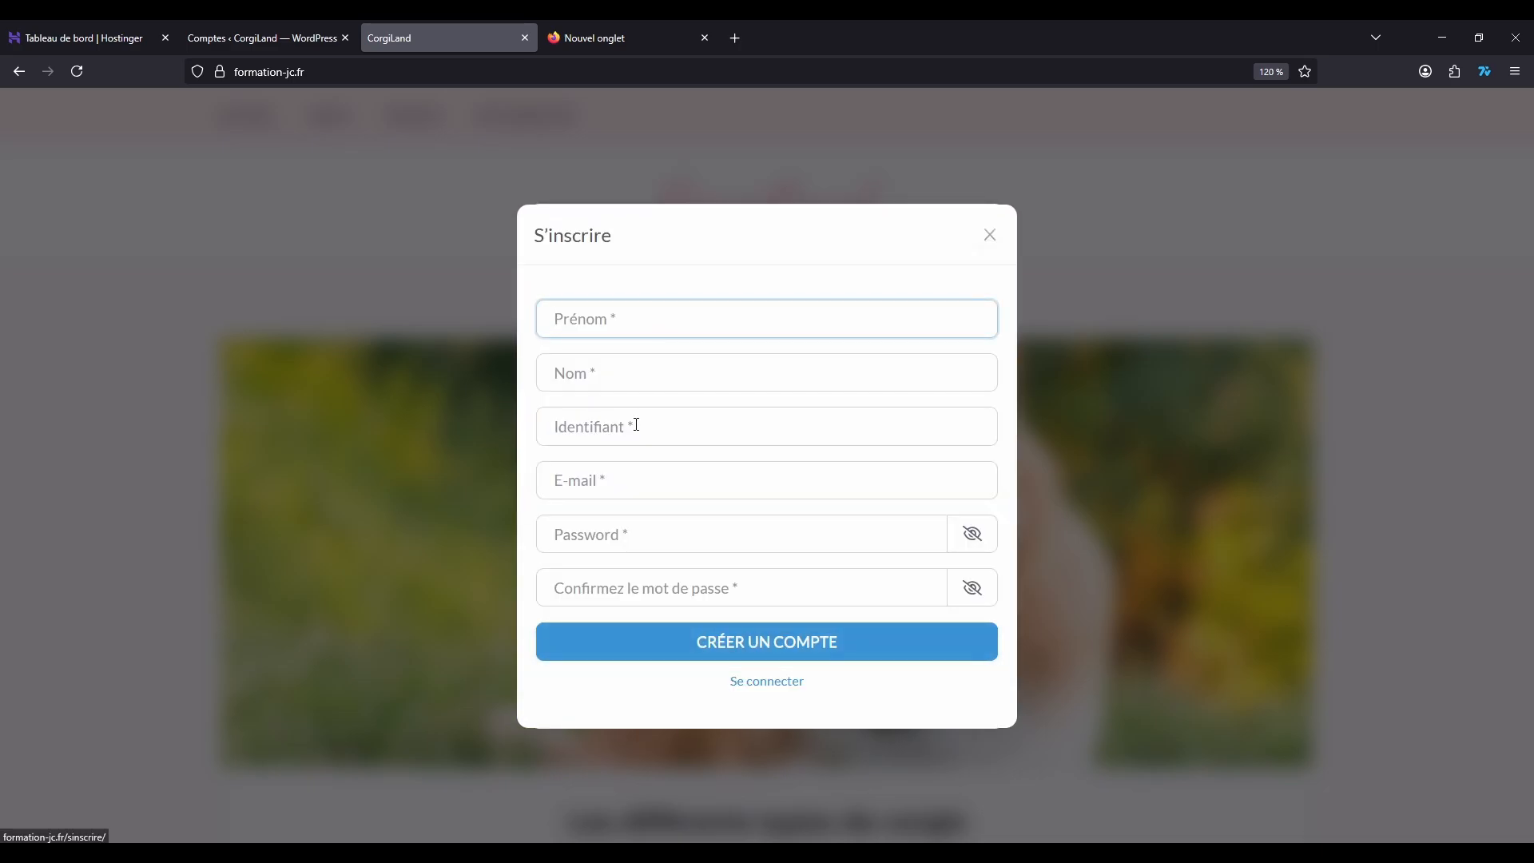
Step: Fill in the test user's first name, last name, username and e-mail in the registration form
{"action": "type", "text": "ChNORRIS"}
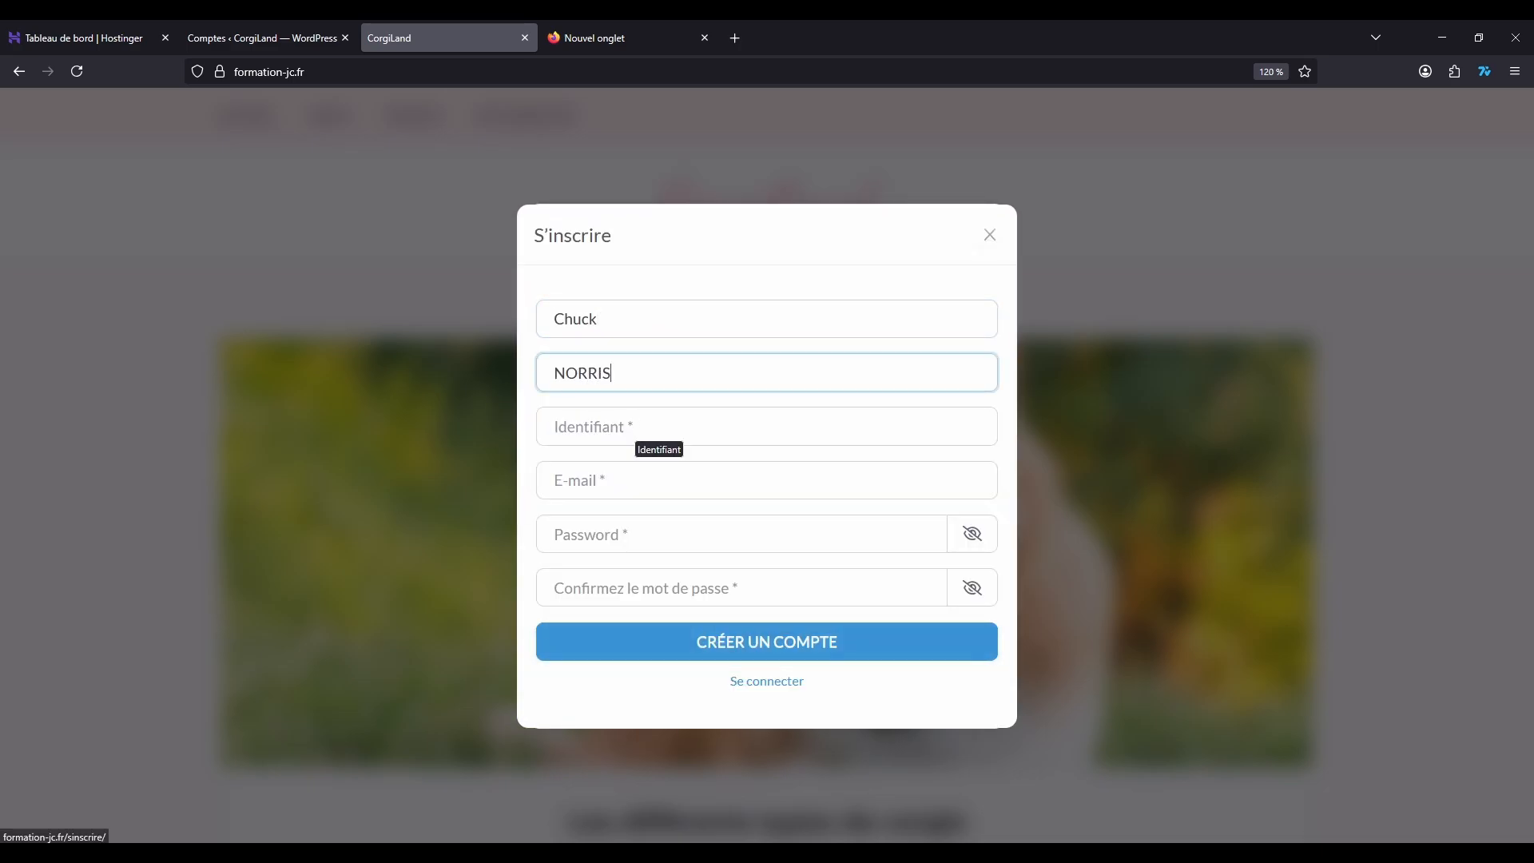
{"action": "key", "text": "Tab"}
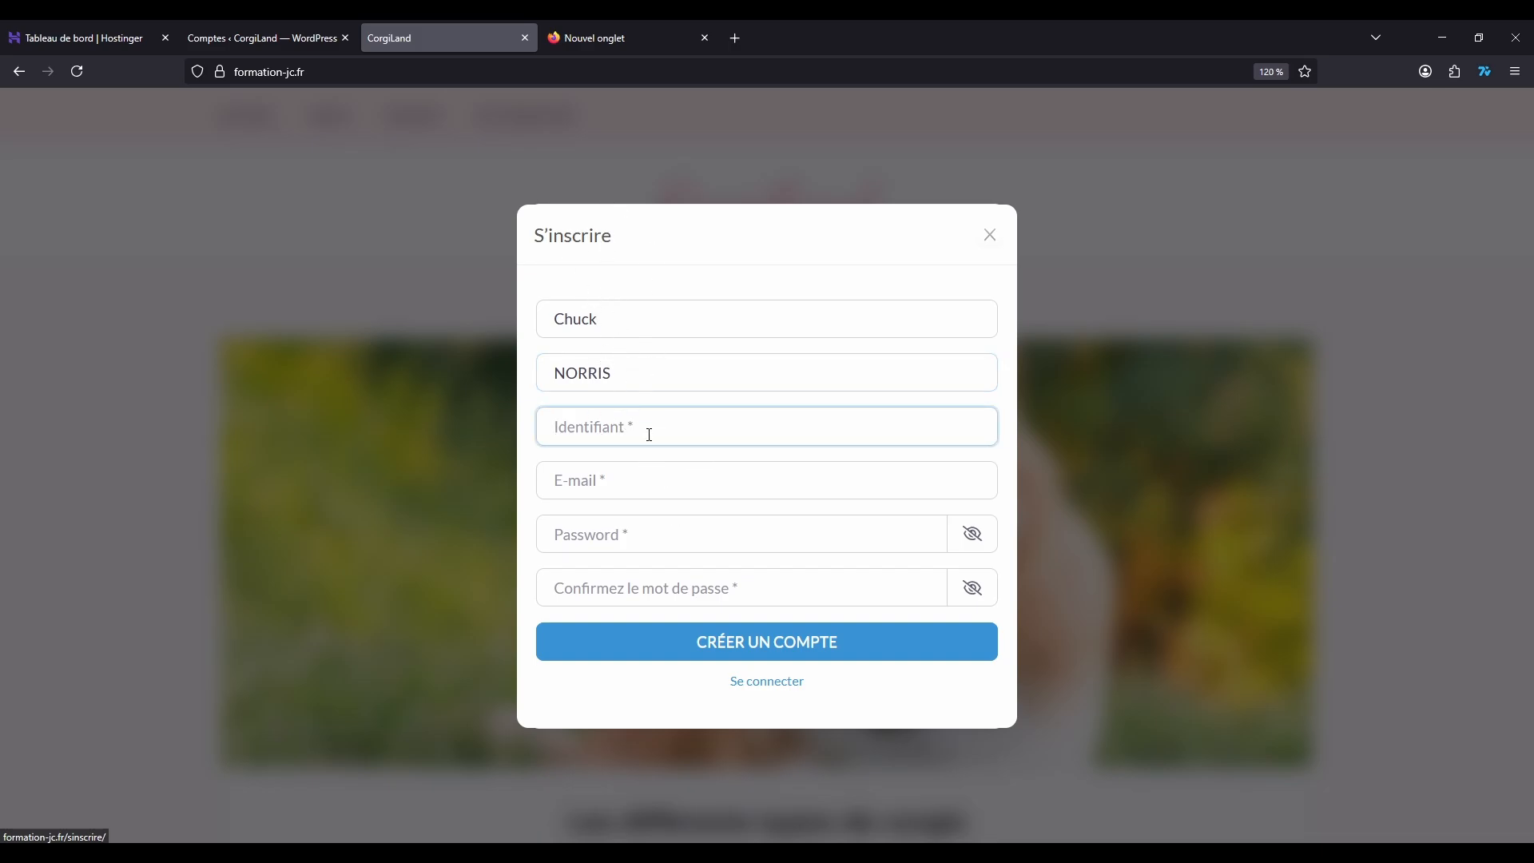
{"action": "type", "text": "chucky"}
{"action": "left_click", "coordinate": [637, 468]}
{"action": "type", "text": "ch"}
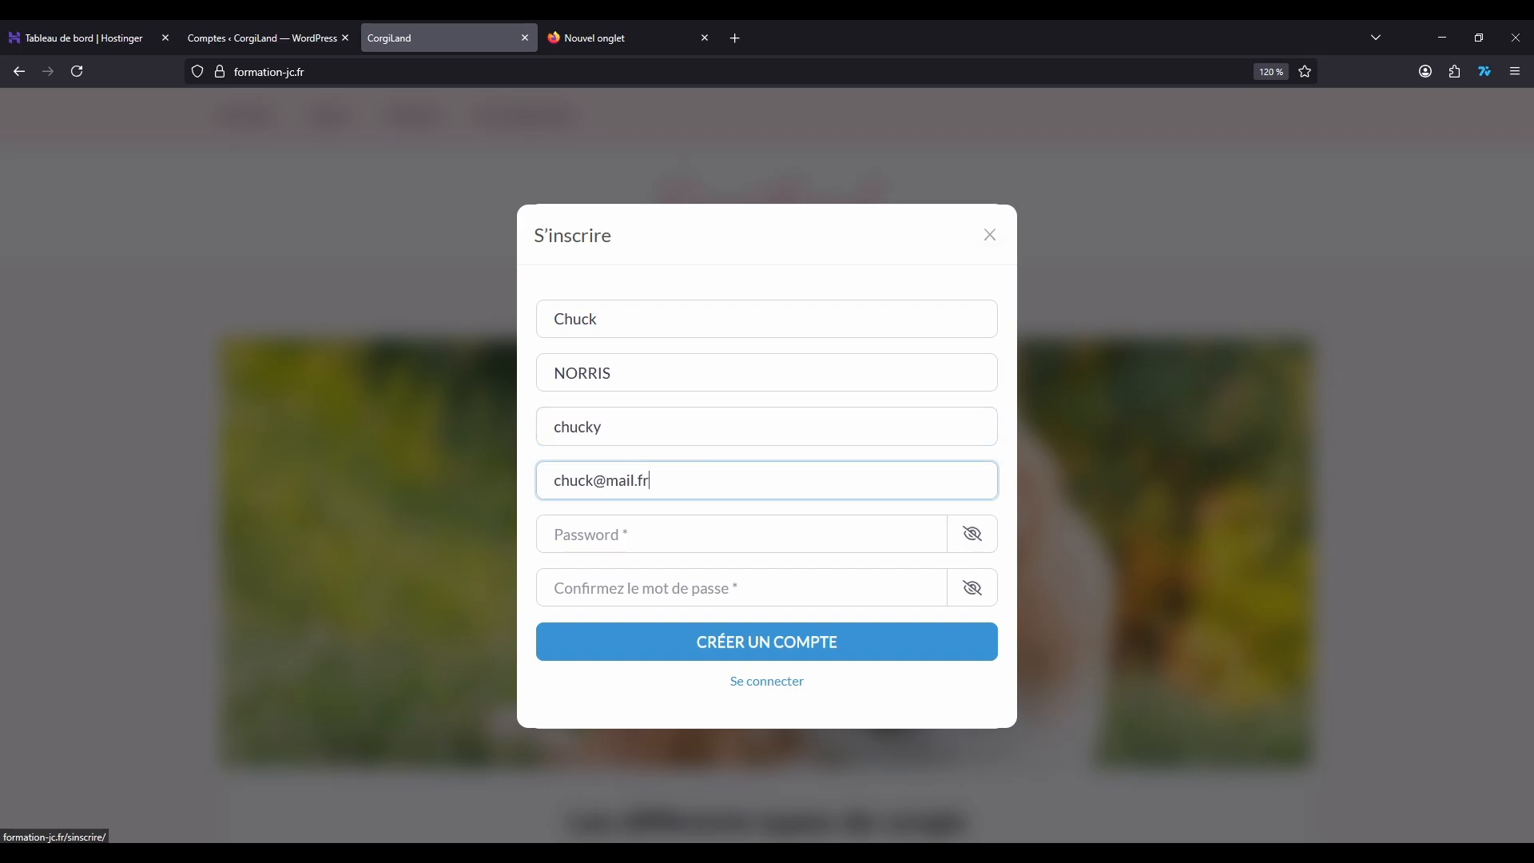
Step: Enter the account password and its confirmation, and submit the registration form
{"action": "key", "text": "Tab"}
{"action": "type", "text": "•••••"}
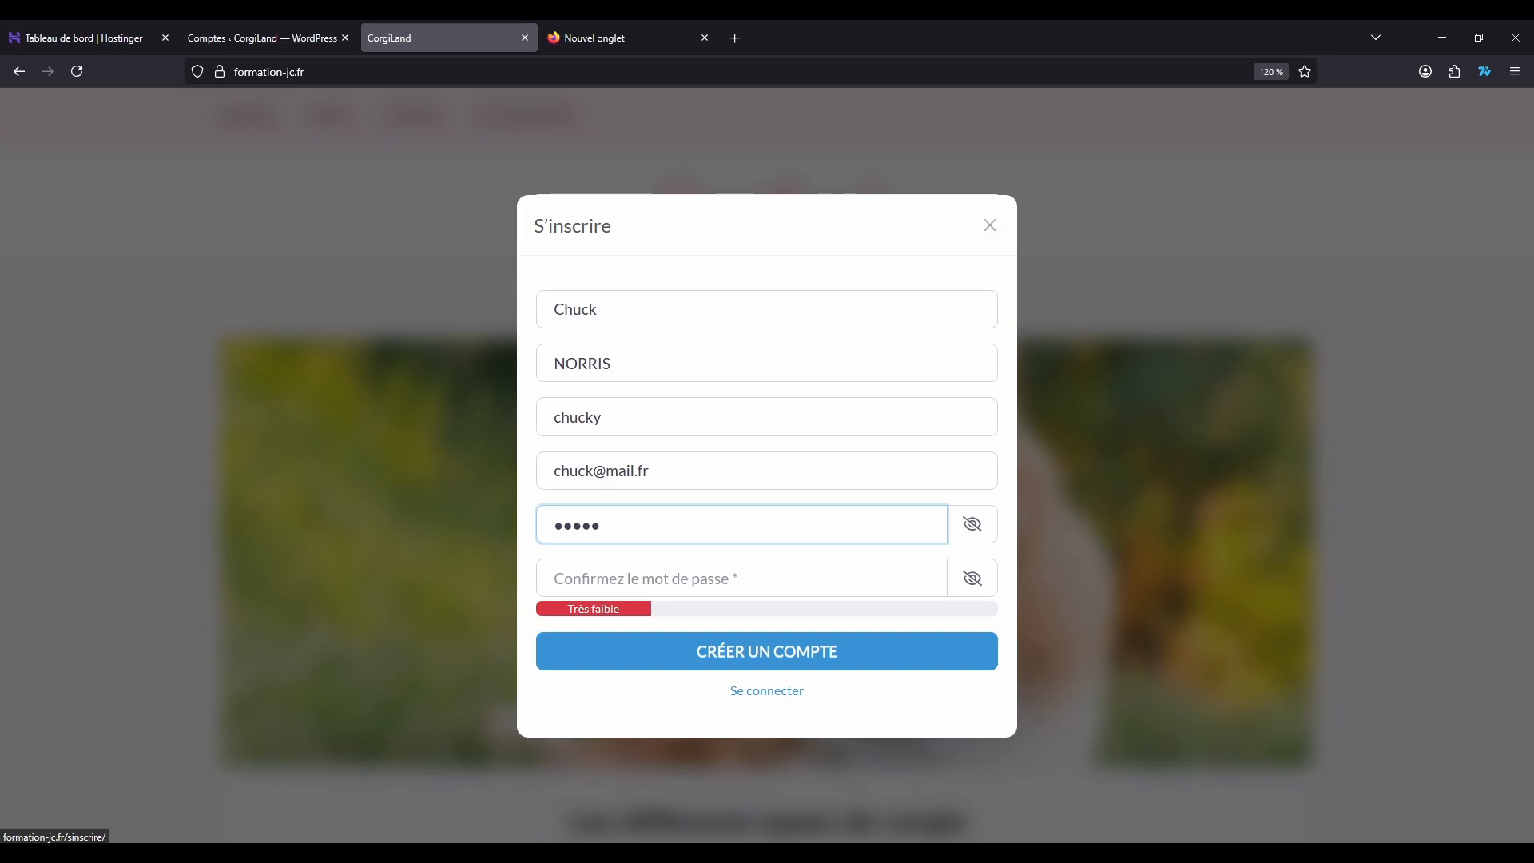
{"action": "key", "text": "Tab"}
{"action": "type", "text": "••••"}
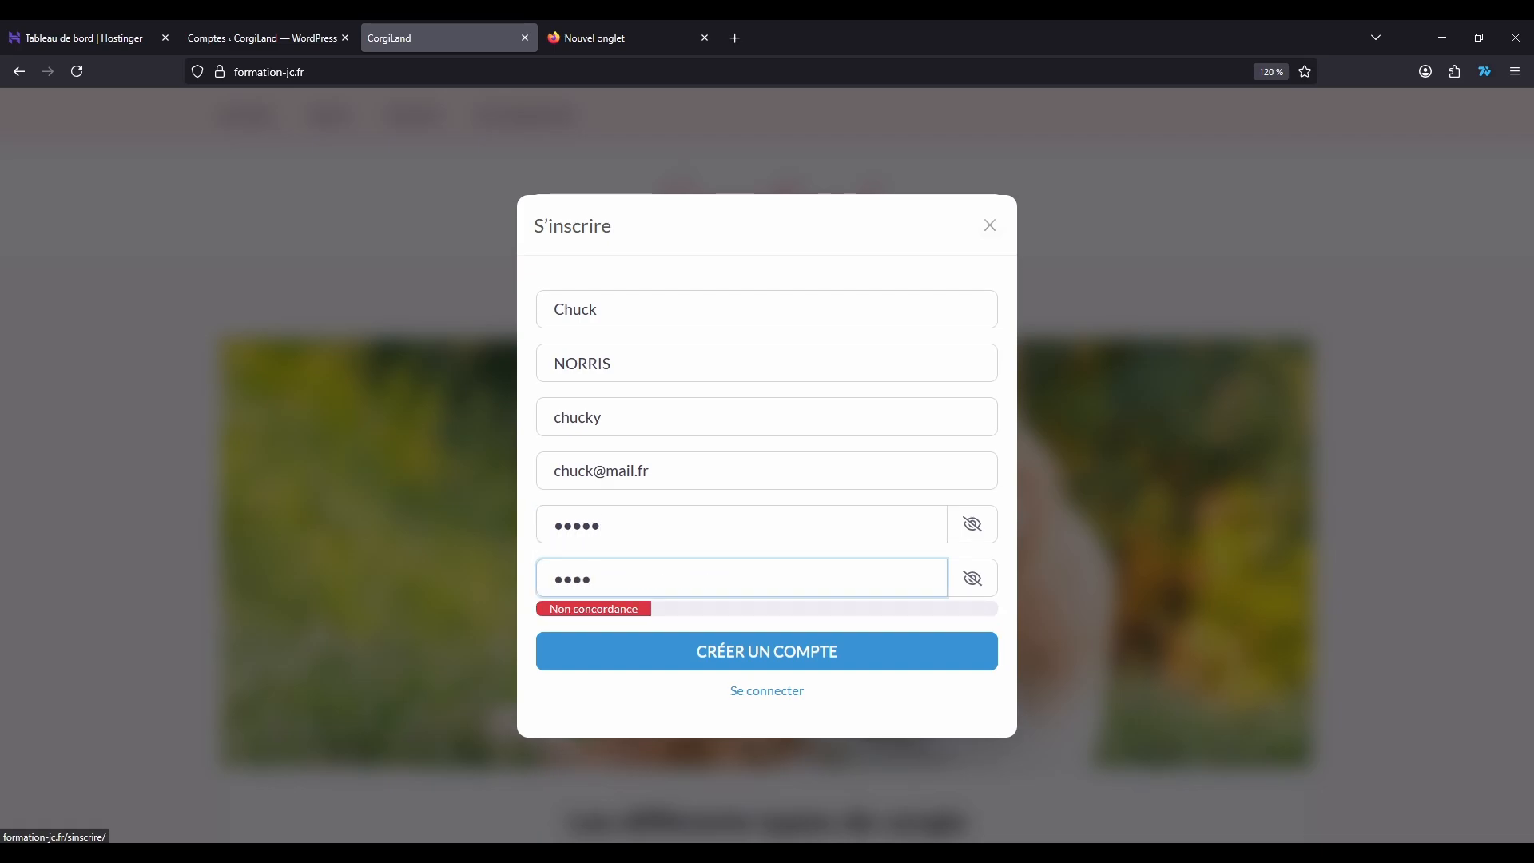
{"action": "key", "text": "BackSpace"}
{"action": "key", "text": "BackSpace"}
{"action": "key", "text": "BackSpace"}
{"action": "key", "text": "BackSpace"}
{"action": "type", "text": "•••••"}
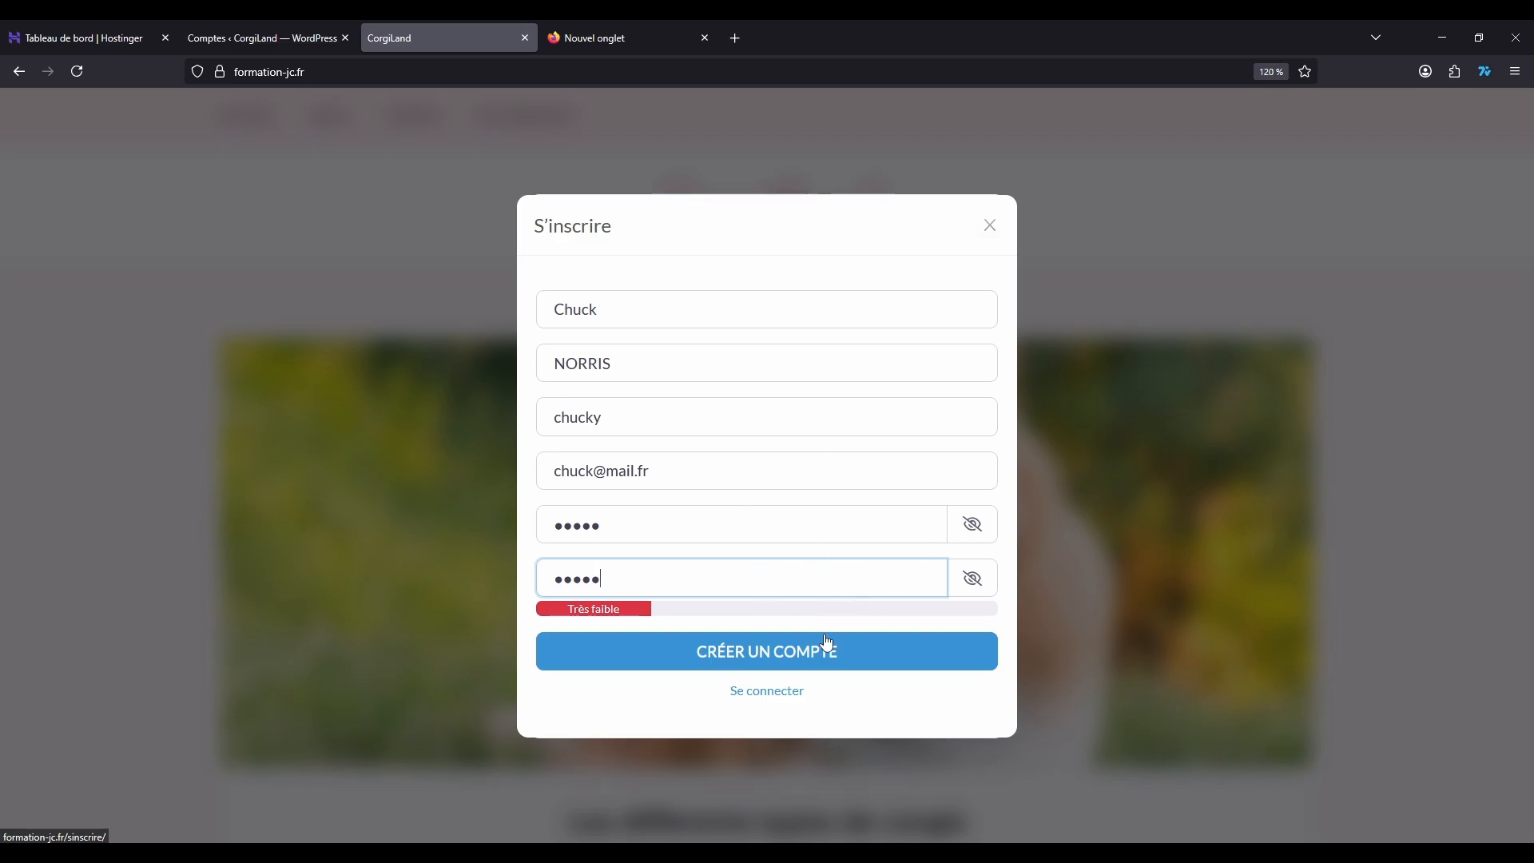
{"action": "left_click", "coordinate": [771, 665]}
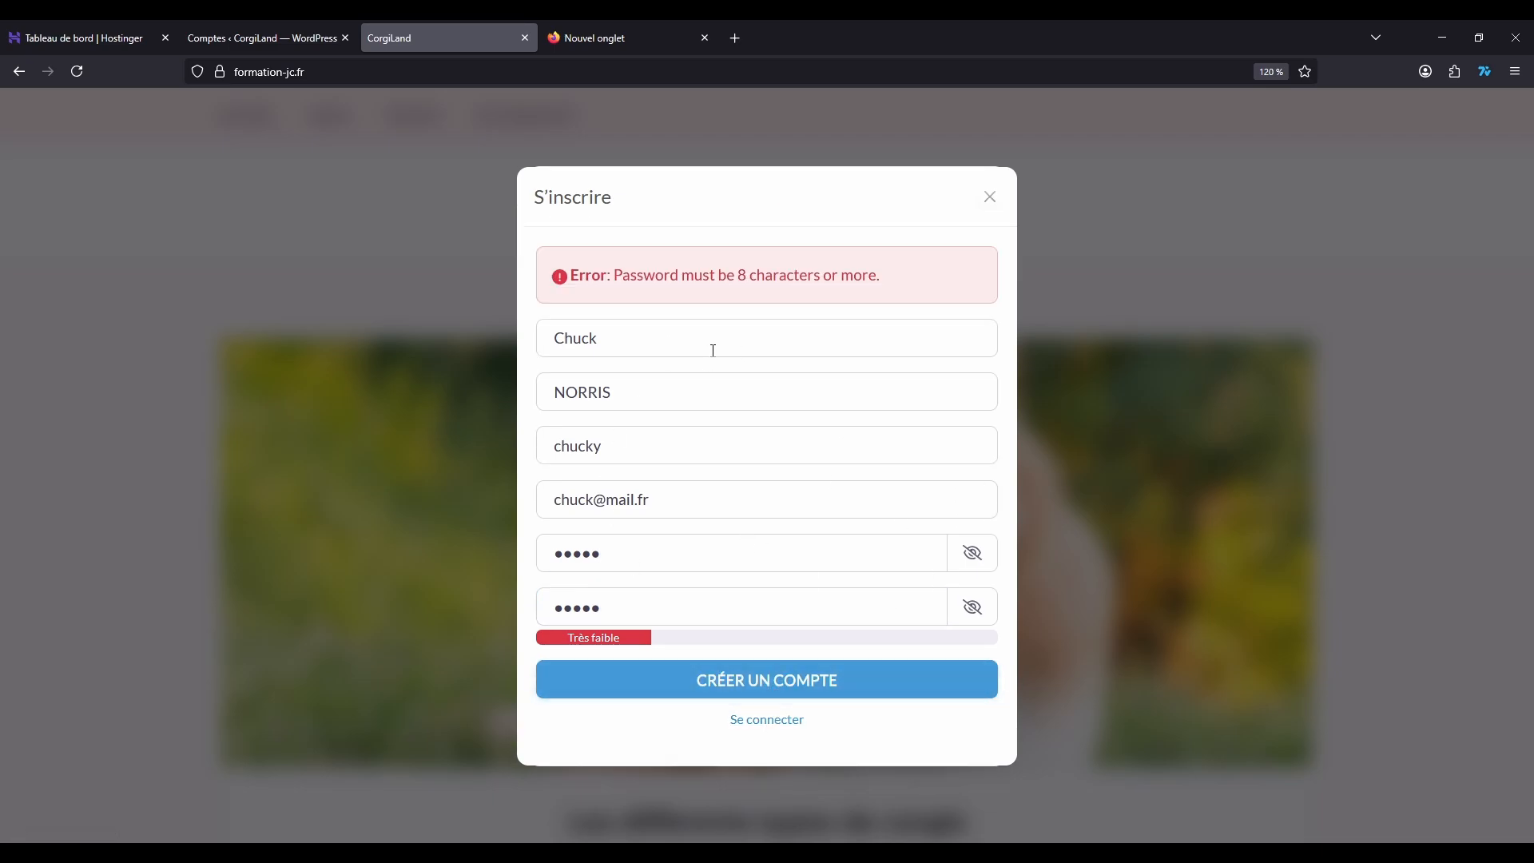
Step: Lengthen the password and its confirmation to at least 8 characters and resubmit the account registration
{"action": "left_click", "coordinate": [678, 538]}
{"action": "type", "text": "6"}
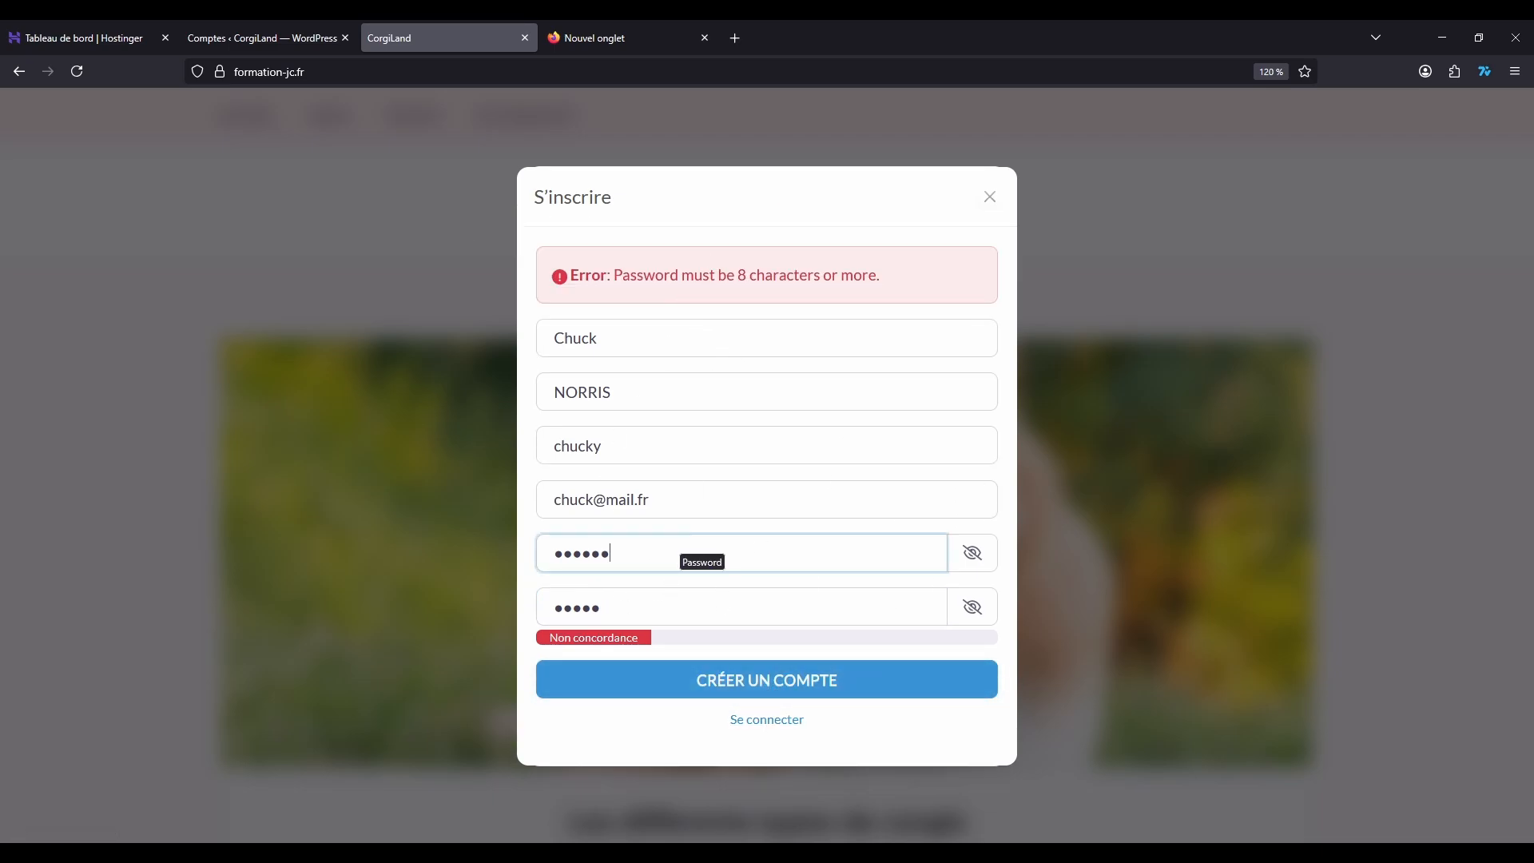
{"action": "left_click", "coordinate": [621, 604]}
{"action": "type", "text": "67"}
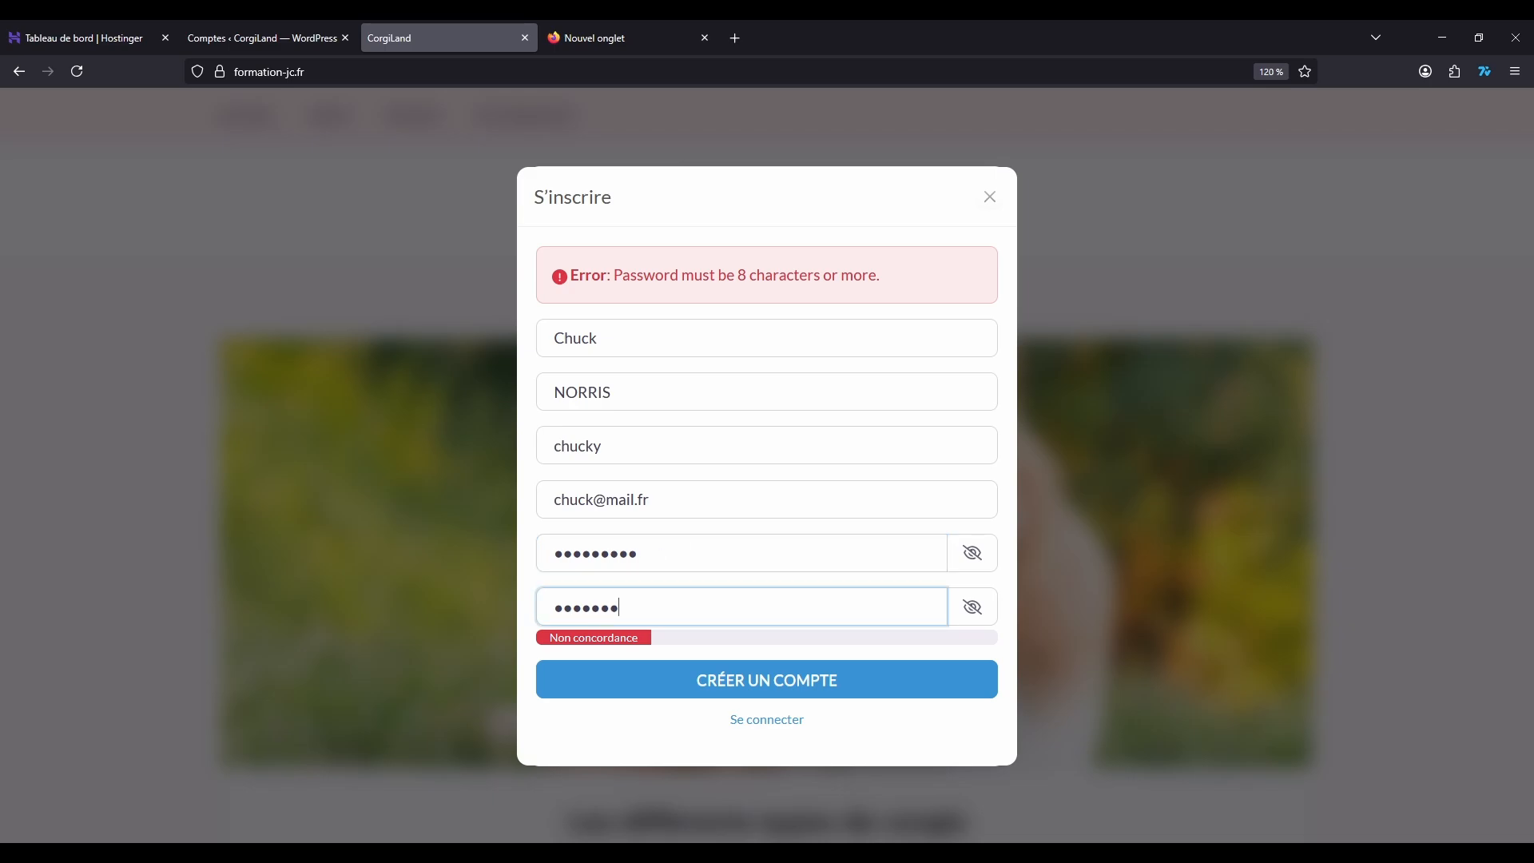
{"action": "type", "text": "89"}
{"action": "left_click", "coordinate": [767, 681]}
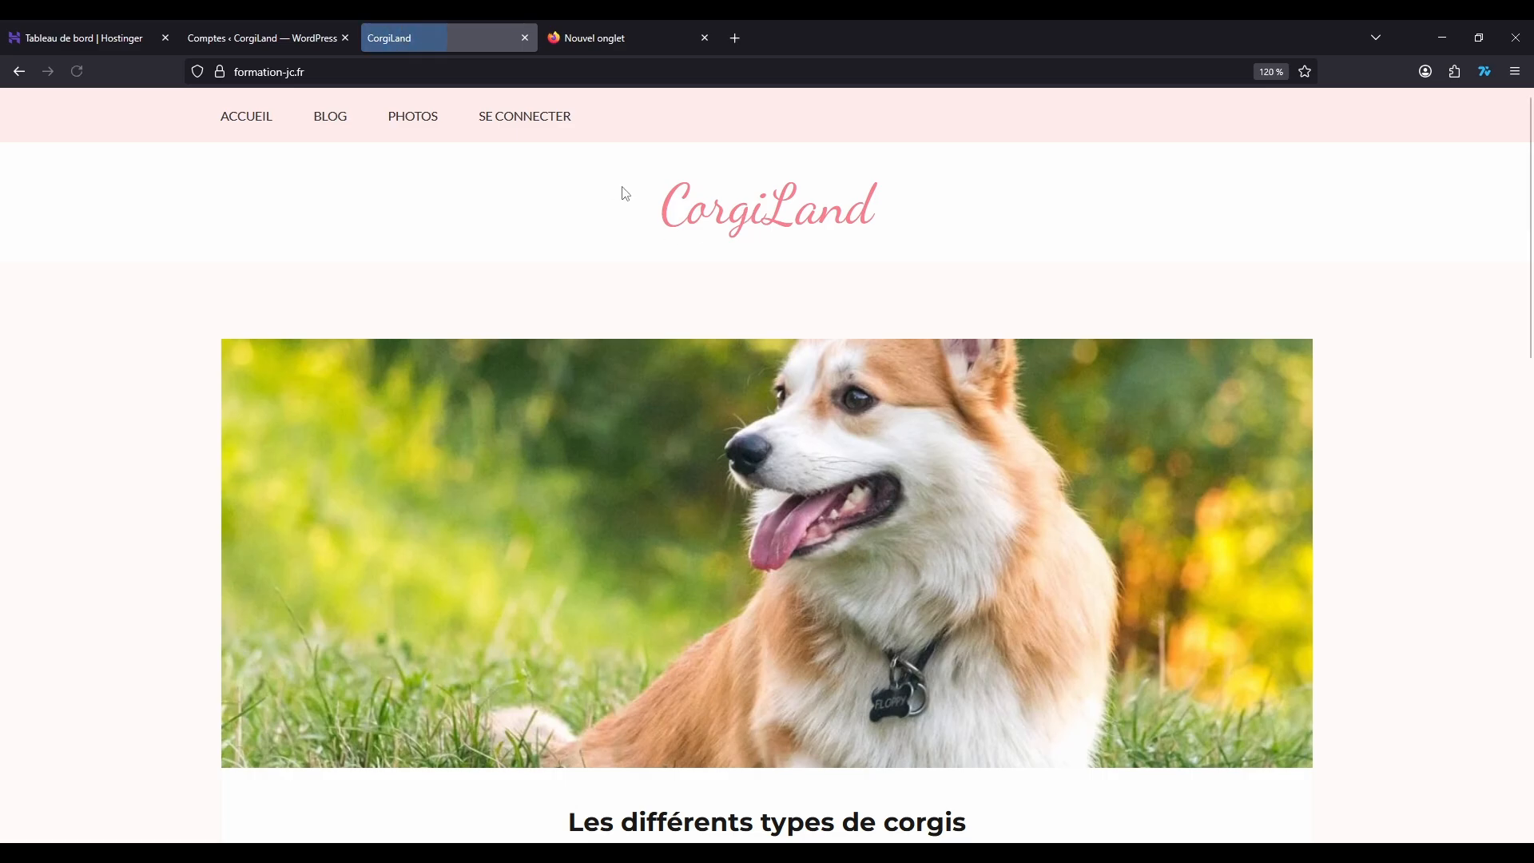
Step: Log in to the site with the new account's username and password
{"action": "left_click", "coordinate": [525, 117]}
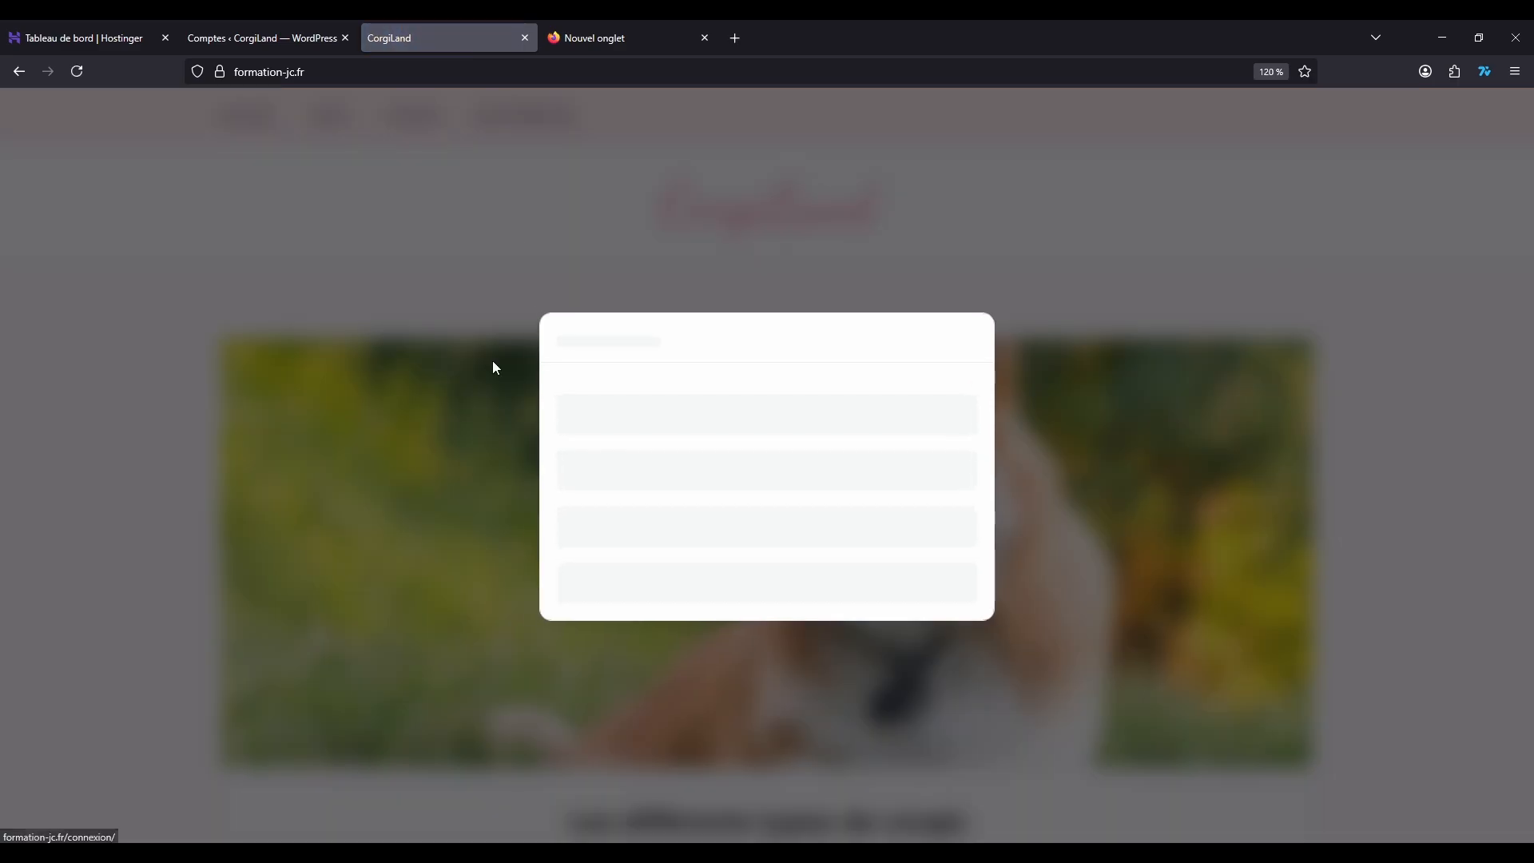
{"action": "left_click", "coordinate": [612, 390]}
{"action": "type", "text": "chucky"}
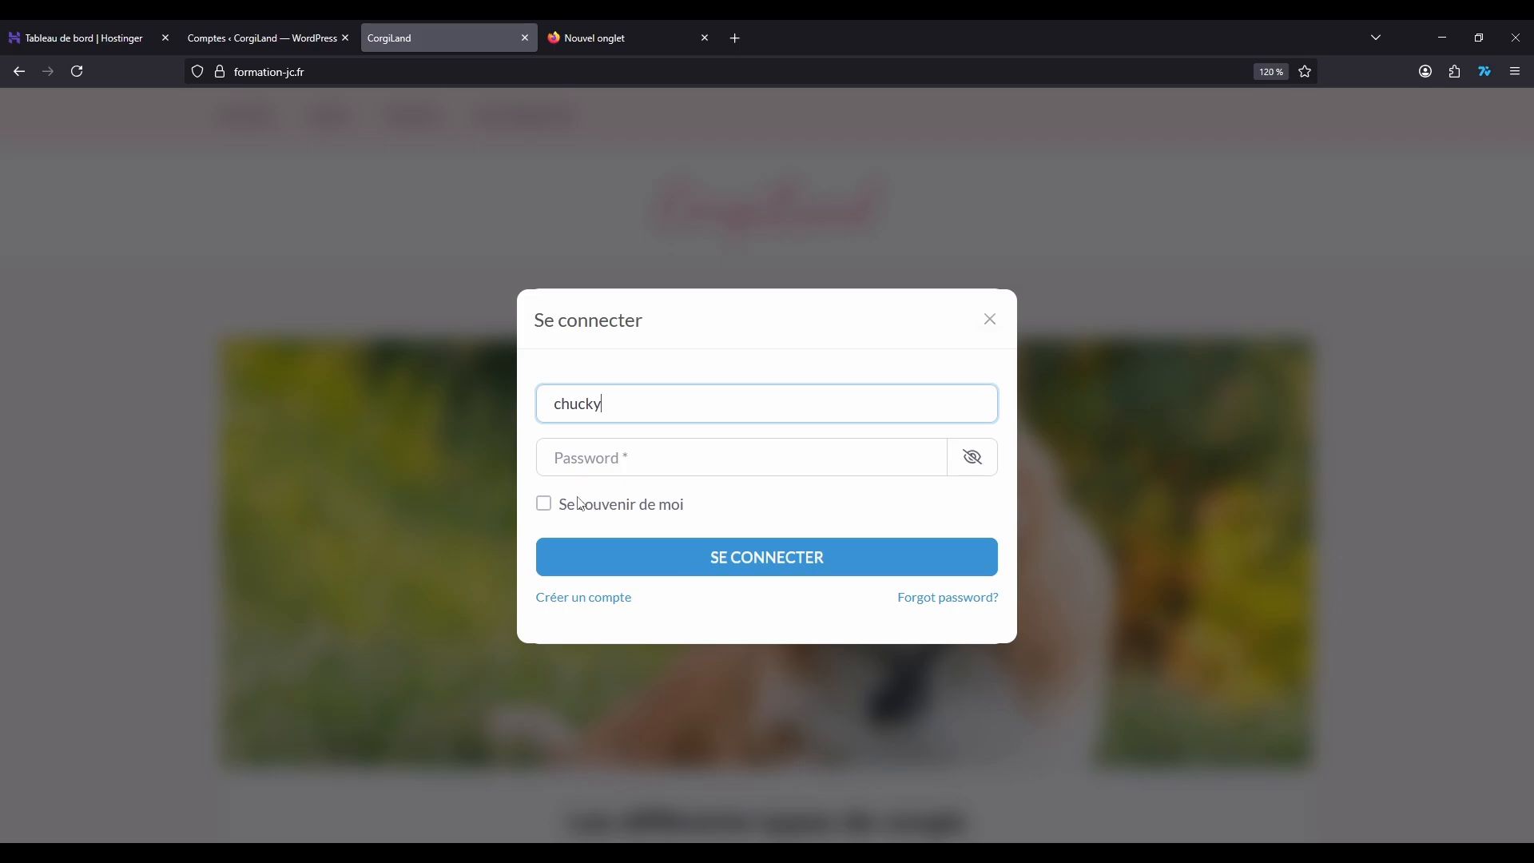
{"action": "left_click", "coordinate": [602, 449]}
{"action": "type", "text": "a"}
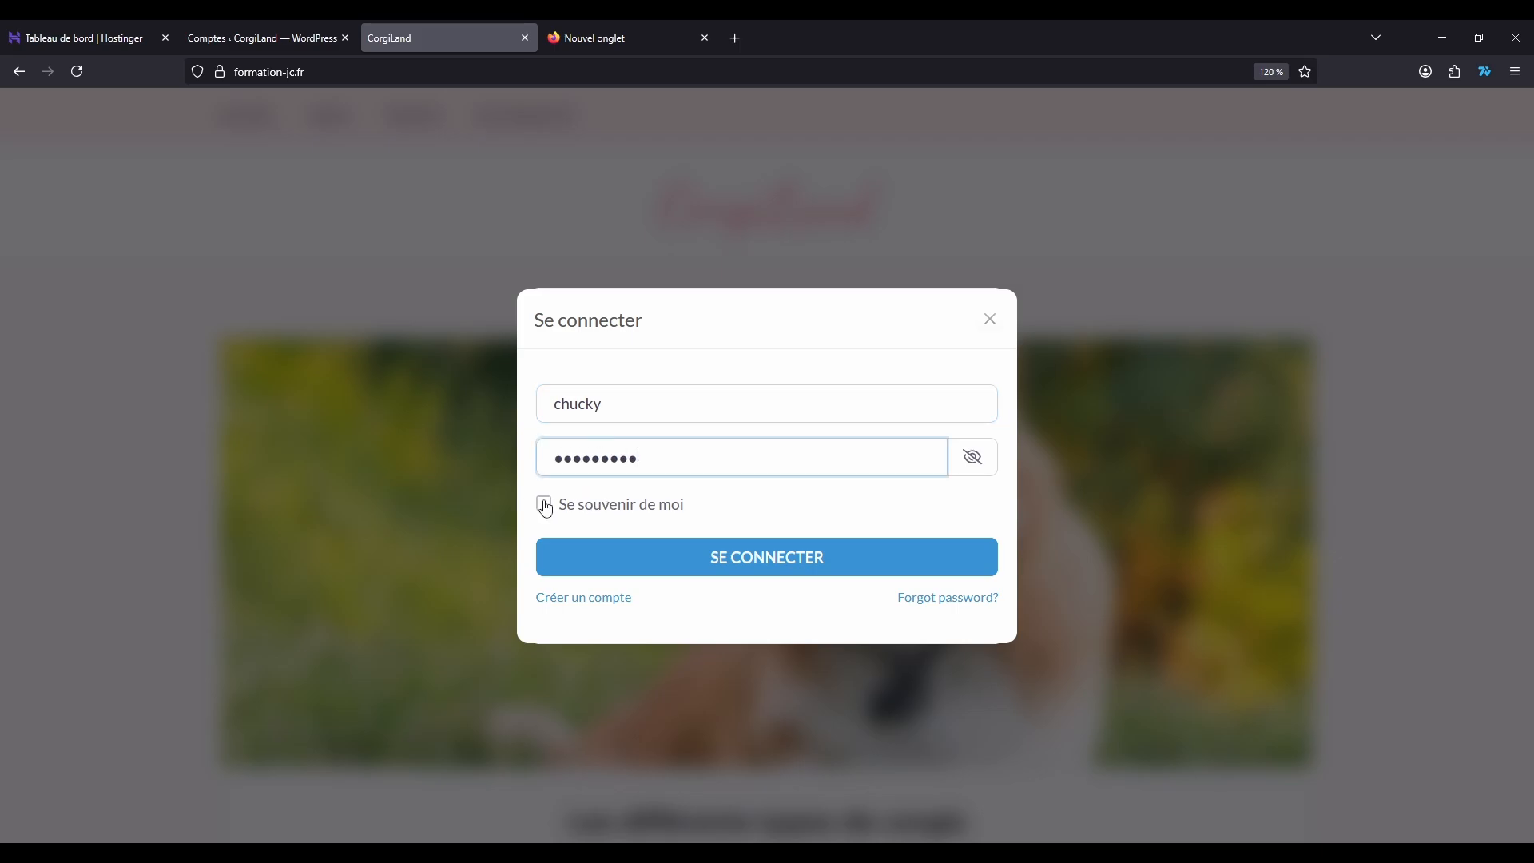
{"action": "left_click", "coordinate": [750, 565]}
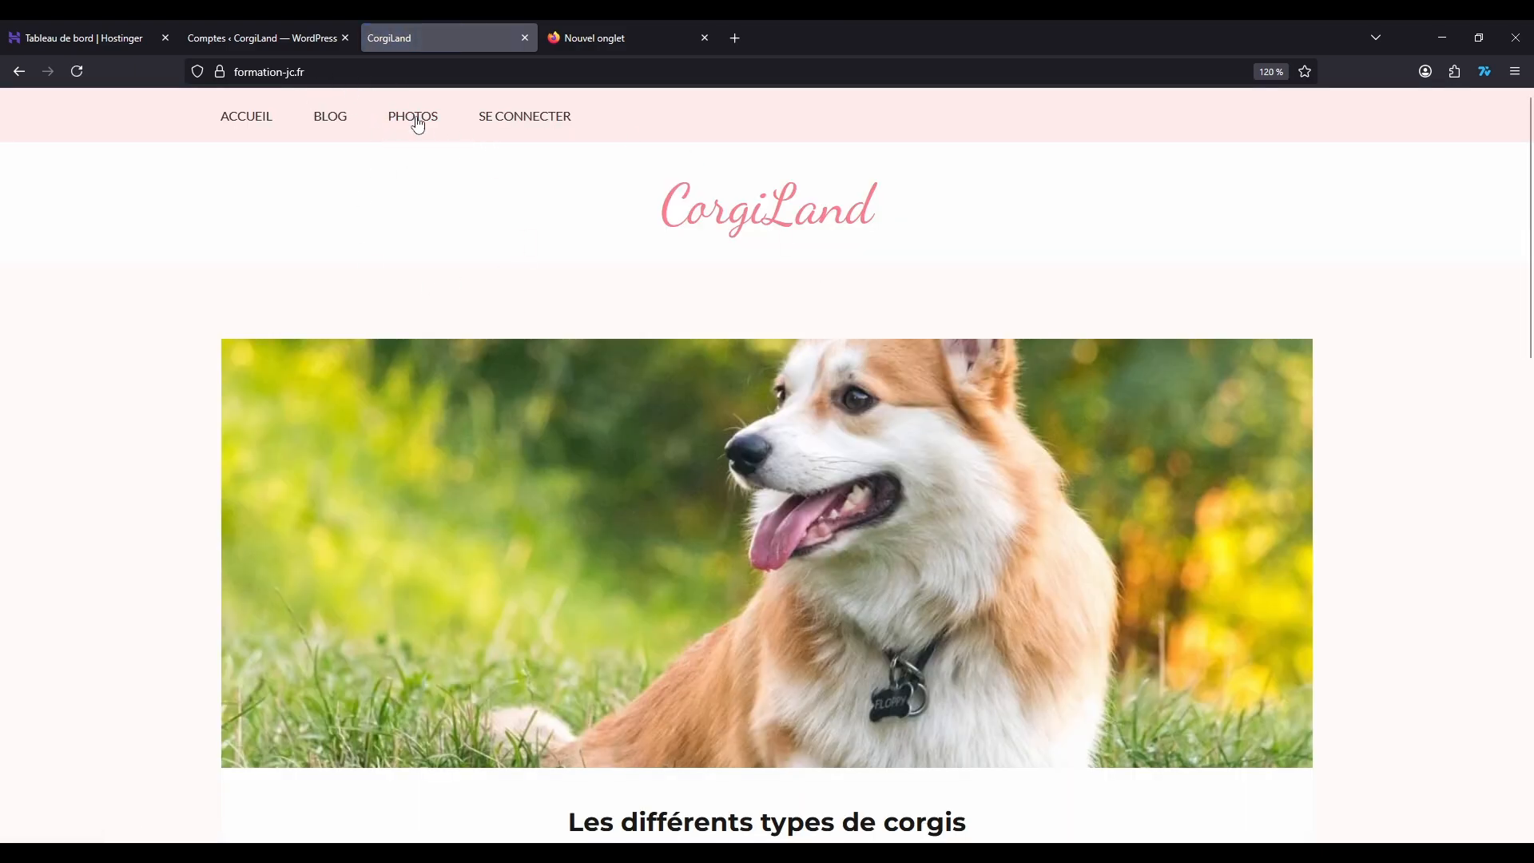
Step: Reload the site's home page as the new subscriber and examine the navigation links, including the Accueil submenu
{"action": "scroll", "coordinate": [605, 315], "scroll_direction": "down", "scroll_amount": 5}
{"action": "scroll", "coordinate": [559, 288], "scroll_direction": "up", "scroll_amount": 5}
{"action": "key", "text": "F5"}
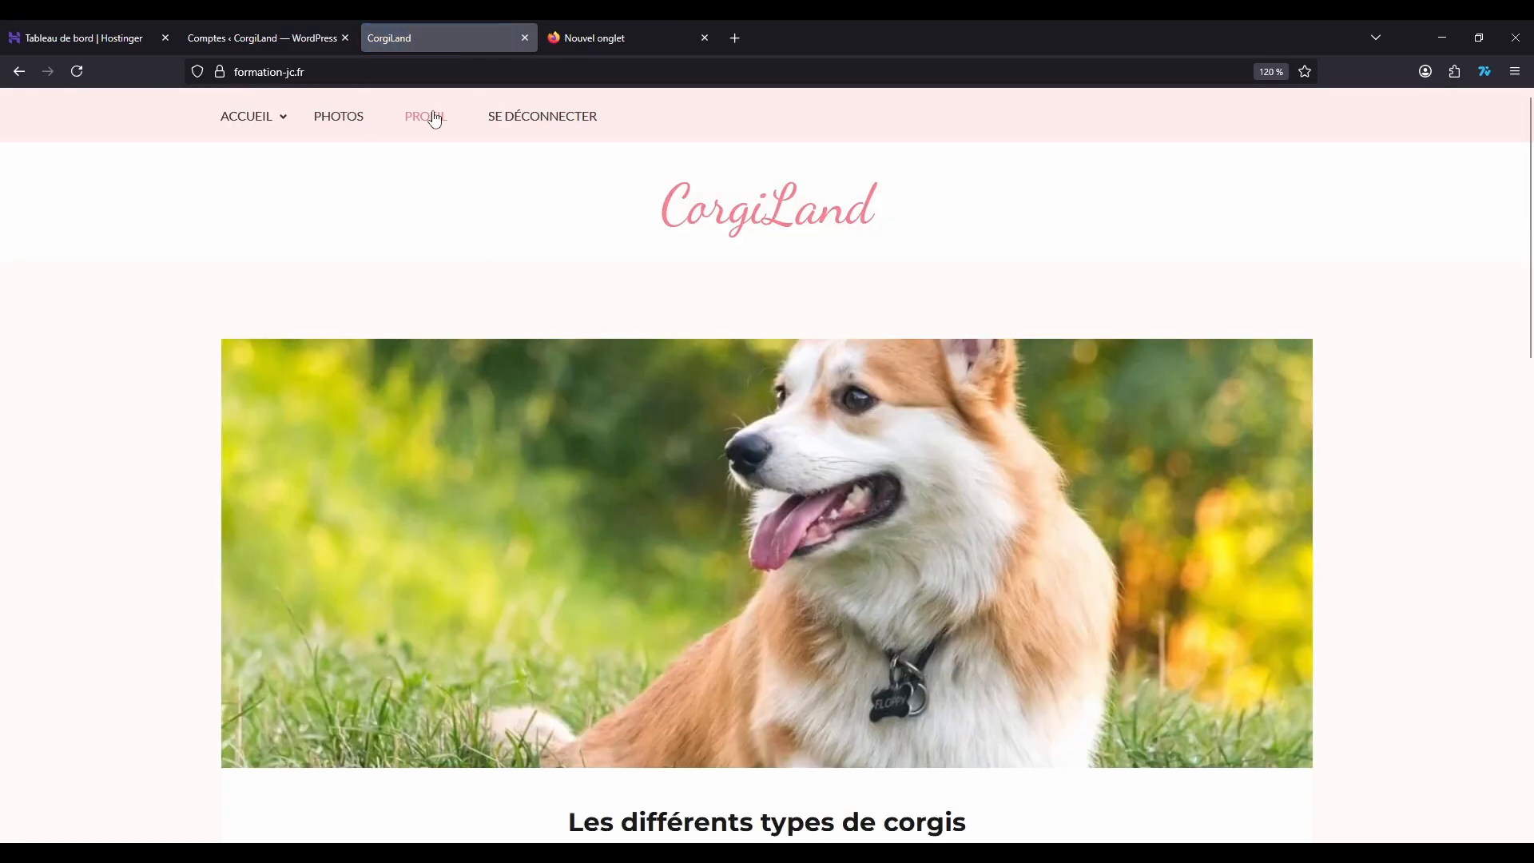
{"action": "mouse_move", "coordinate": [286, 120]}
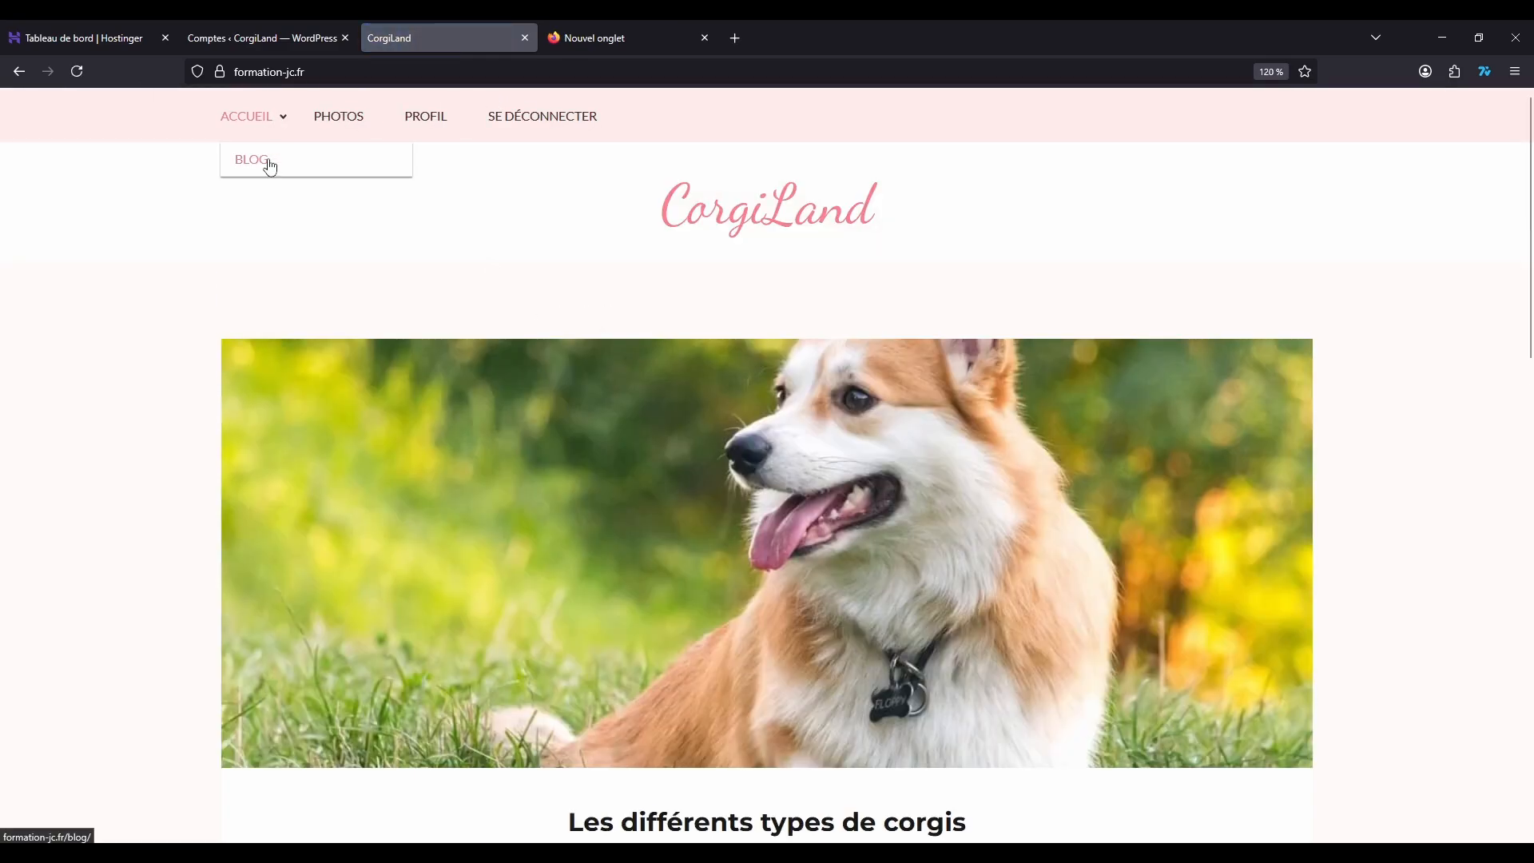
Step: Try to open the Menus page of the WordPress administration while logged in as the subscriber
{"action": "left_click", "coordinate": [228, 38]}
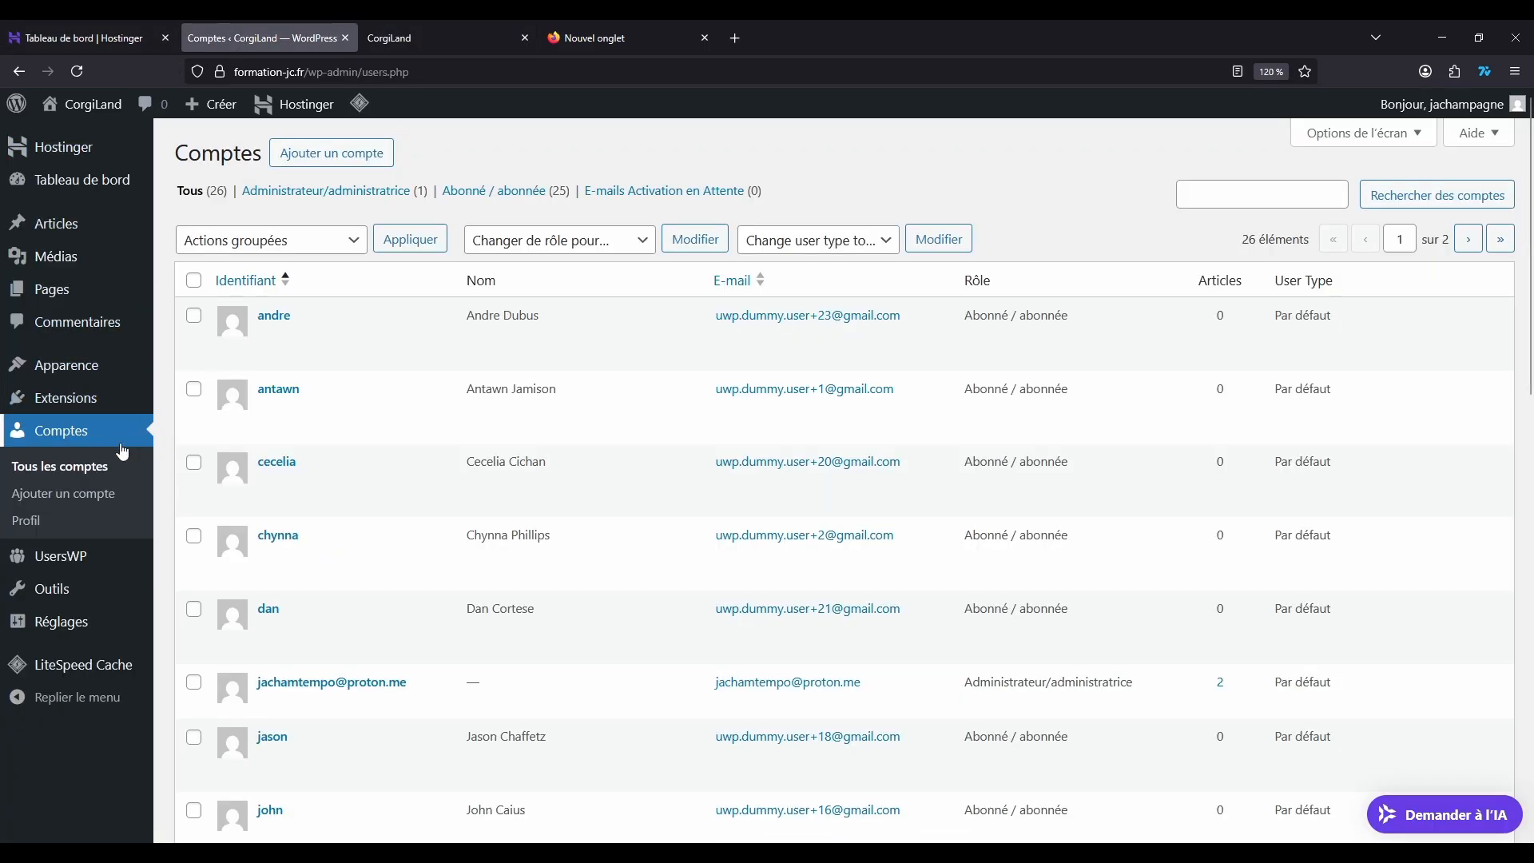
{"action": "mouse_move", "coordinate": [68, 367]}
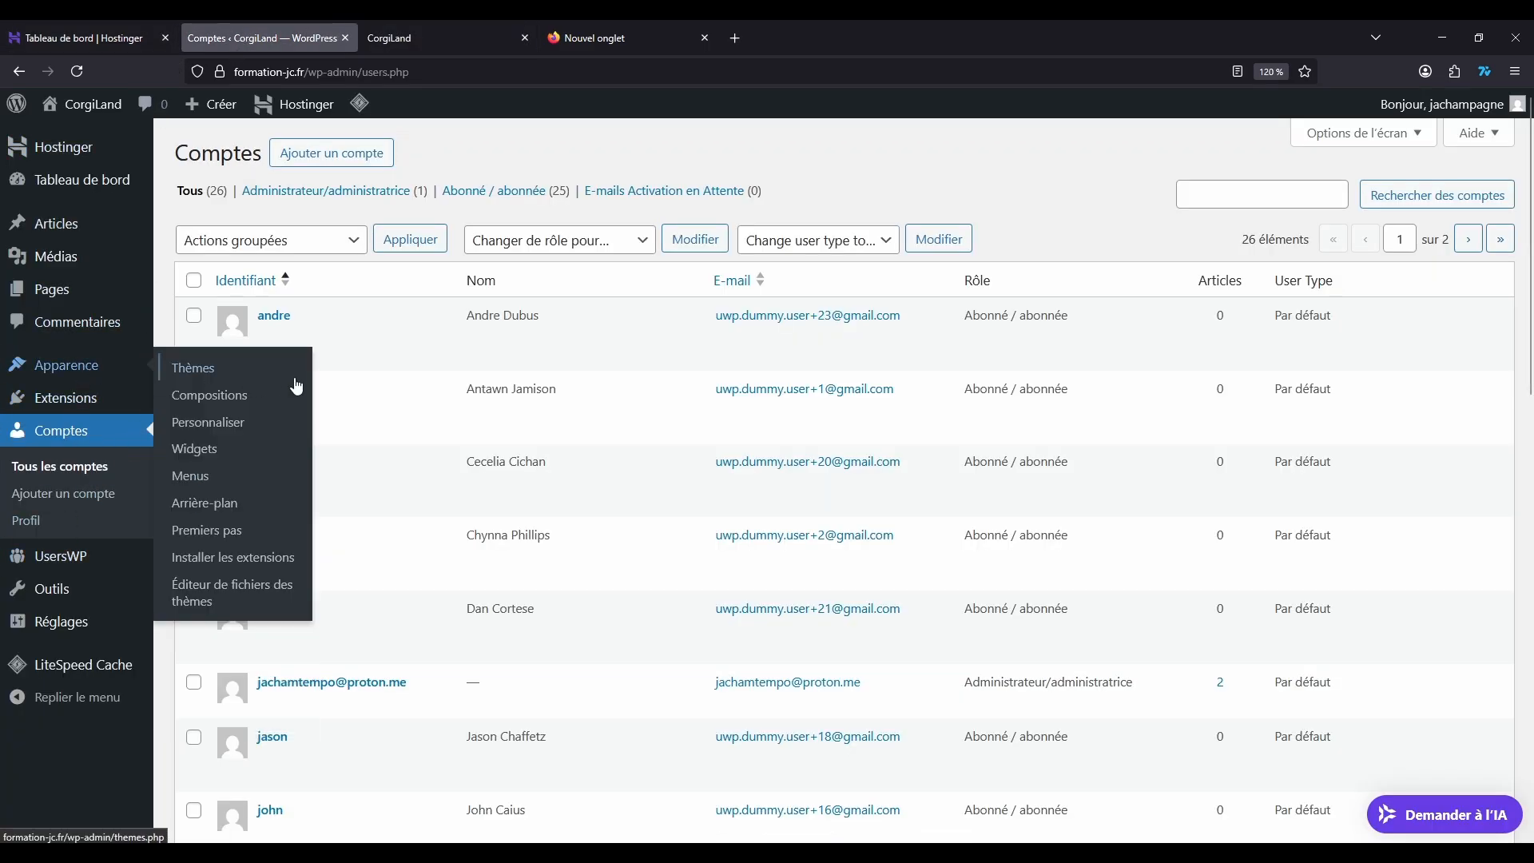
{"action": "left_click", "coordinate": [196, 475]}
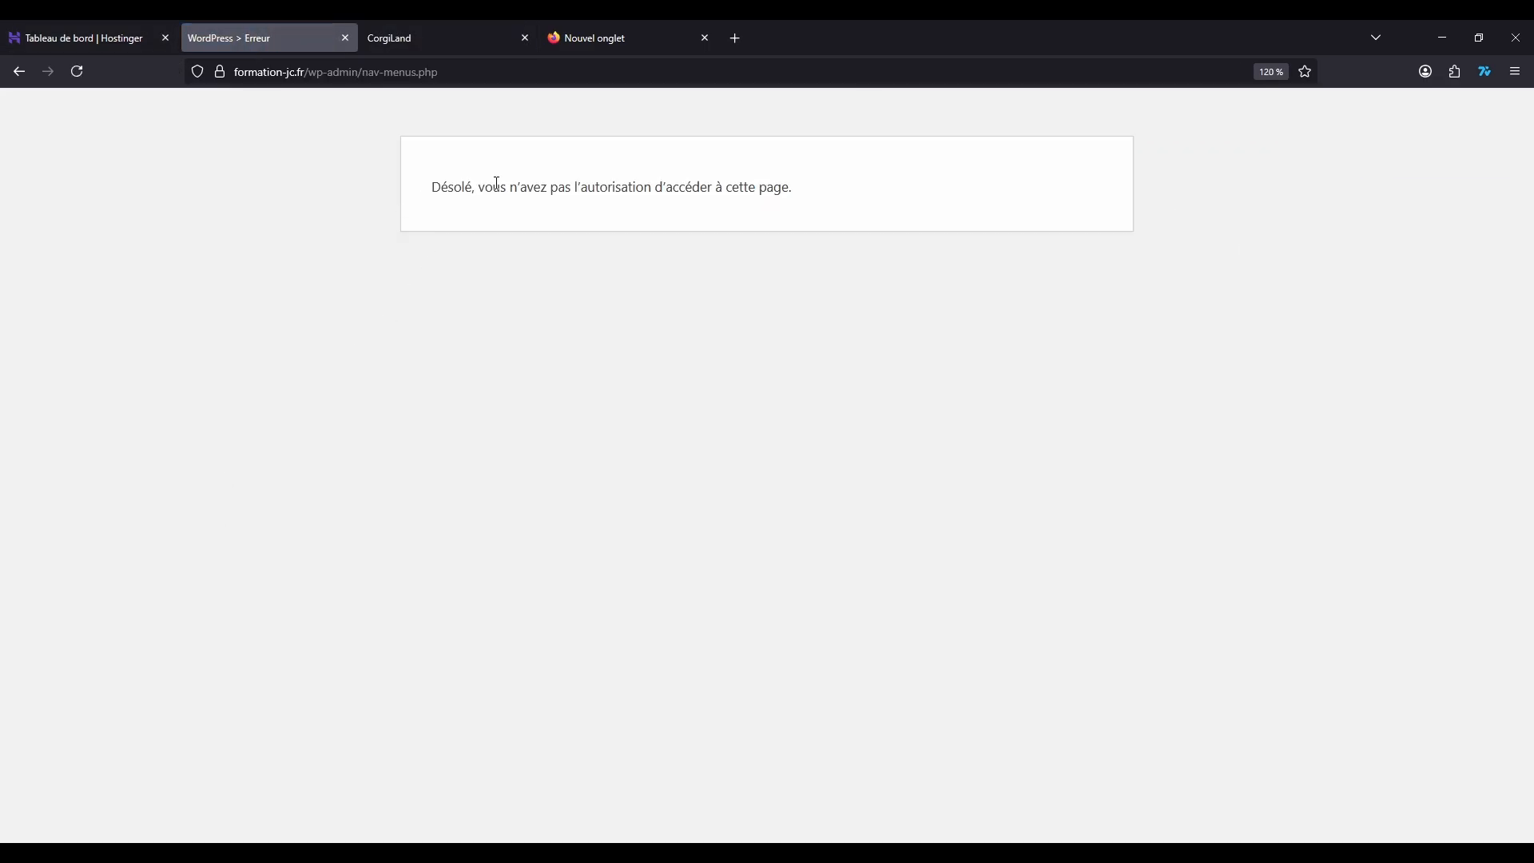
Step: Return to the site's Accueil page, open the subscriber's profile page and examine it
{"action": "left_click", "coordinate": [449, 40]}
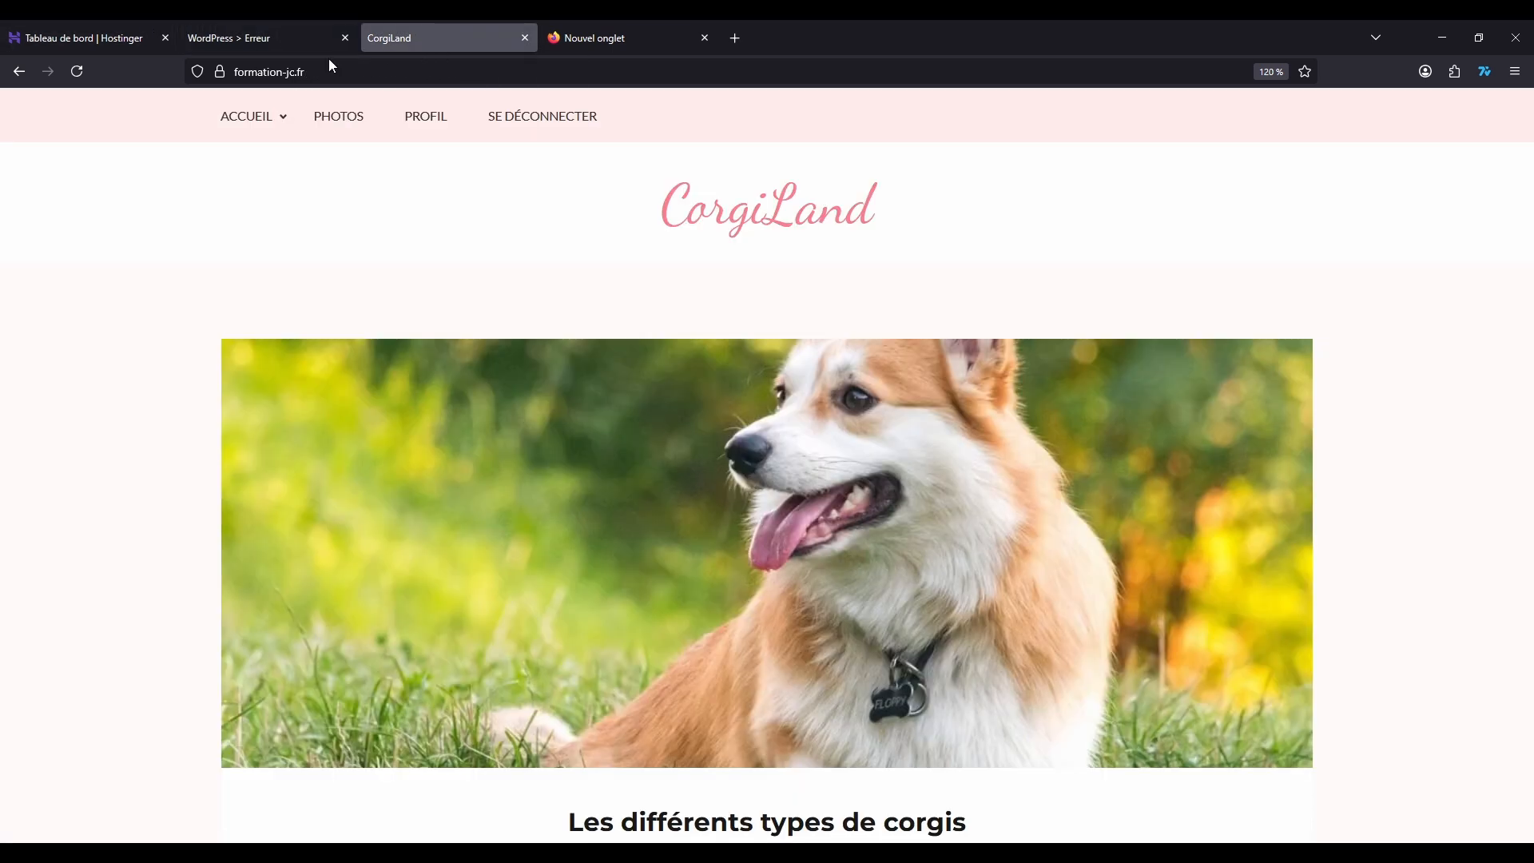
{"action": "left_click", "coordinate": [19, 71]}
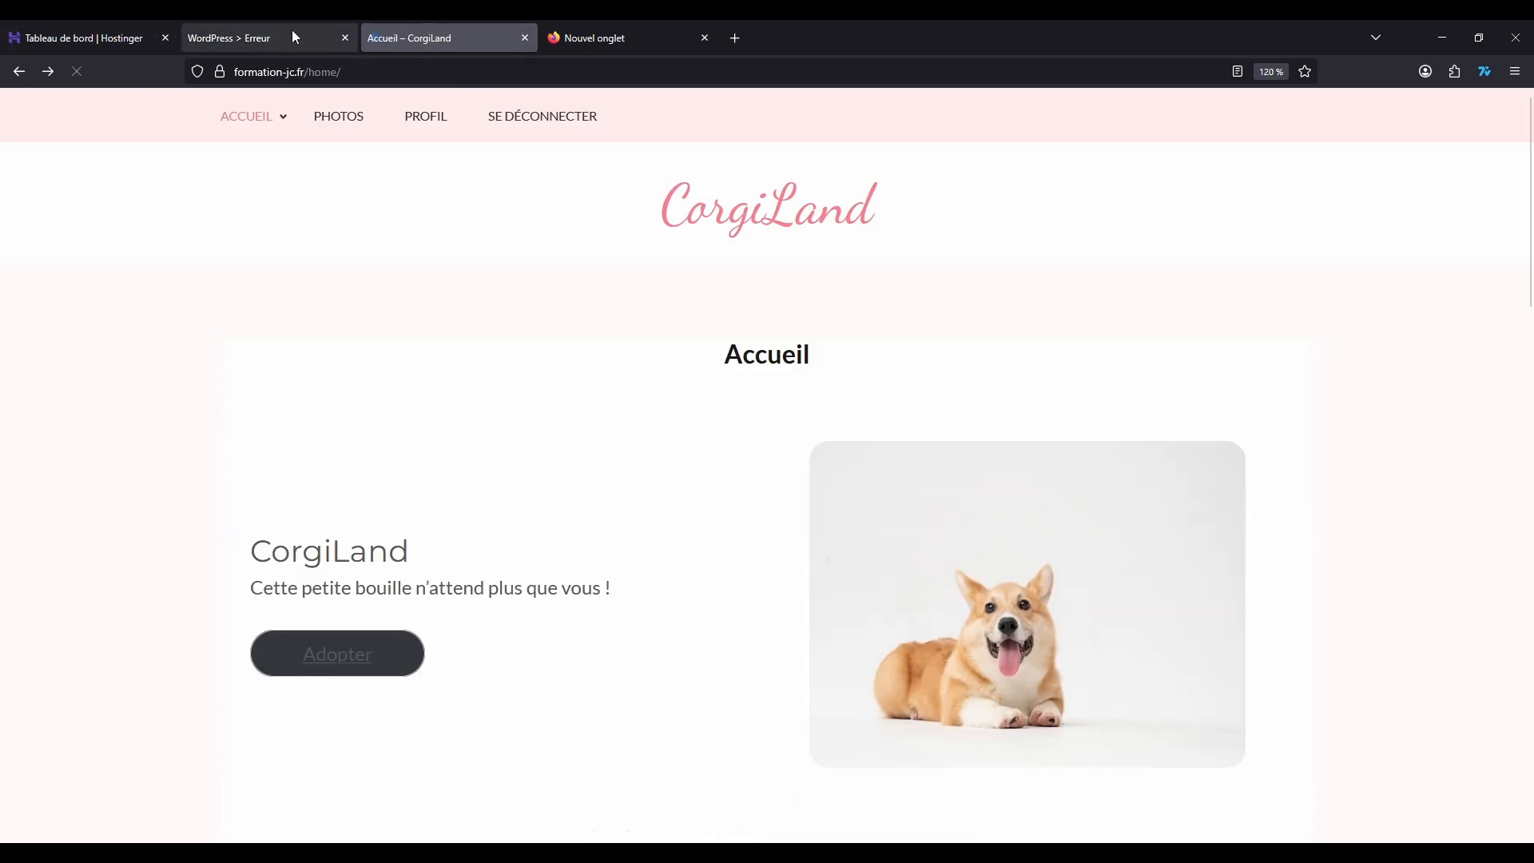
{"action": "left_click", "coordinate": [416, 117]}
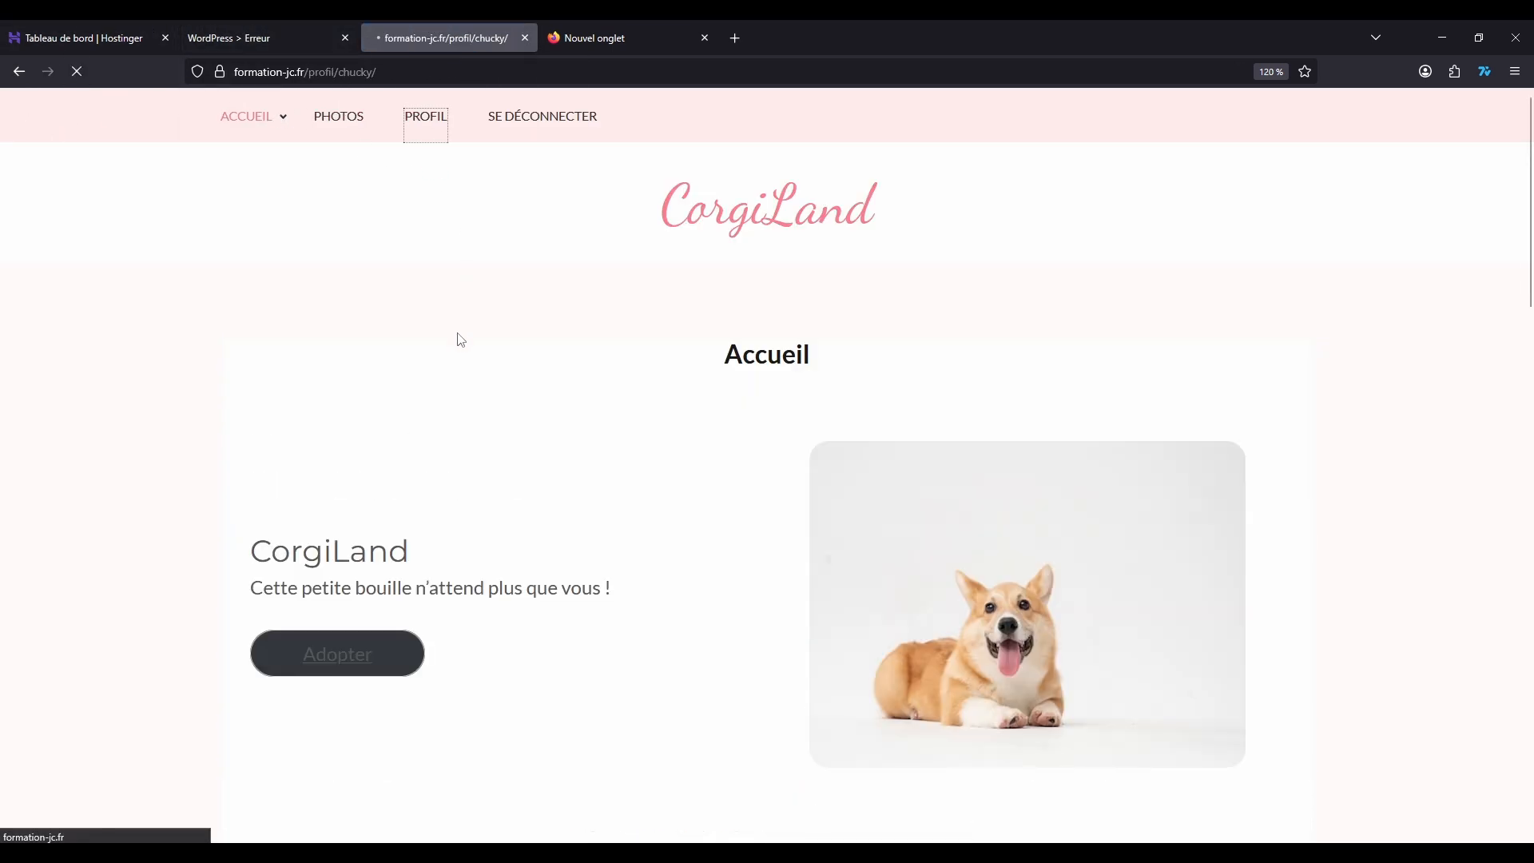
{"action": "scroll", "coordinate": [570, 417], "scroll_direction": "down", "scroll_amount": 5}
{"action": "scroll", "coordinate": [512, 486], "scroll_direction": "up", "scroll_amount": 5}
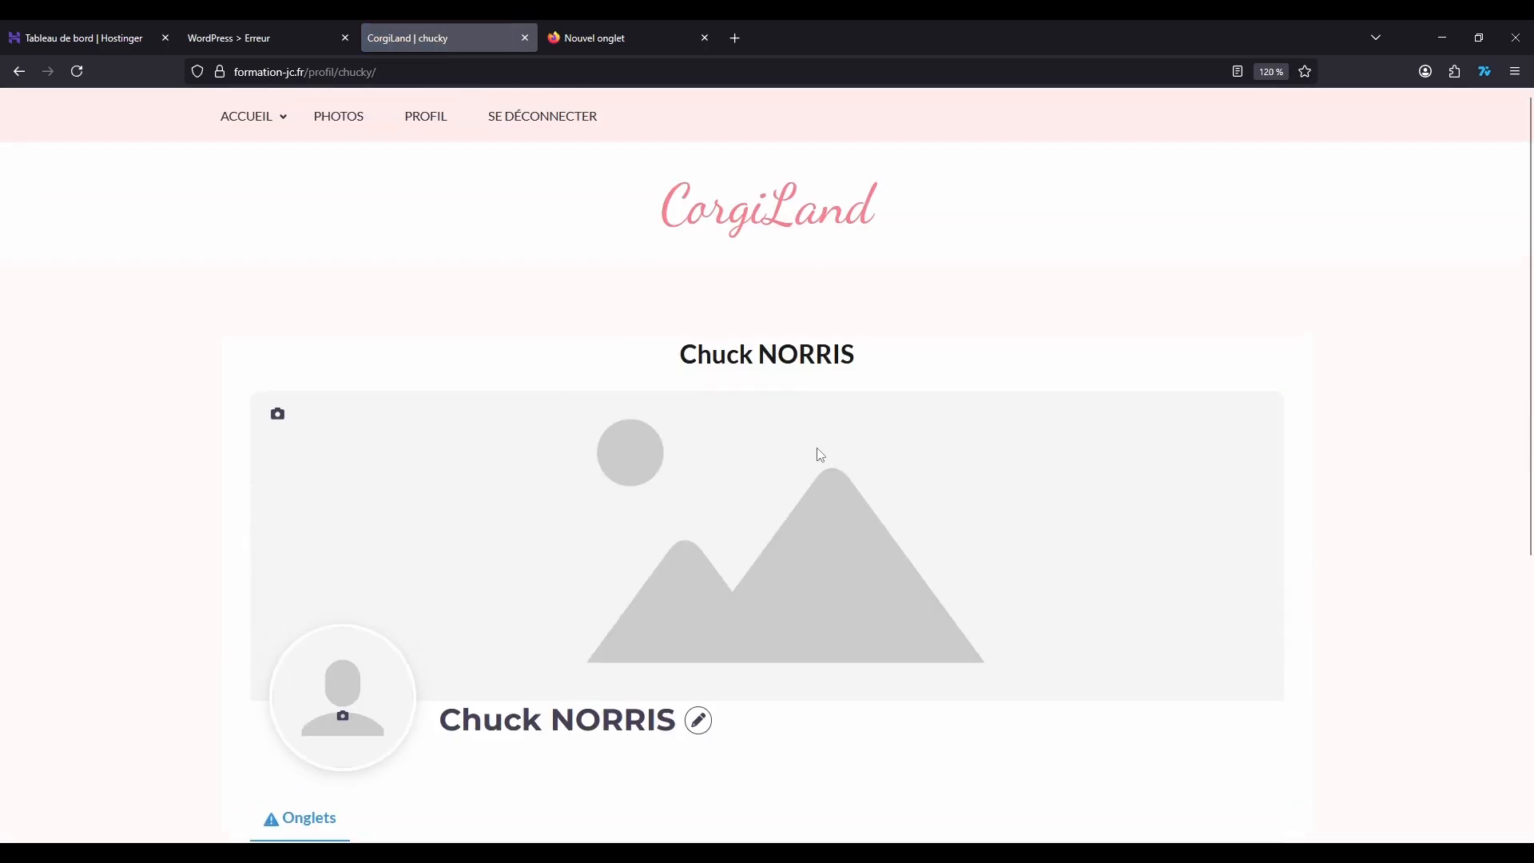
Step: Open the subscriber's account editing page and examine its fields and the account, password, notification and privacy options
{"action": "left_click", "coordinate": [698, 720]}
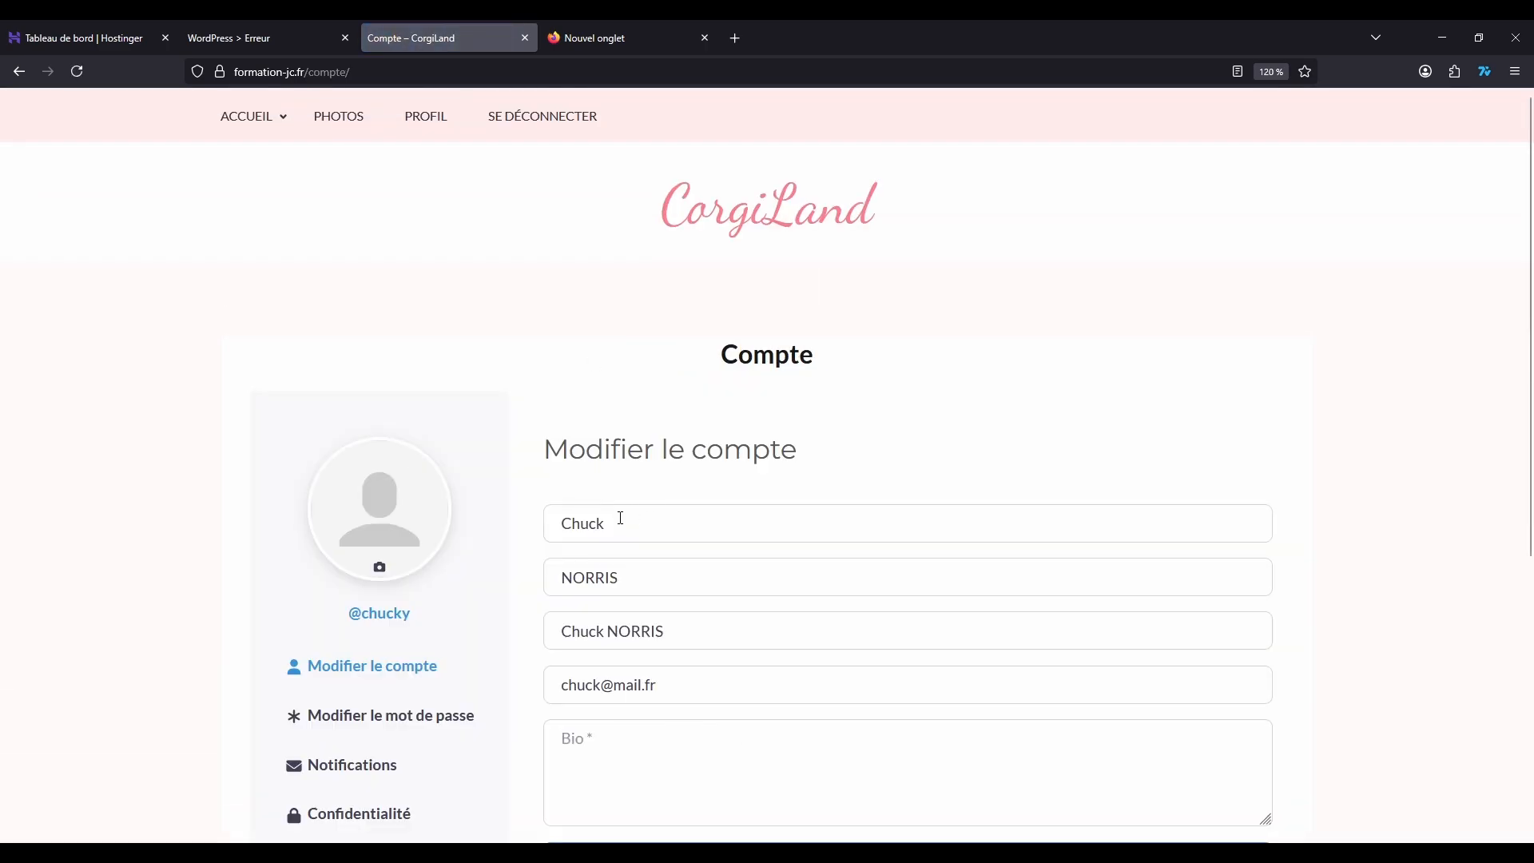
{"action": "scroll", "coordinate": [621, 517], "scroll_direction": "down", "scroll_amount": 5}
{"action": "scroll", "coordinate": [650, 240], "scroll_direction": "up", "scroll_amount": 3}
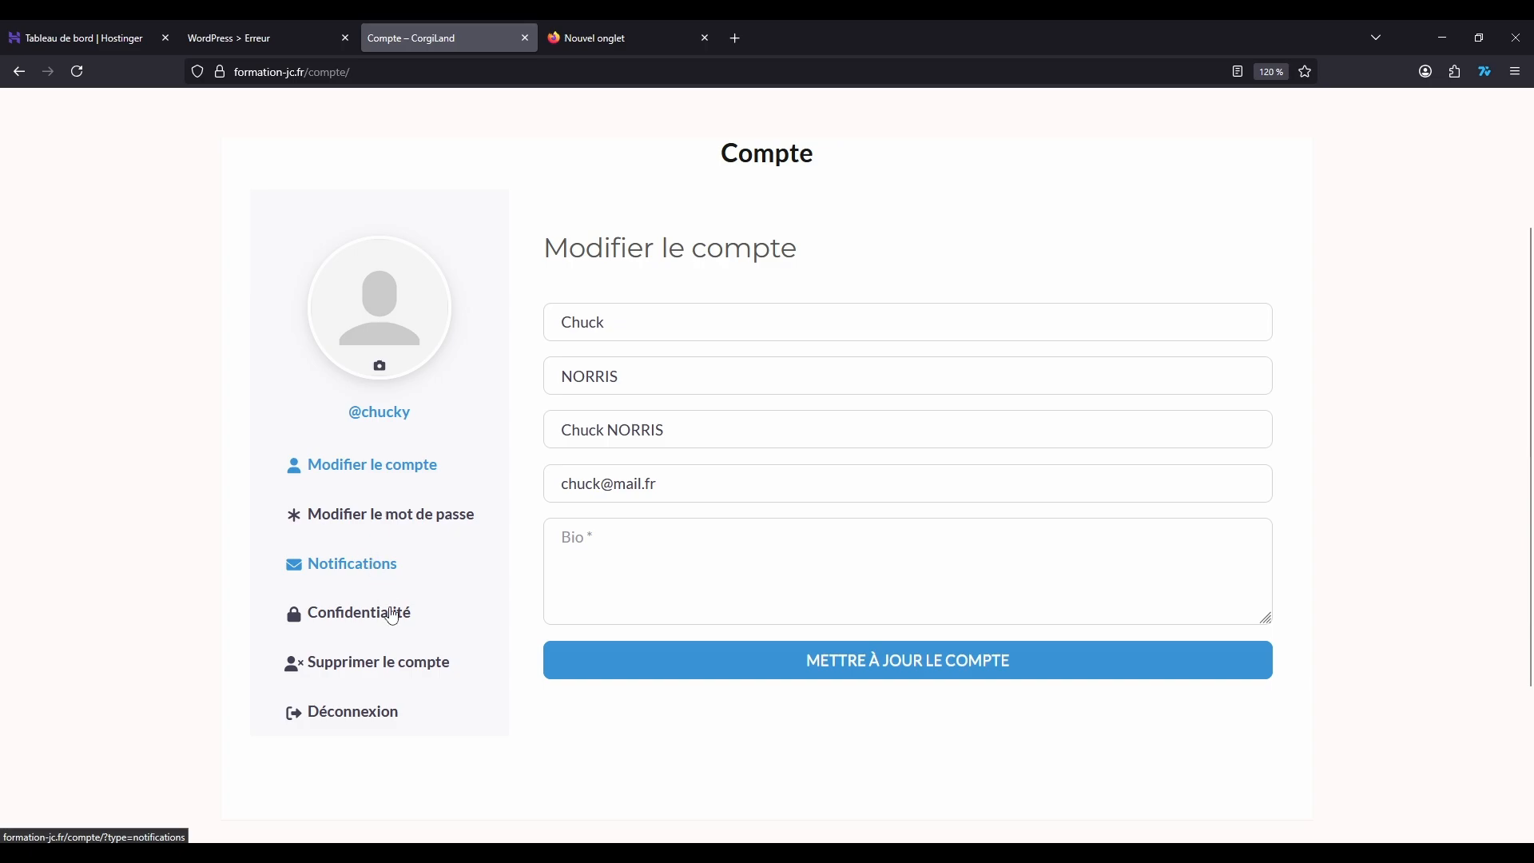
{"action": "scroll", "coordinate": [516, 394], "scroll_direction": "up", "scroll_amount": 3}
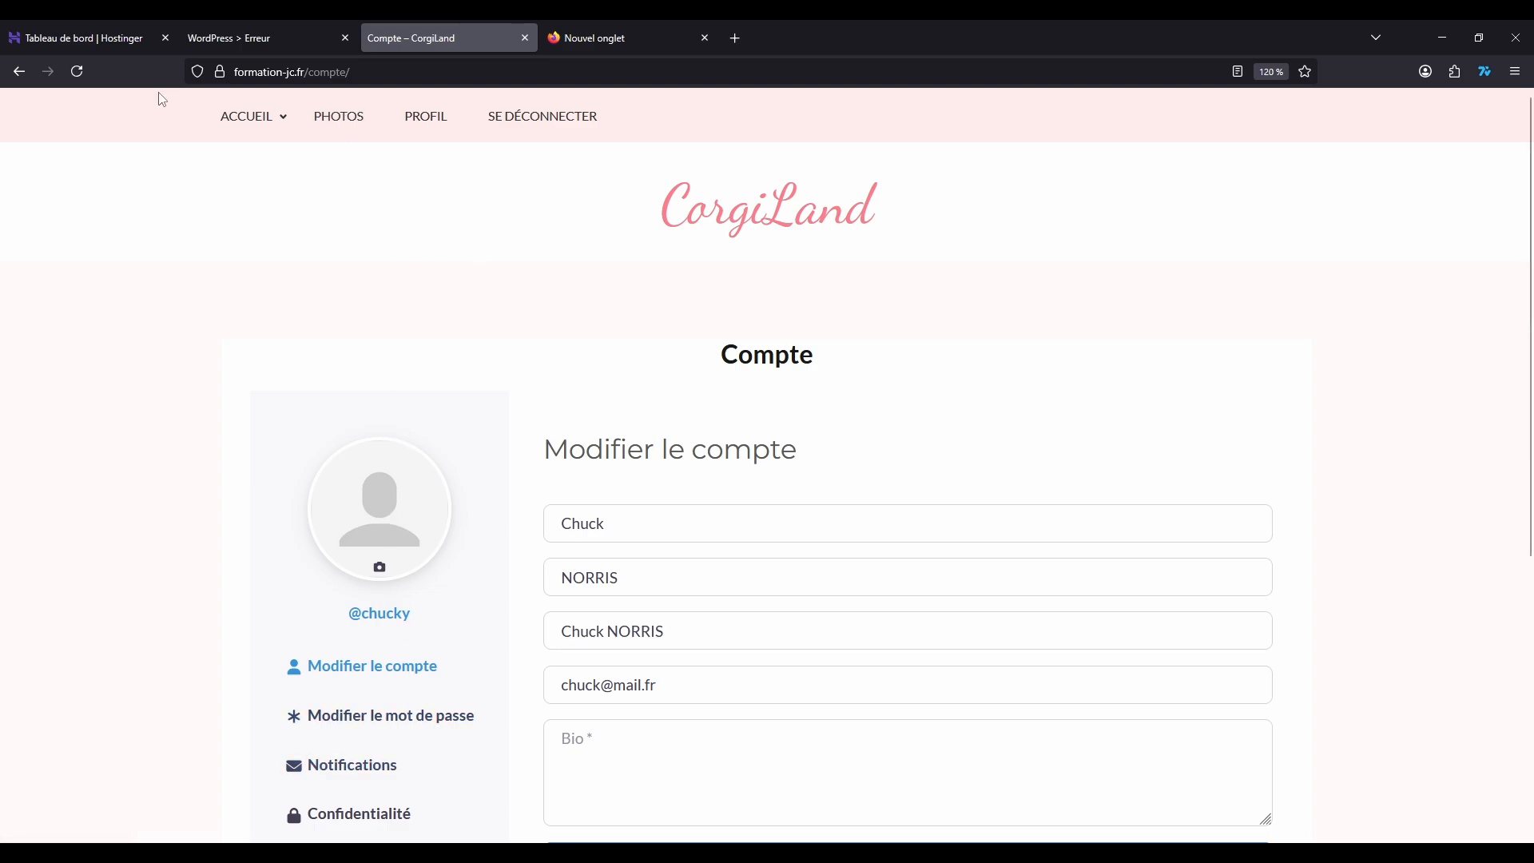
Step: Return to the subscriber's profile page, log out of the site and examine the public home page with its navigation links
{"action": "left_click", "coordinate": [413, 127]}
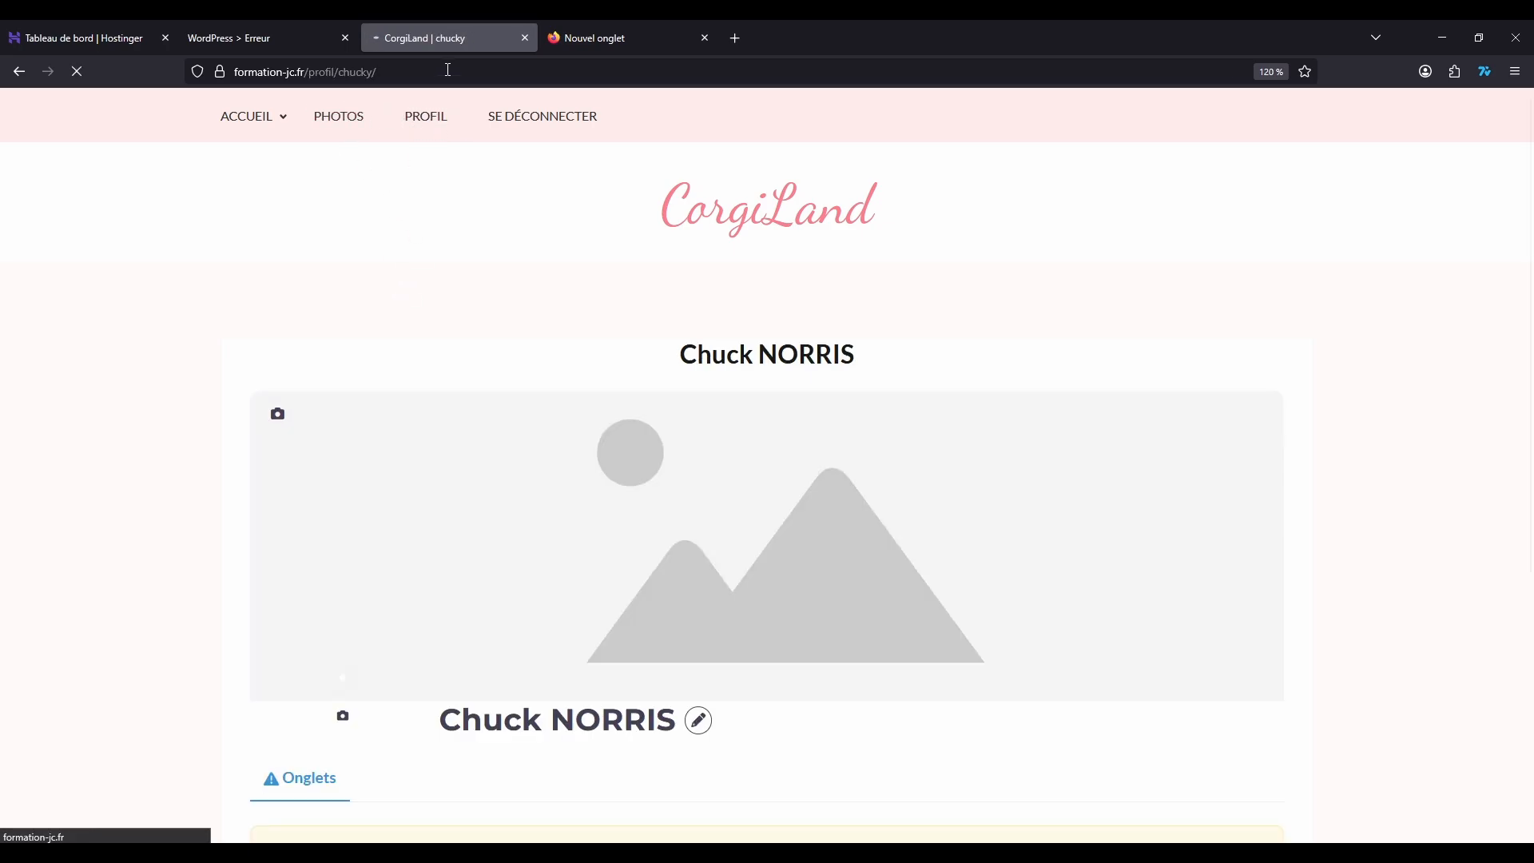
{"action": "left_click", "coordinate": [542, 120]}
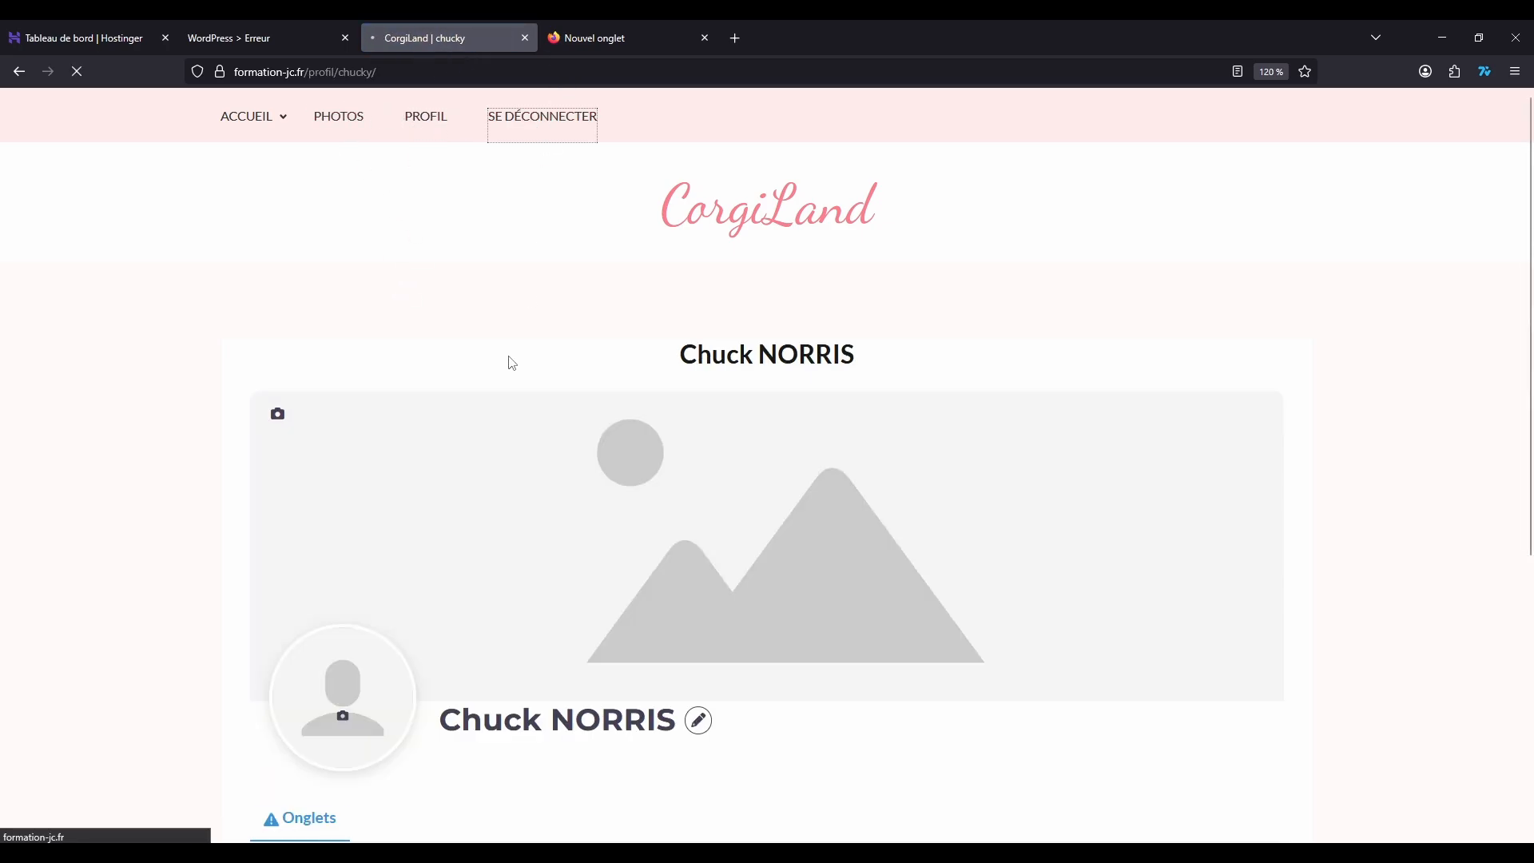
{"action": "scroll", "coordinate": [436, 339], "scroll_direction": "down", "scroll_amount": 5}
{"action": "scroll", "coordinate": [496, 290], "scroll_direction": "up", "scroll_amount": 5}
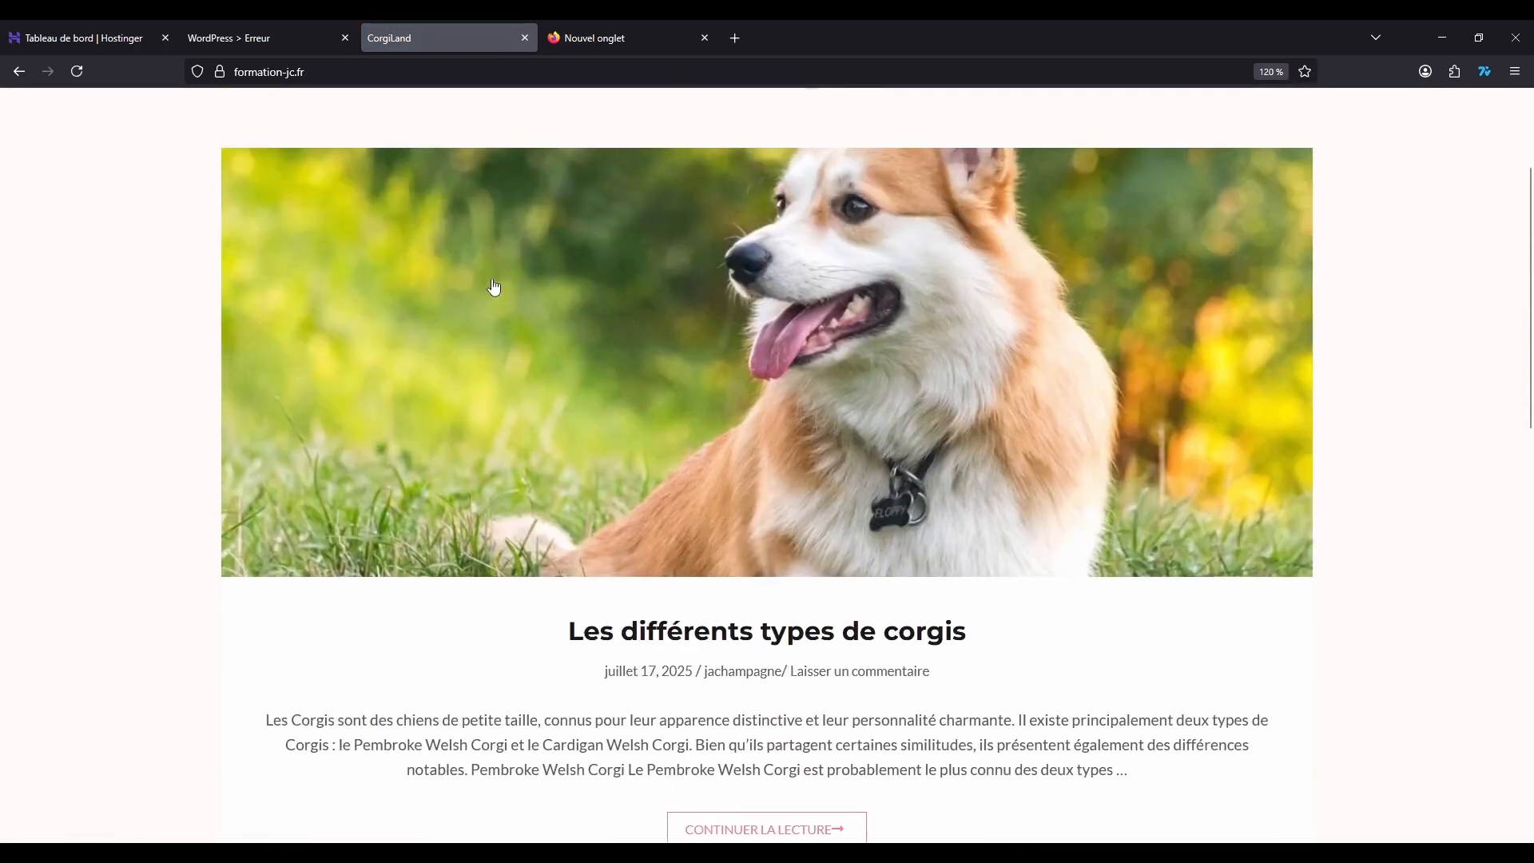
{"action": "left_click", "coordinate": [503, 119]}
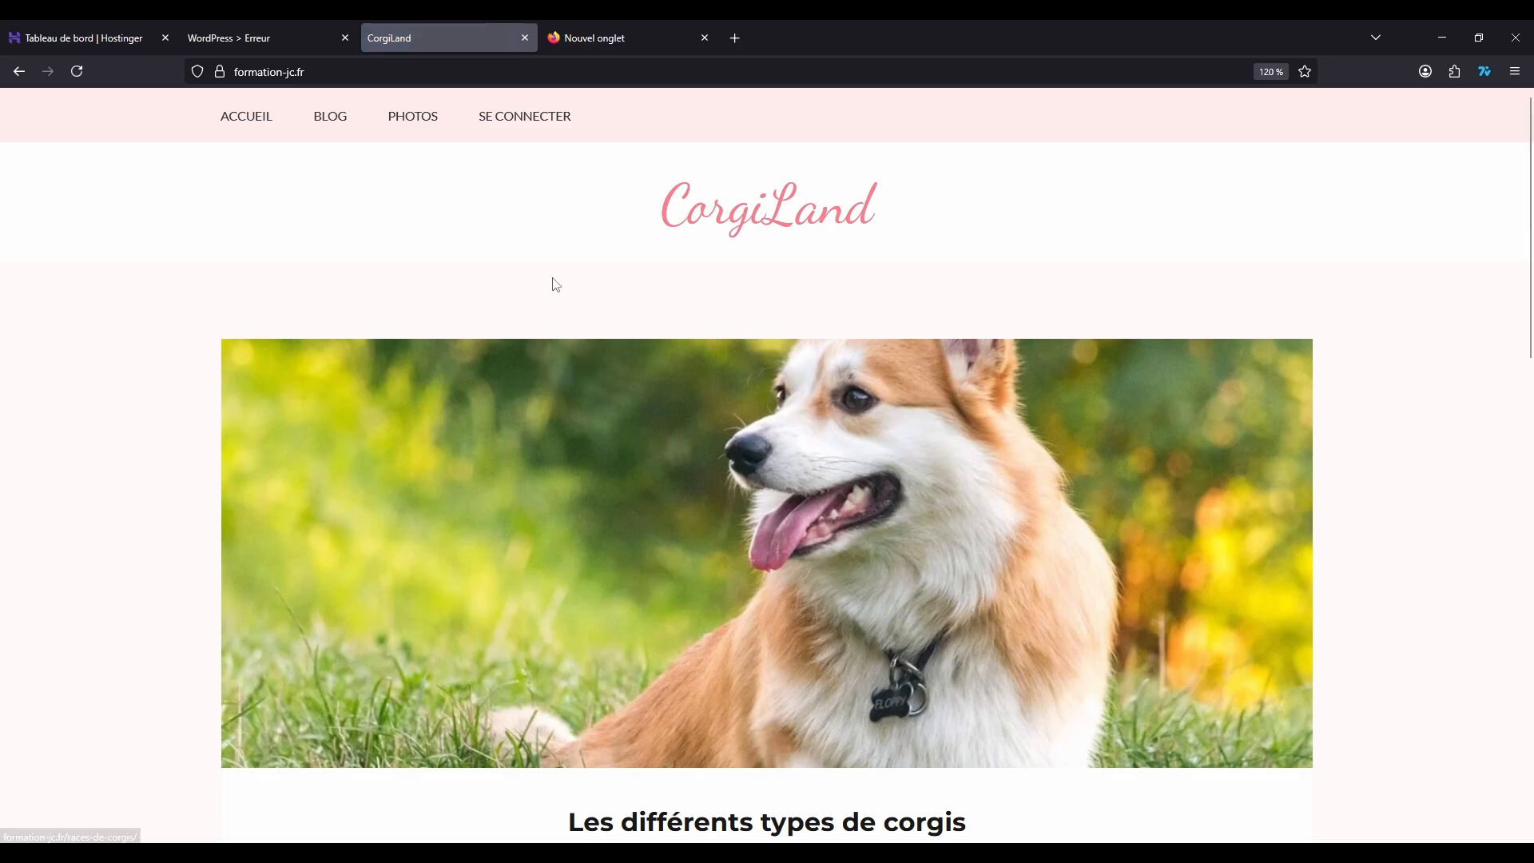
Step: In the administration's UsersWP Menu, move Blog out from under Accueil to the top level and save the menu
{"action": "left_click", "coordinate": [209, 40]}
{"action": "left_click", "coordinate": [77, 71]}
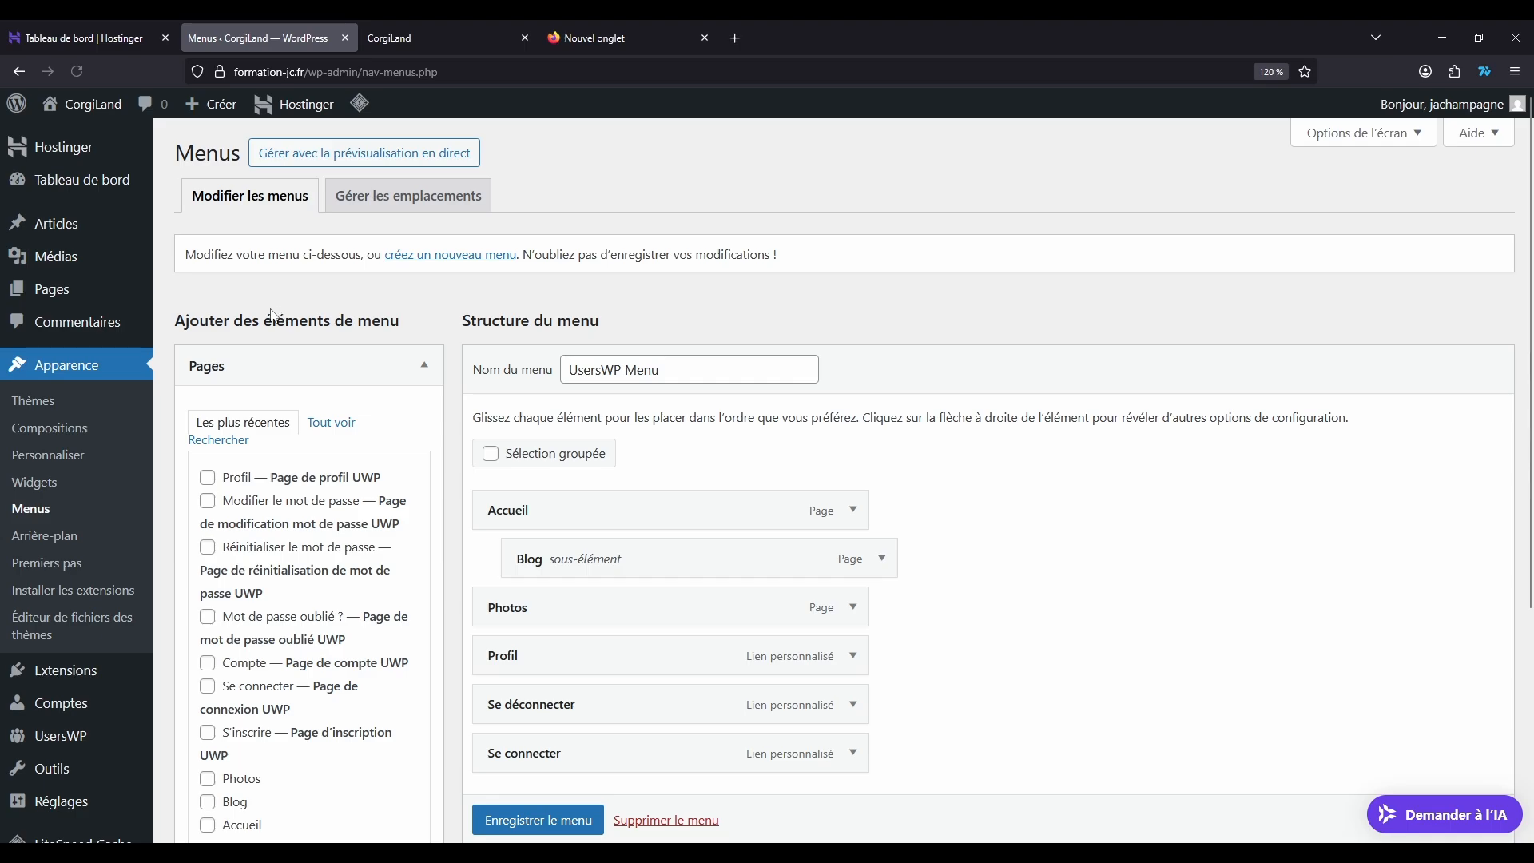
{"action": "scroll", "coordinate": [833, 389], "scroll_direction": "down", "scroll_amount": 3}
{"action": "scroll", "coordinate": [722, 400], "scroll_direction": "up", "scroll_amount": 3}
{"action": "left_click_drag", "start_coordinate": [592, 562], "coordinate": [568, 560]}
{"action": "left_click", "coordinate": [555, 818]}
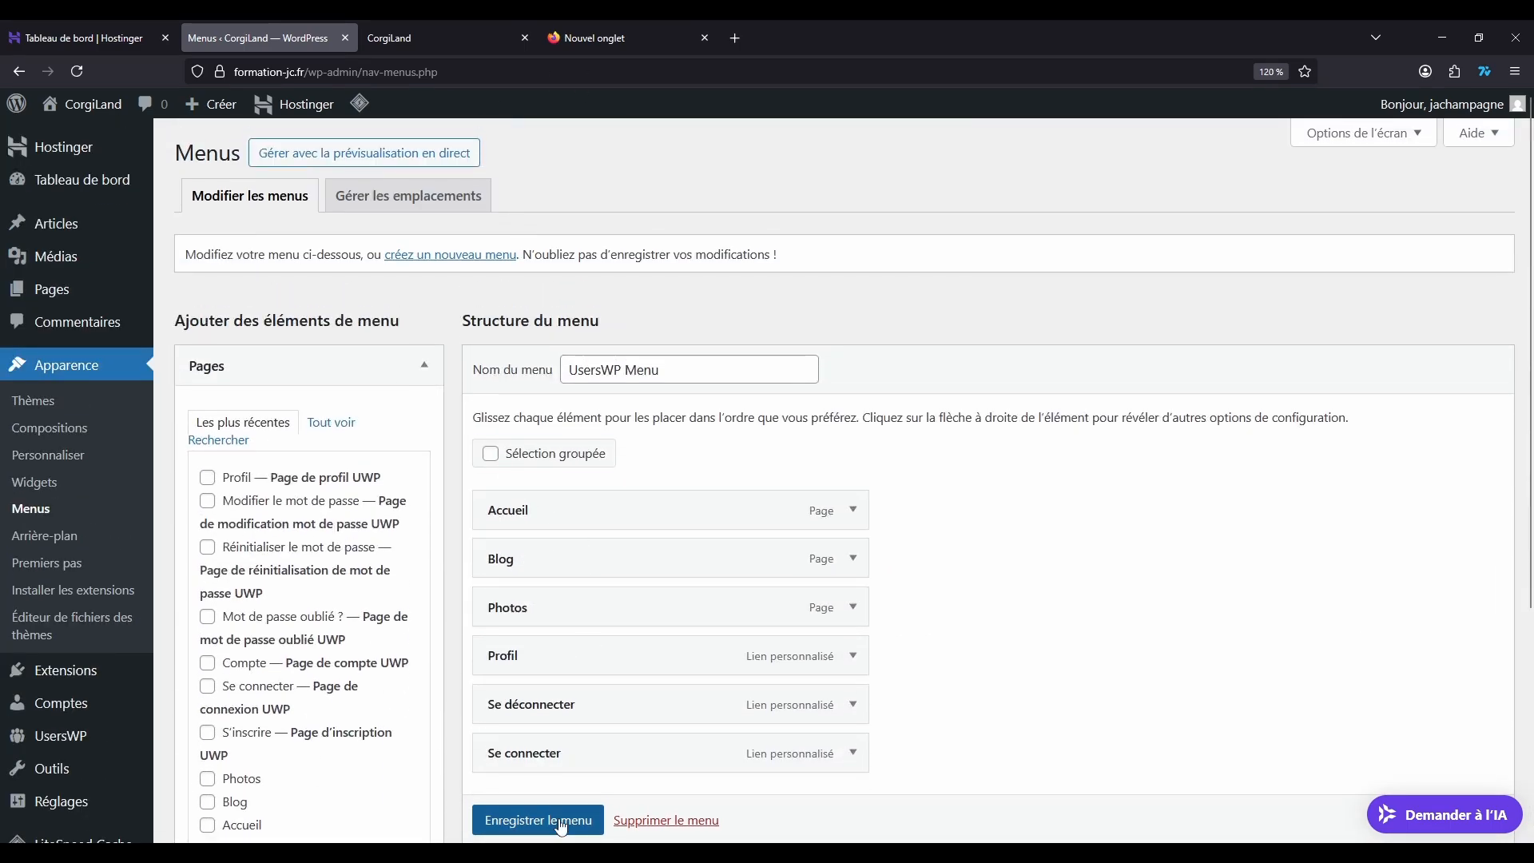
Step: Reload the site's home page as administrator and examine its navigation links
{"action": "left_click", "coordinate": [365, 42]}
{"action": "left_click", "coordinate": [77, 71]}
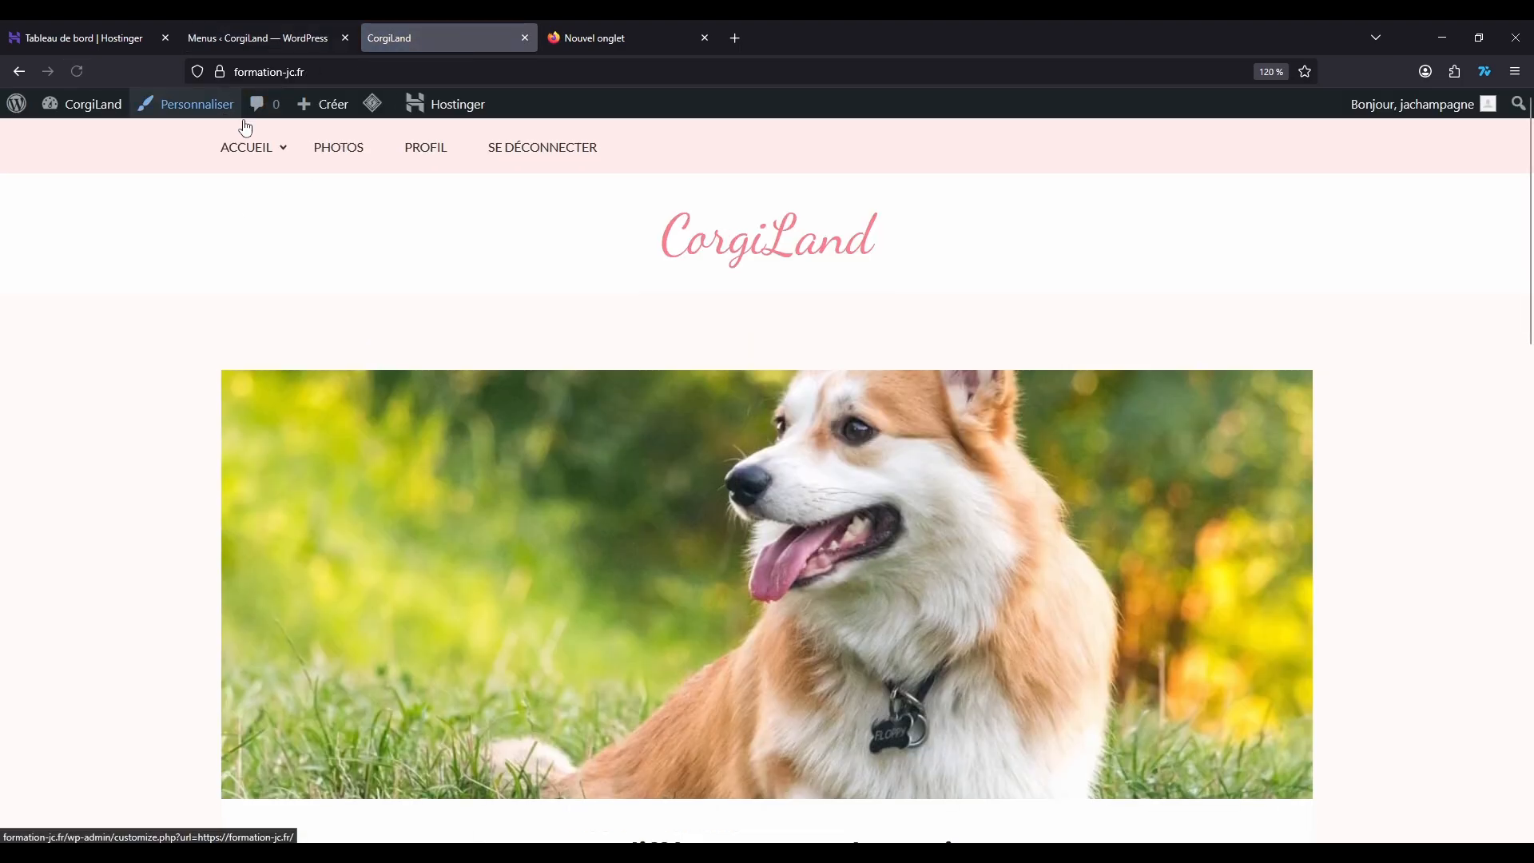
{"action": "mouse_move", "coordinate": [376, 106]}
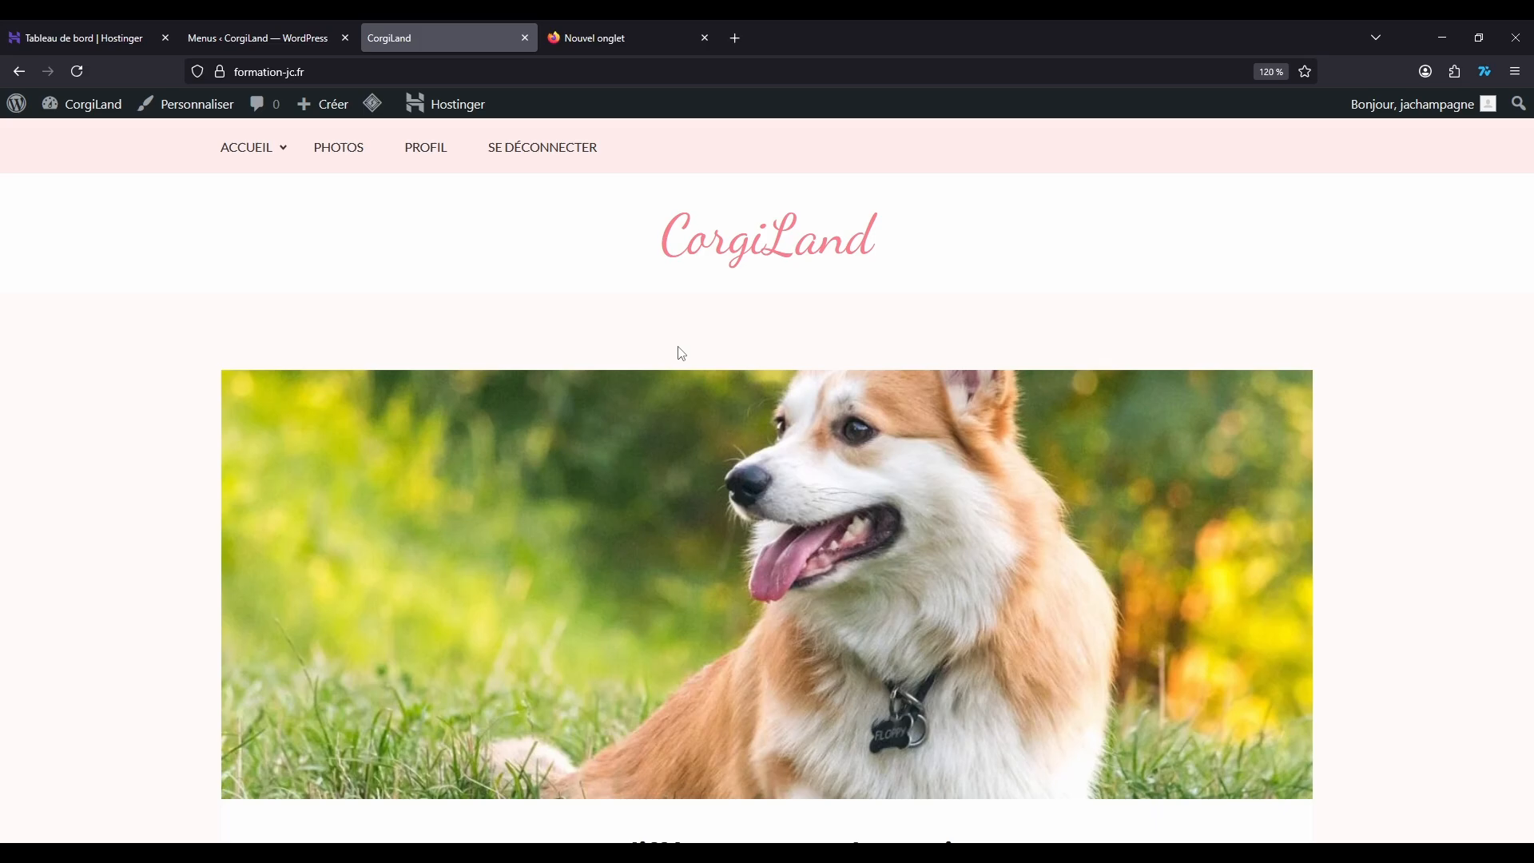
Step: Return to the administration, look over the menu structure and open the general settings of UsersWP
{"action": "left_click", "coordinate": [275, 24]}
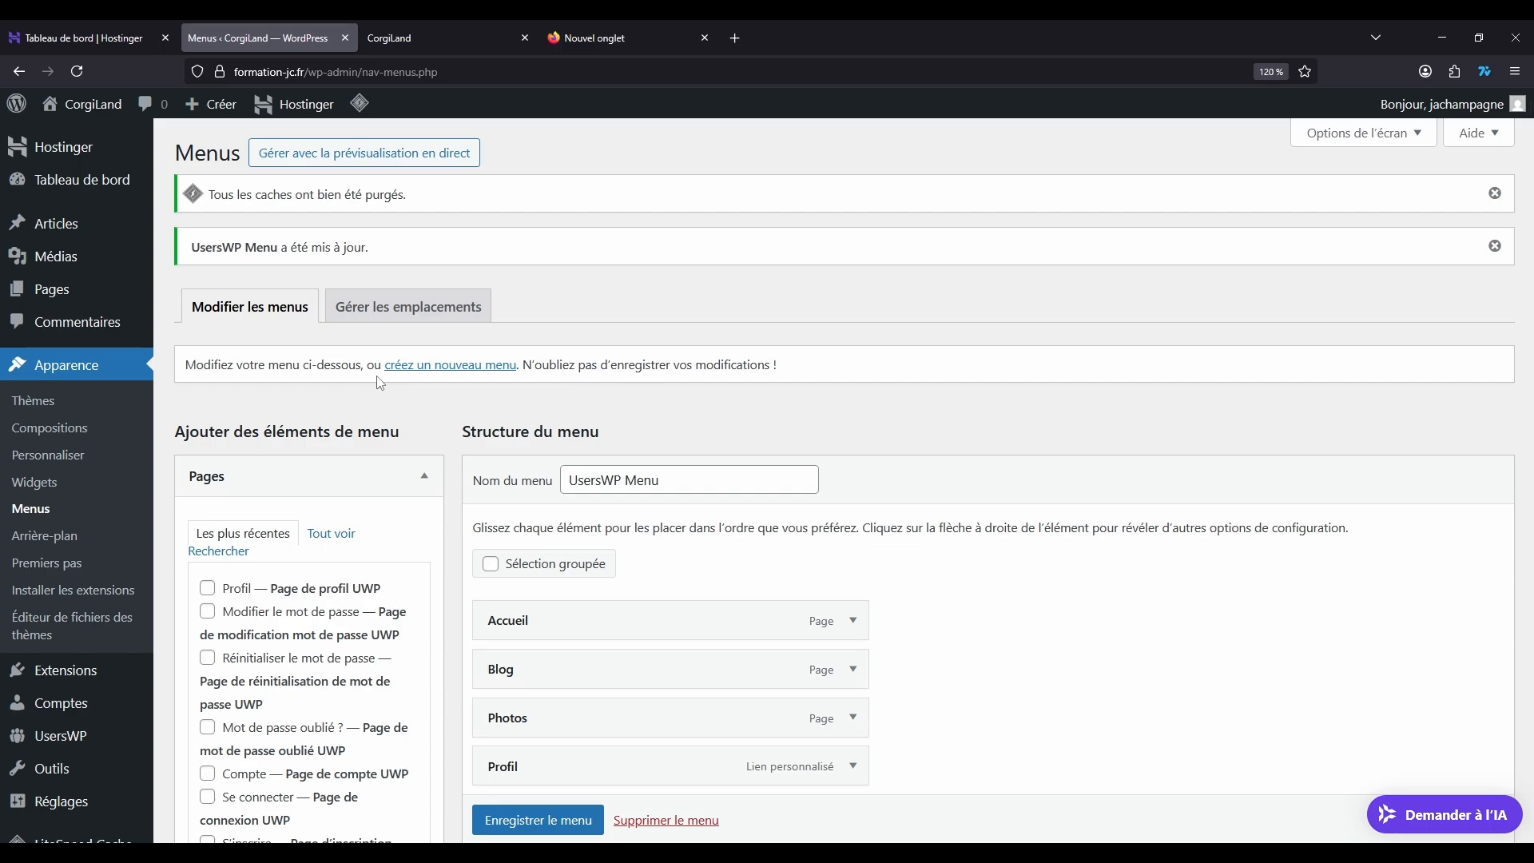
{"action": "scroll", "coordinate": [239, 375], "scroll_direction": "down", "scroll_amount": 3}
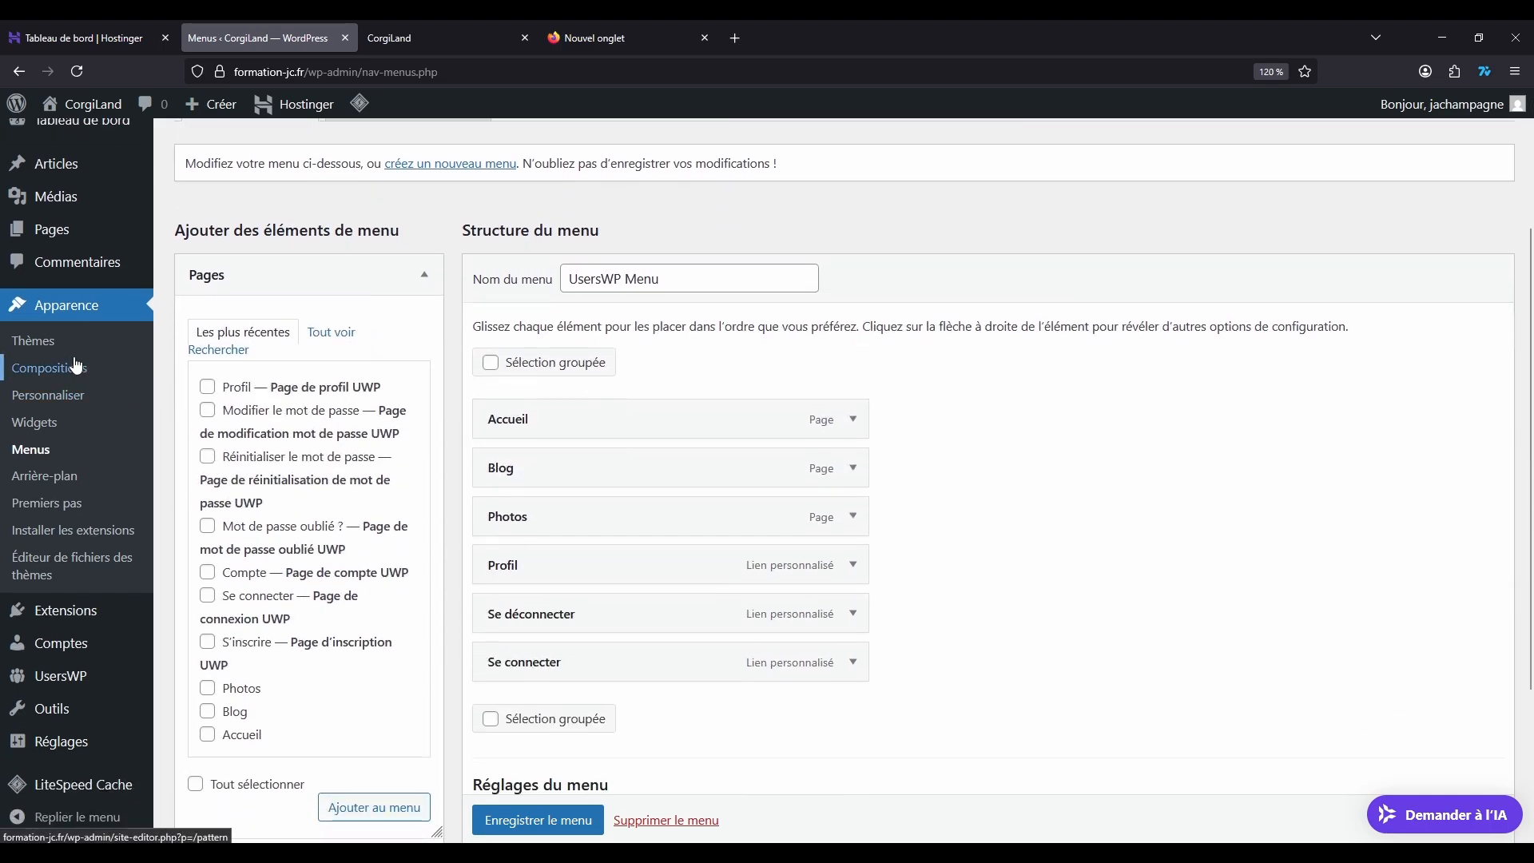
{"action": "mouse_move", "coordinate": [69, 620]}
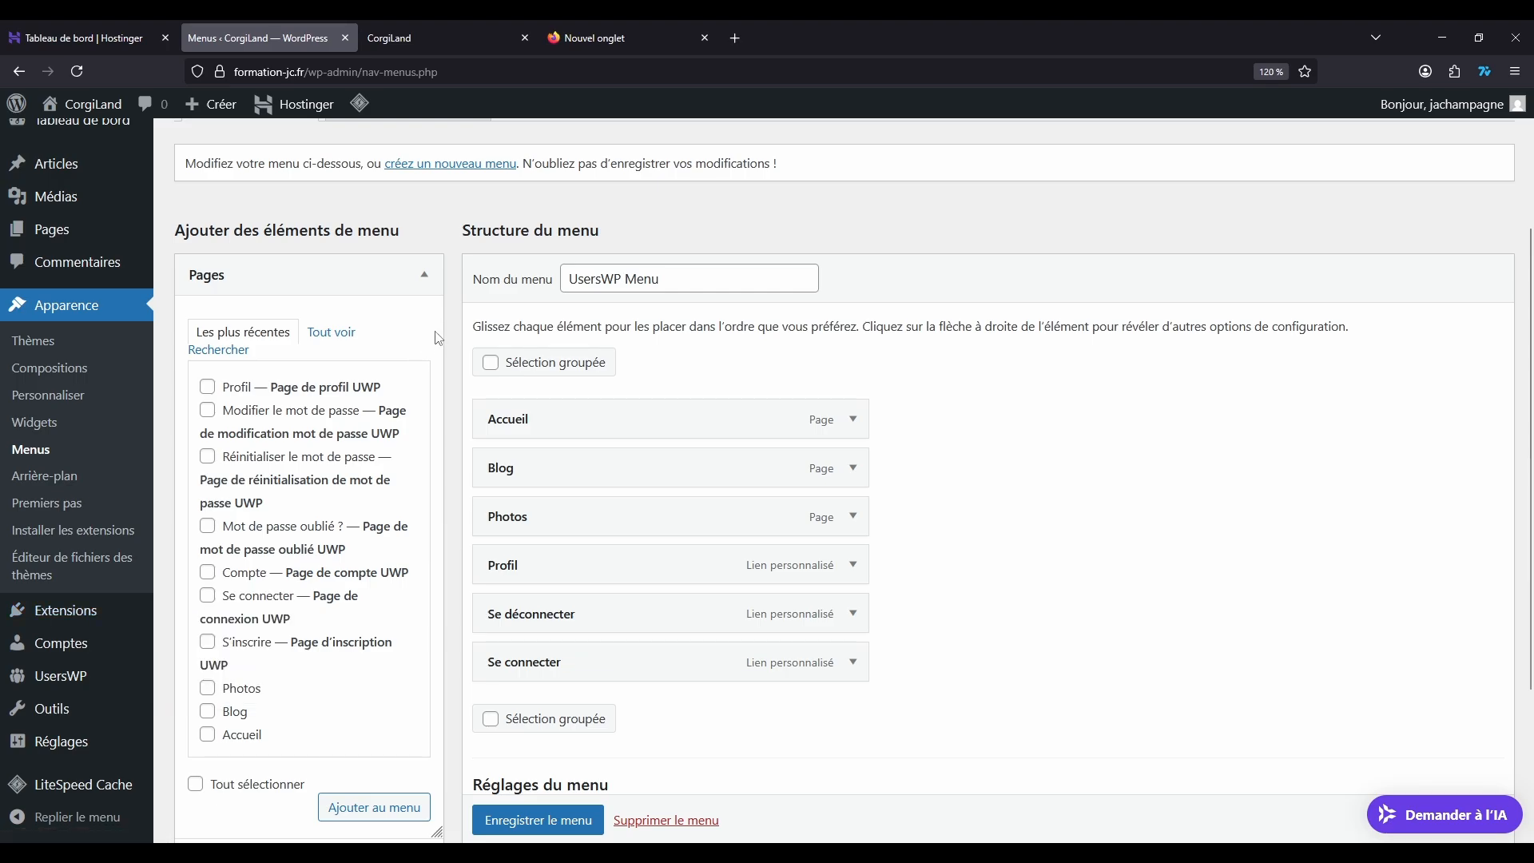
{"action": "scroll", "coordinate": [394, 377], "scroll_direction": "up", "scroll_amount": 3}
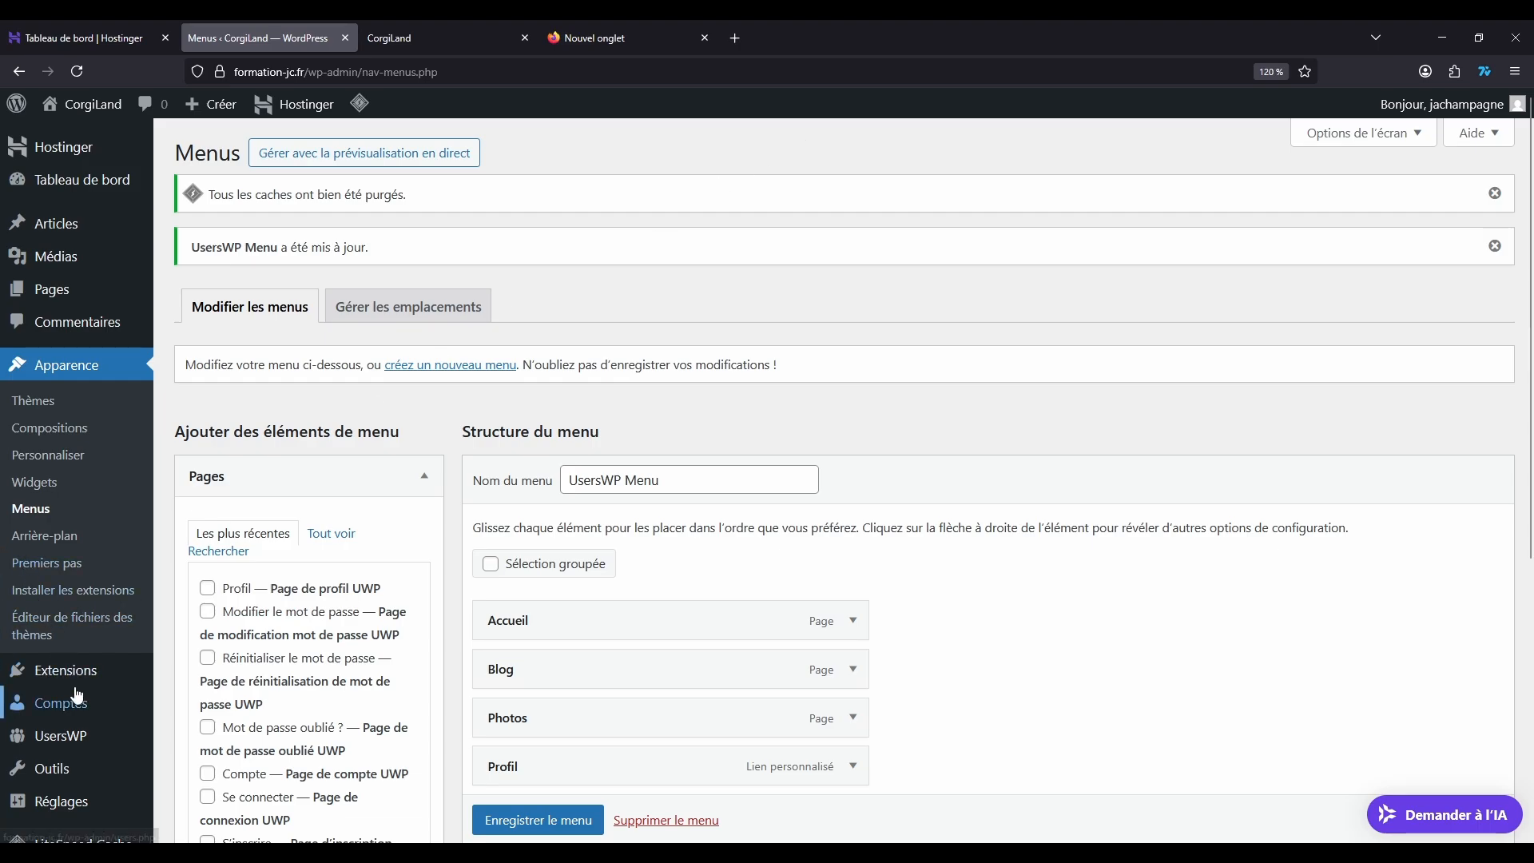
{"action": "mouse_move", "coordinate": [77, 739]}
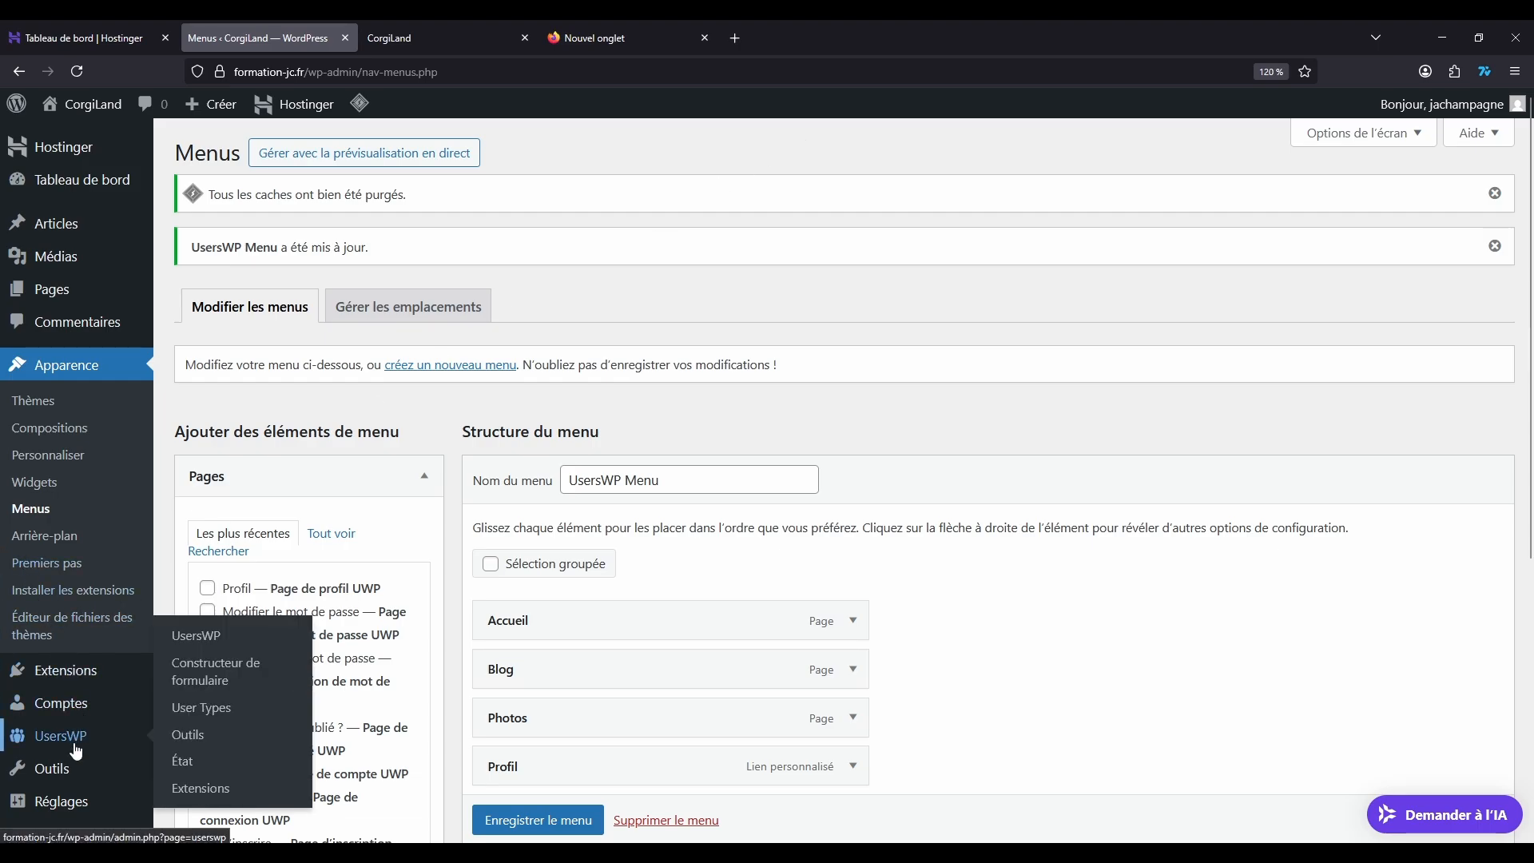
{"action": "left_click", "coordinate": [234, 650]}
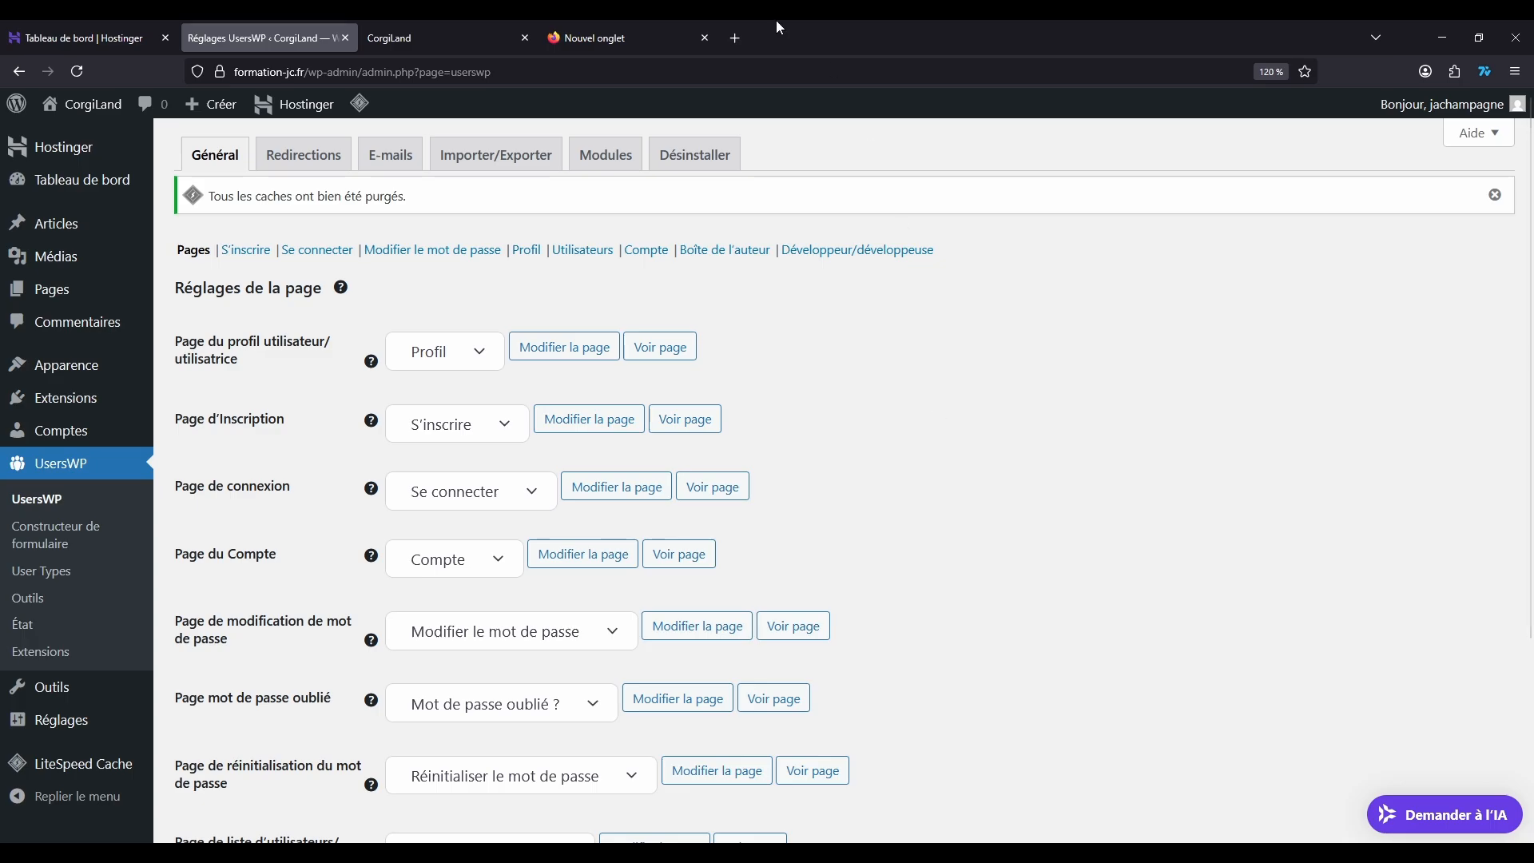
Step: Switch back to the CorgiLand home page and look through it
{"action": "left_click", "coordinate": [445, 33]}
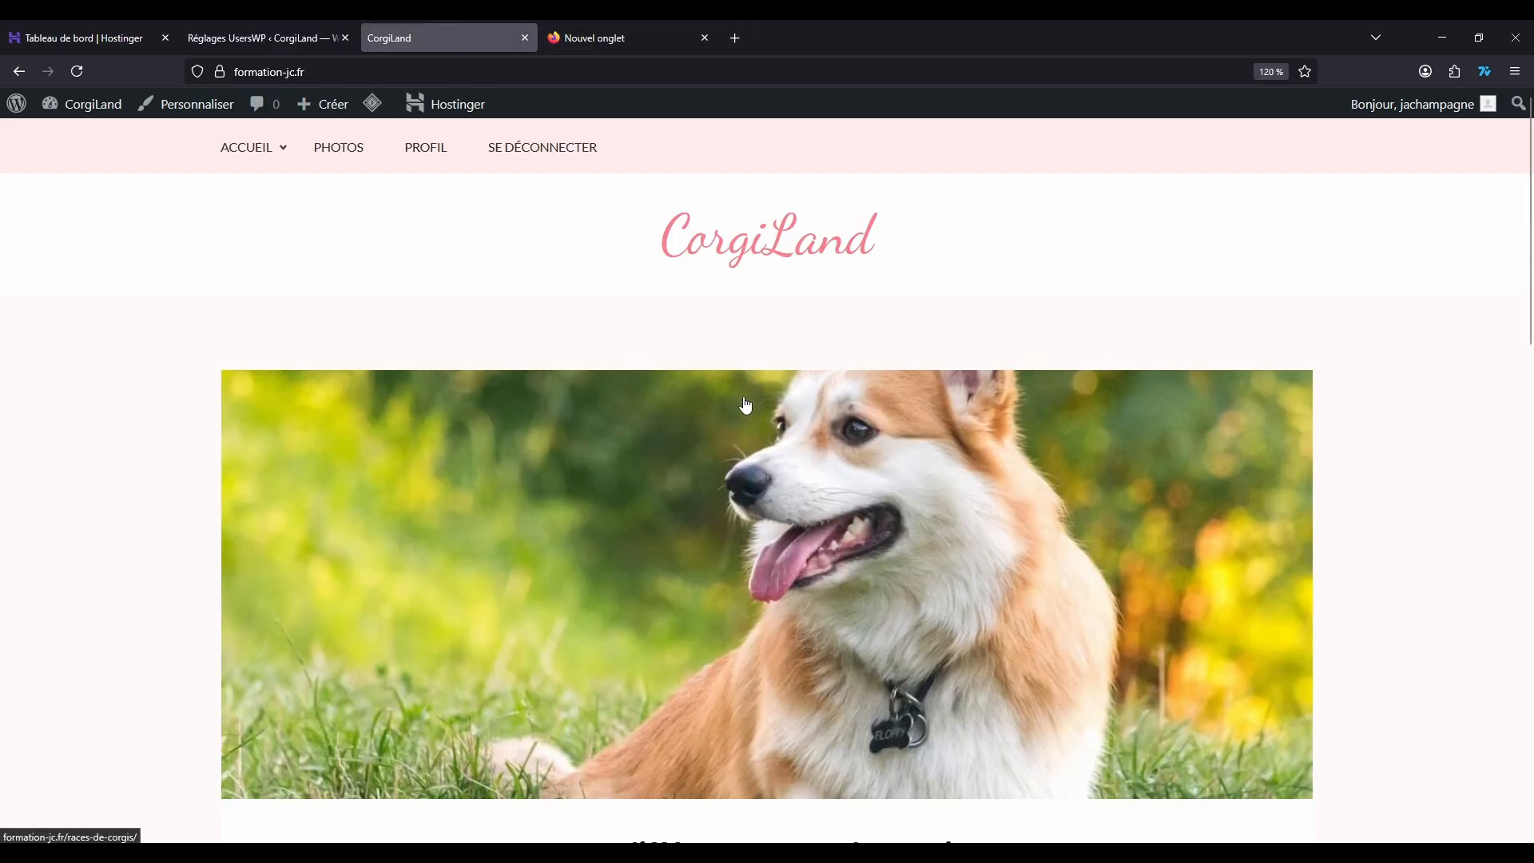
{"action": "scroll", "coordinate": [898, 367], "scroll_direction": "down", "scroll_amount": 10}
{"action": "scroll", "coordinate": [901, 366], "scroll_direction": "up", "scroll_amount": 10}
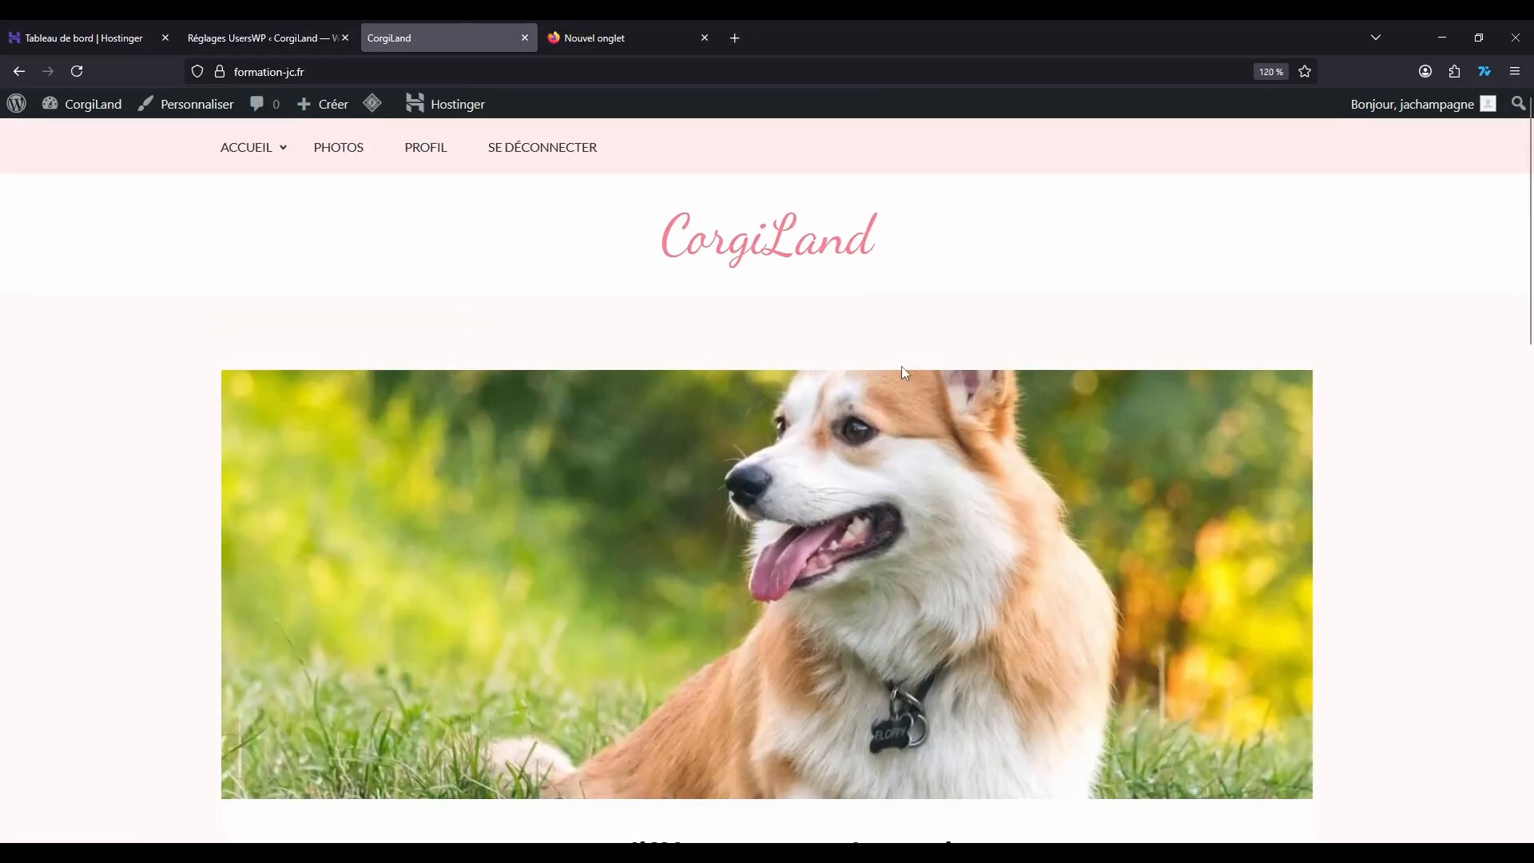